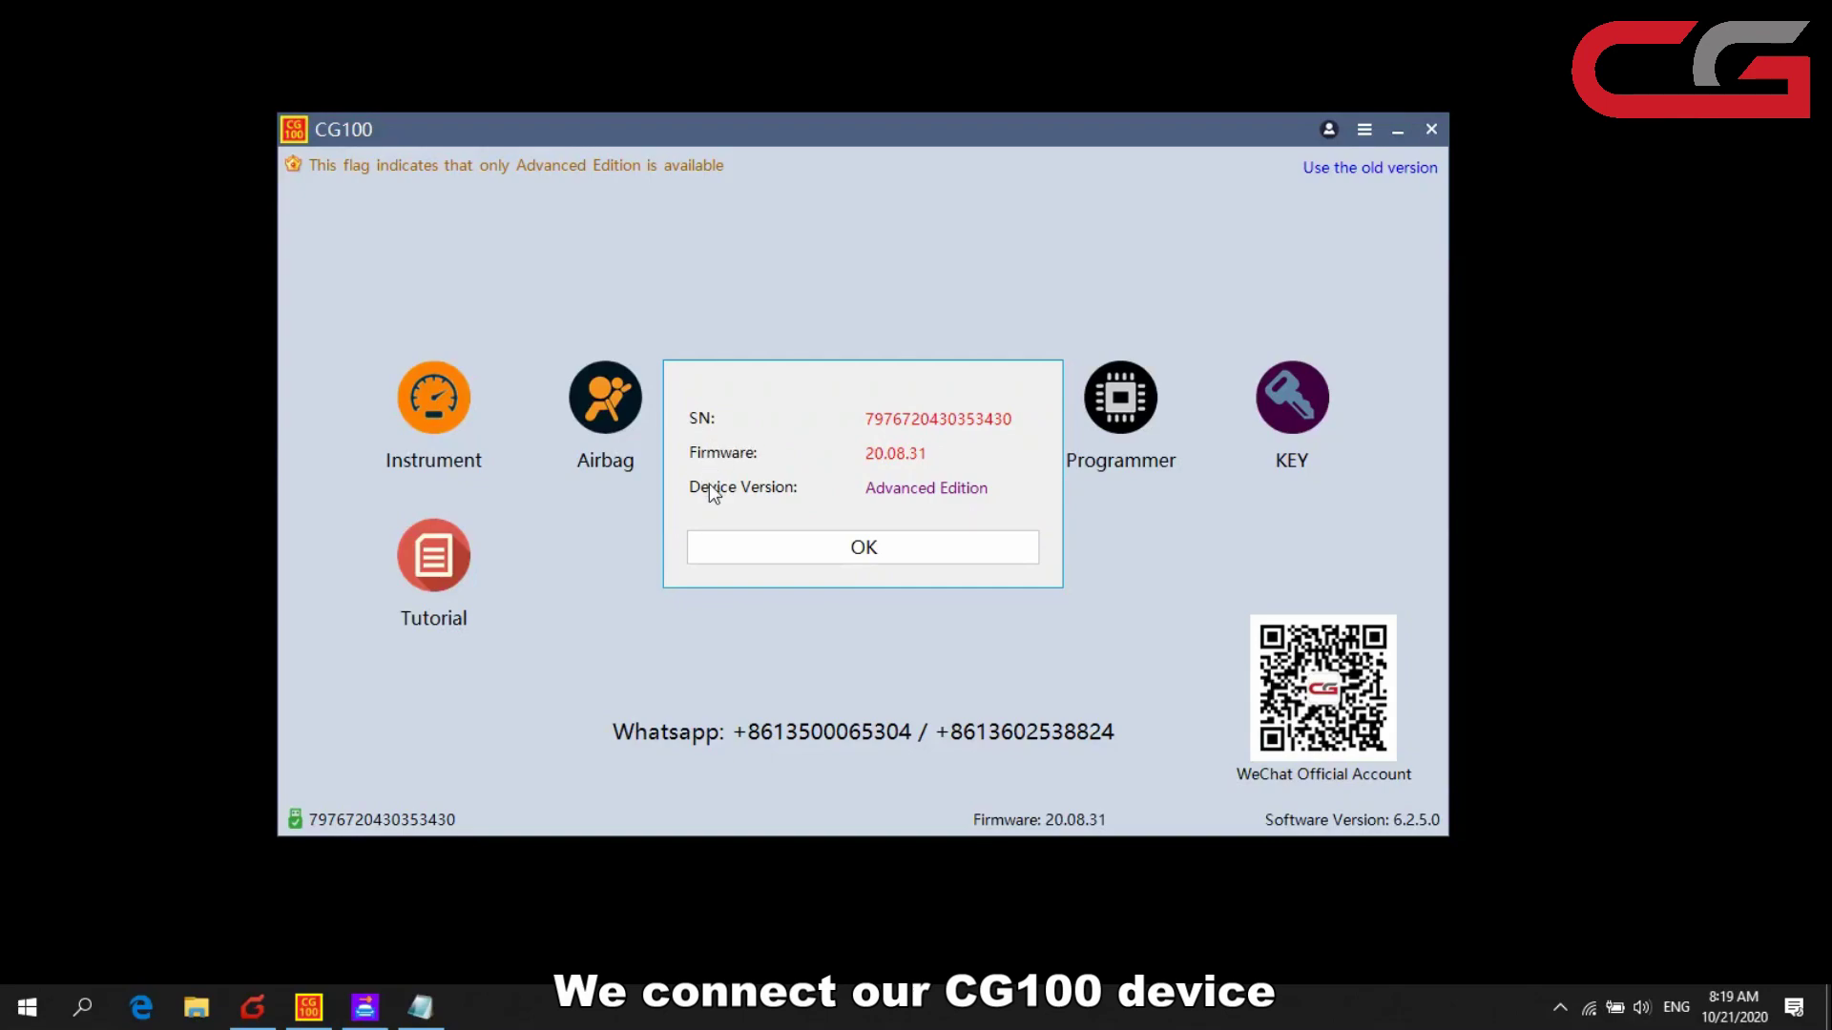
# - Dismiss the device information notice and open CG100's Create account form
pyautogui.click(885, 543)
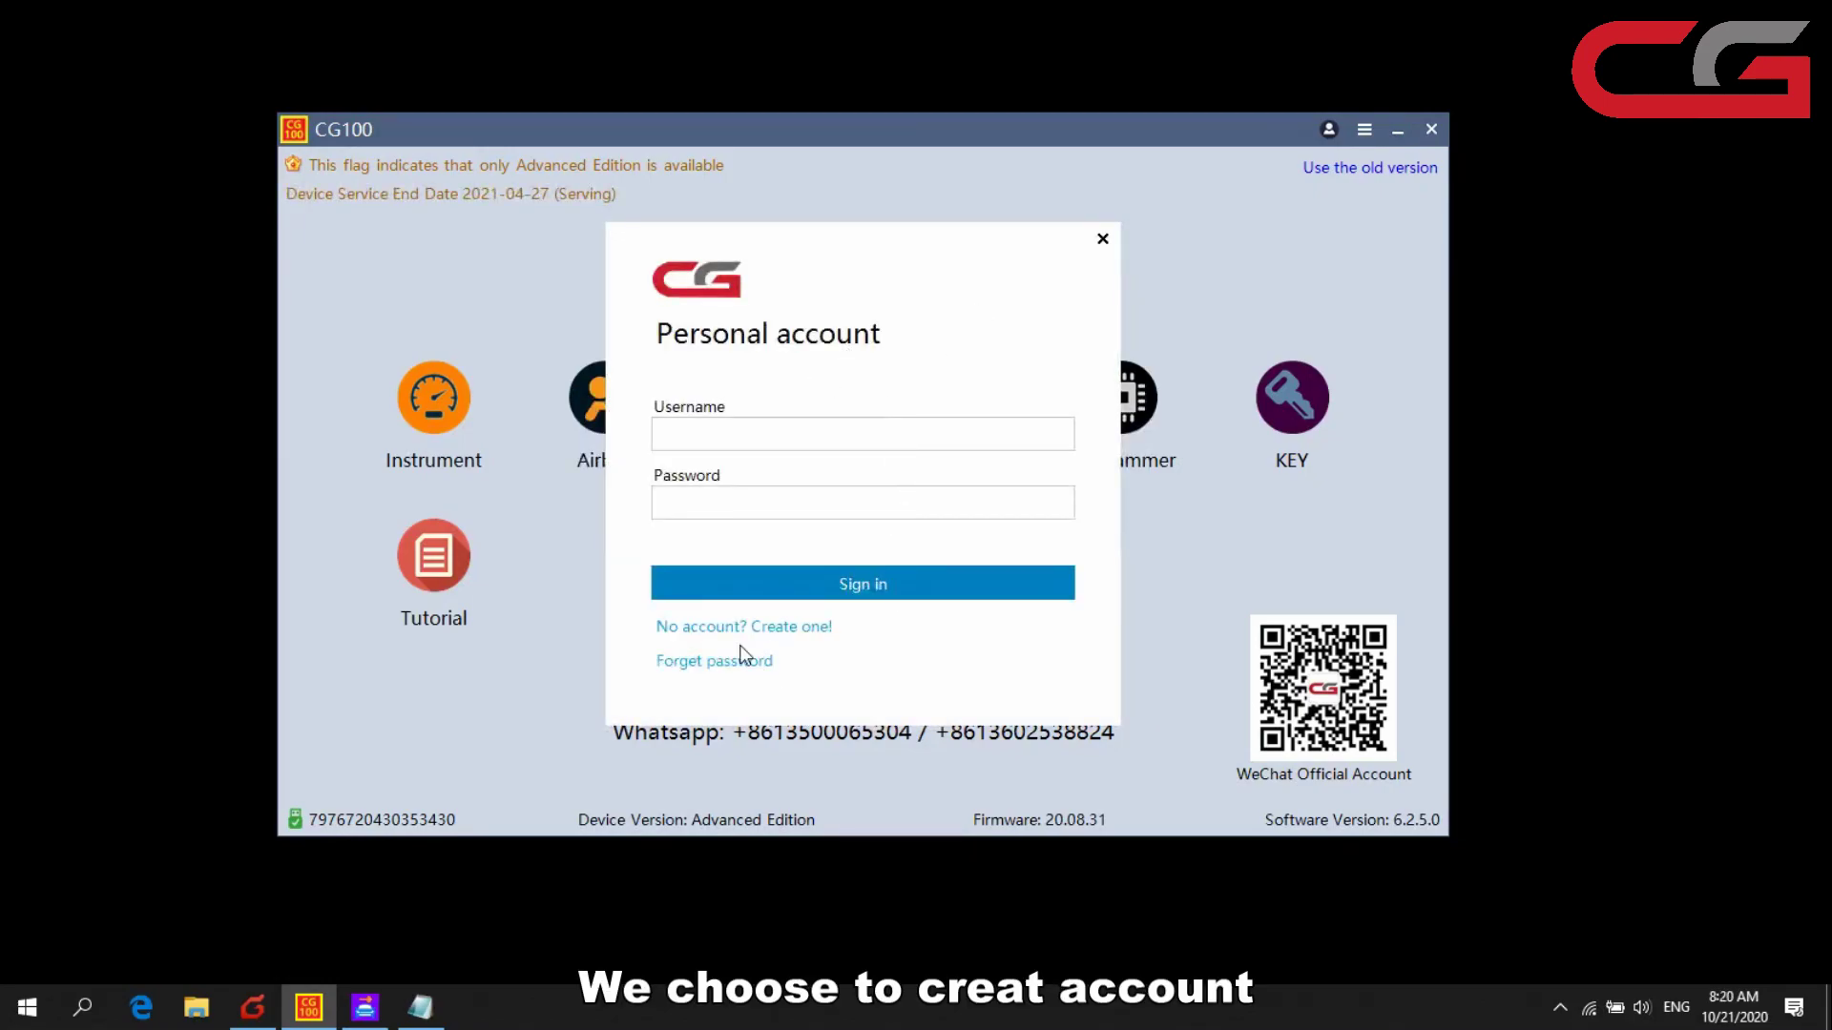
pyautogui.click(717, 628)
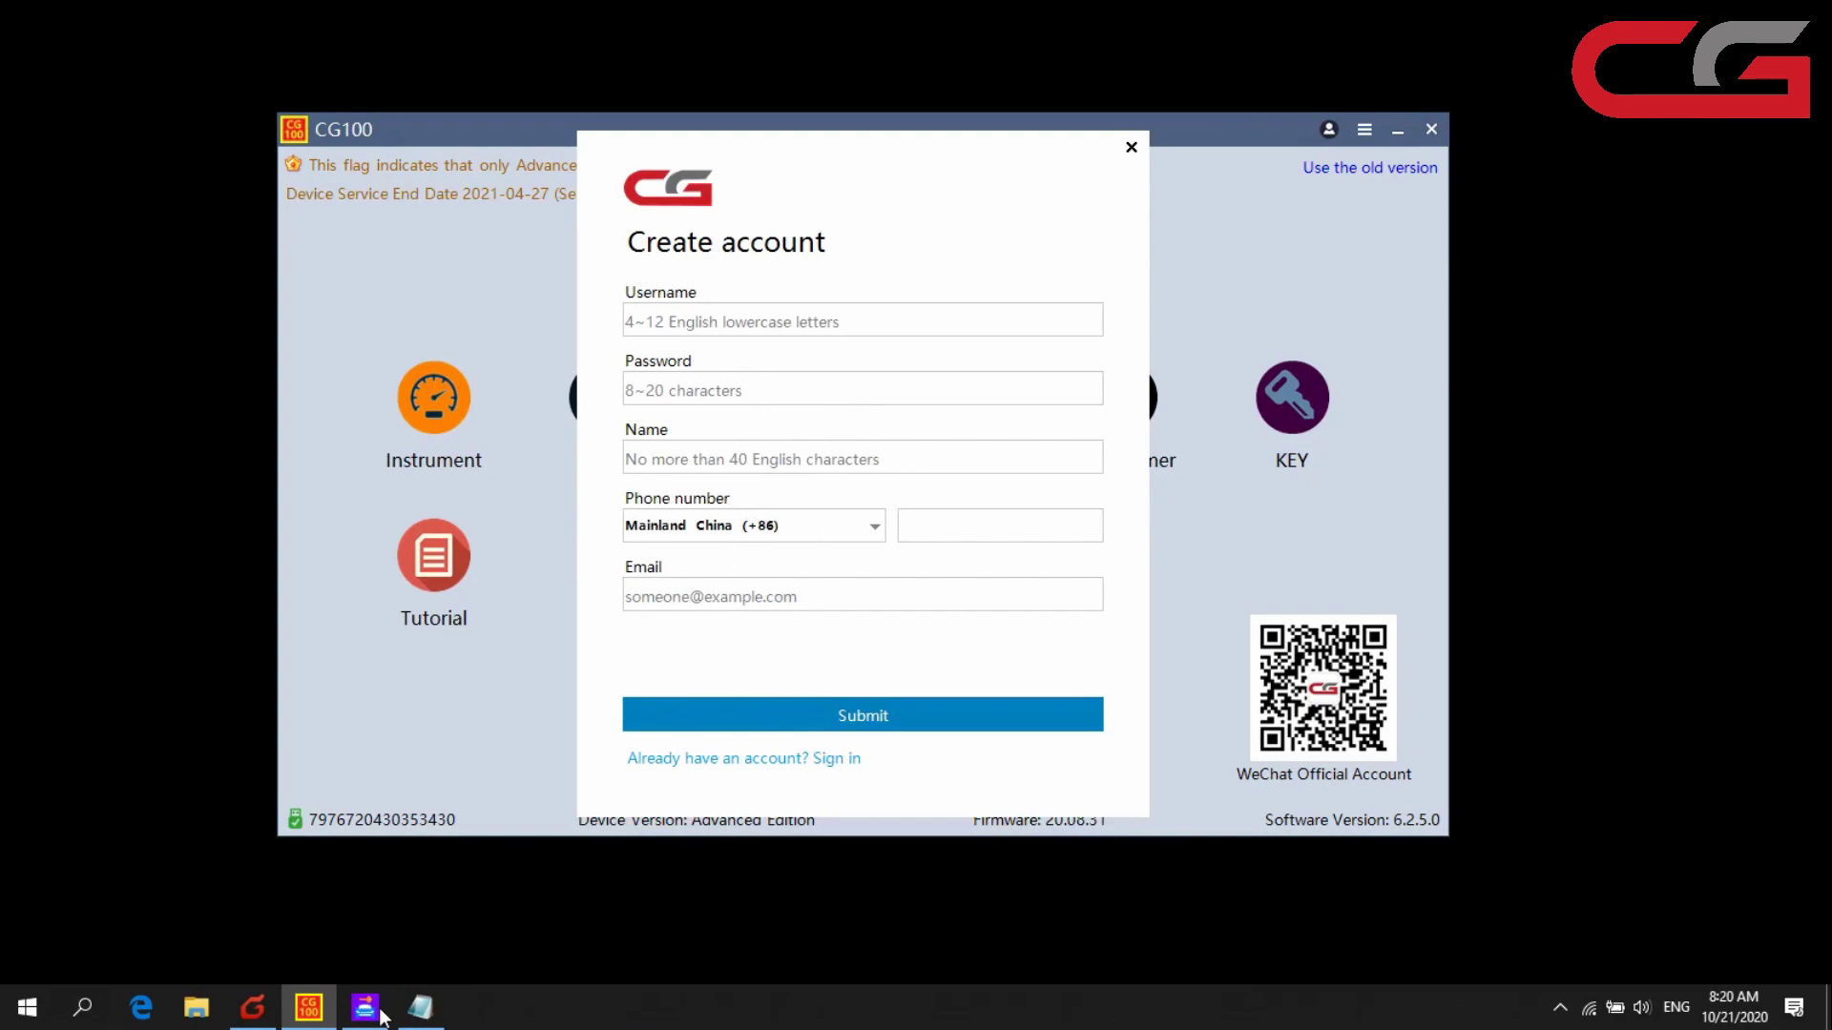
# - In the Notepad draft, list the planned username, password, display name and phone number on separate lines
pyautogui.click(420, 1007)
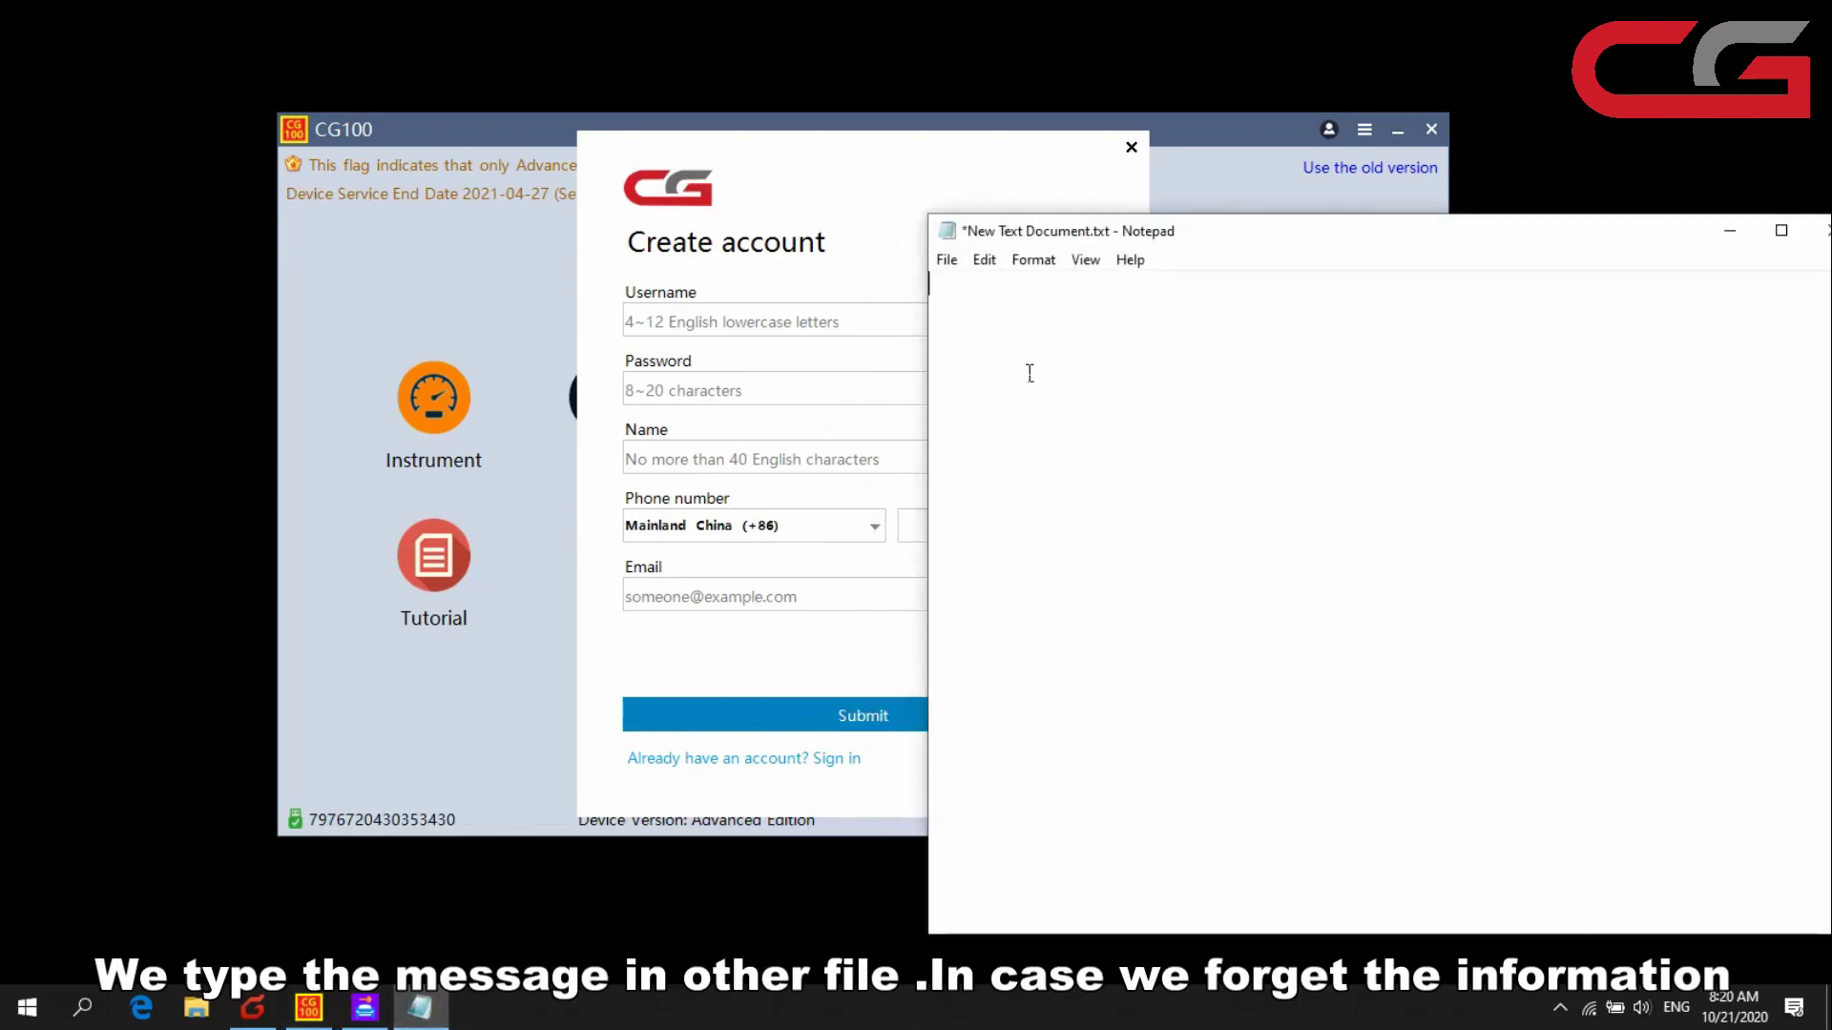
pyautogui.write('bill')
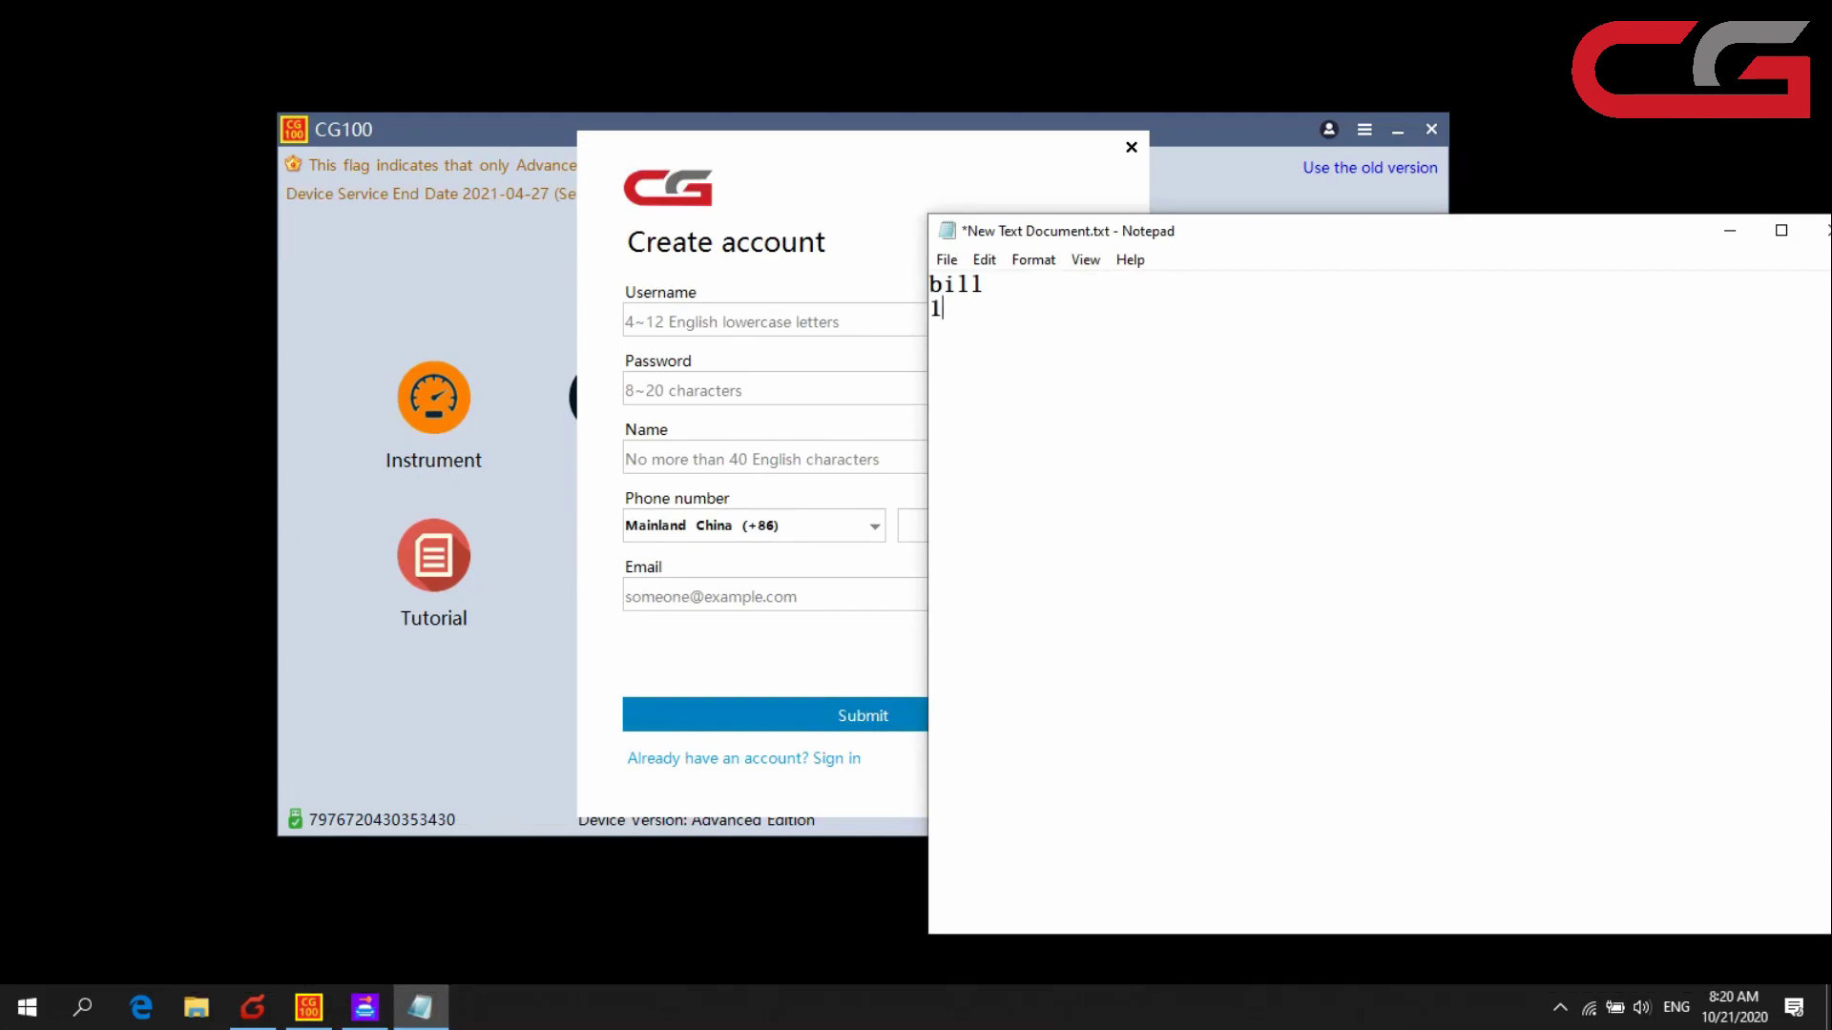
pyautogui.press('Return')
pyautogui.write('12345678')
pyautogui.press('Return')
pyautogui.write('CG')
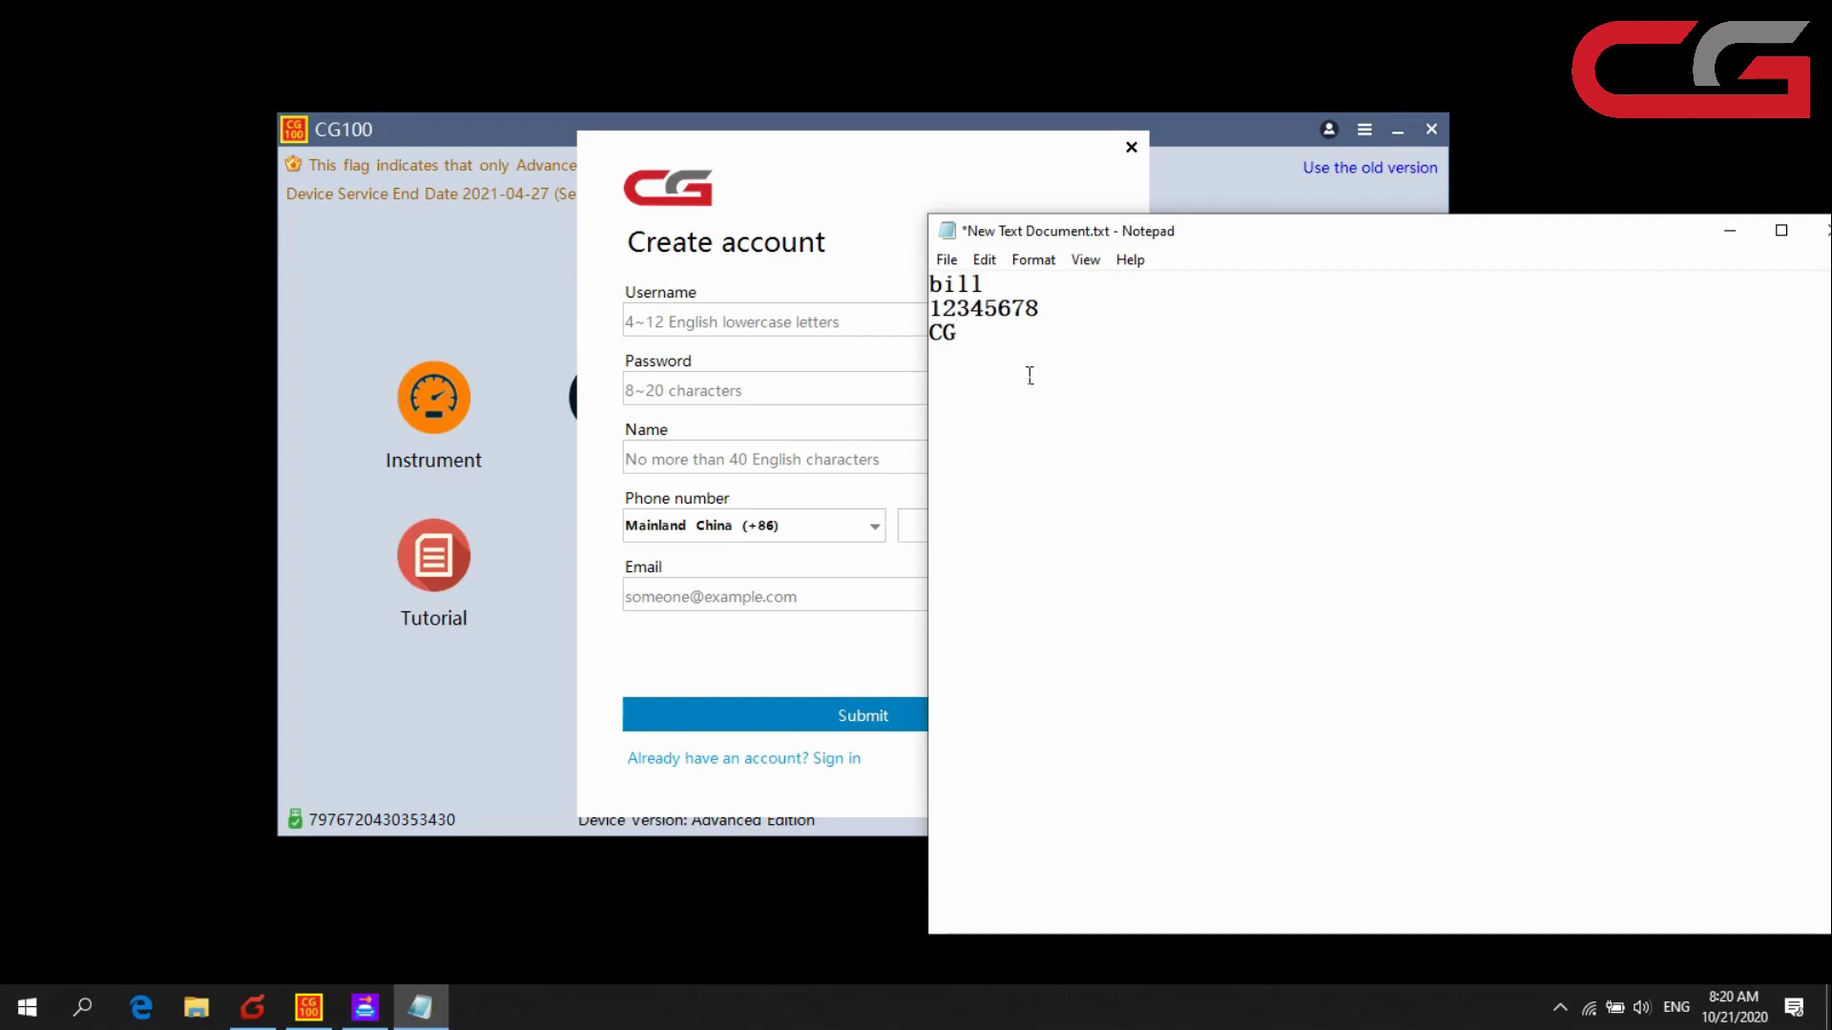
pyautogui.write('techsupport')
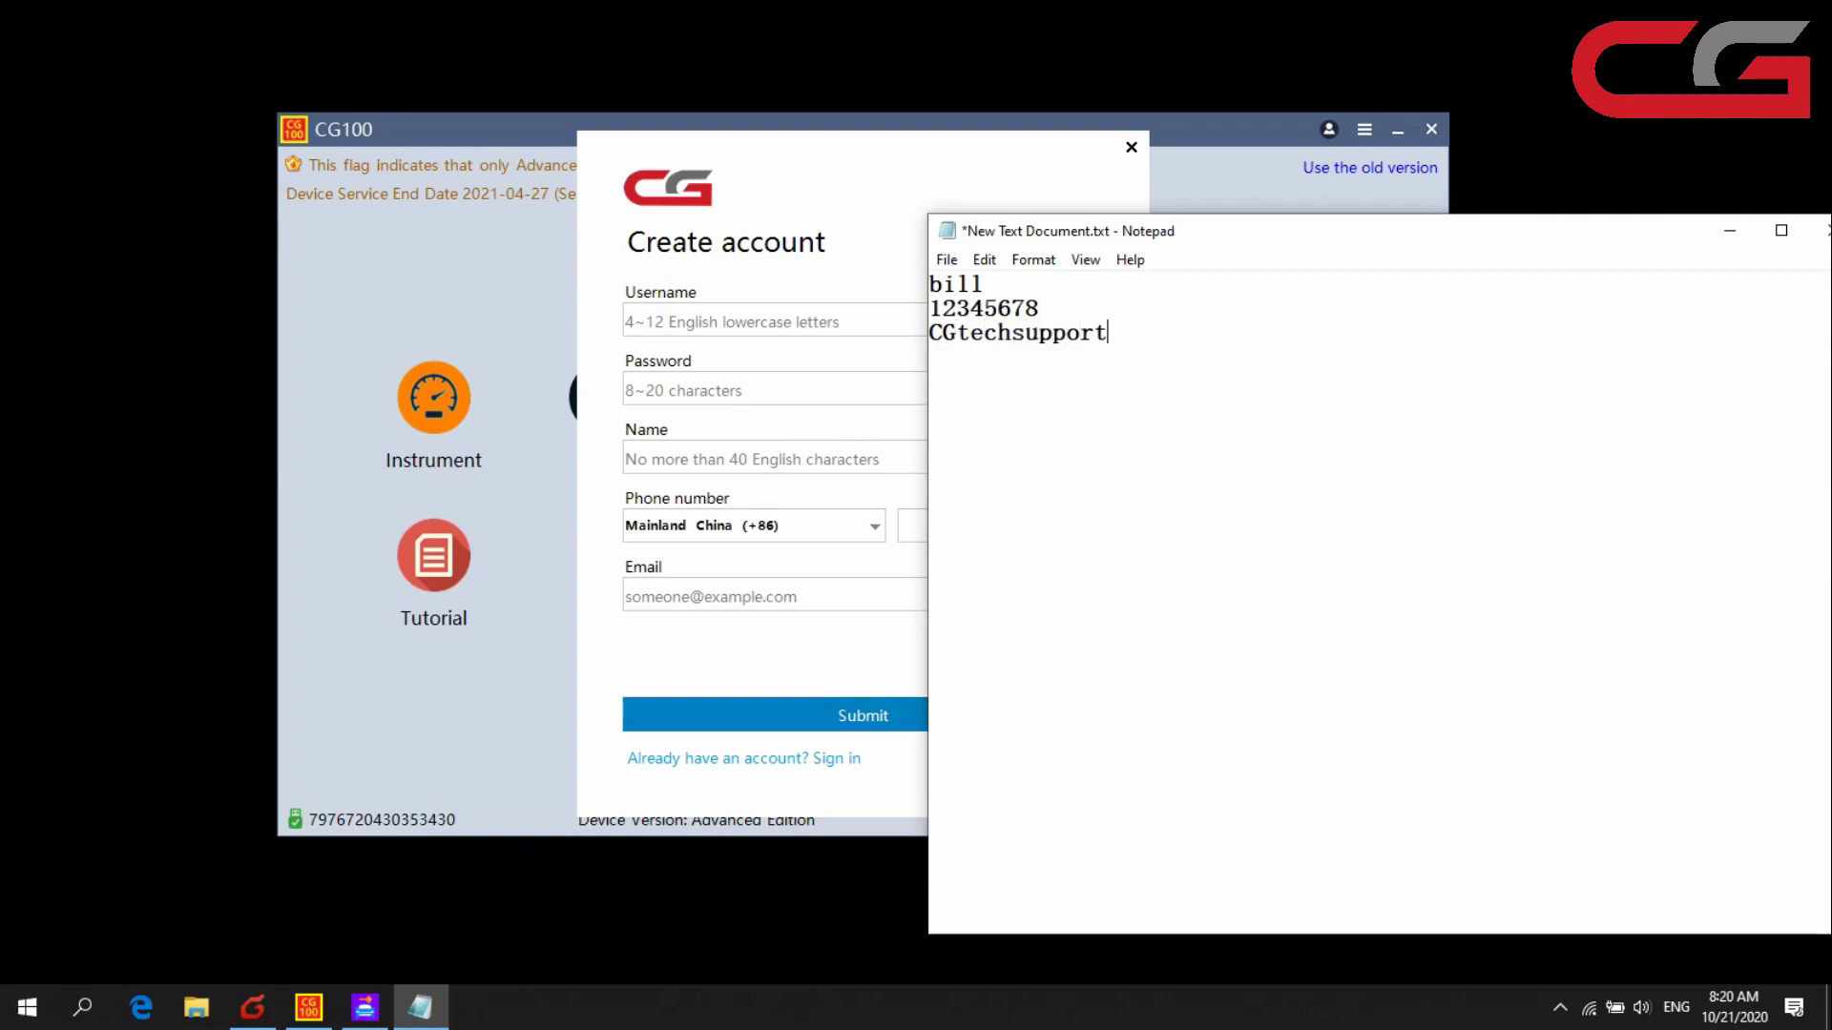
pyautogui.press('Return')
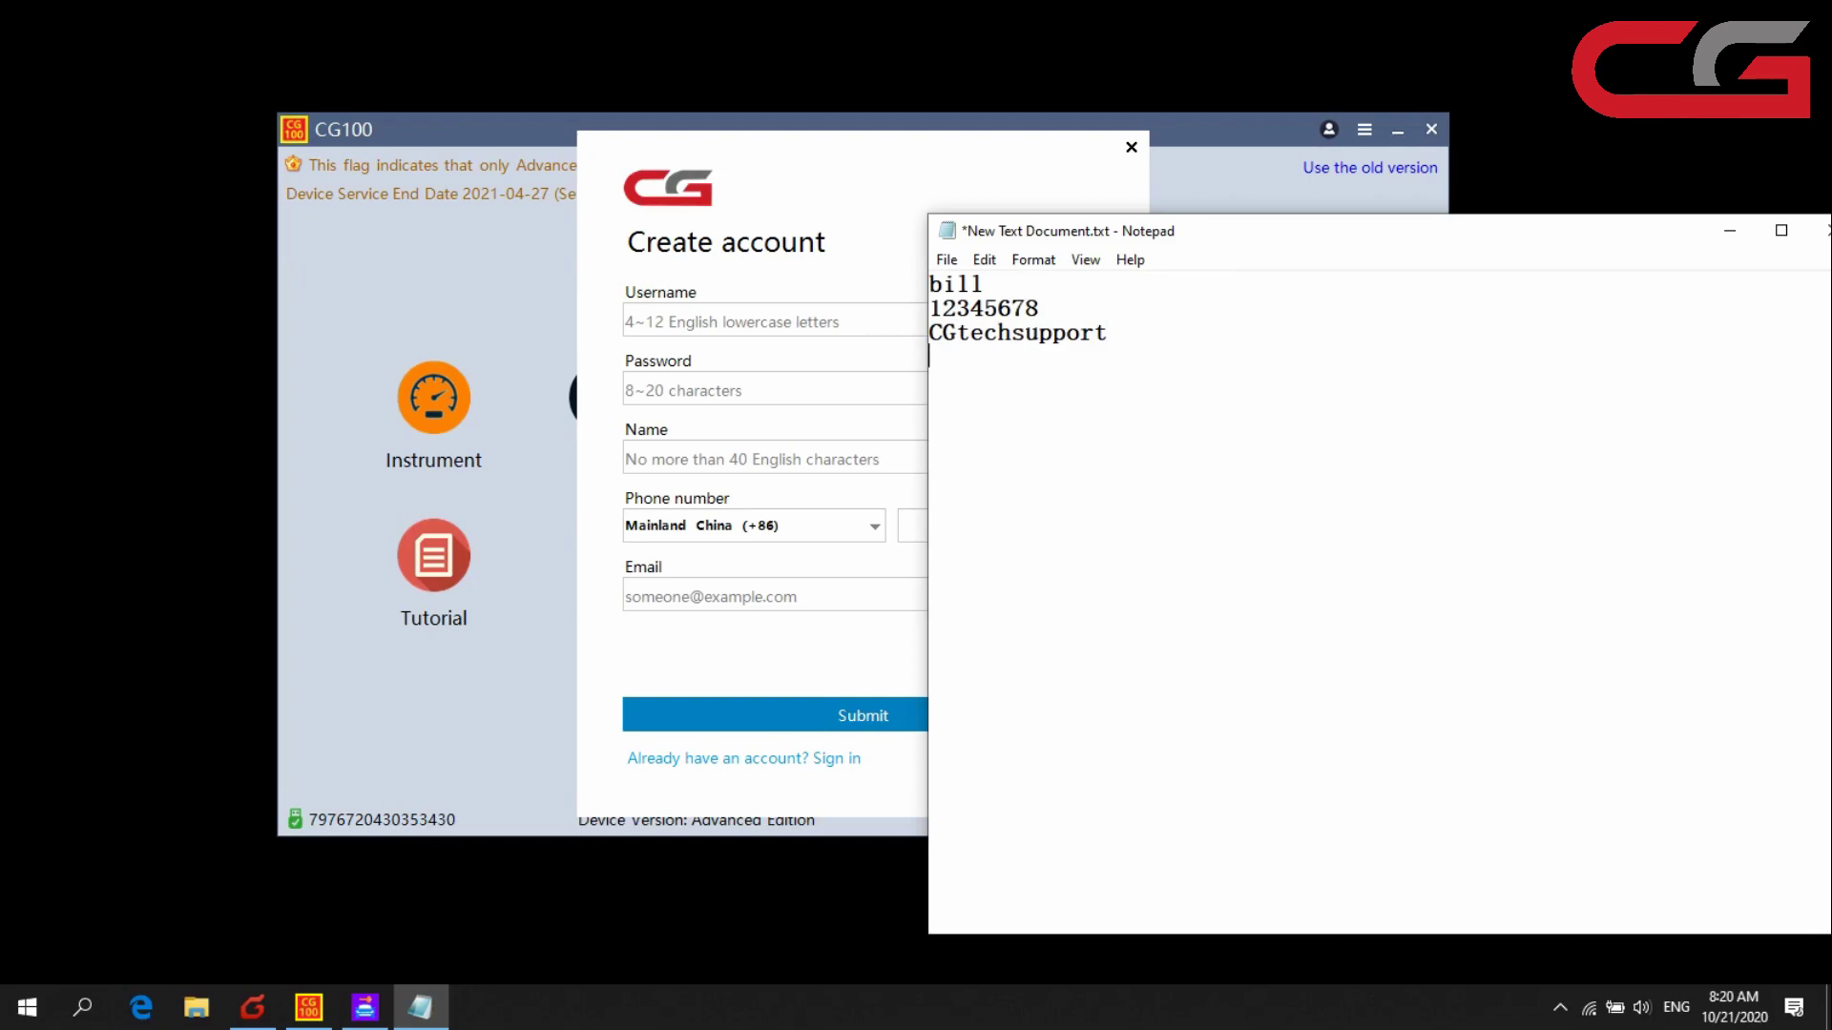
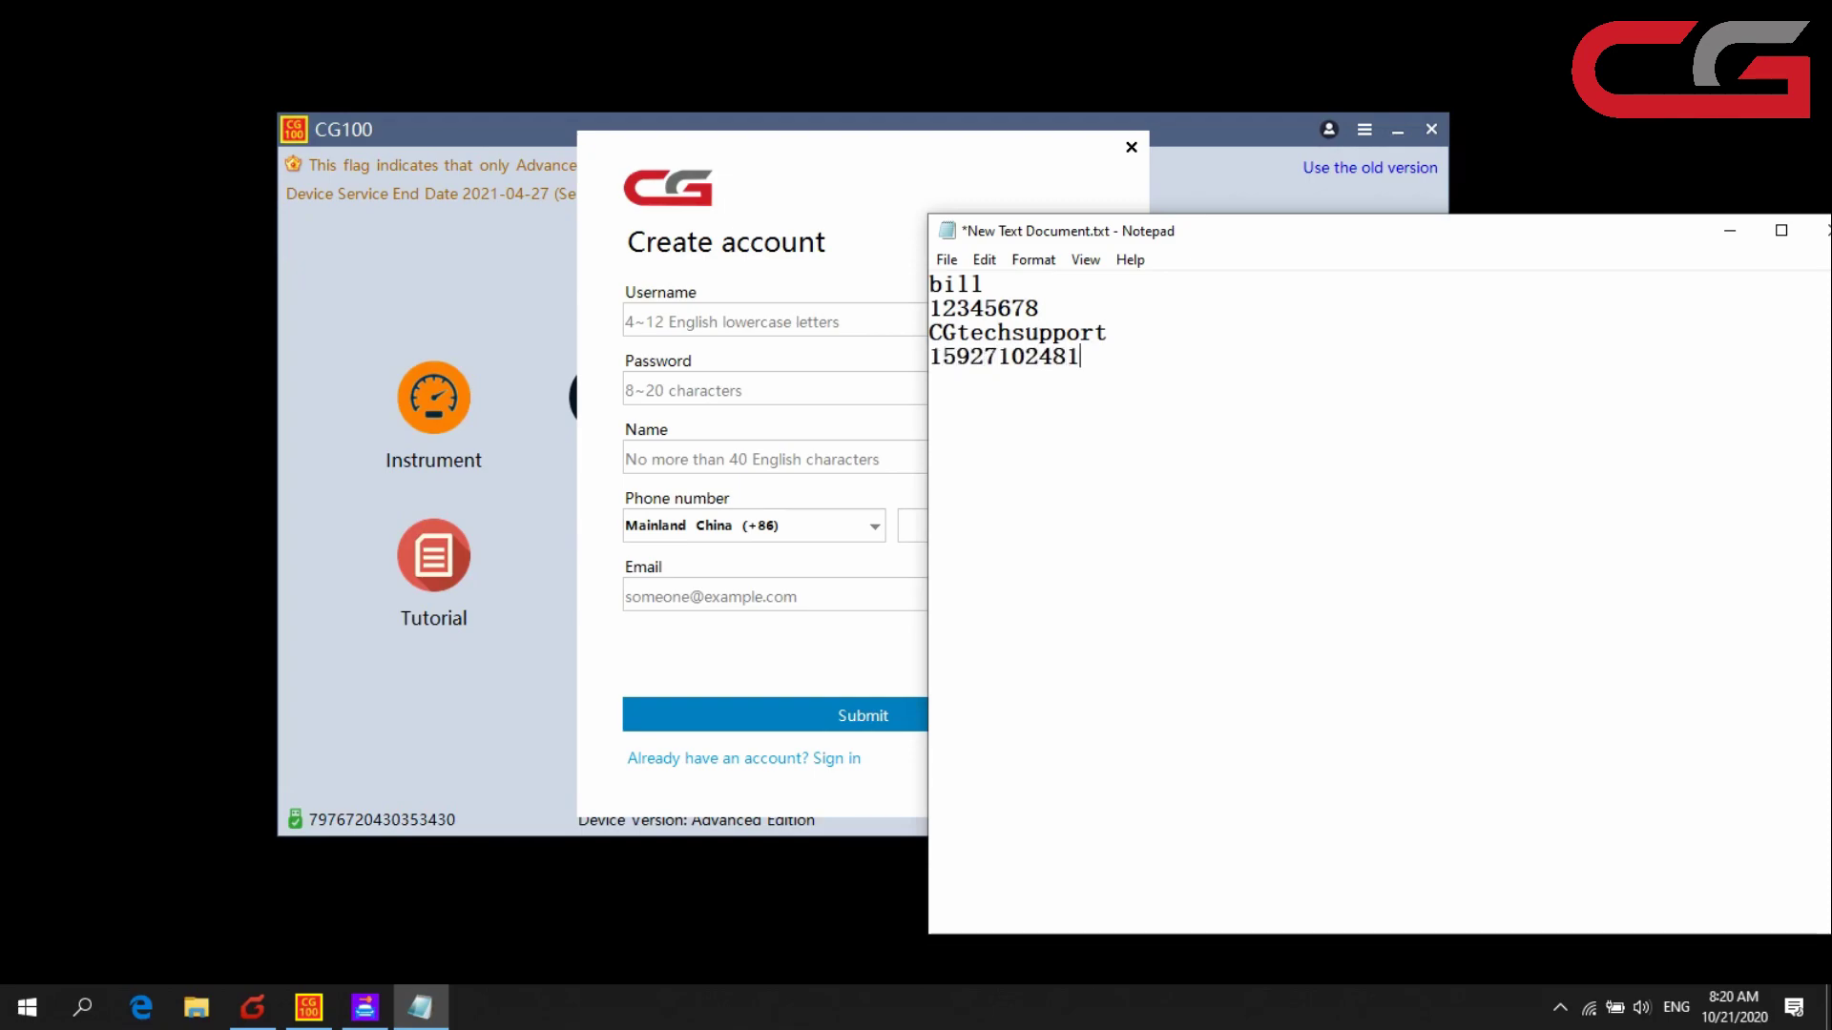
pyautogui.press('Return')
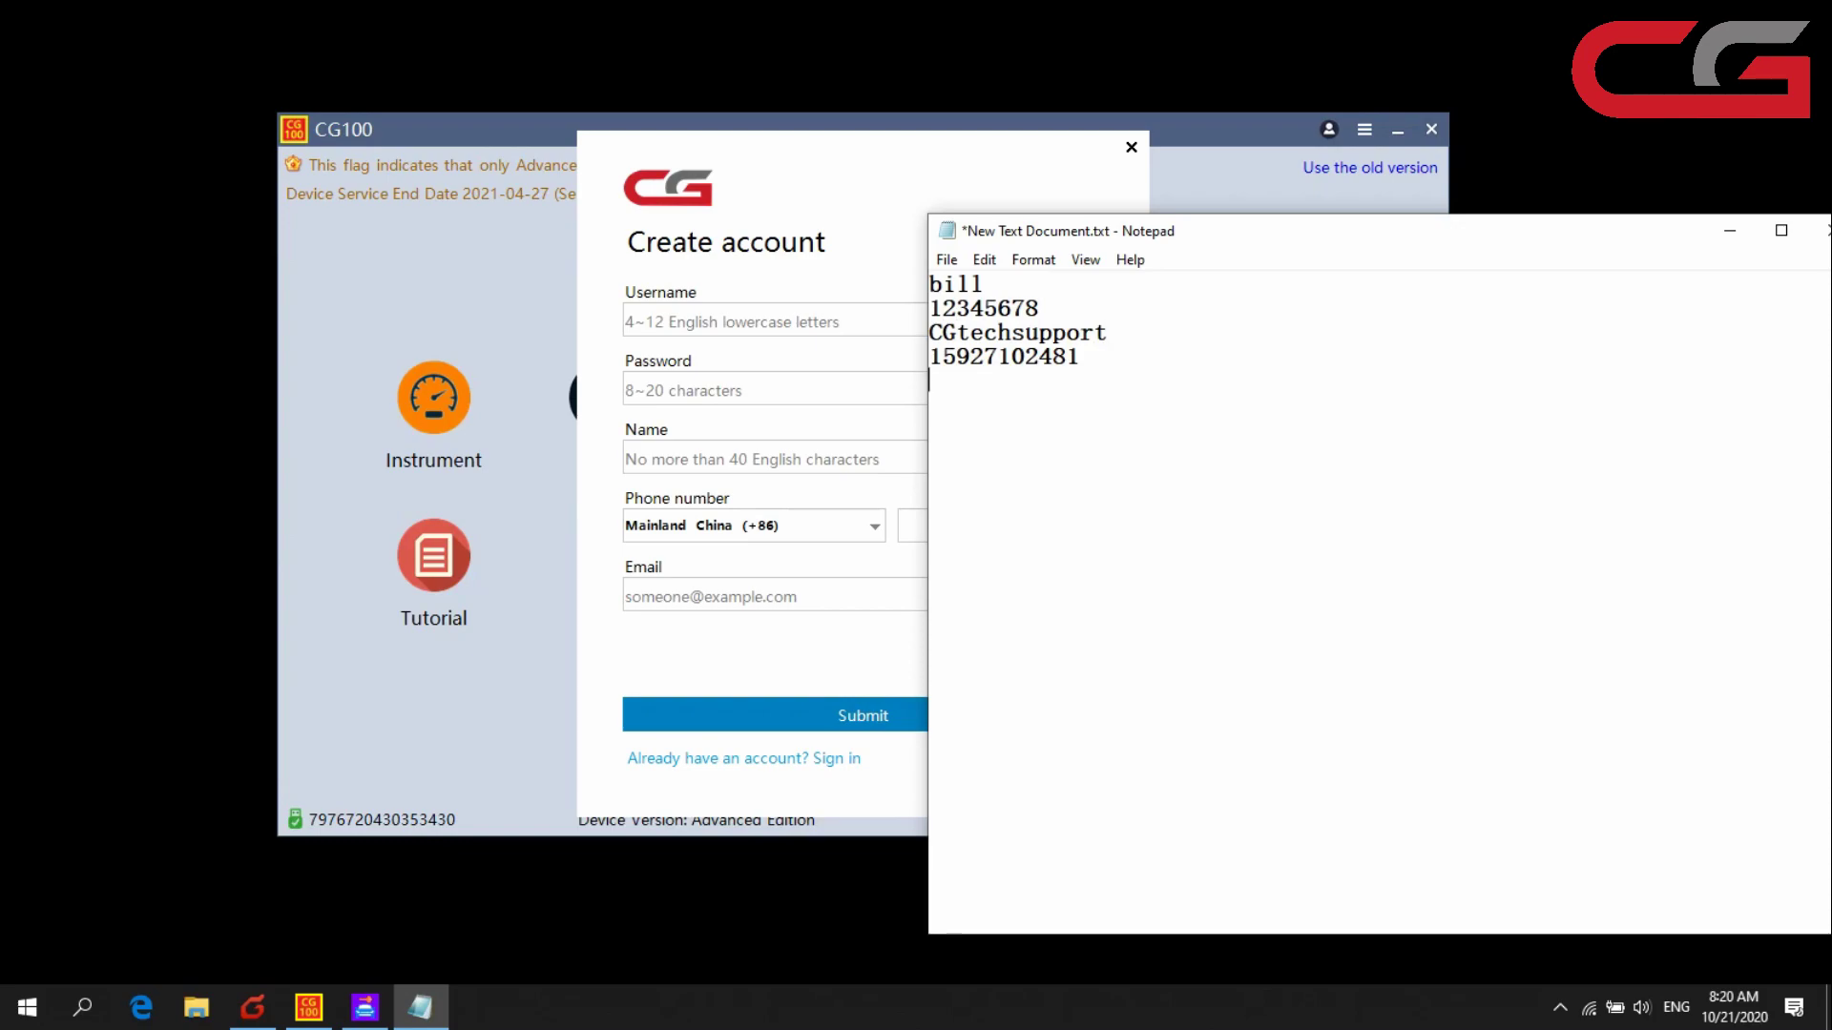
# - Copy the recipient e-mail address from a Foxmail message and paste it as the fifth line of the notes
pyautogui.click(312, 971)
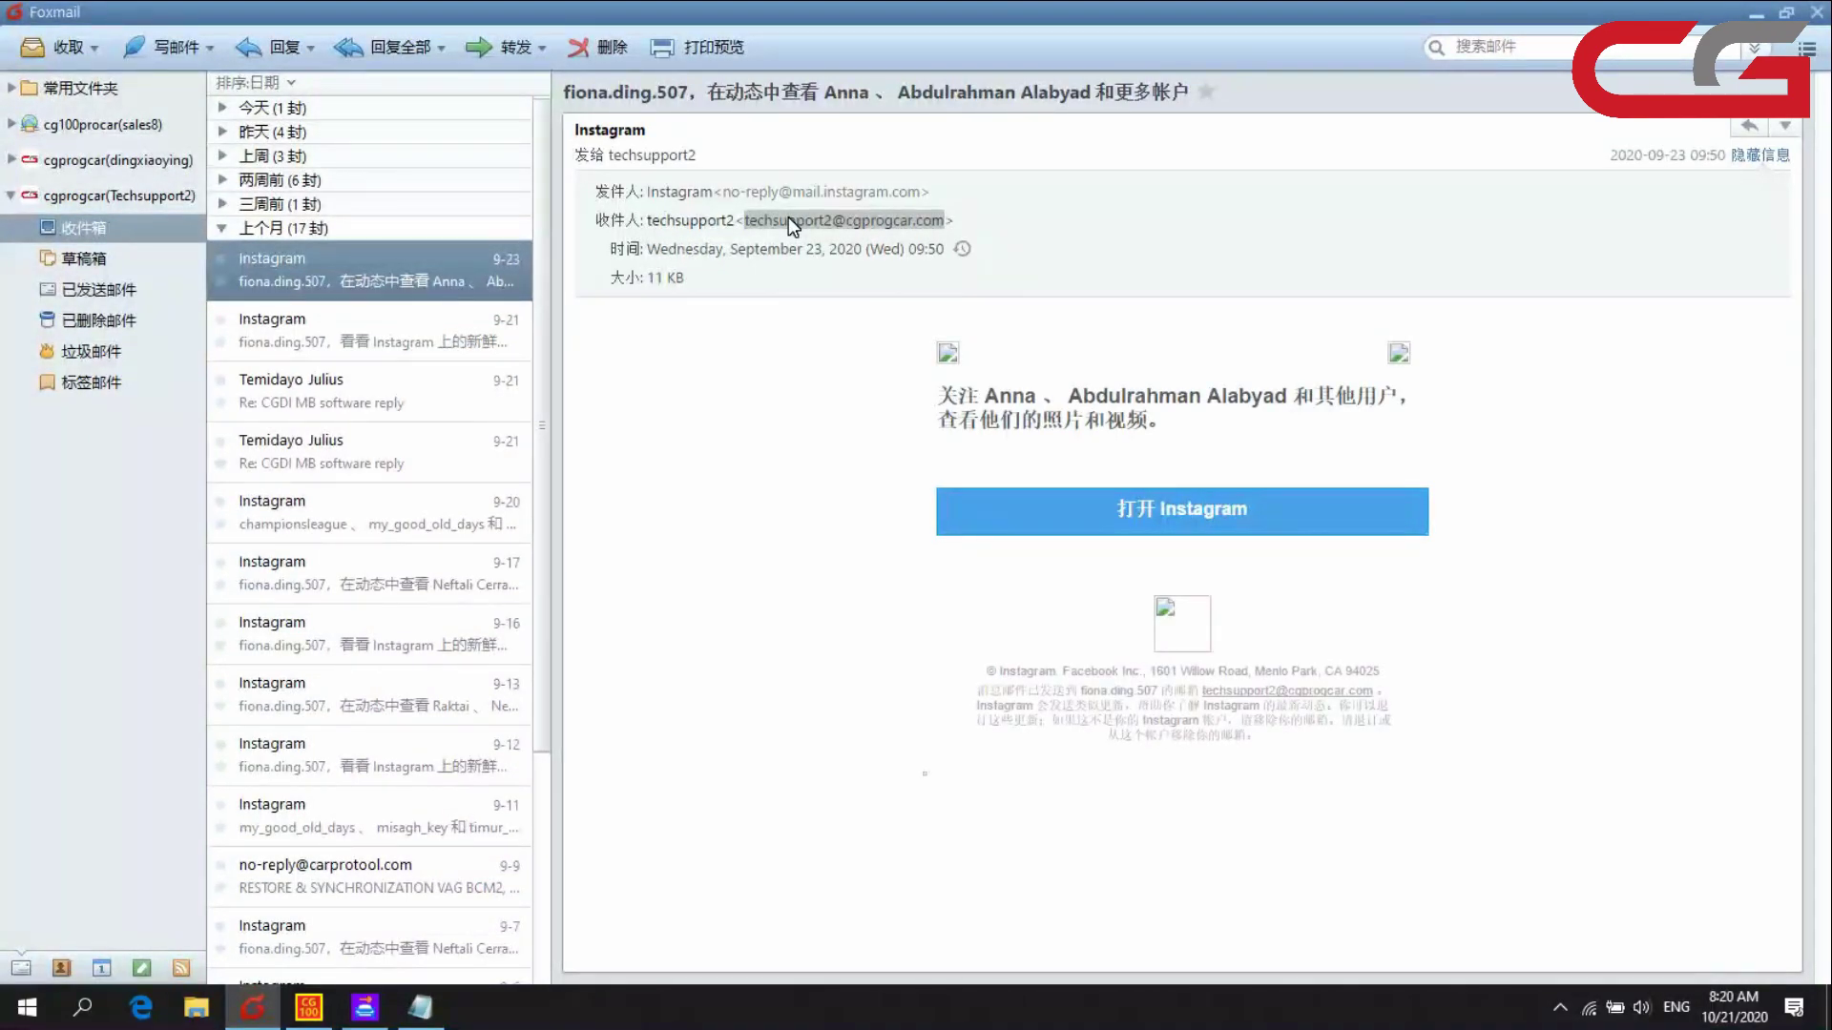
pyautogui.click(1756, 14)
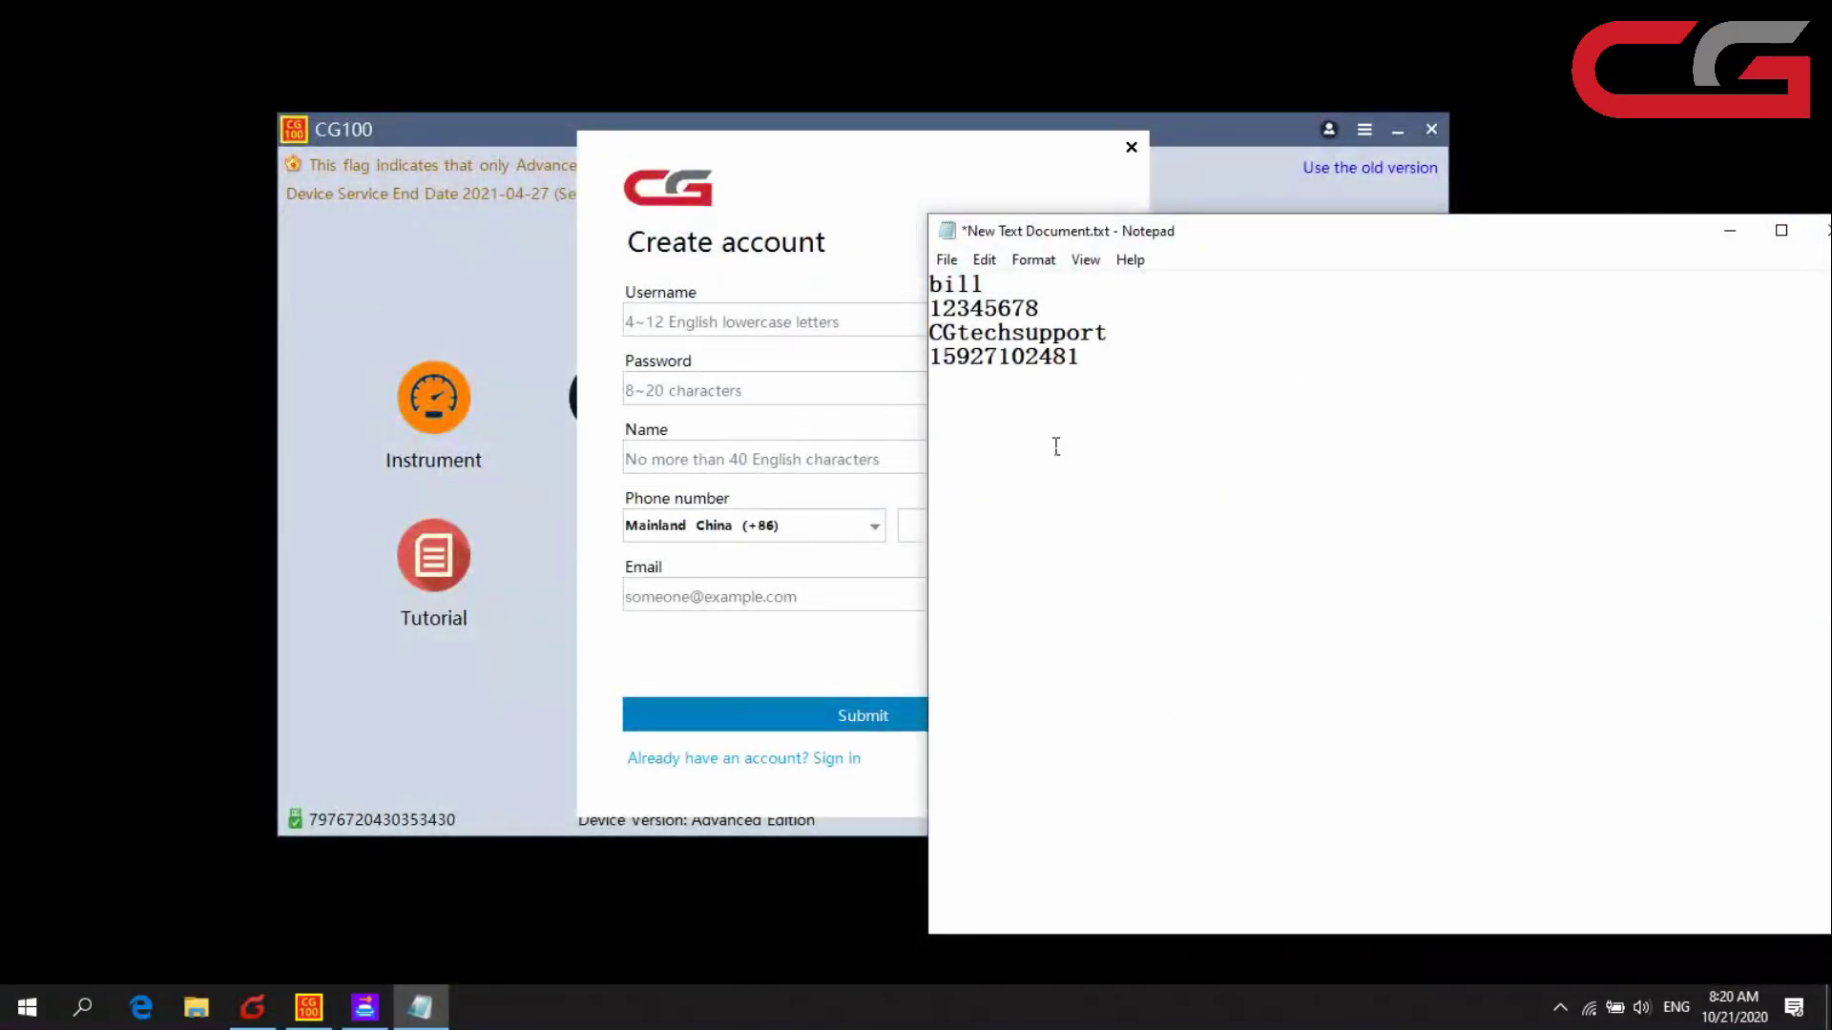
pyautogui.click(252, 1007)
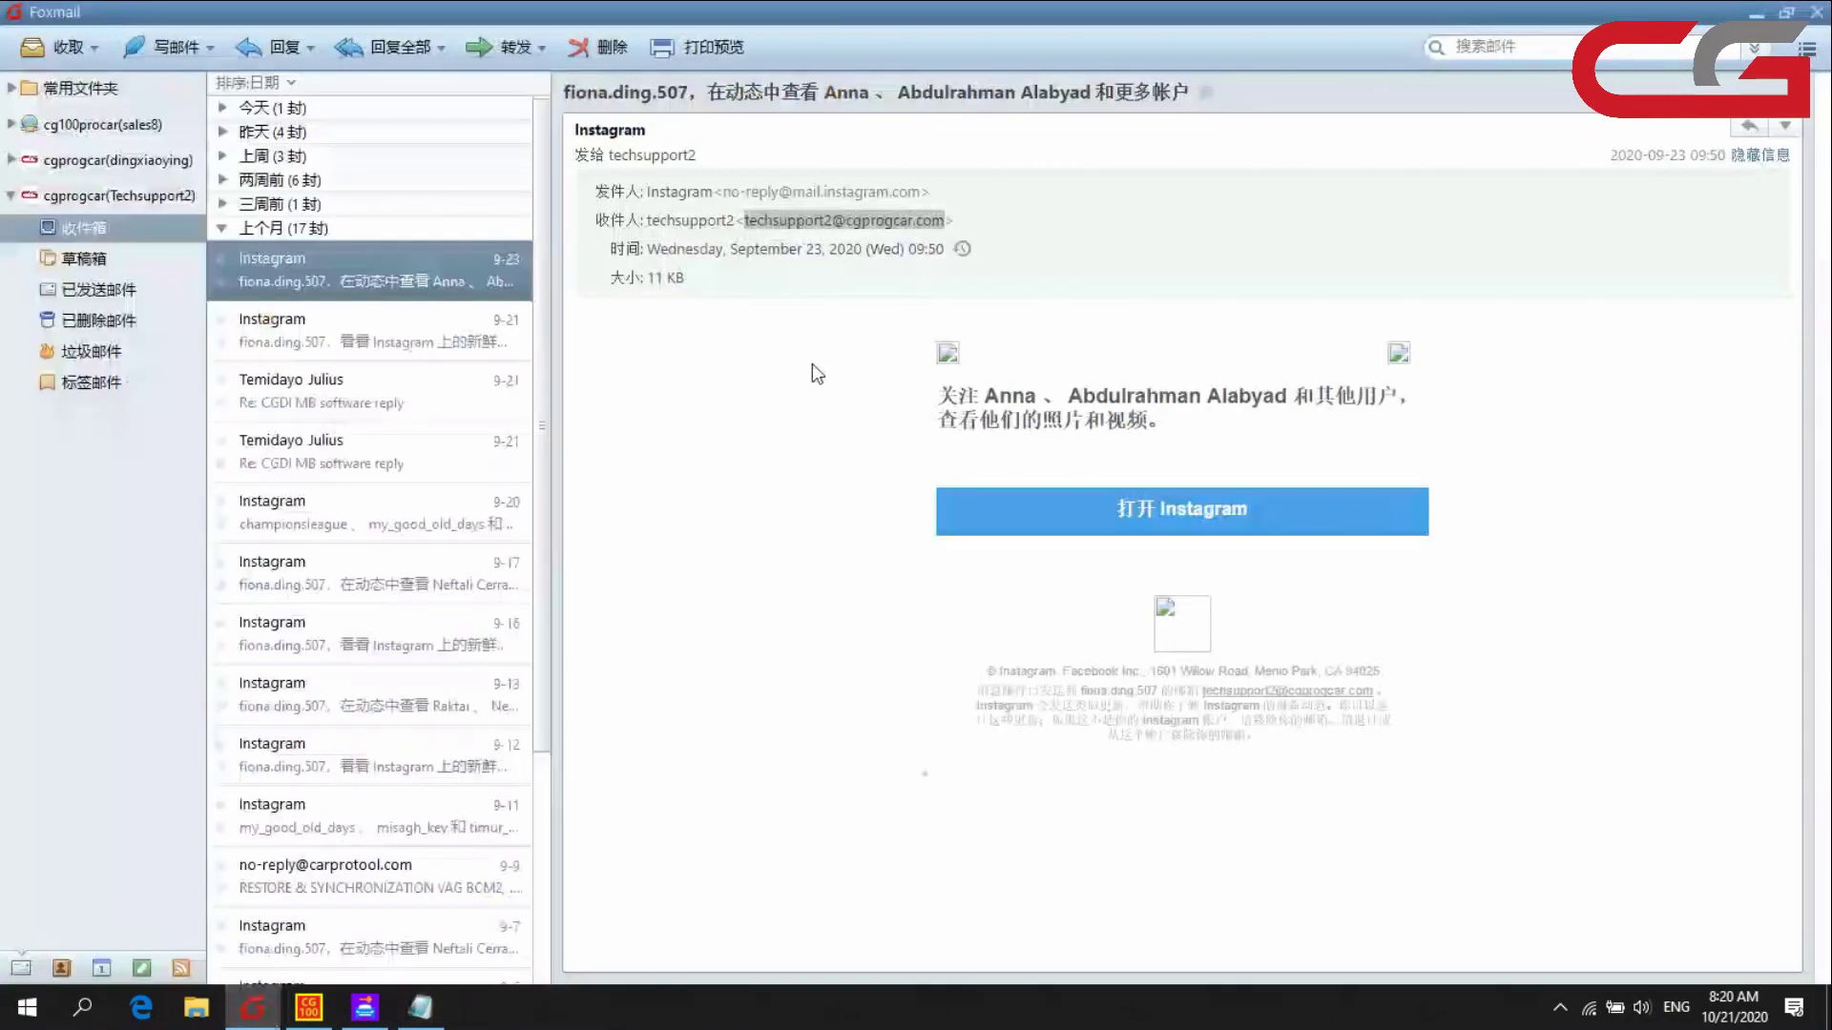
pyautogui.rightClick(874, 216)
pyautogui.click(916, 312)
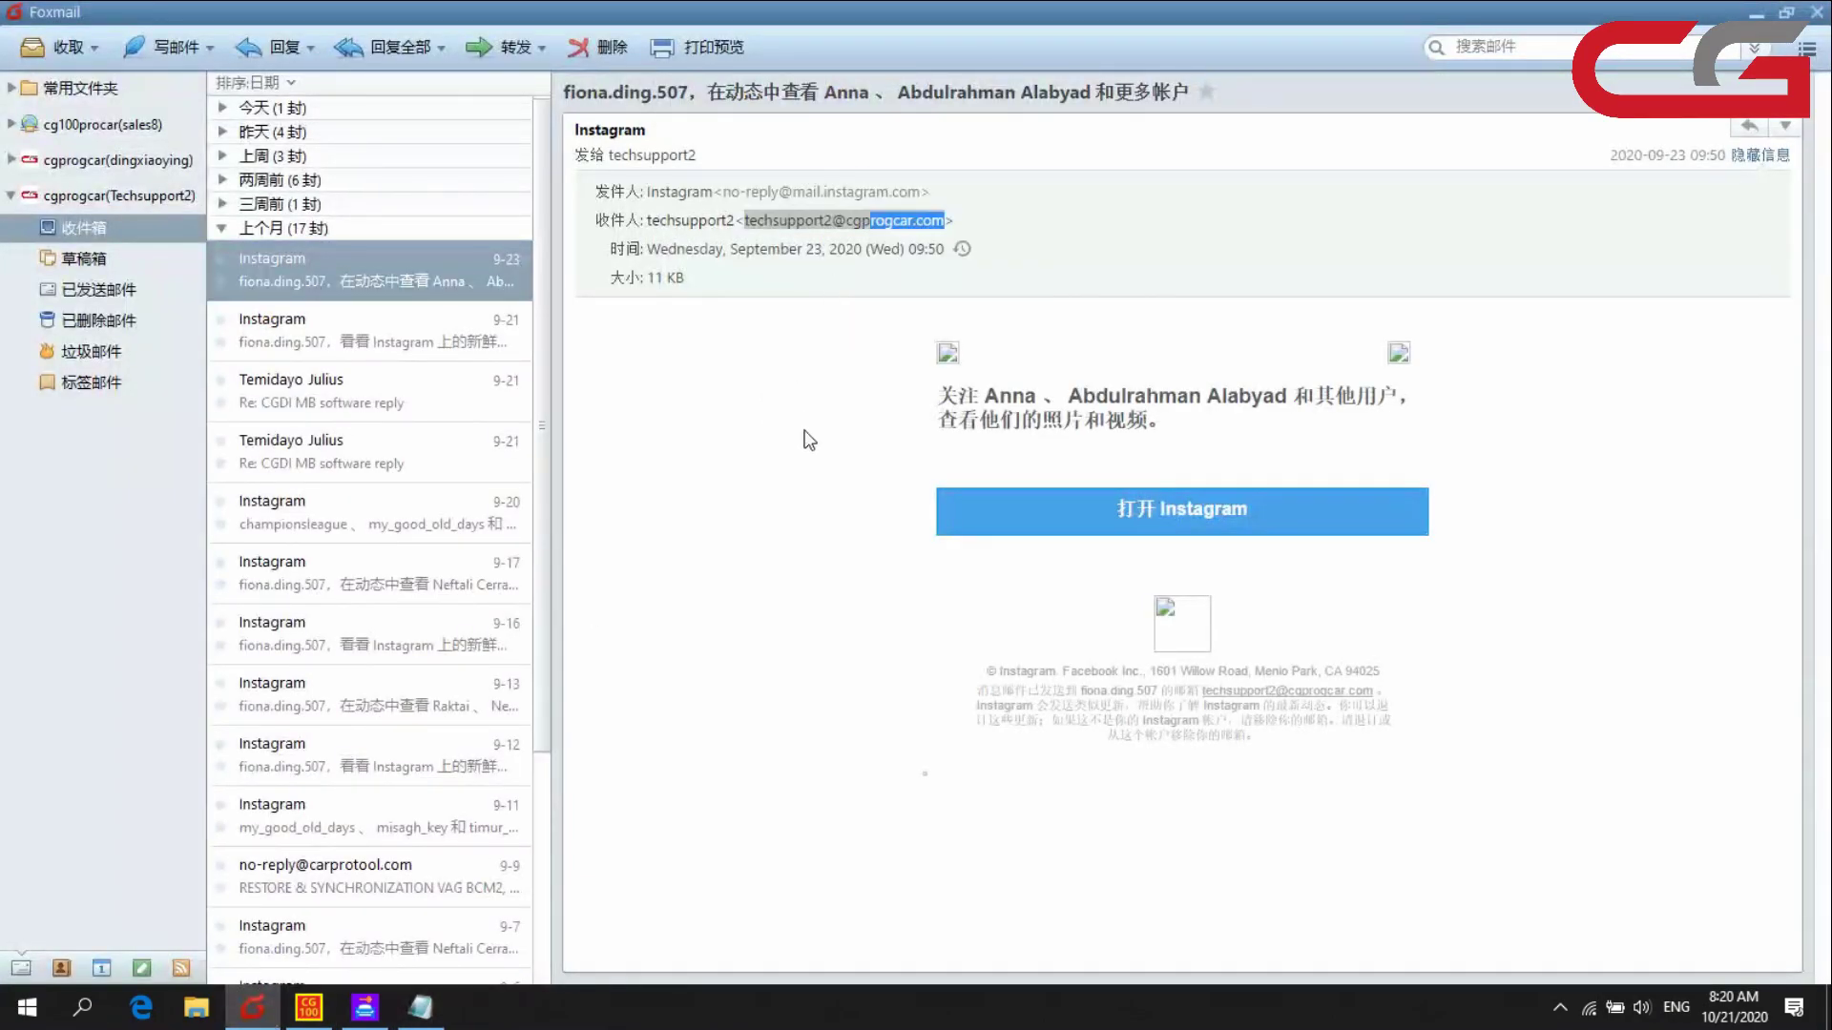
pyautogui.moveTo(839, 227); pyautogui.dragTo(942, 229)
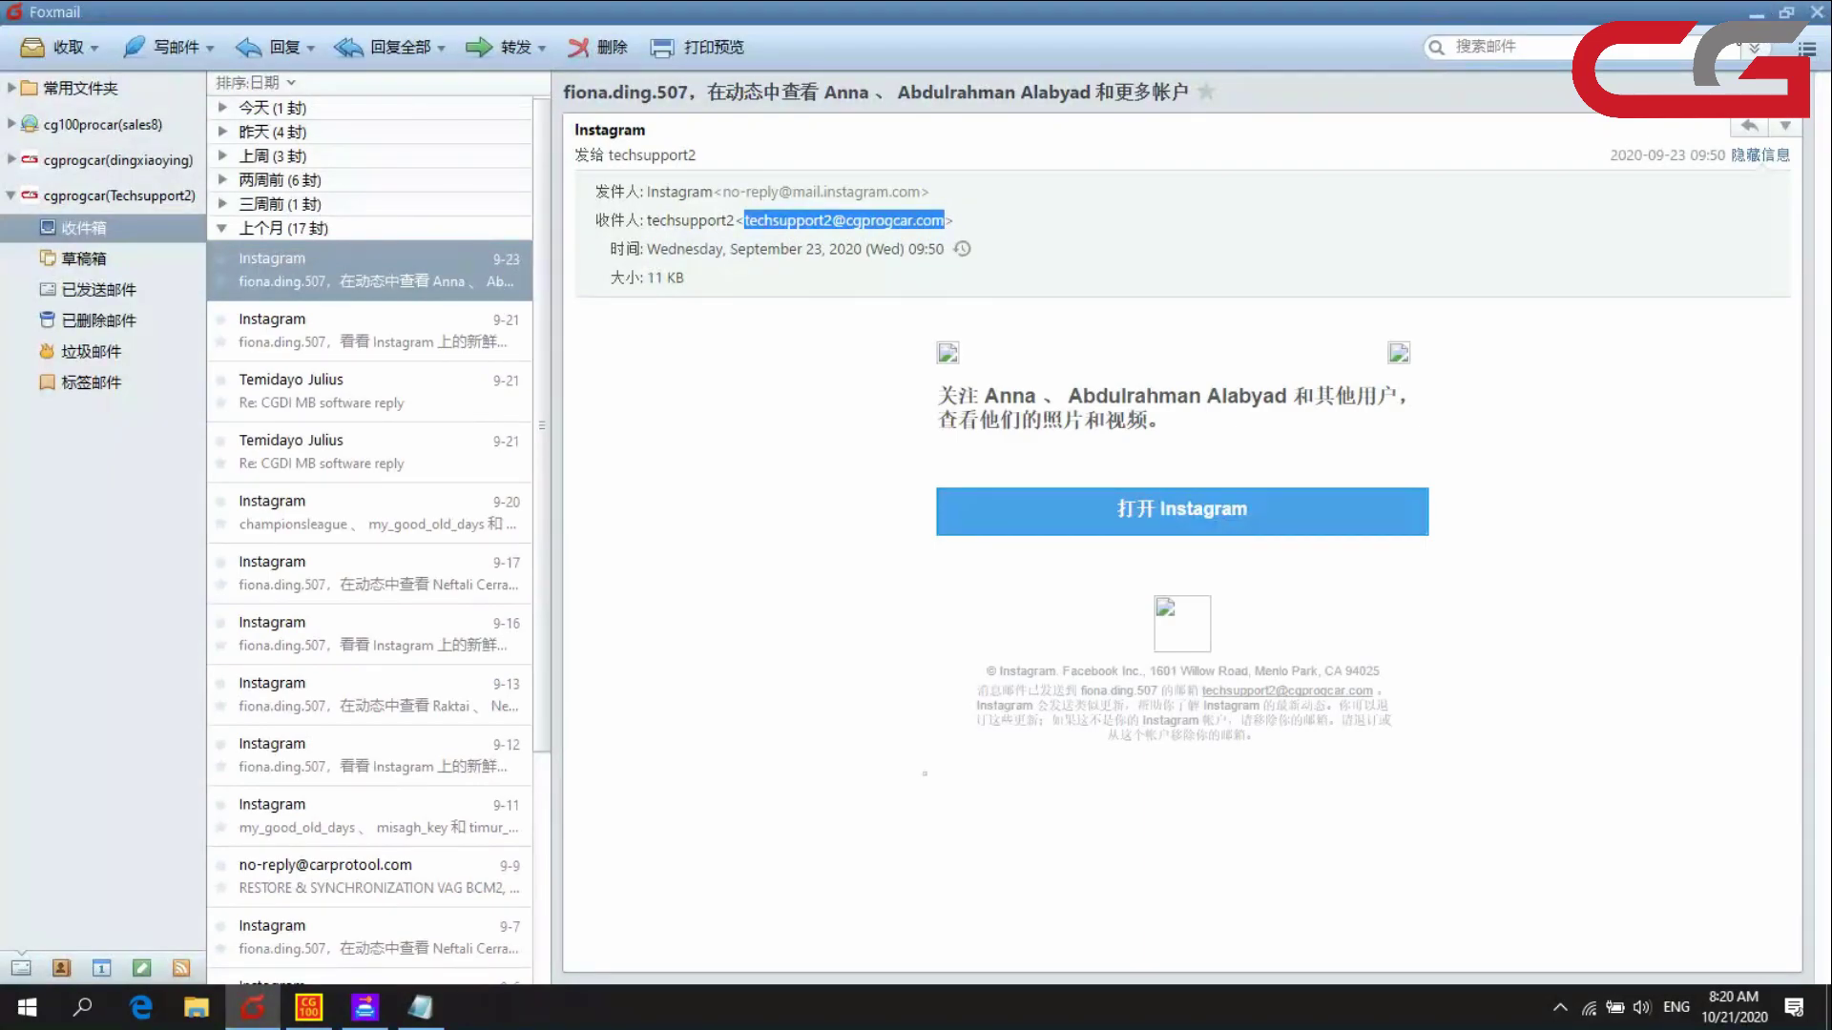
pyautogui.click(1755, 14)
pyautogui.hotkey('ctrl', 'v')
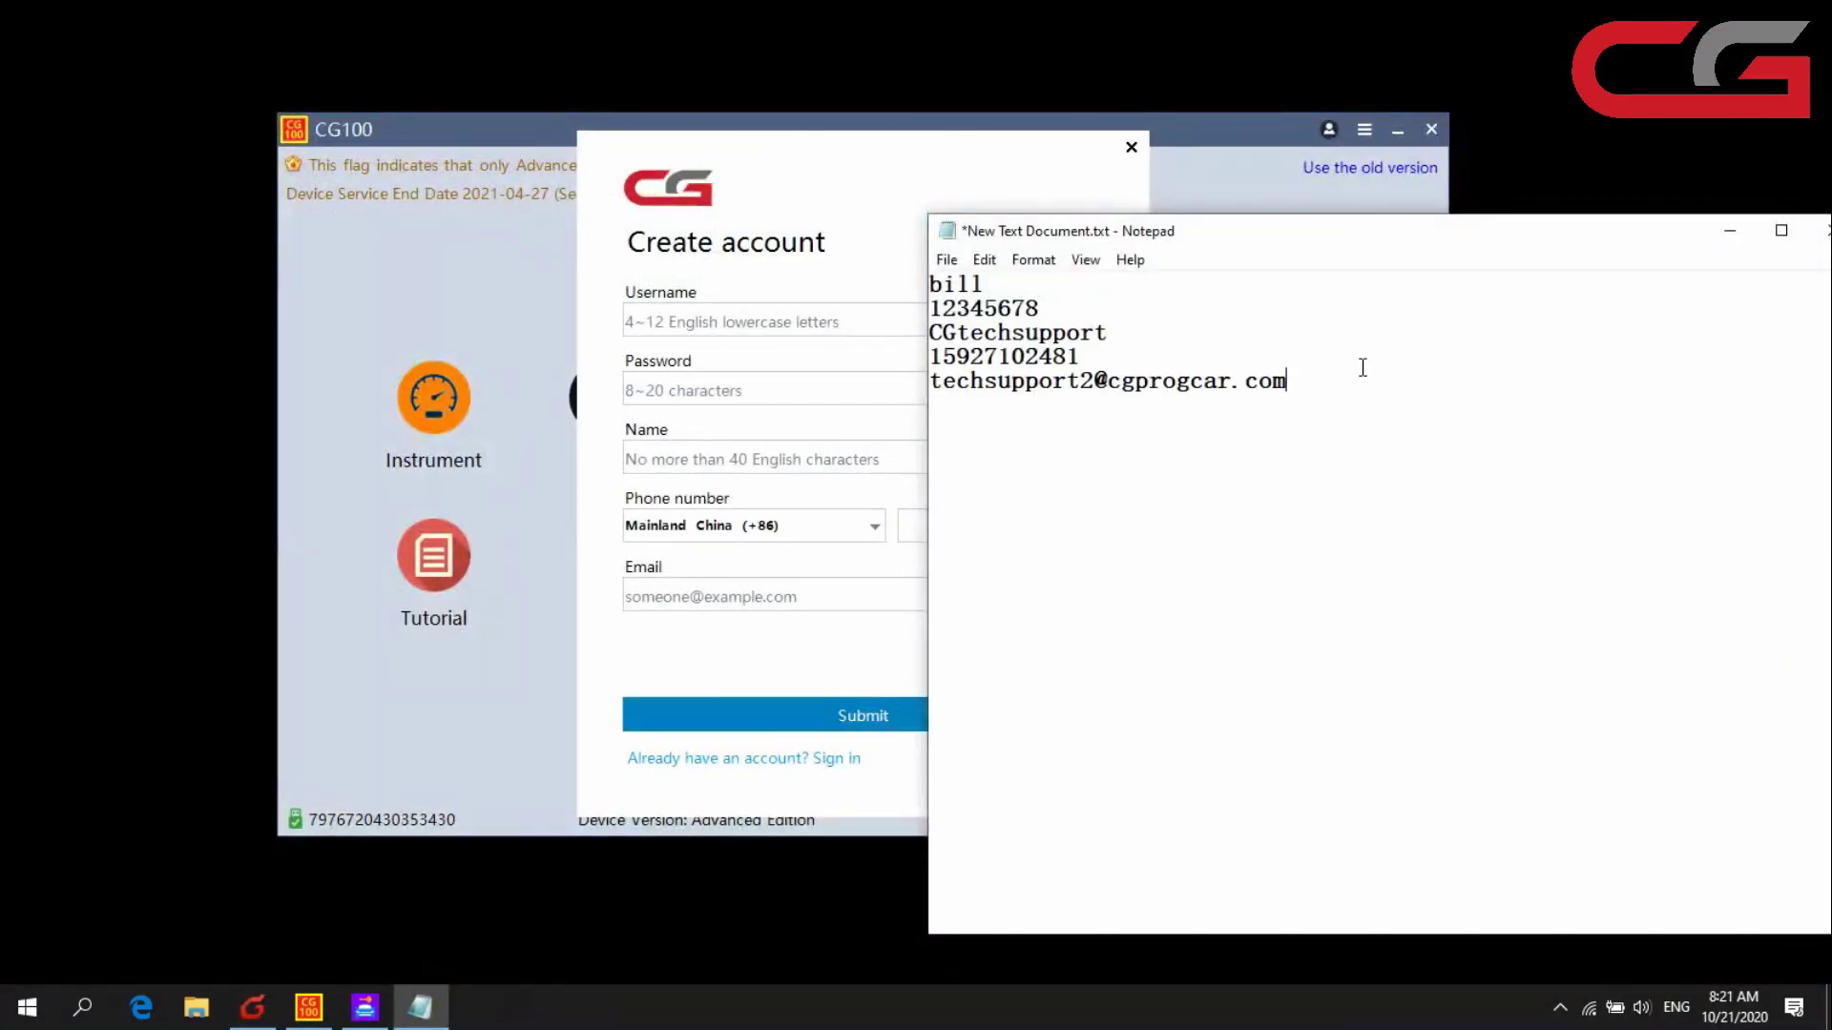
pyautogui.click(748, 268)
# - Copy the username and password from the notes into the Create account form
pyautogui.click(1458, 324)
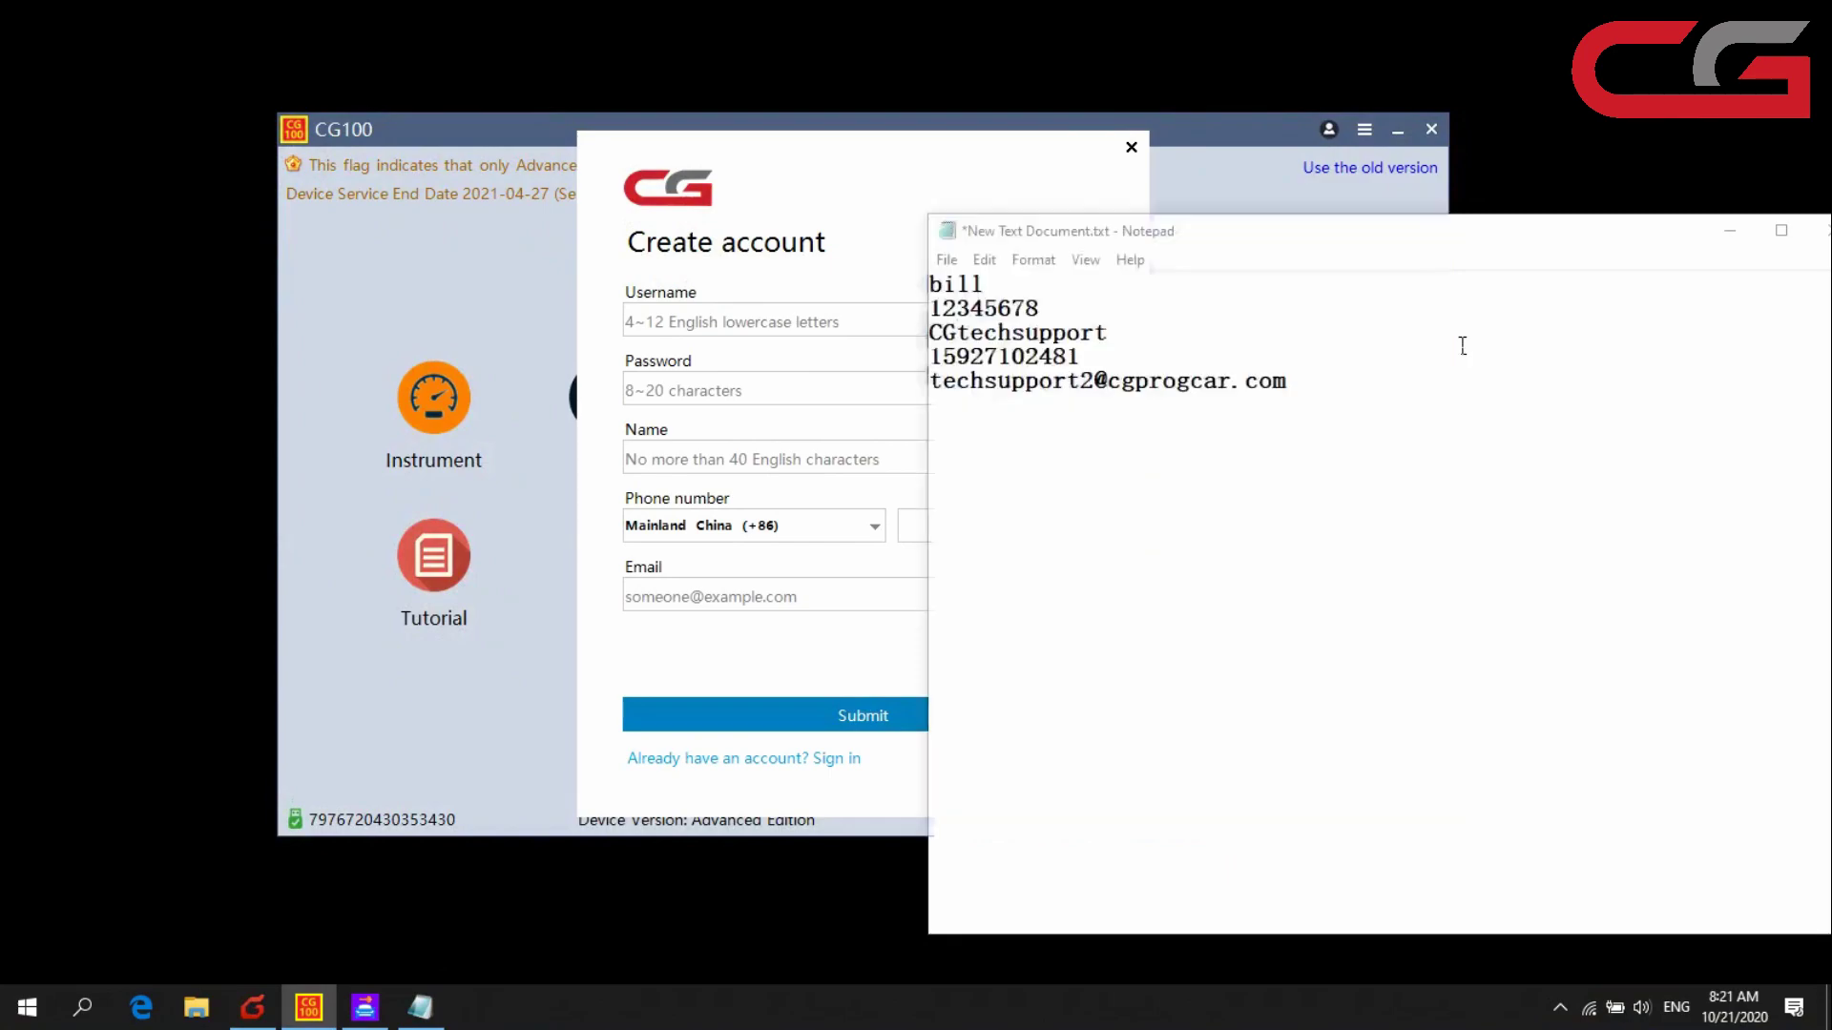
pyautogui.moveTo(994, 284); pyautogui.dragTo(897, 291)
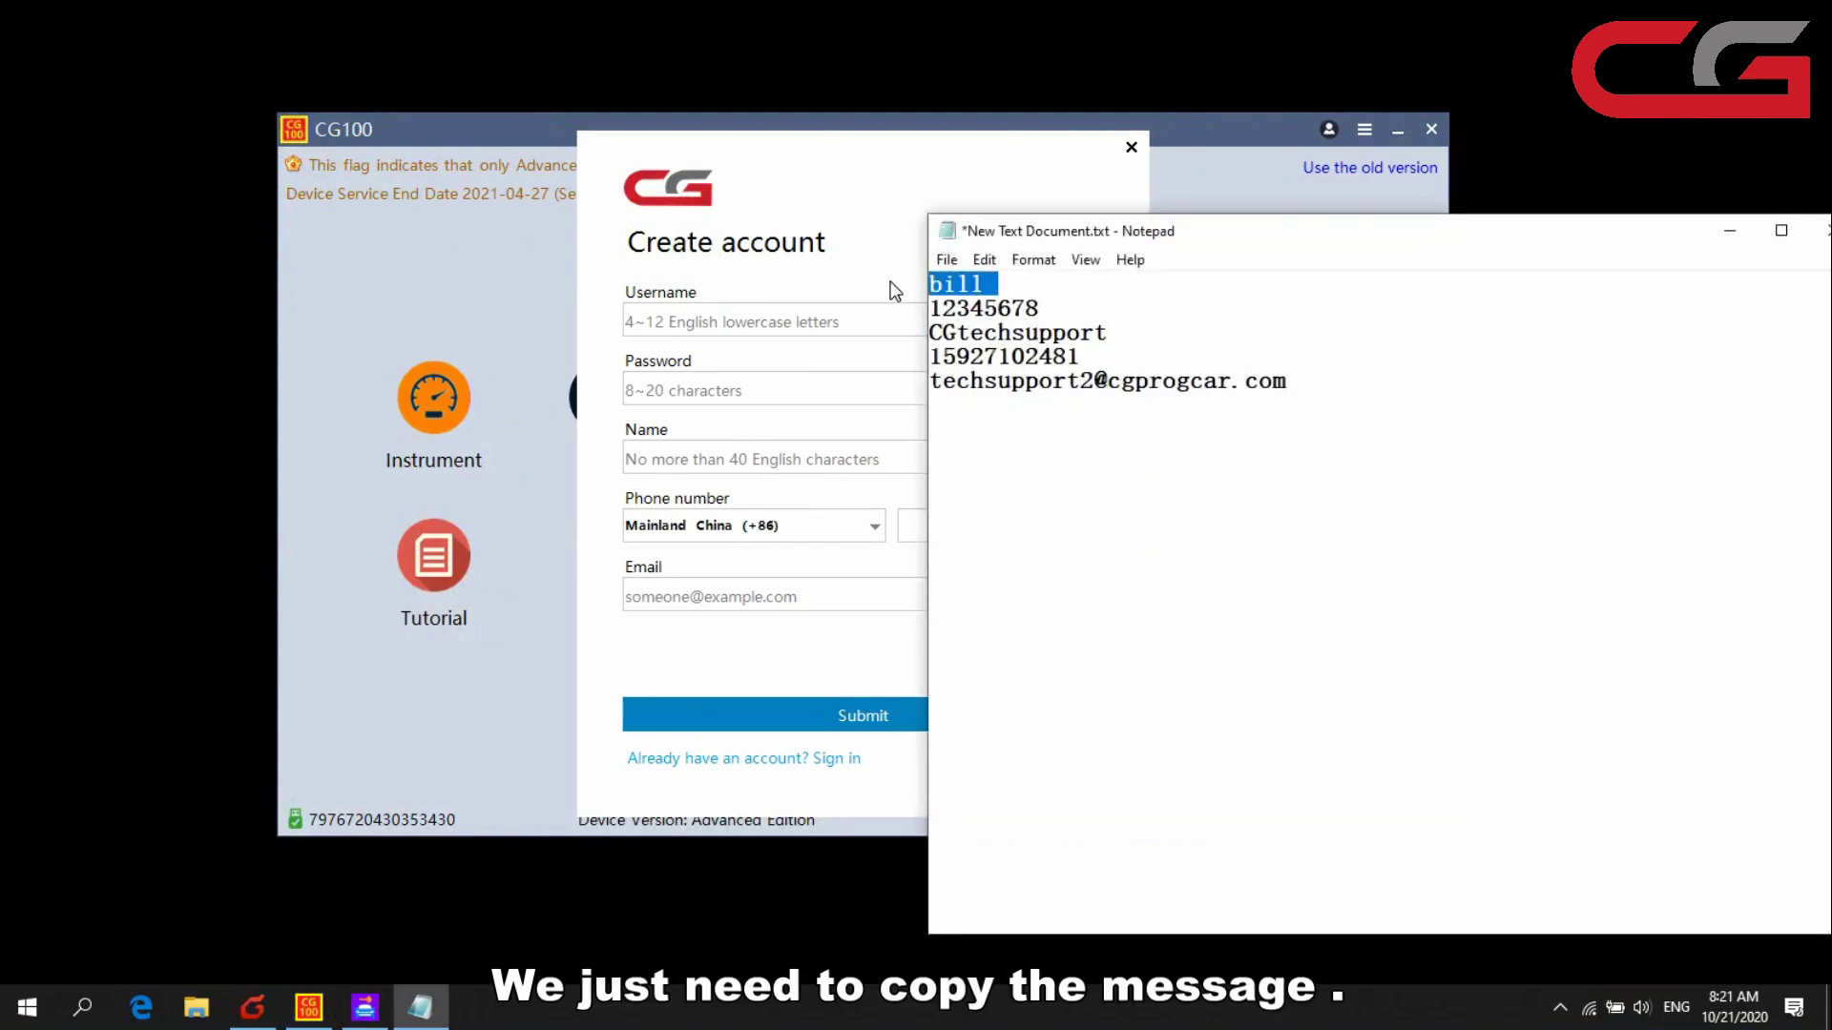
pyautogui.hotkey('ctrl', 'c')
pyautogui.click(728, 322)
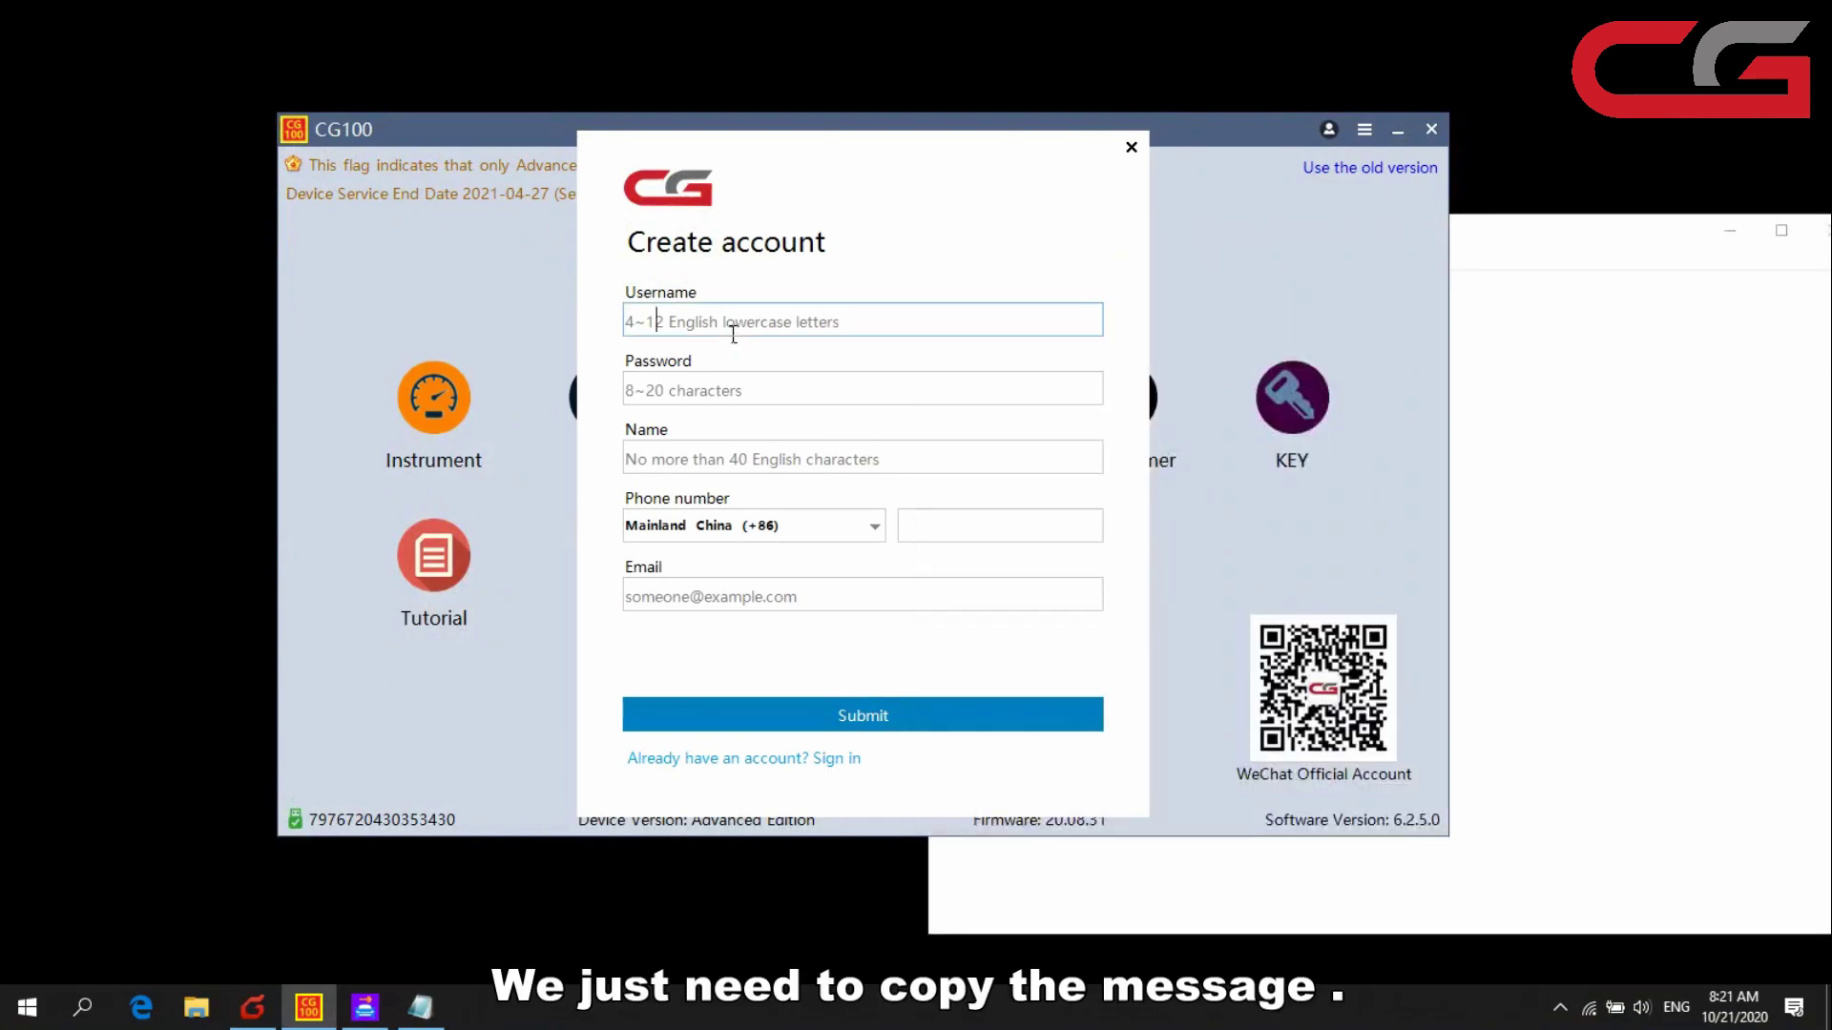
pyautogui.hotkey('ctrl', 'v')
pyautogui.click(1708, 389)
pyautogui.moveTo(1040, 308); pyautogui.dragTo(916, 324)
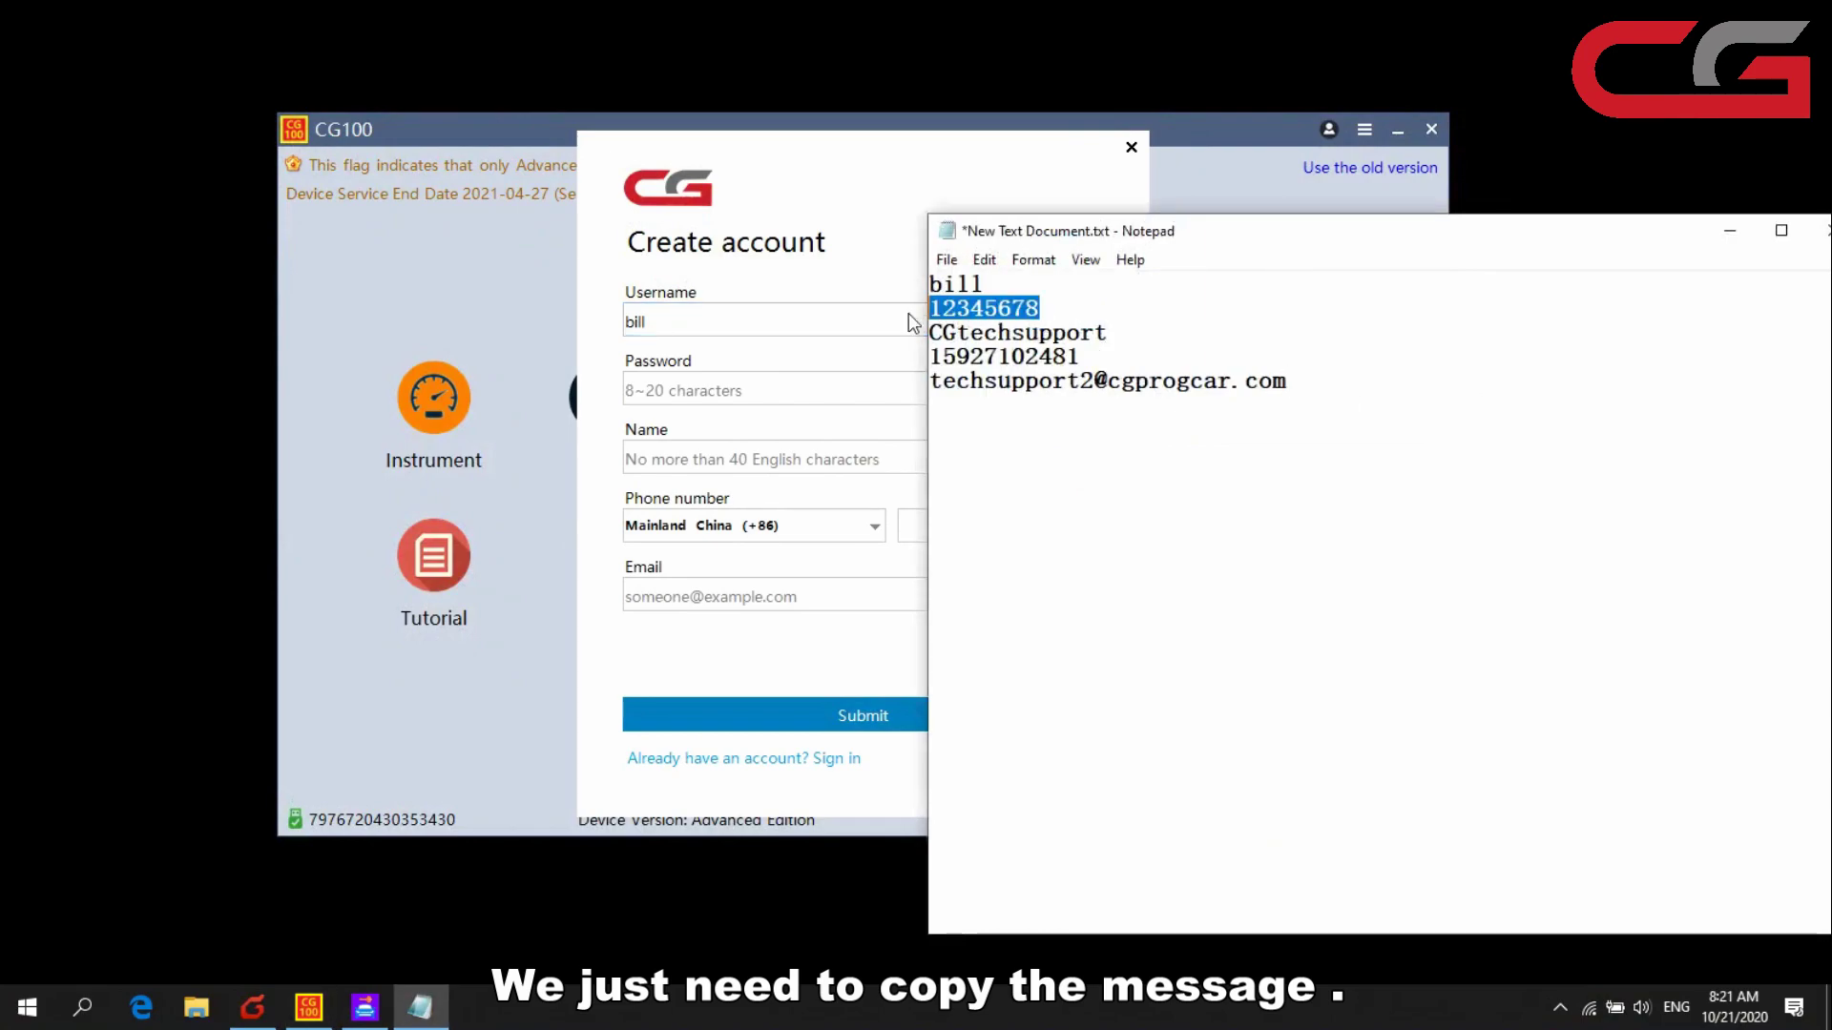
pyautogui.hotkey('ctrl', 'c')
pyautogui.click(781, 391)
pyautogui.hotkey('ctrl', 'v')
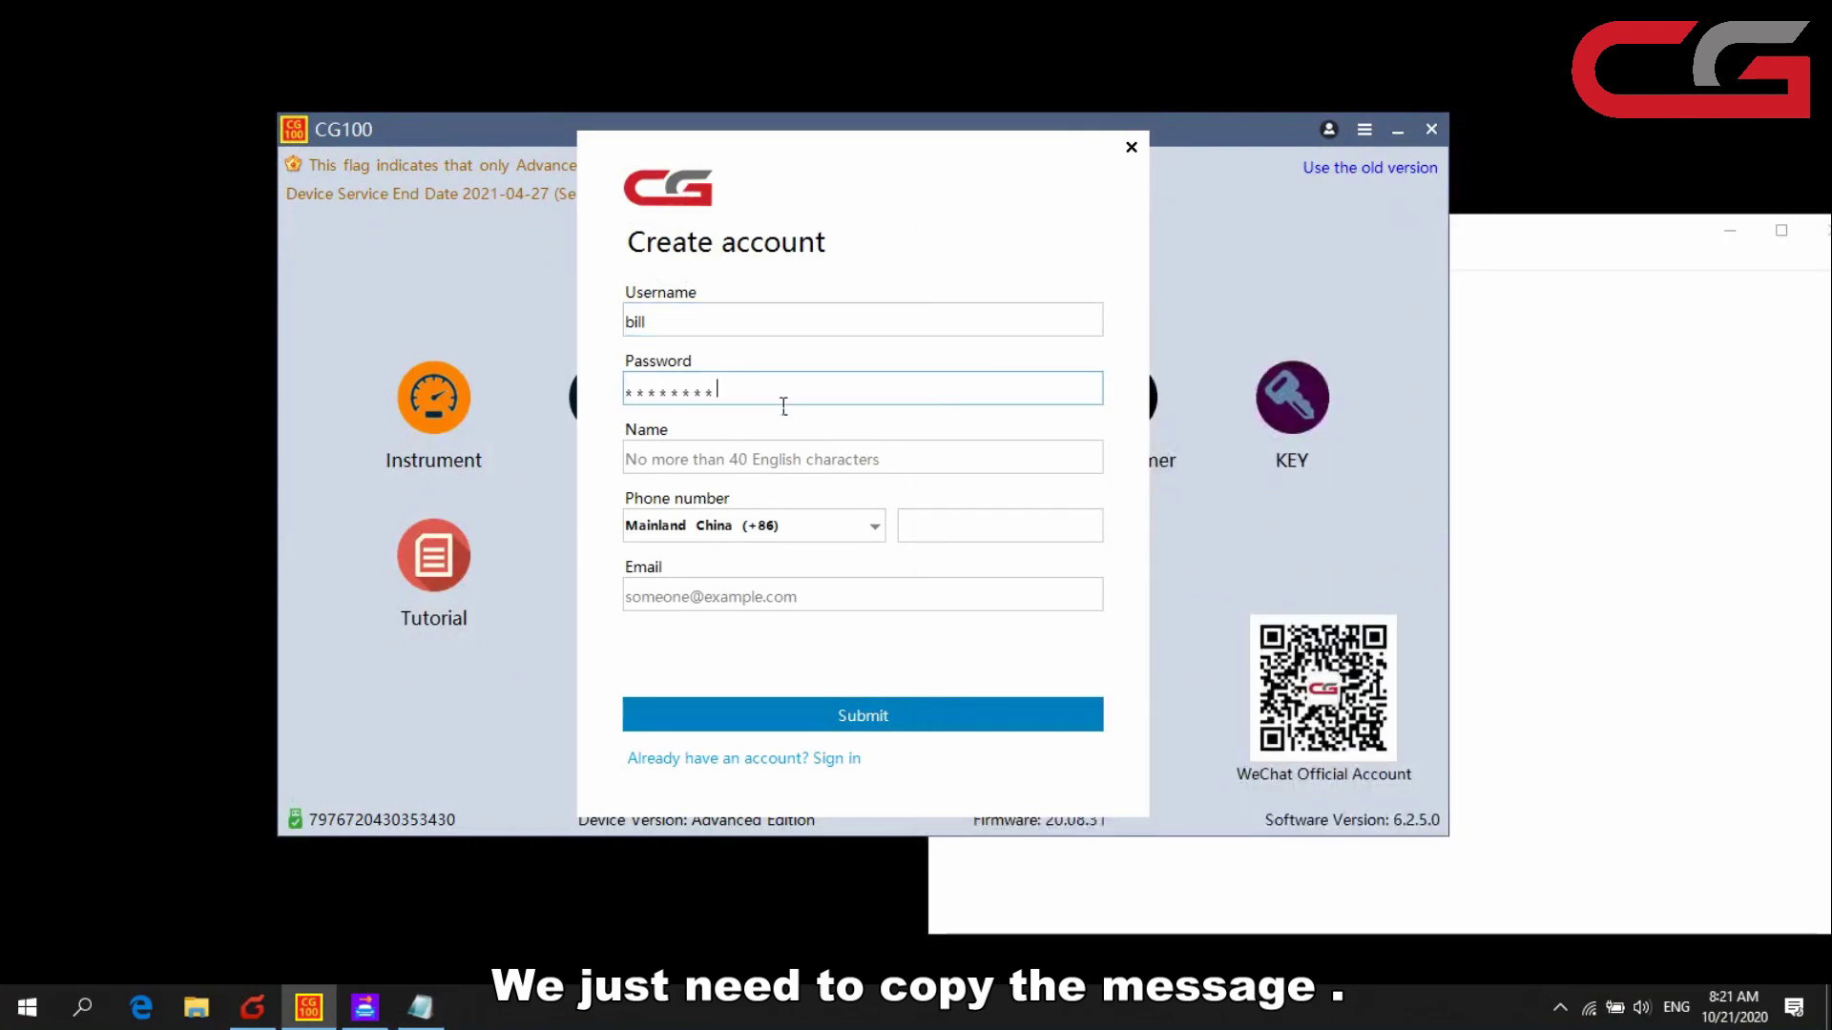
# - Copy the display name and phone number from the notes into the form's Name and Phone fields
pyautogui.click(1539, 401)
pyautogui.moveTo(1133, 331); pyautogui.dragTo(934, 345)
pyautogui.hotkey('ctrl', 'c')
pyautogui.click(787, 459)
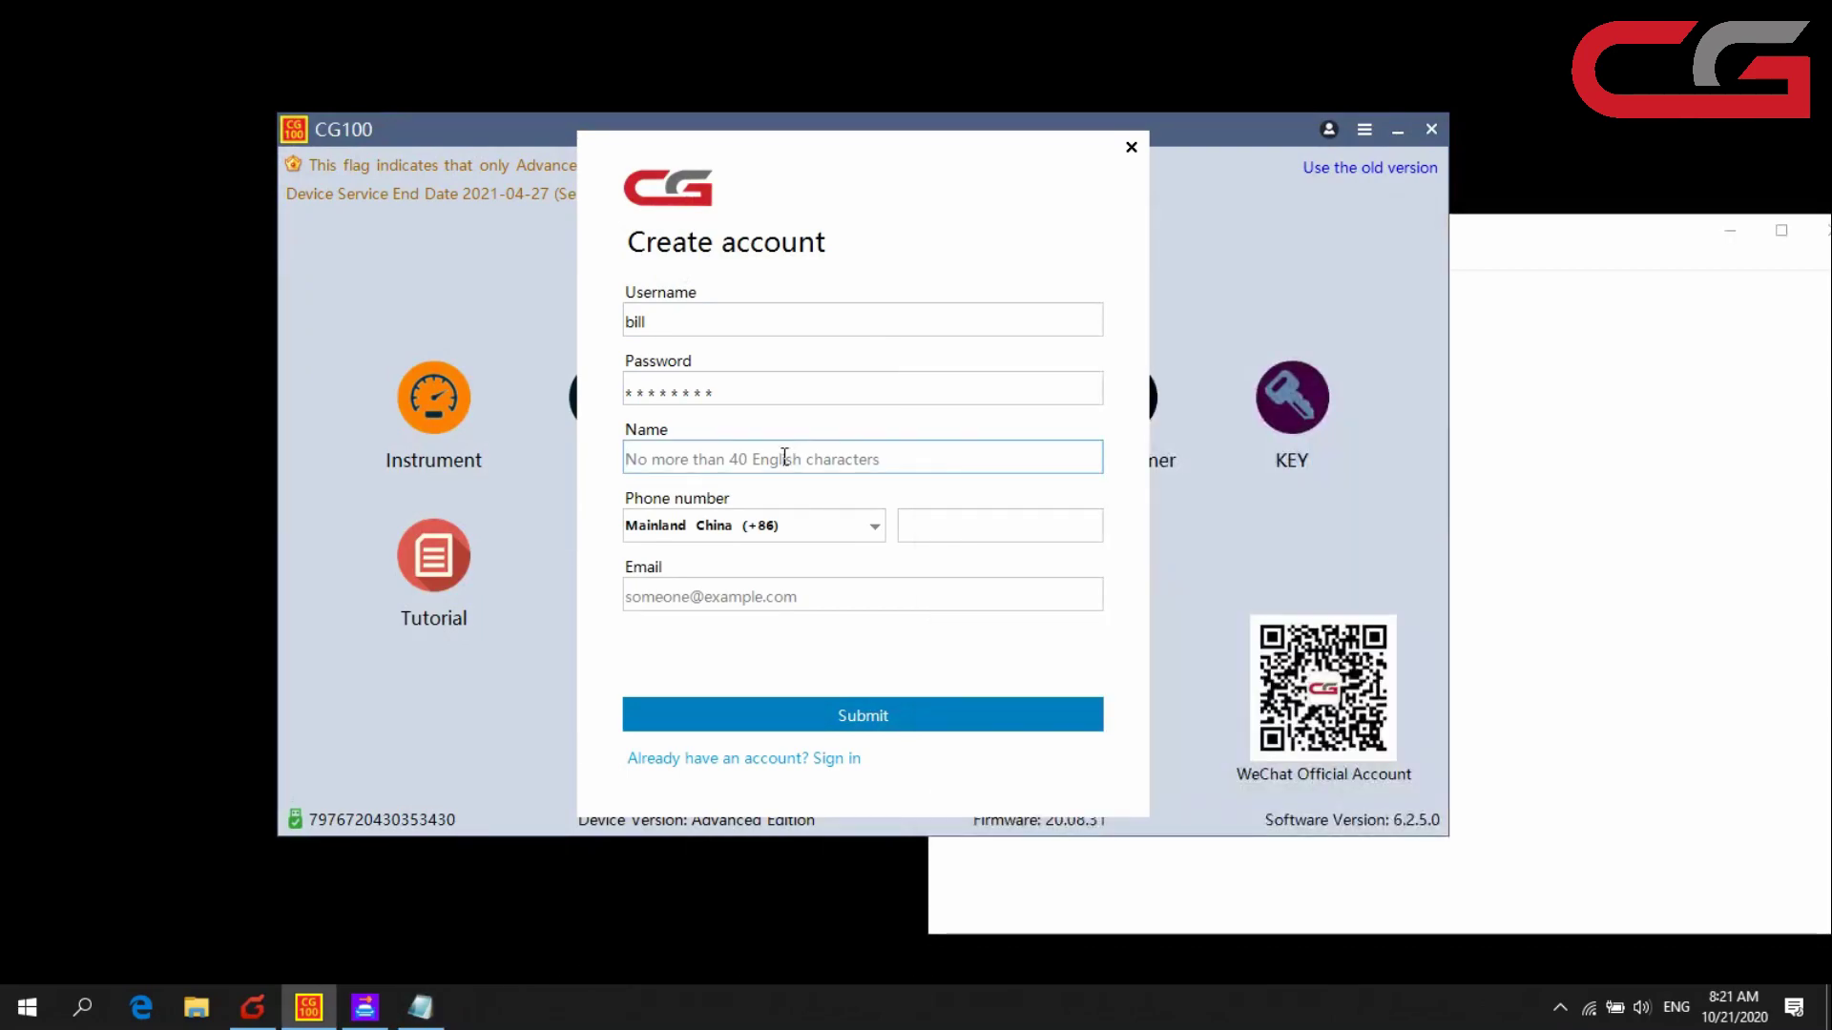
pyautogui.hotkey('ctrl', 'v')
pyautogui.click(1532, 409)
pyautogui.moveTo(1139, 357); pyautogui.dragTo(940, 367)
pyautogui.hotkey('ctrl', 'c')
pyautogui.click(916, 539)
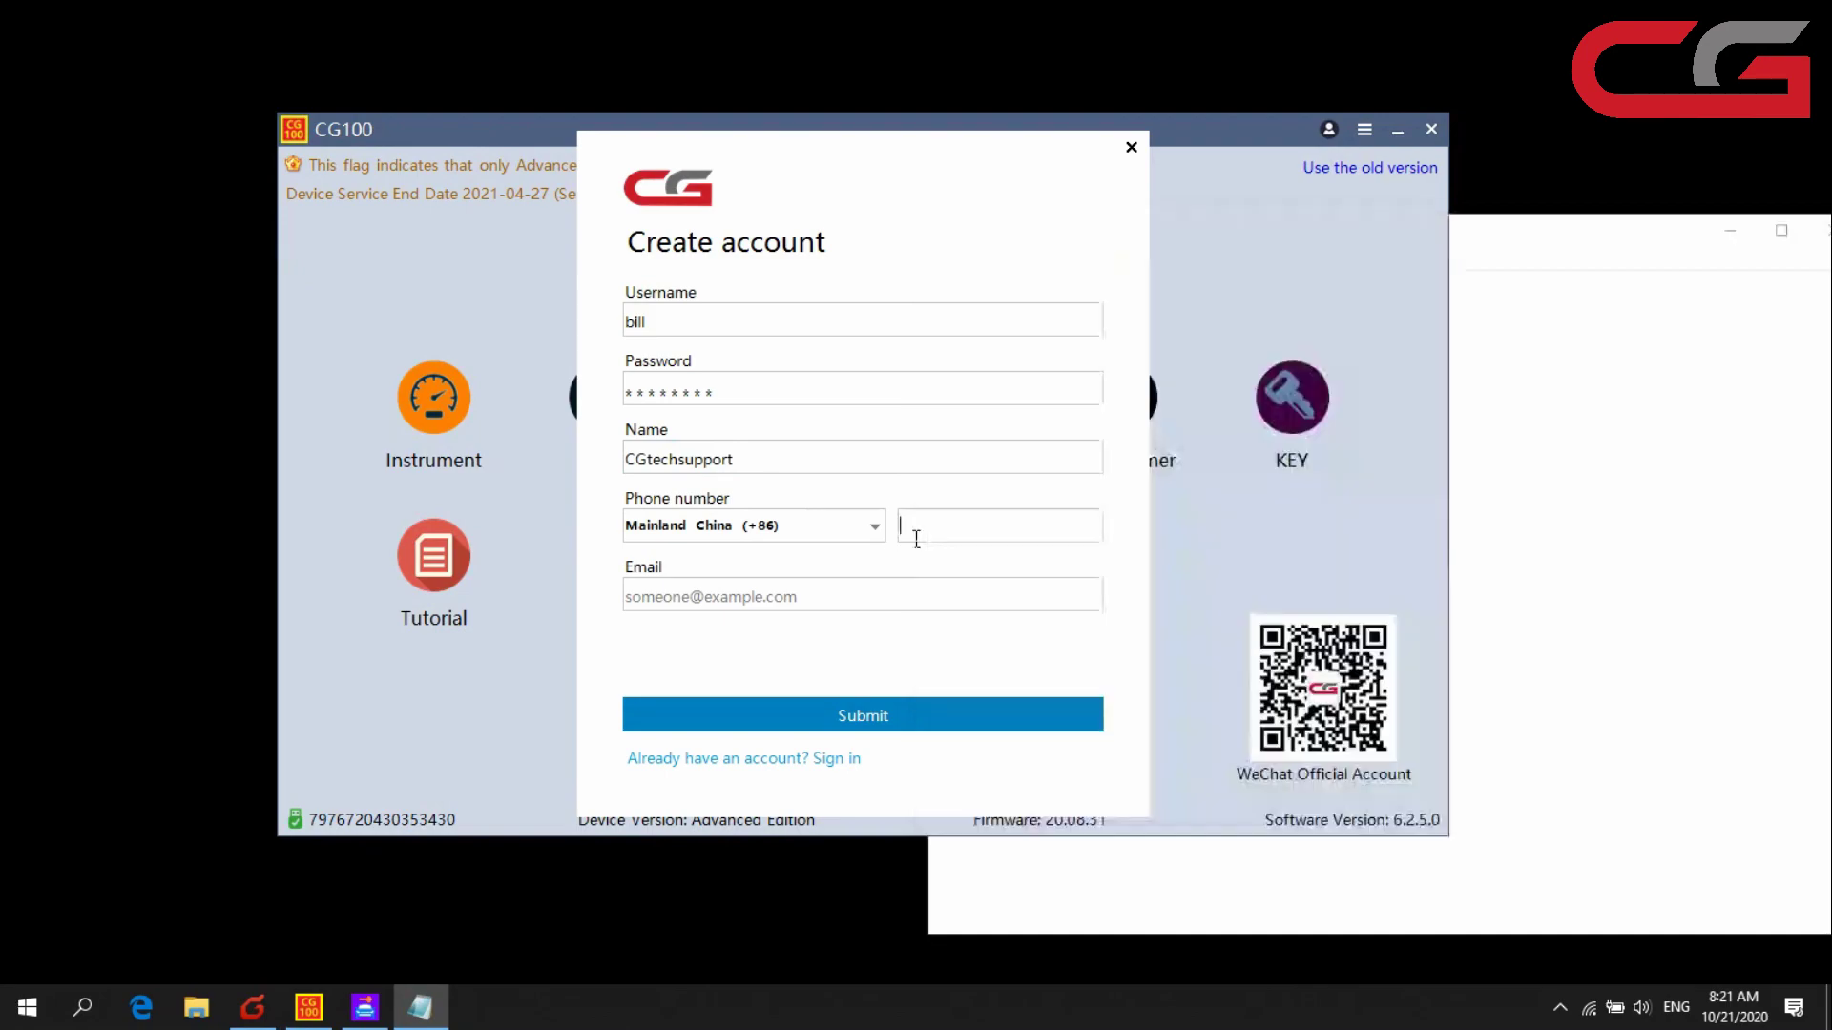
pyautogui.hotkey('ctrl', 'v')
# - Clear stray characters from the Email field and paste in the e-mail address from the notes
pyautogui.click(886, 597)
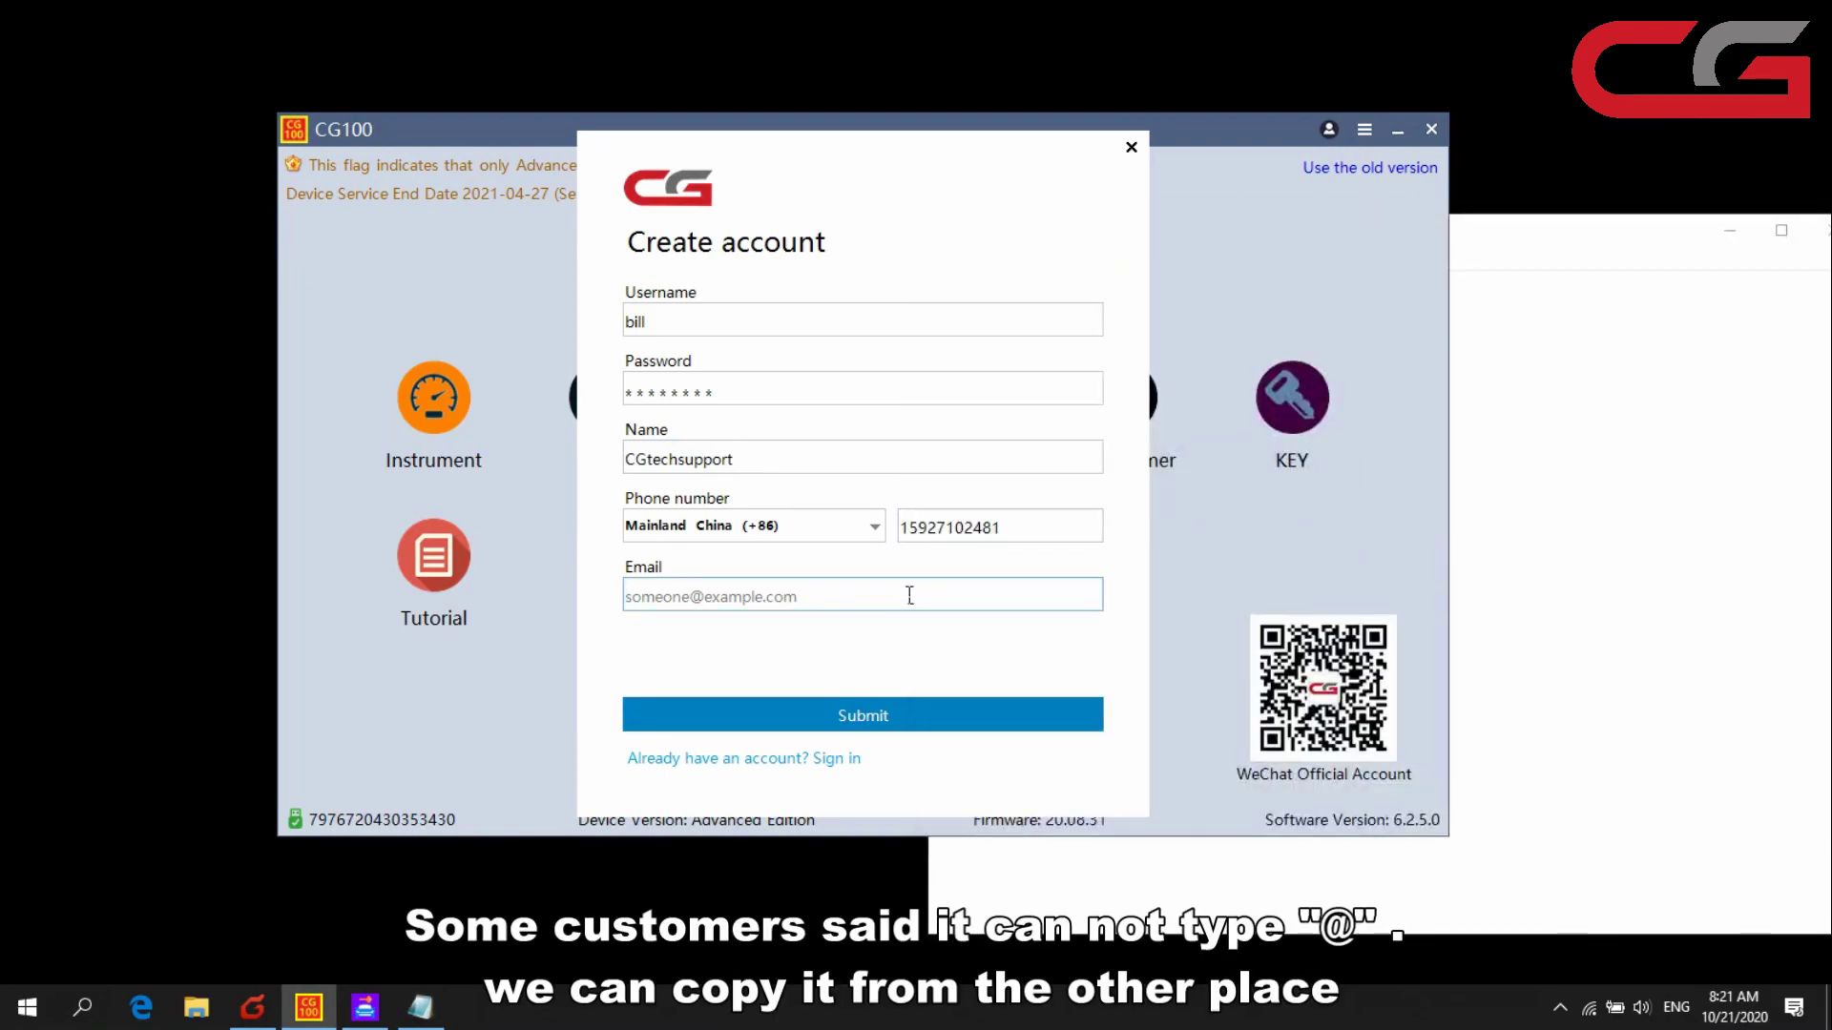
pyautogui.write('@')
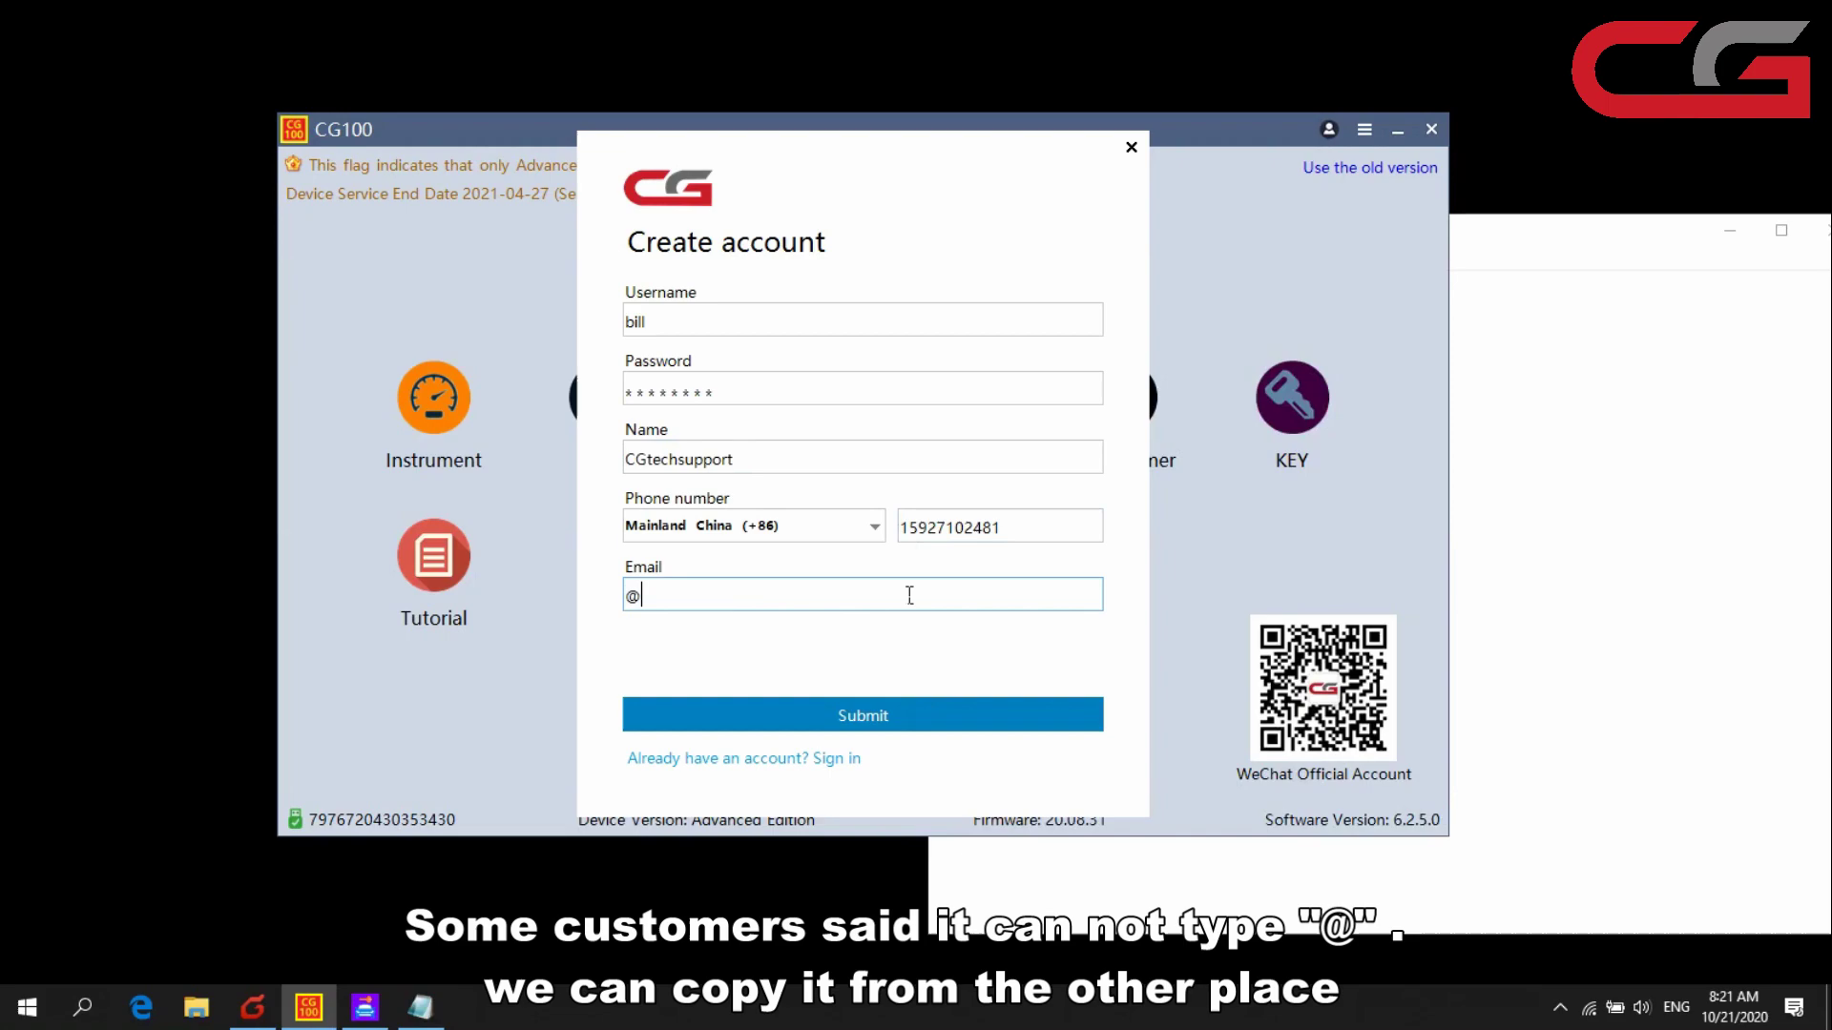
pyautogui.write('@@@@@@@@@@@@22')
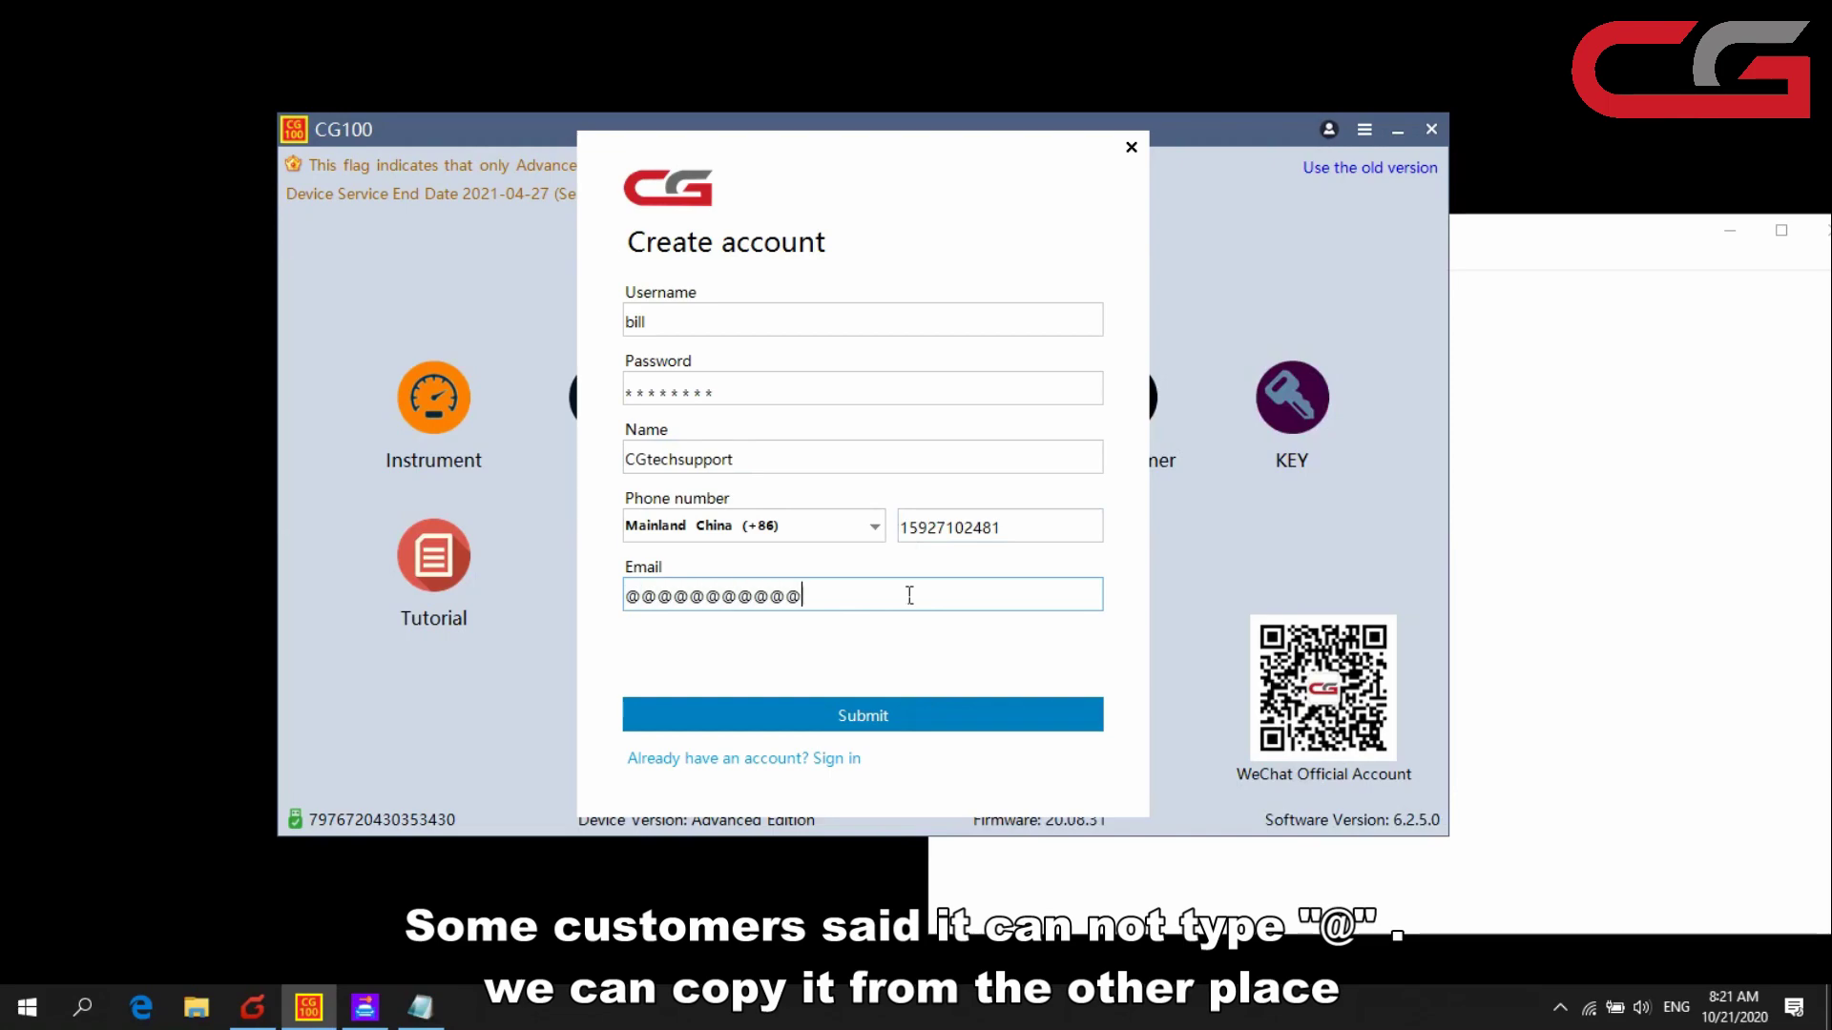
pyautogui.press('BackSpace')
pyautogui.press('BackSpace')
pyautogui.press('BackSpace')
pyautogui.press('BackSpace')
pyautogui.press('BackSpace')
pyautogui.press('BackSpace')
pyautogui.press('BackSpace')
pyautogui.press('BackSpace')
pyautogui.press('BackSpace')
pyautogui.press('BackSpace')
pyautogui.press('BackSpace')
pyautogui.press('BackSpace')
pyautogui.press('BackSpace')
pyautogui.press('BackSpace')
pyautogui.press('BackSpace')
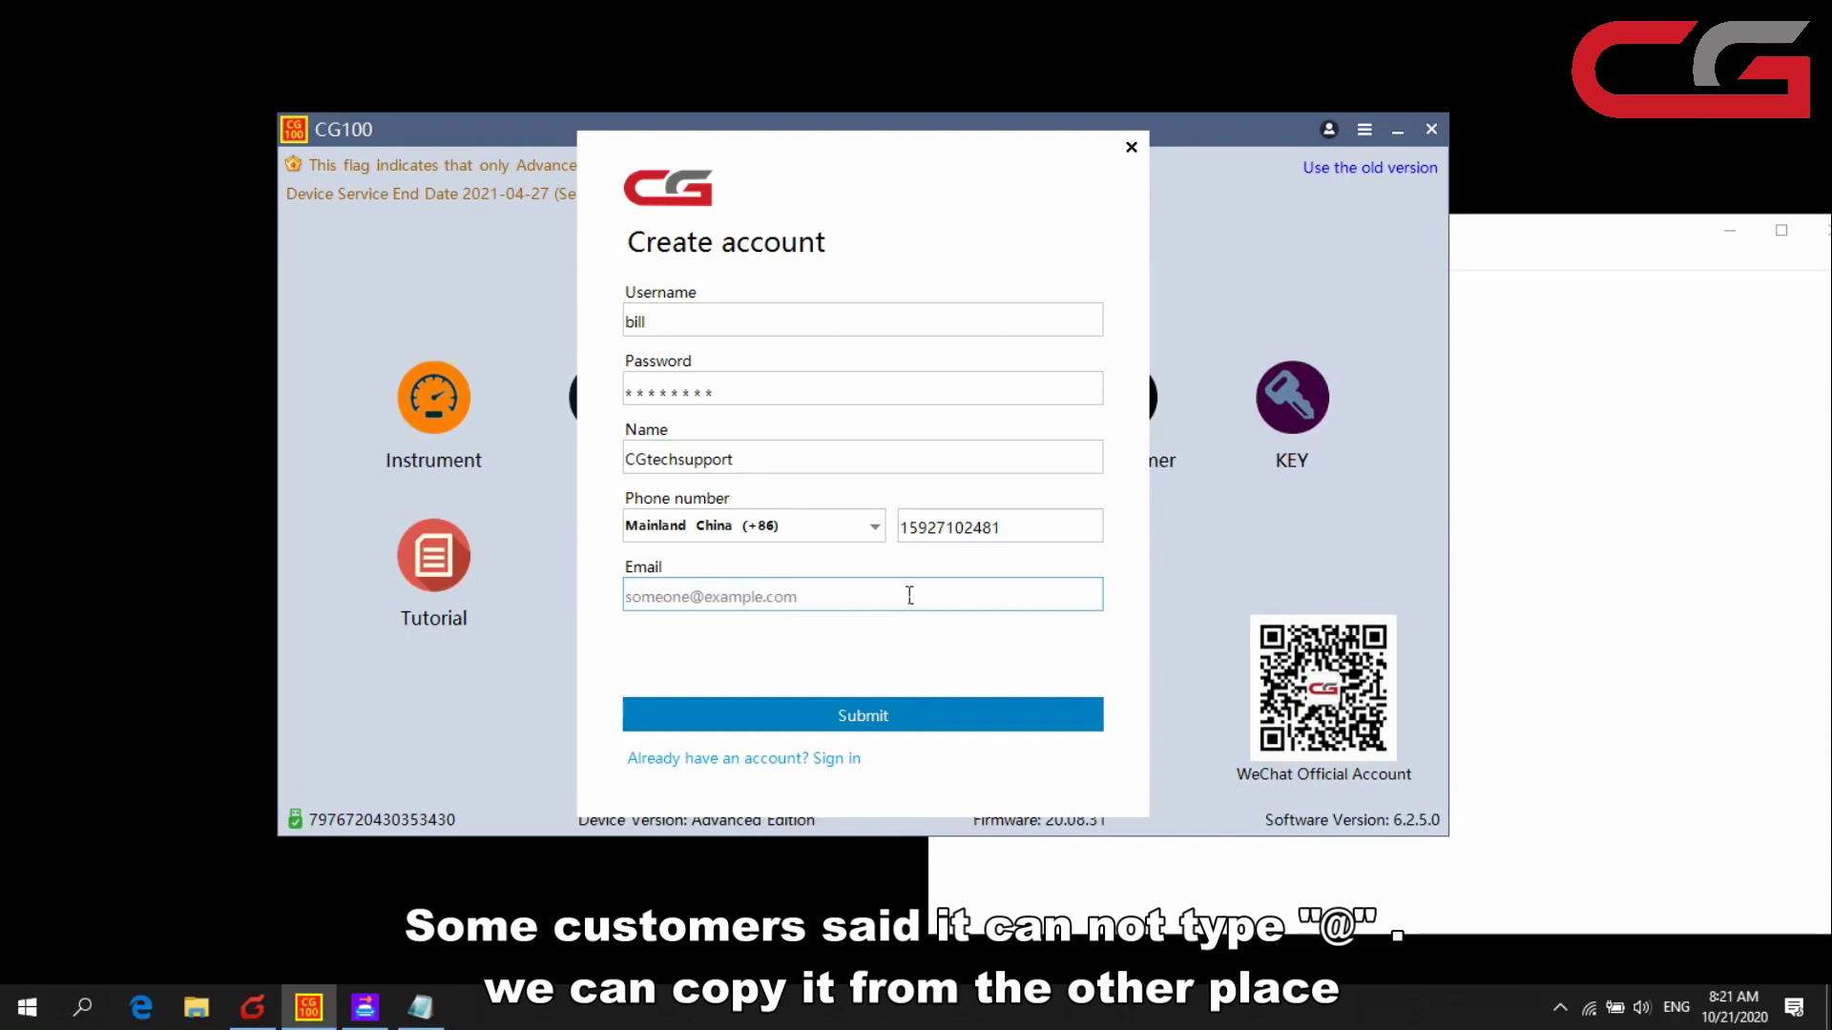
pyautogui.hotkey('alt', 'Tab')
pyautogui.moveTo(1295, 391); pyautogui.dragTo(942, 405)
pyautogui.hotkey('ctrl', 'c')
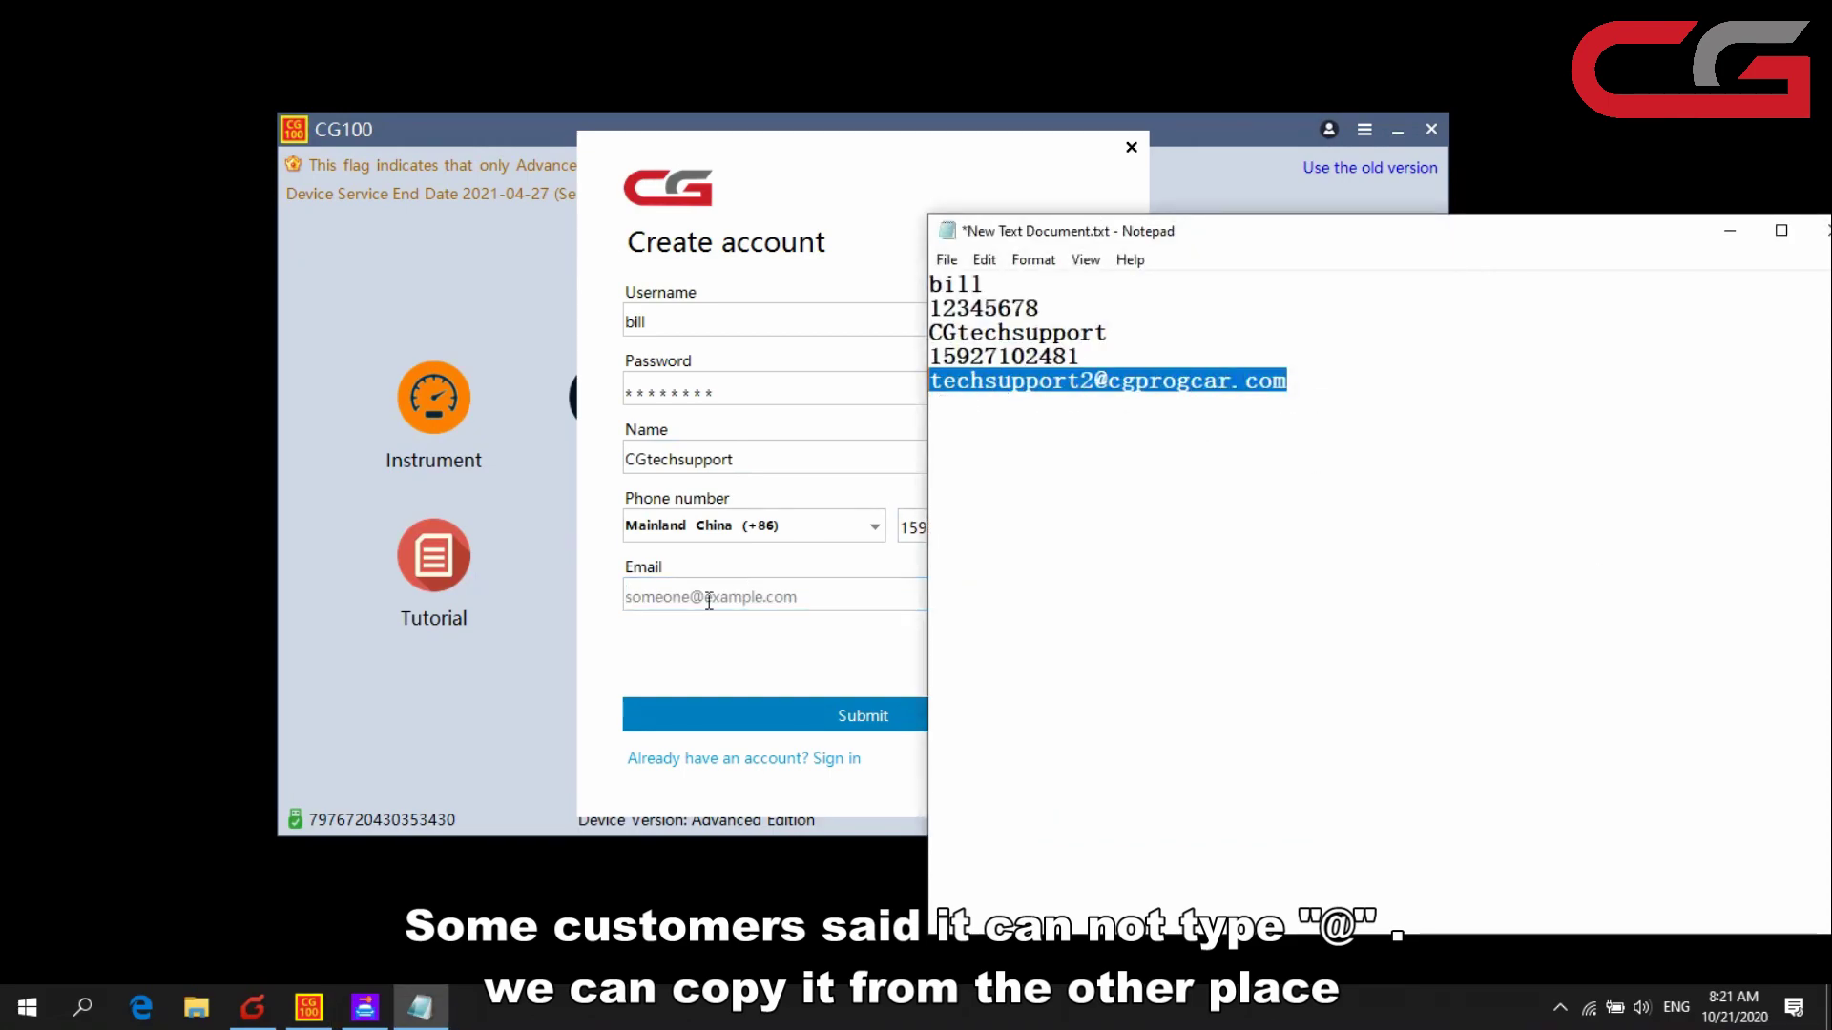
pyautogui.click(694, 617)
pyautogui.hotkey('ctrl', 'v')
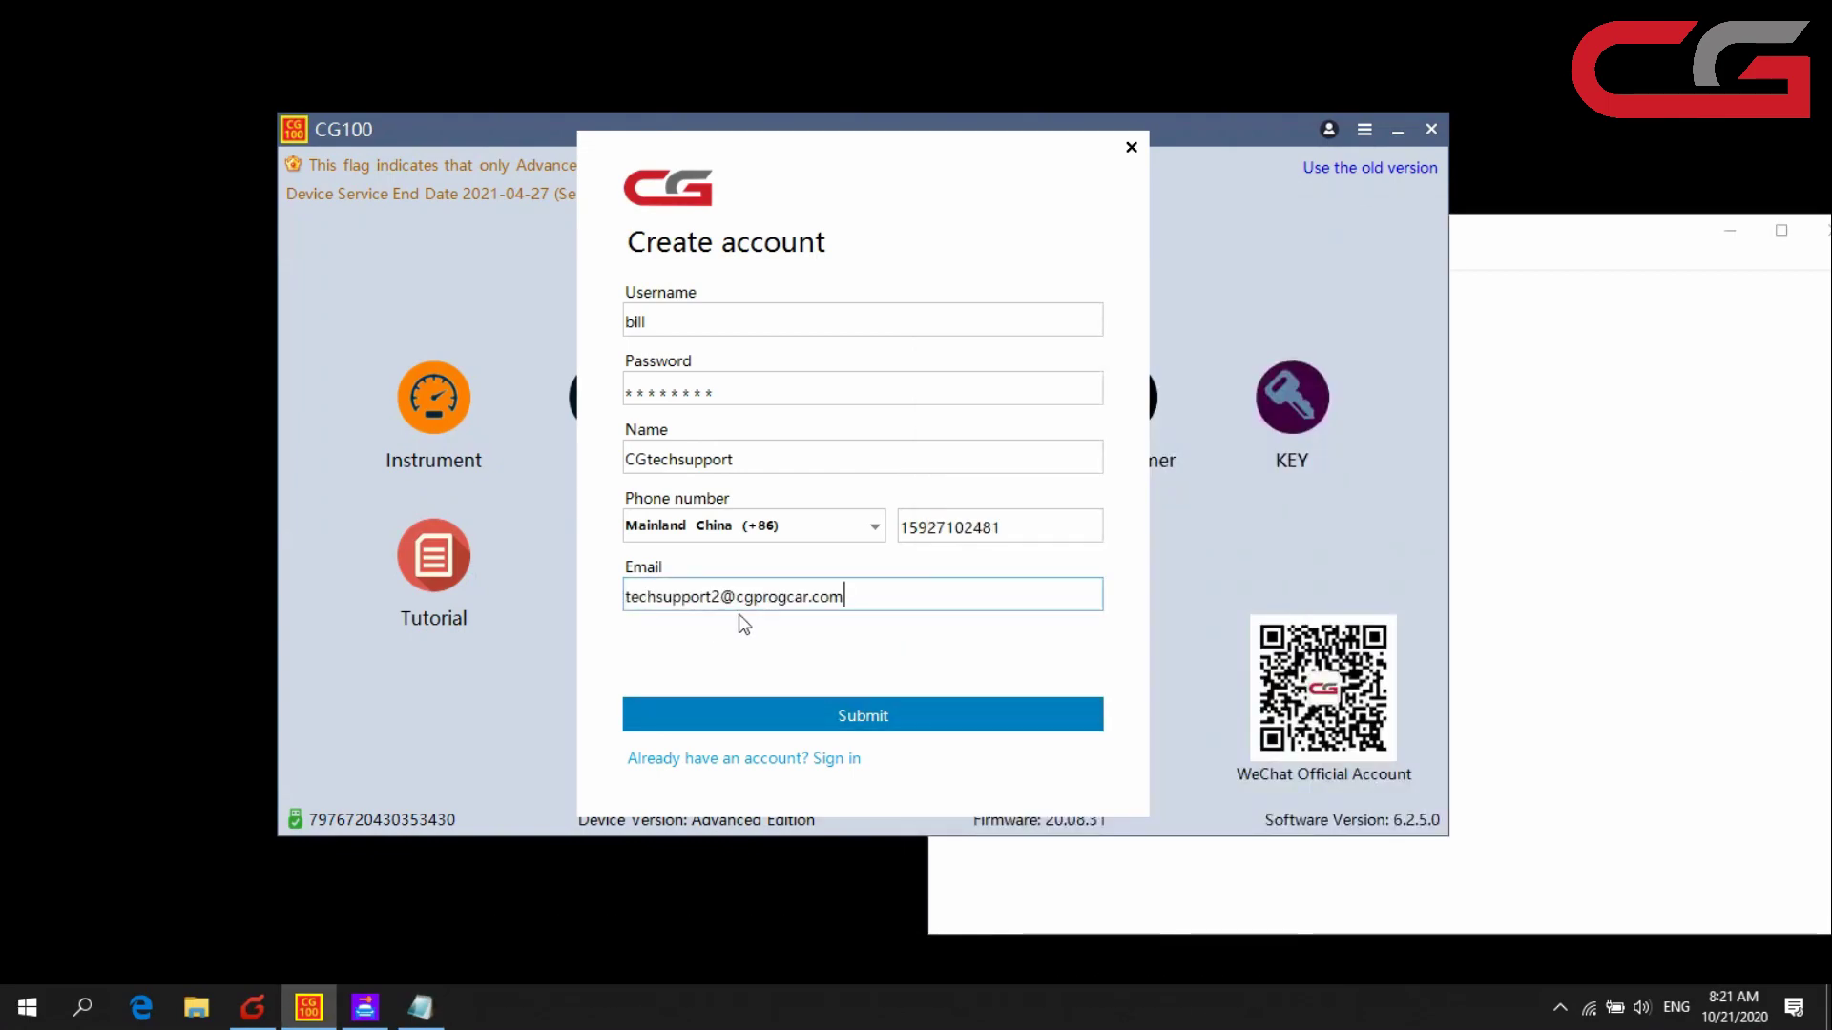
# - Submit the account details, choose Email verification, and request a verification code
pyautogui.click(845, 727)
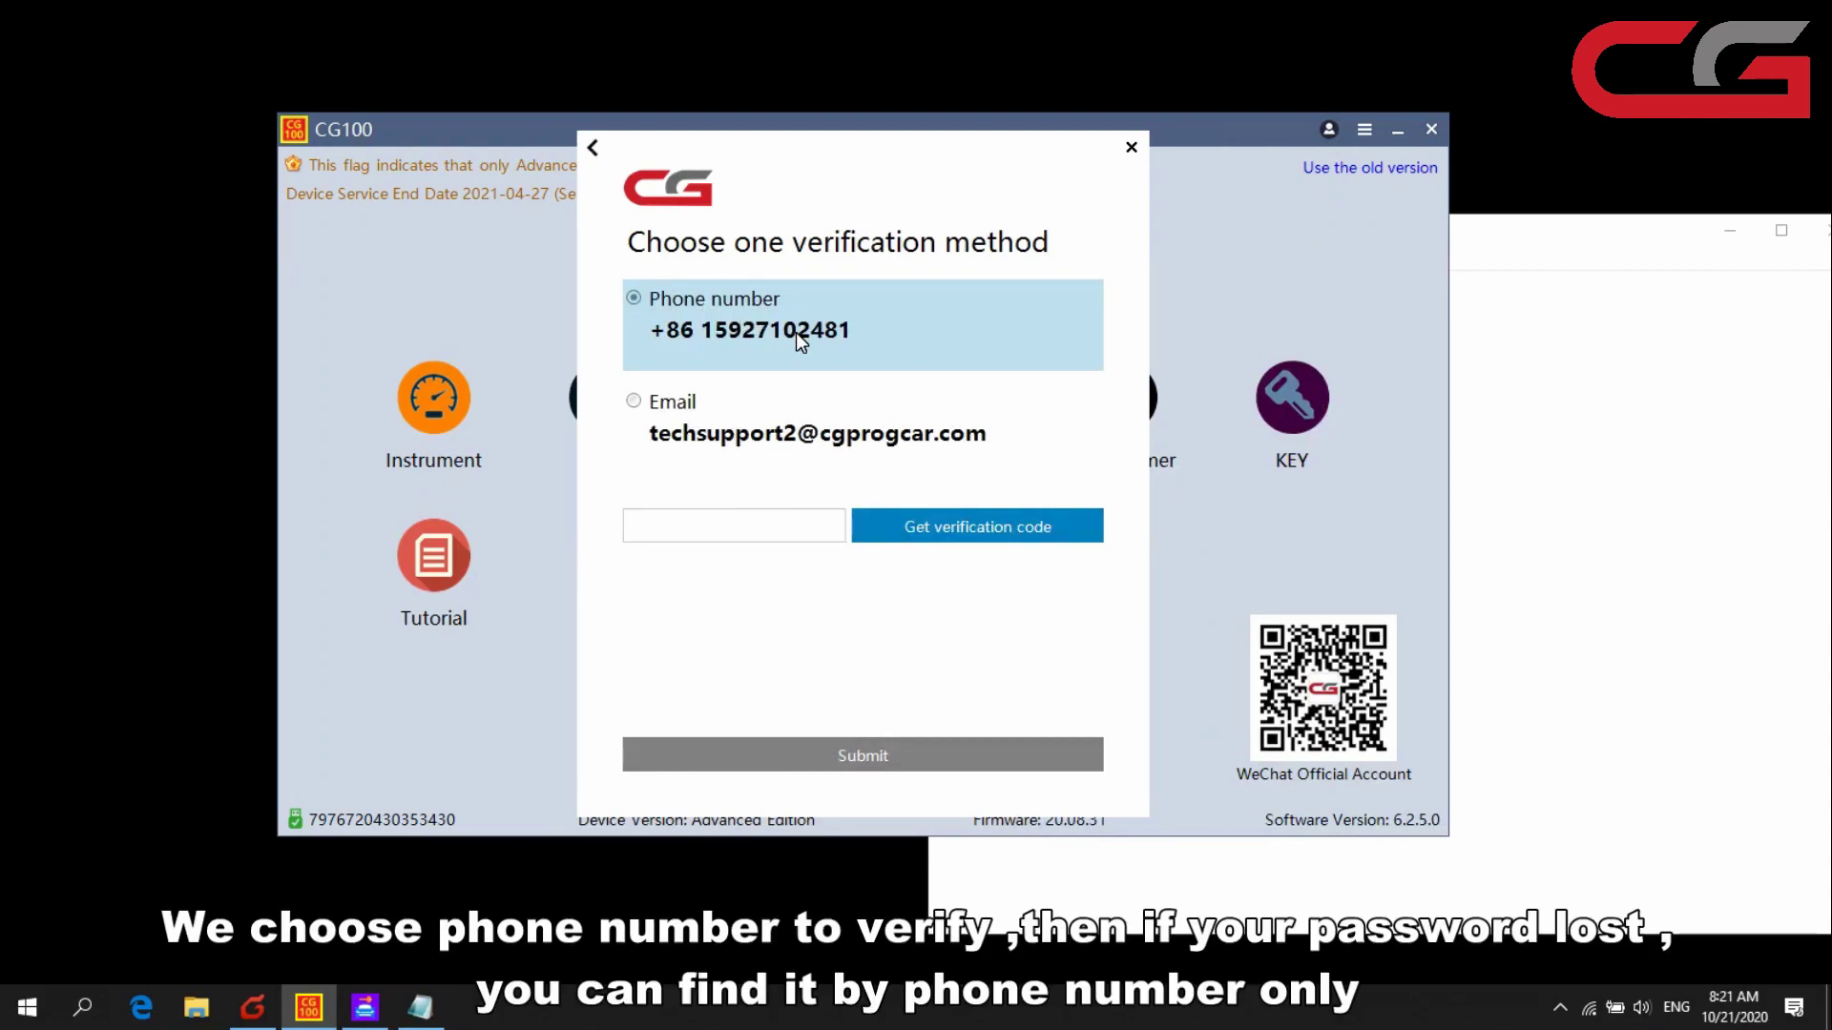
pyautogui.click(725, 420)
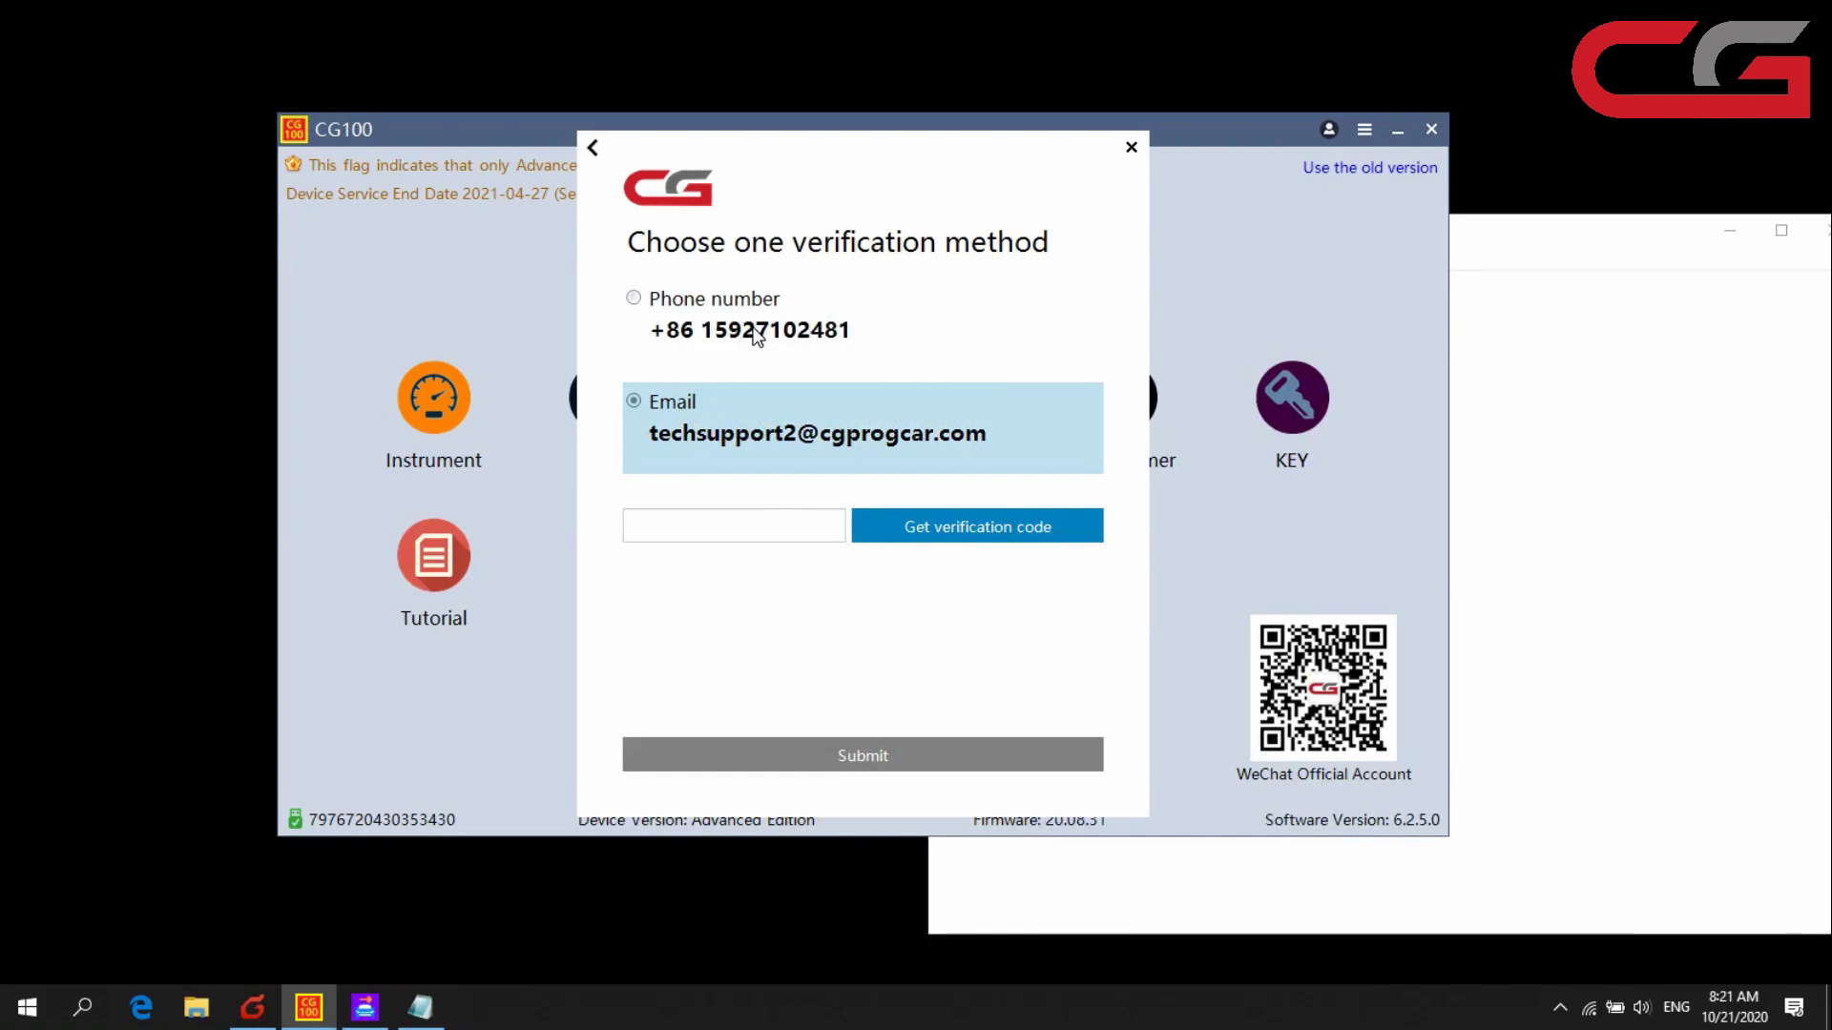
pyautogui.click(720, 305)
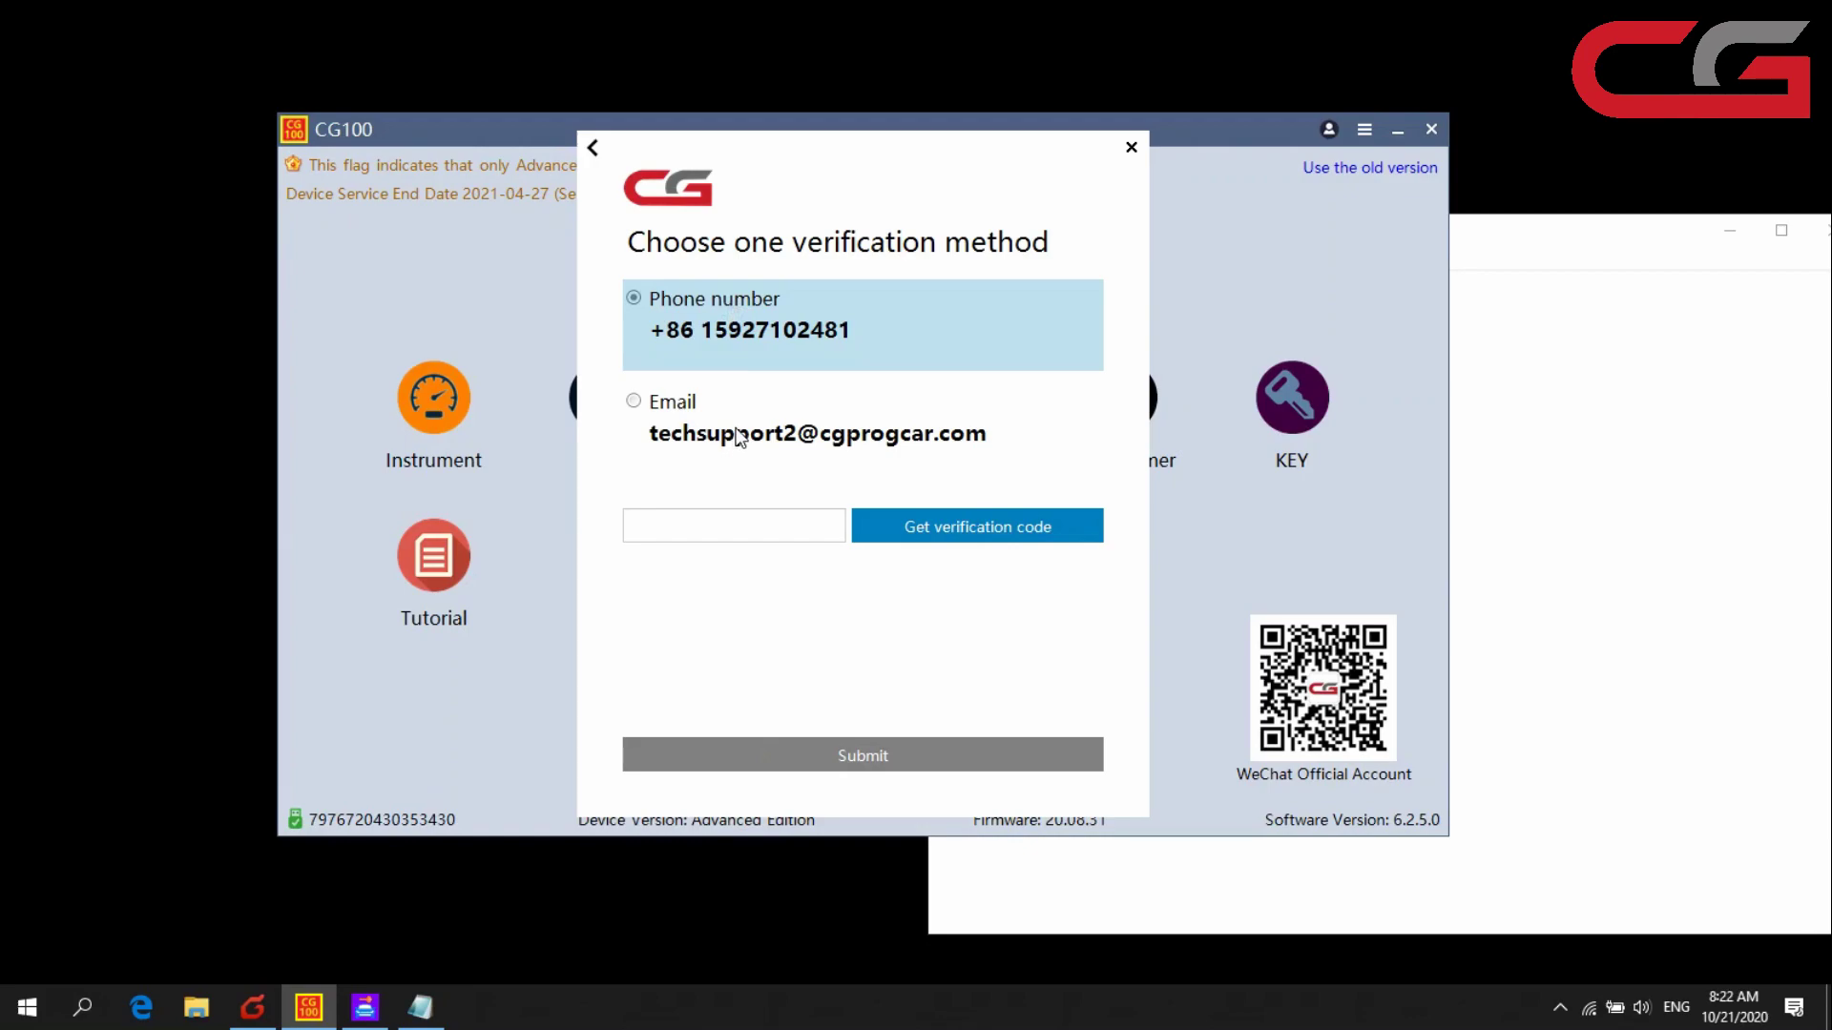
pyautogui.click(697, 422)
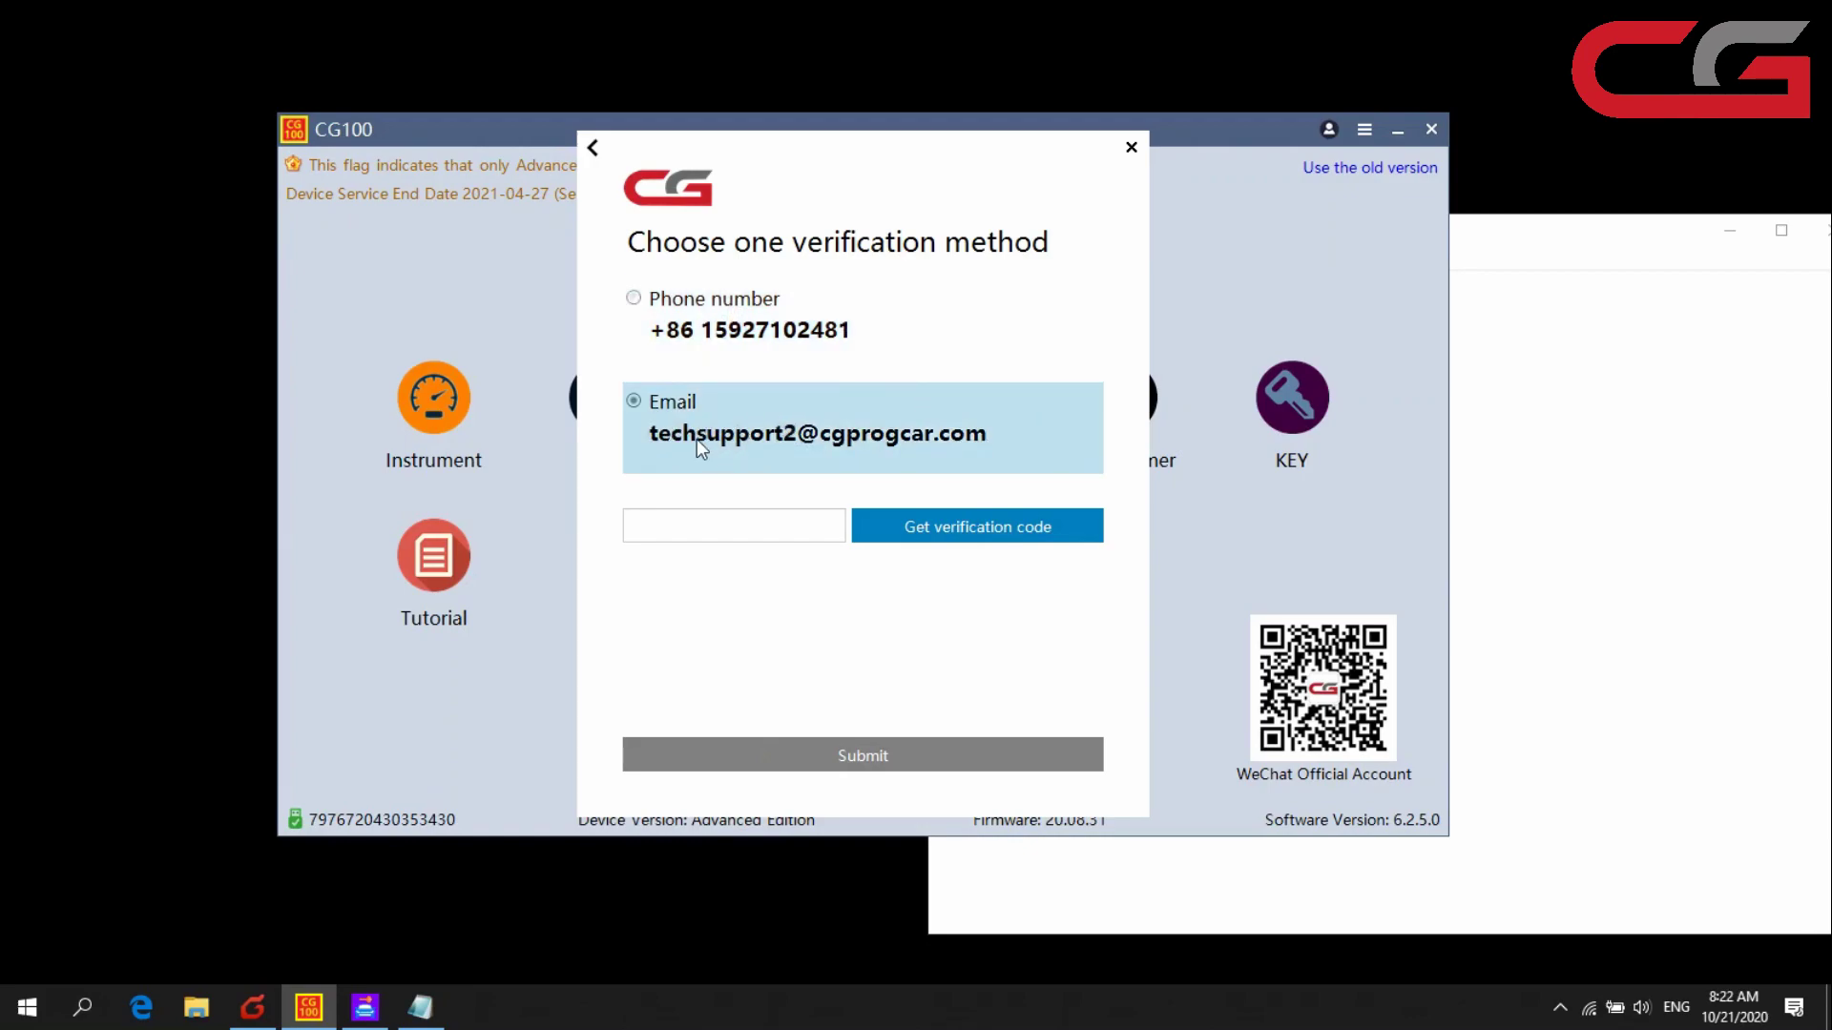
pyautogui.click(1025, 533)
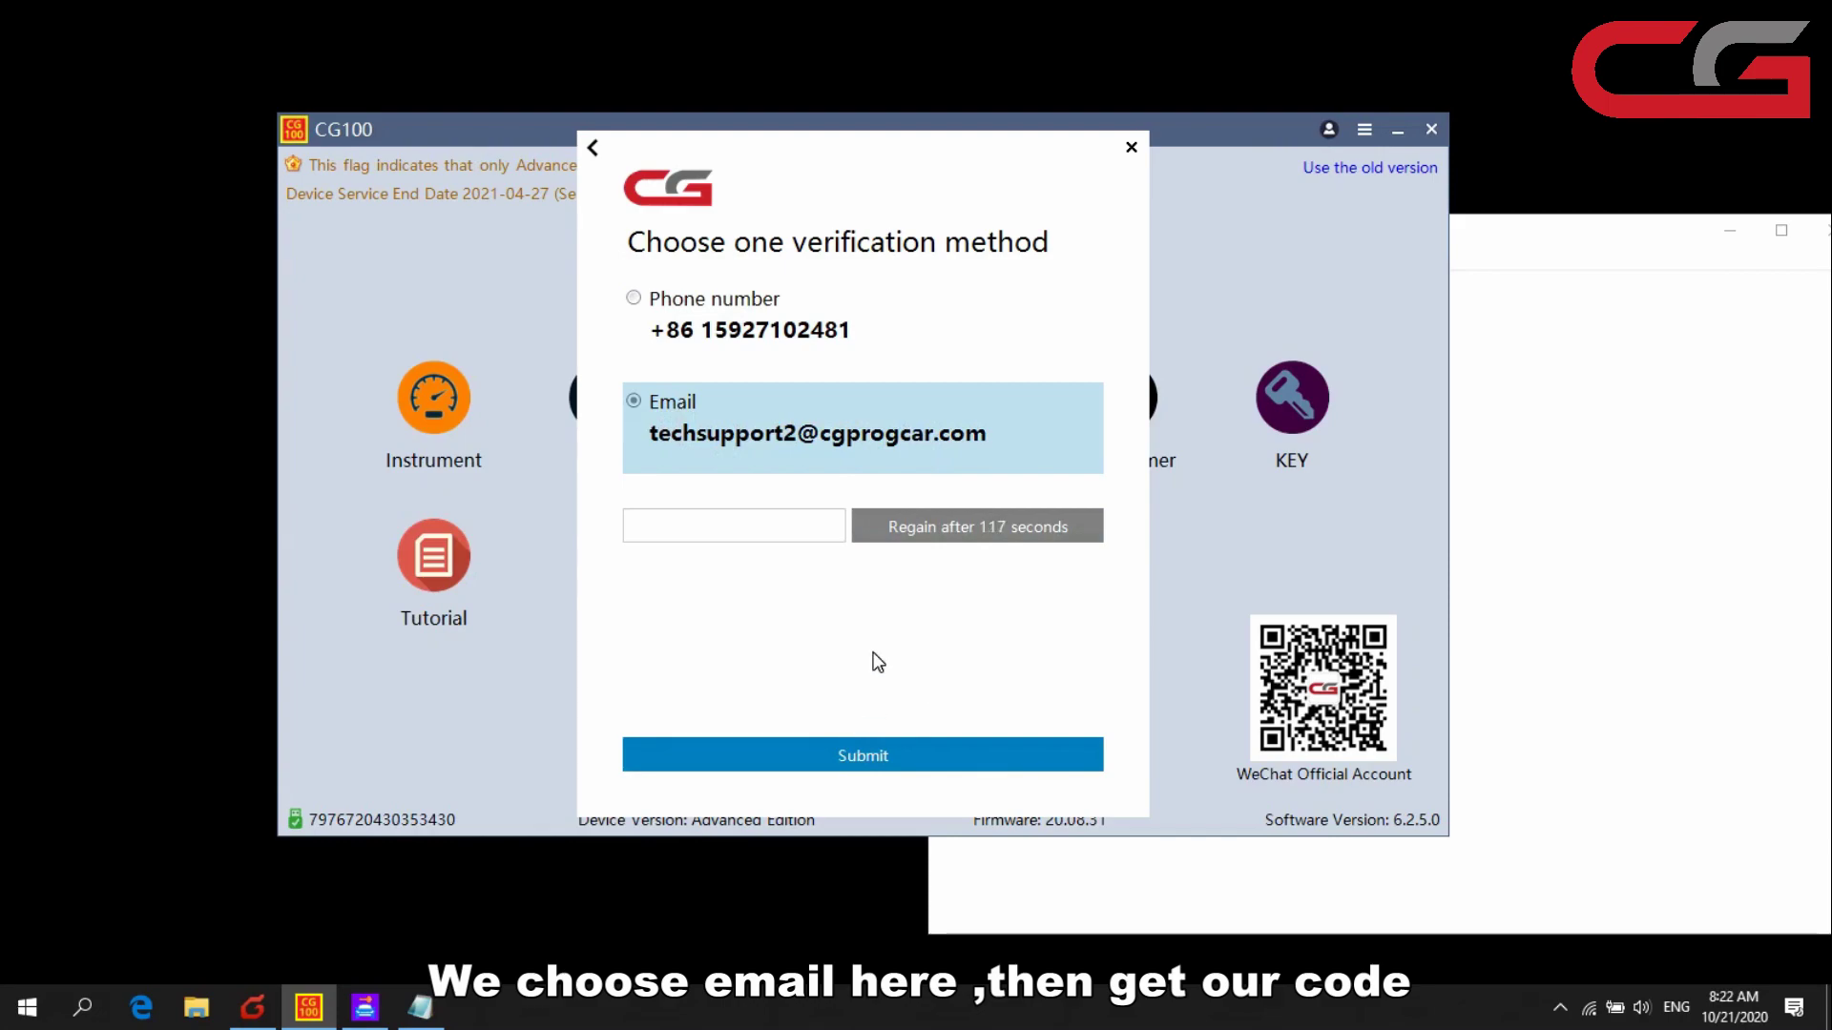
# - Fetch new mail in Foxmail, open the ChangGuang account e-mail and select its verification code
pyautogui.click(252, 1008)
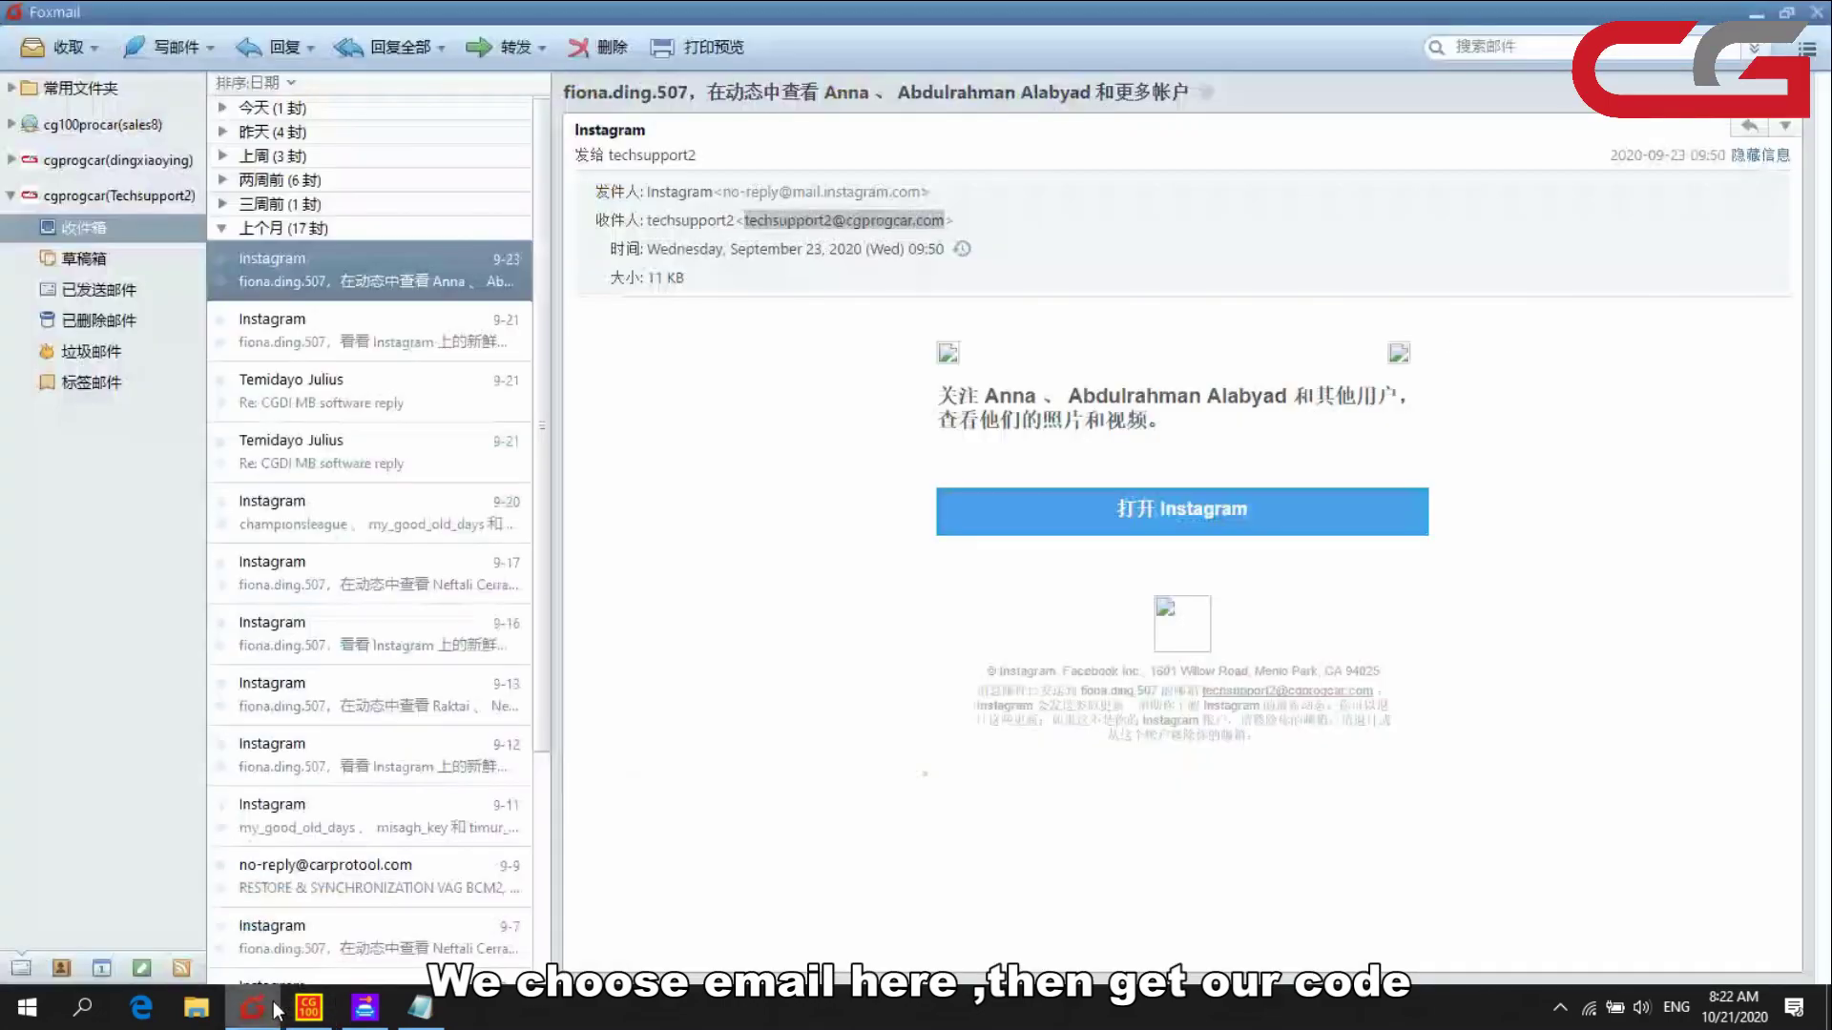
pyautogui.click(65, 46)
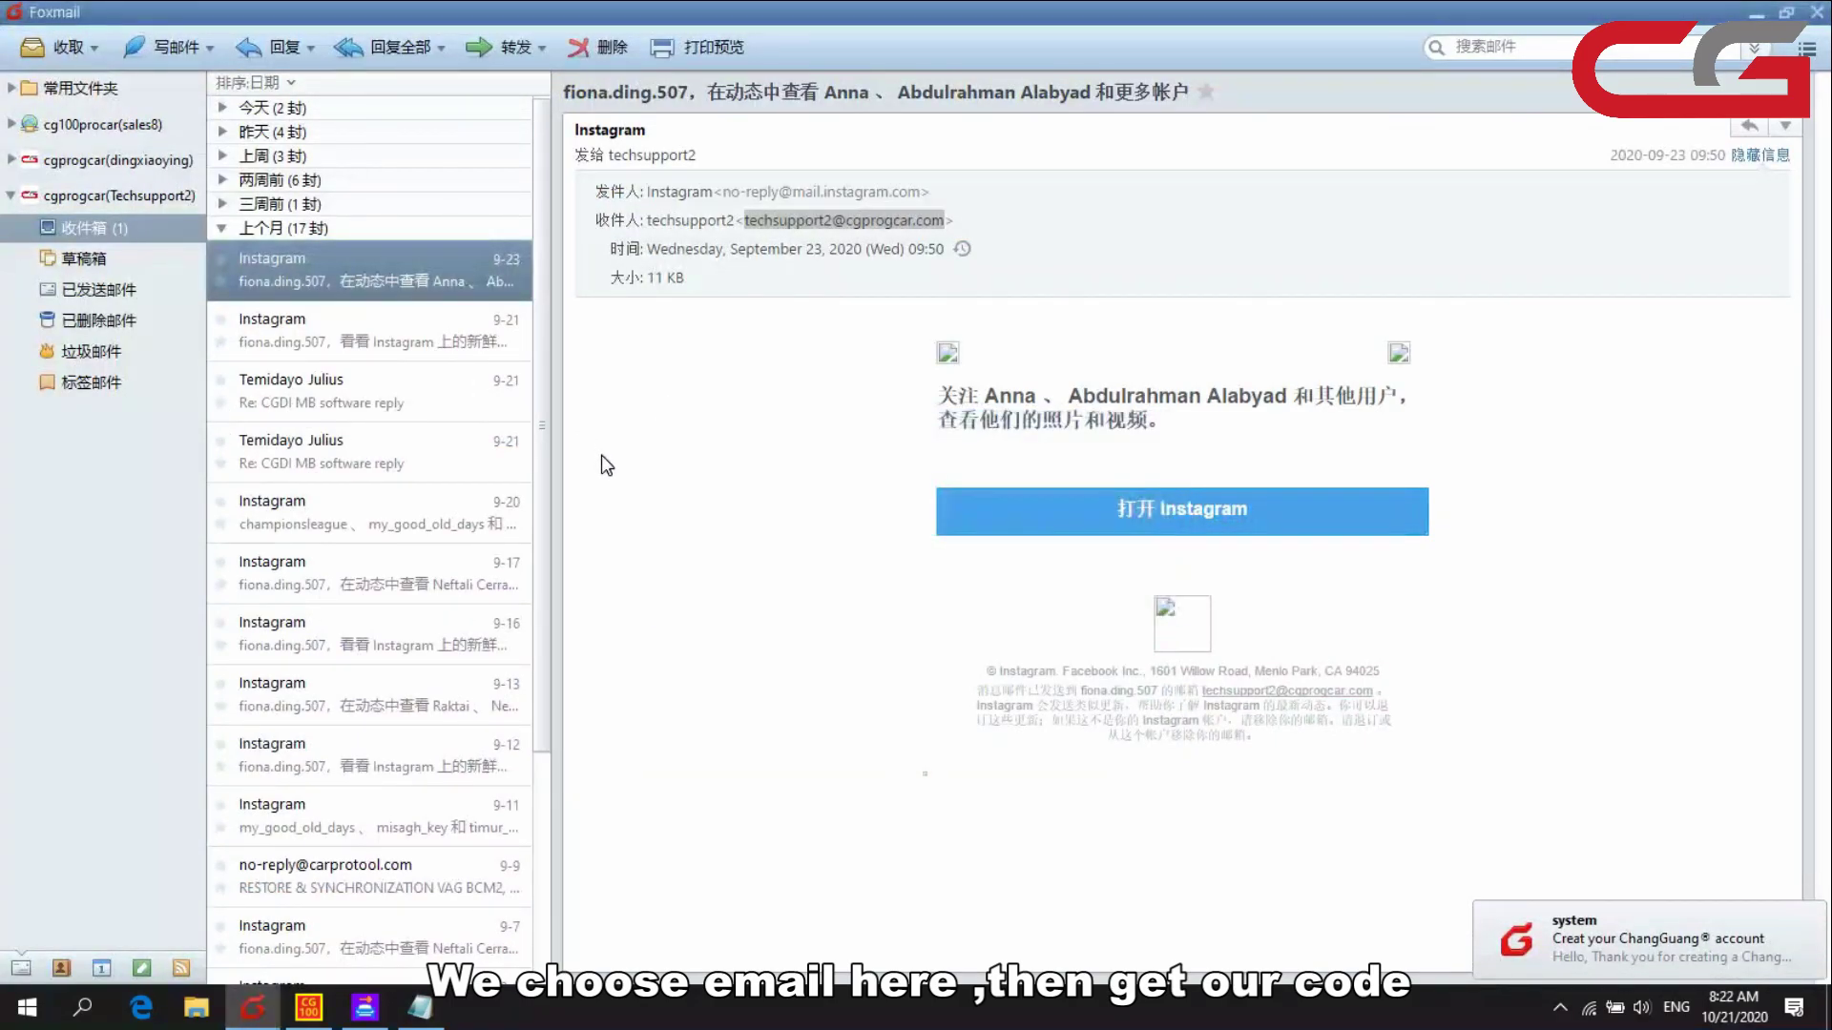
pyautogui.click(1681, 943)
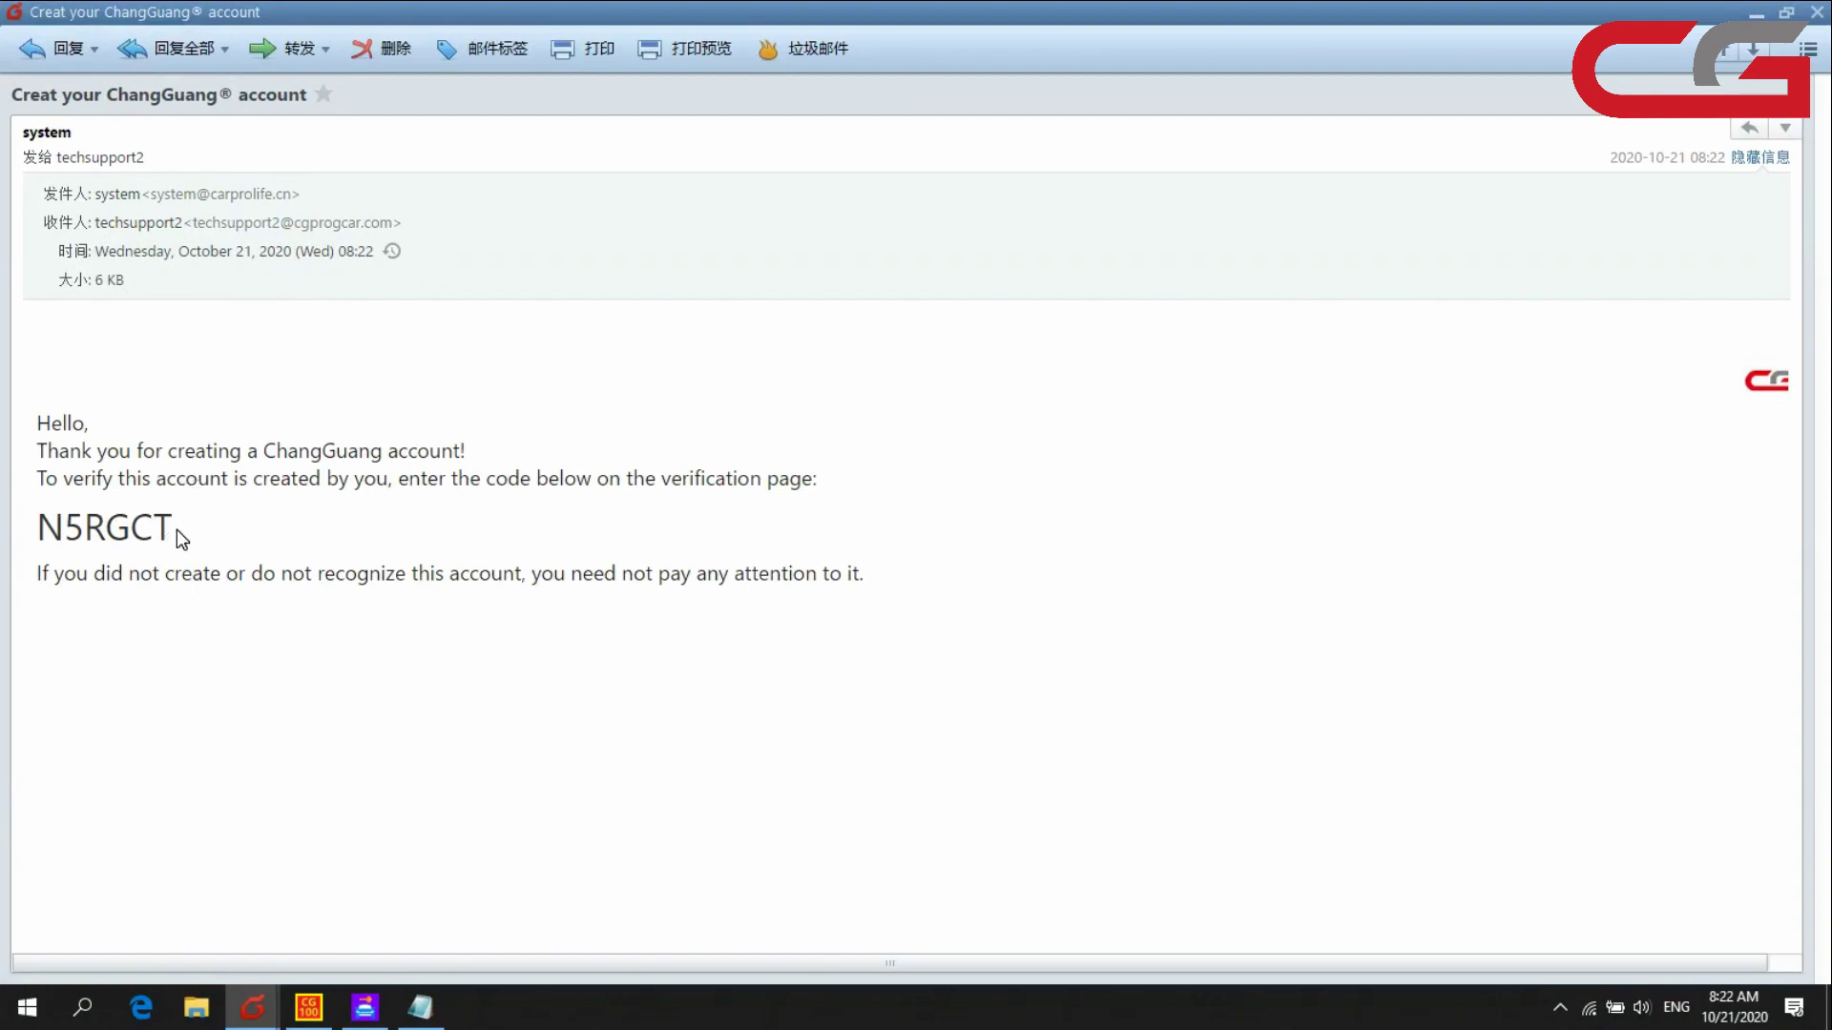
pyautogui.moveTo(175, 530); pyautogui.dragTo(51, 534)
pyautogui.hotkey('ctrl', 'c')
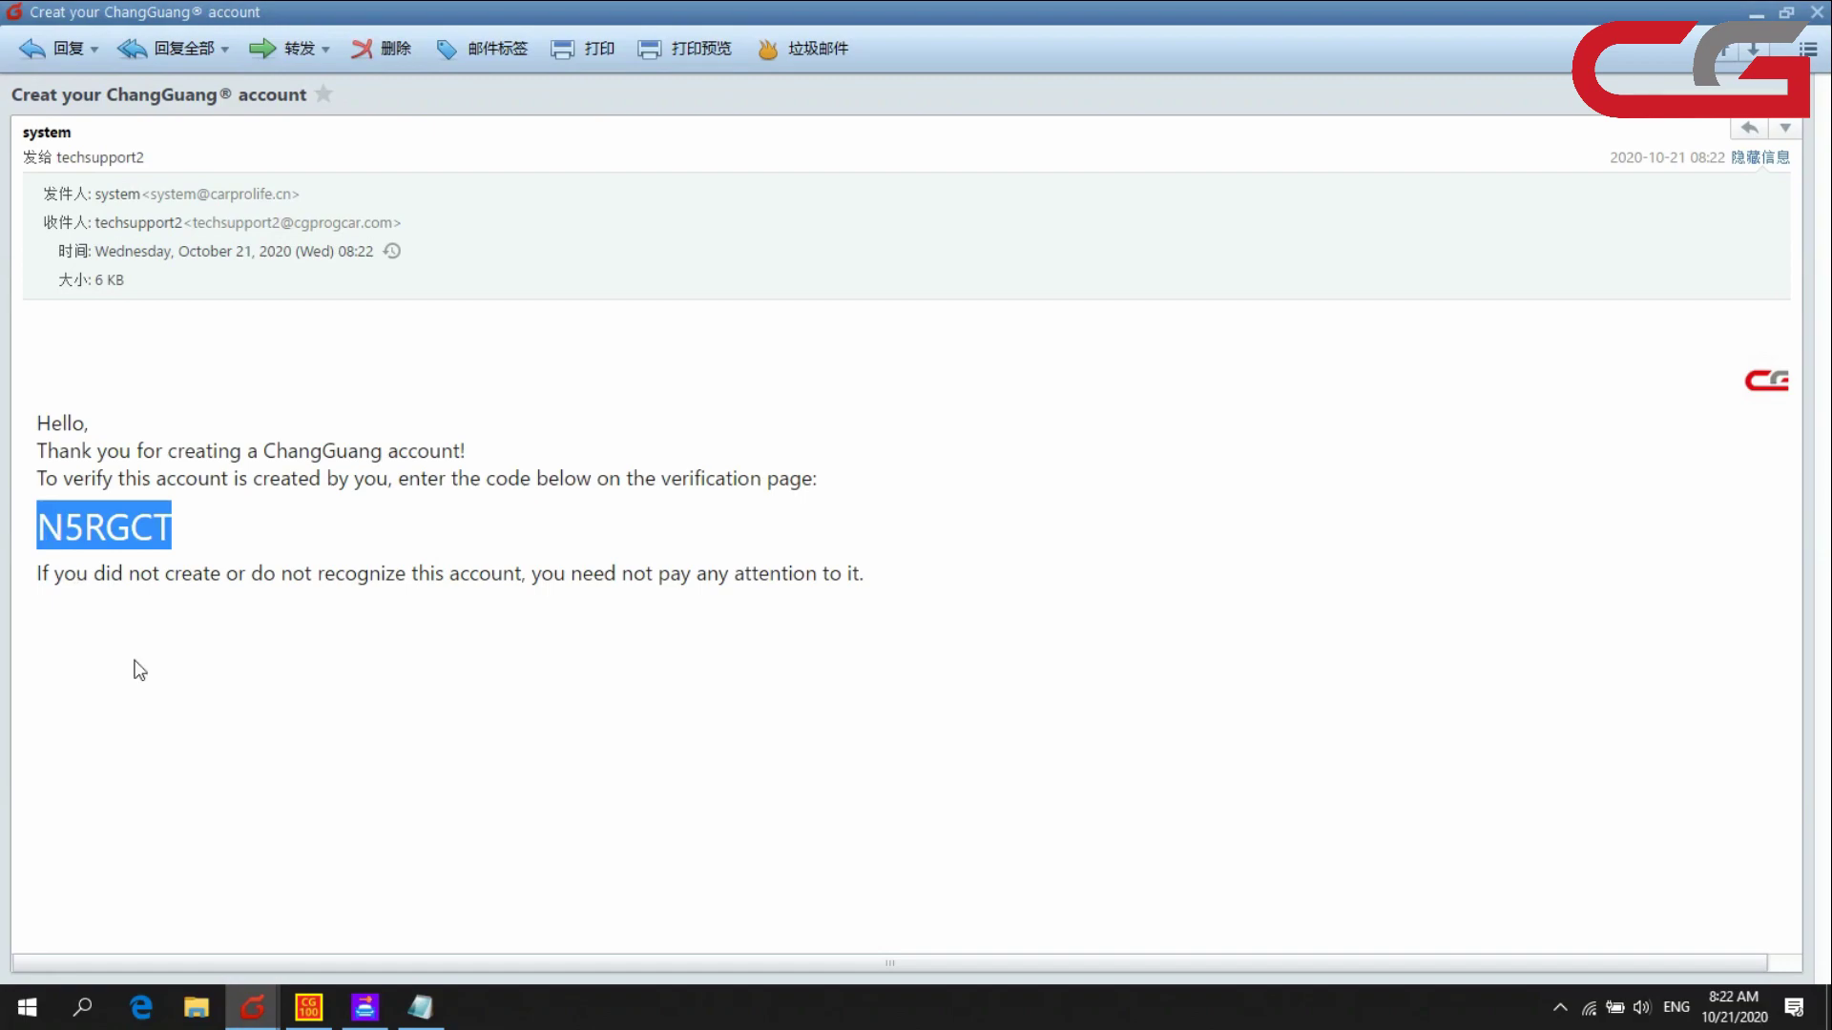
# - Paste the verification code into CG100's code field and submit it
pyautogui.click(311, 1004)
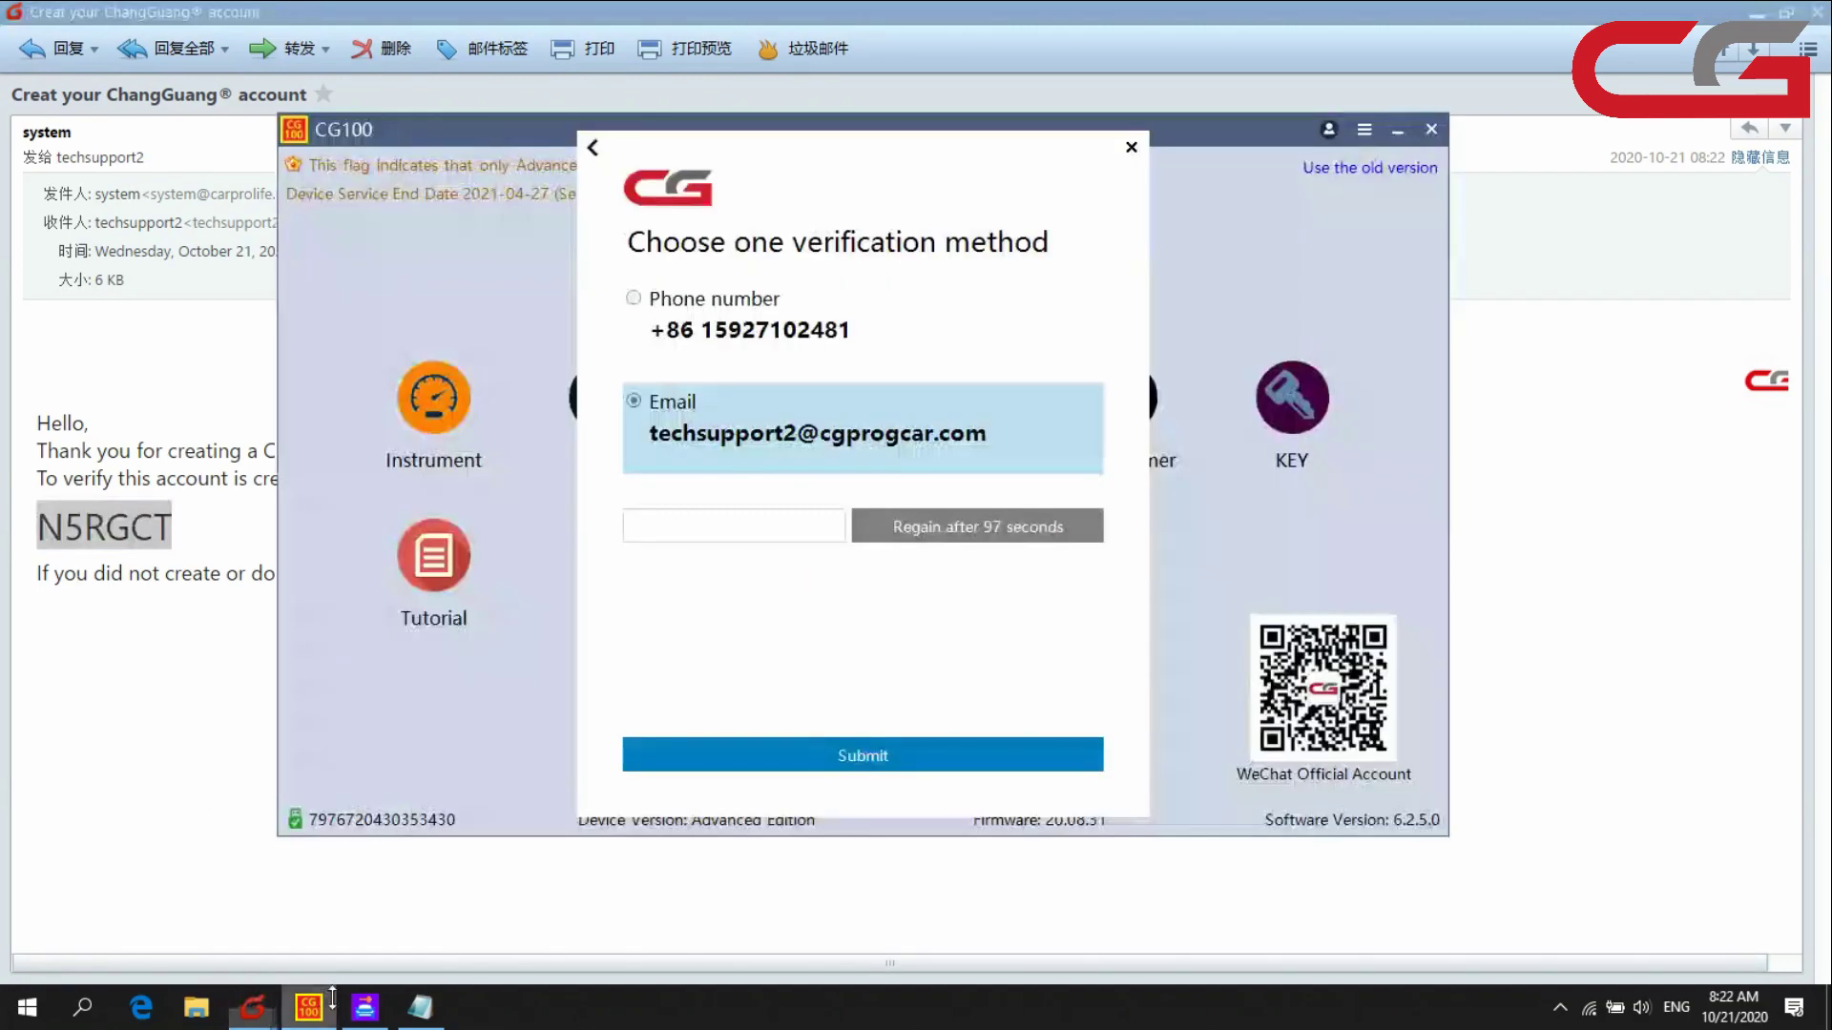
pyautogui.click(792, 534)
pyautogui.hotkey('ctrl', 'v')
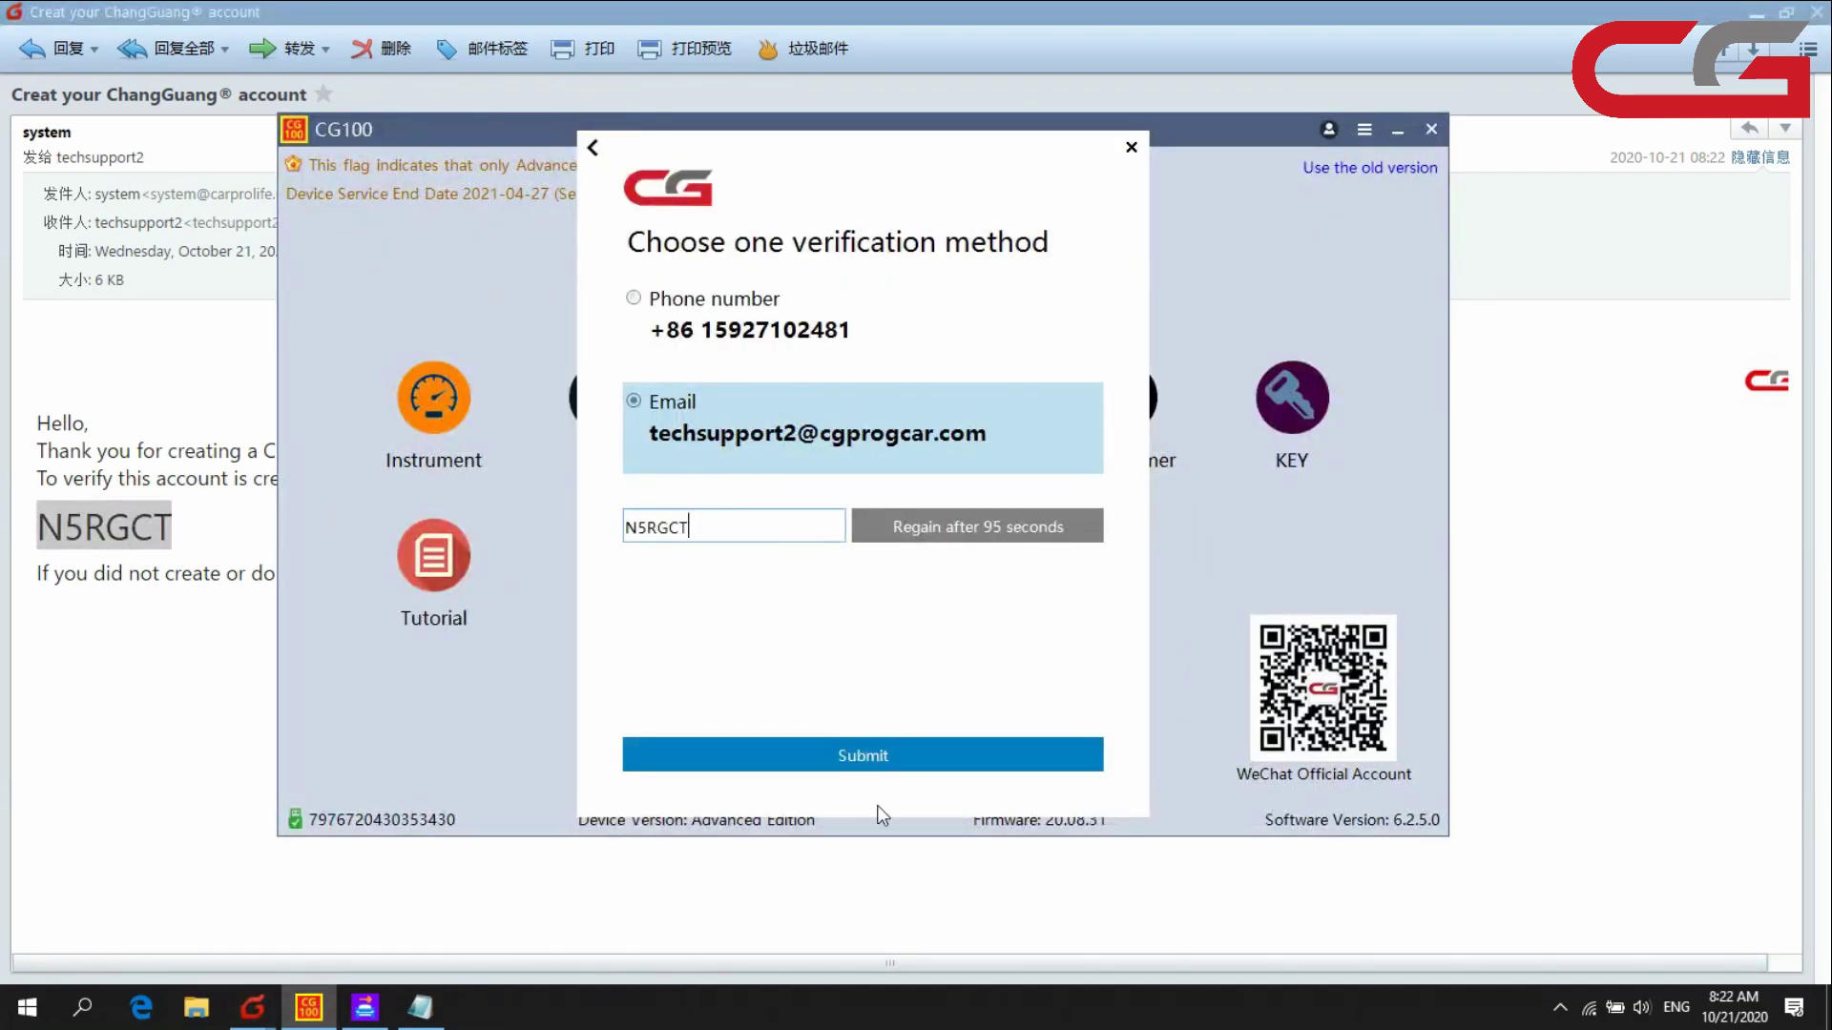
pyautogui.click(871, 759)
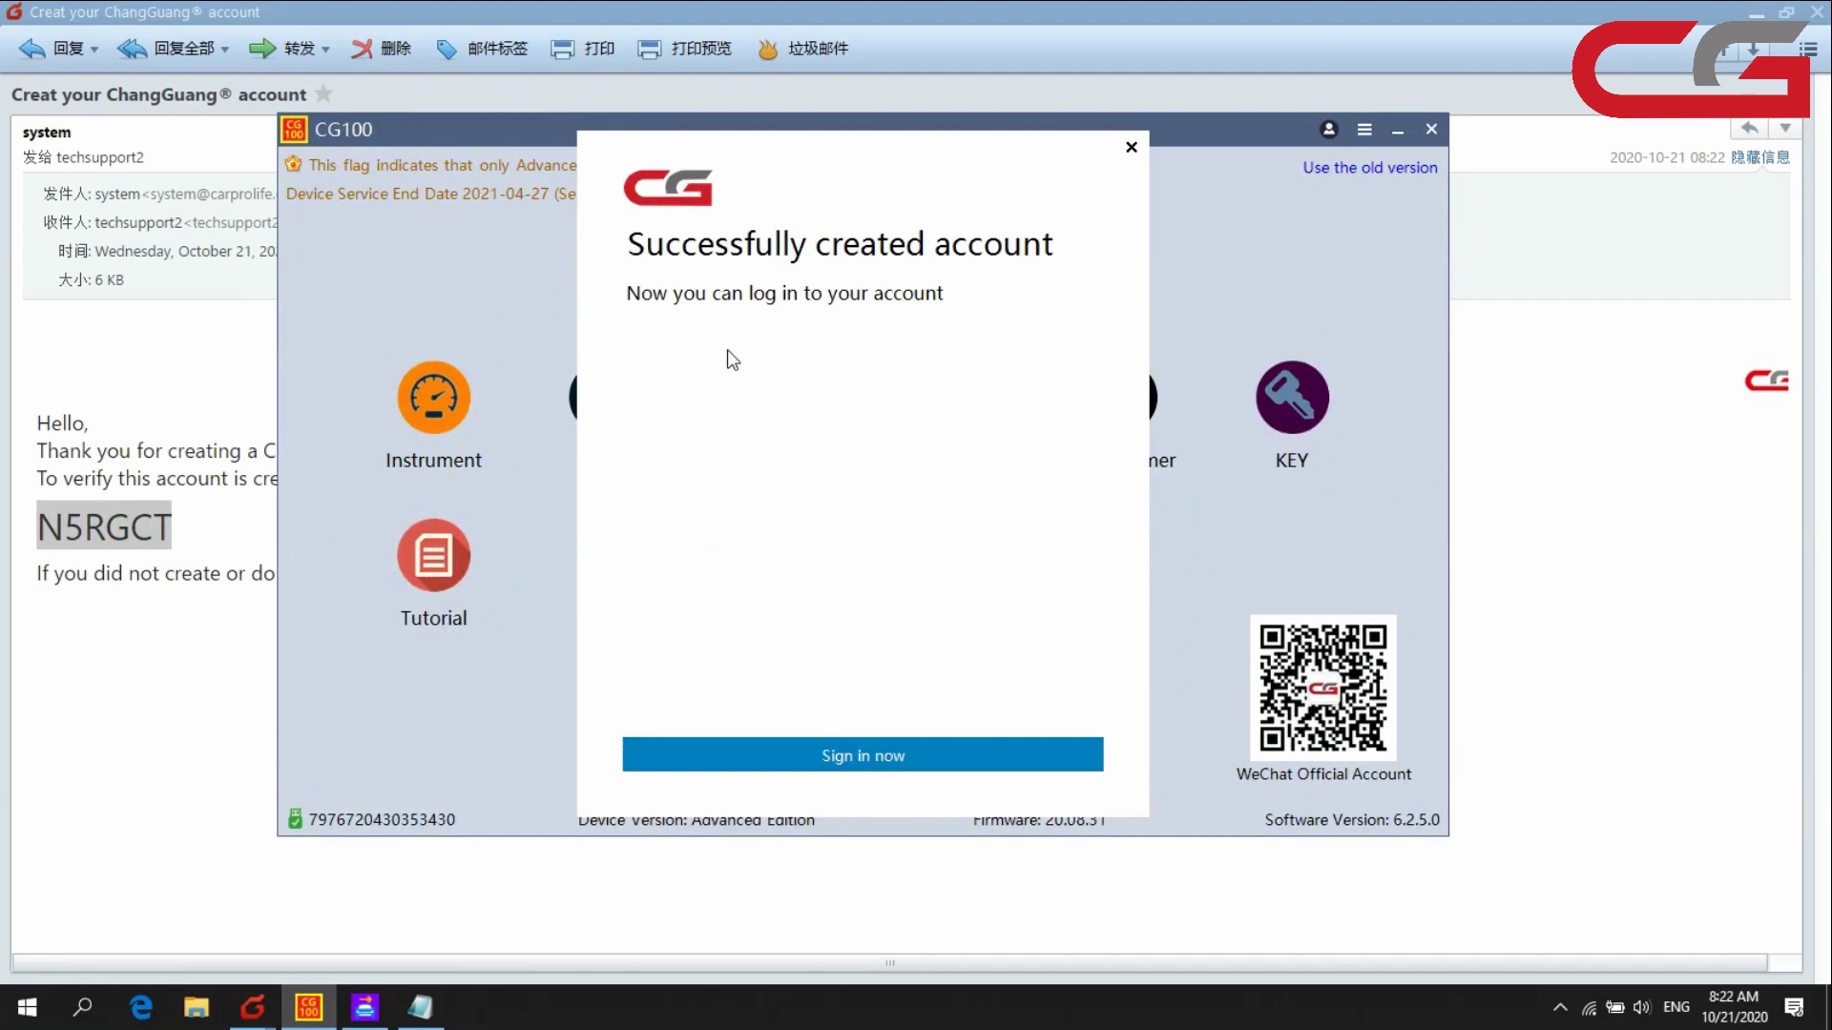
# - Go to the Personal account sign-in dialog, then close the e-mail and minimize Foxmail
pyautogui.click(874, 748)
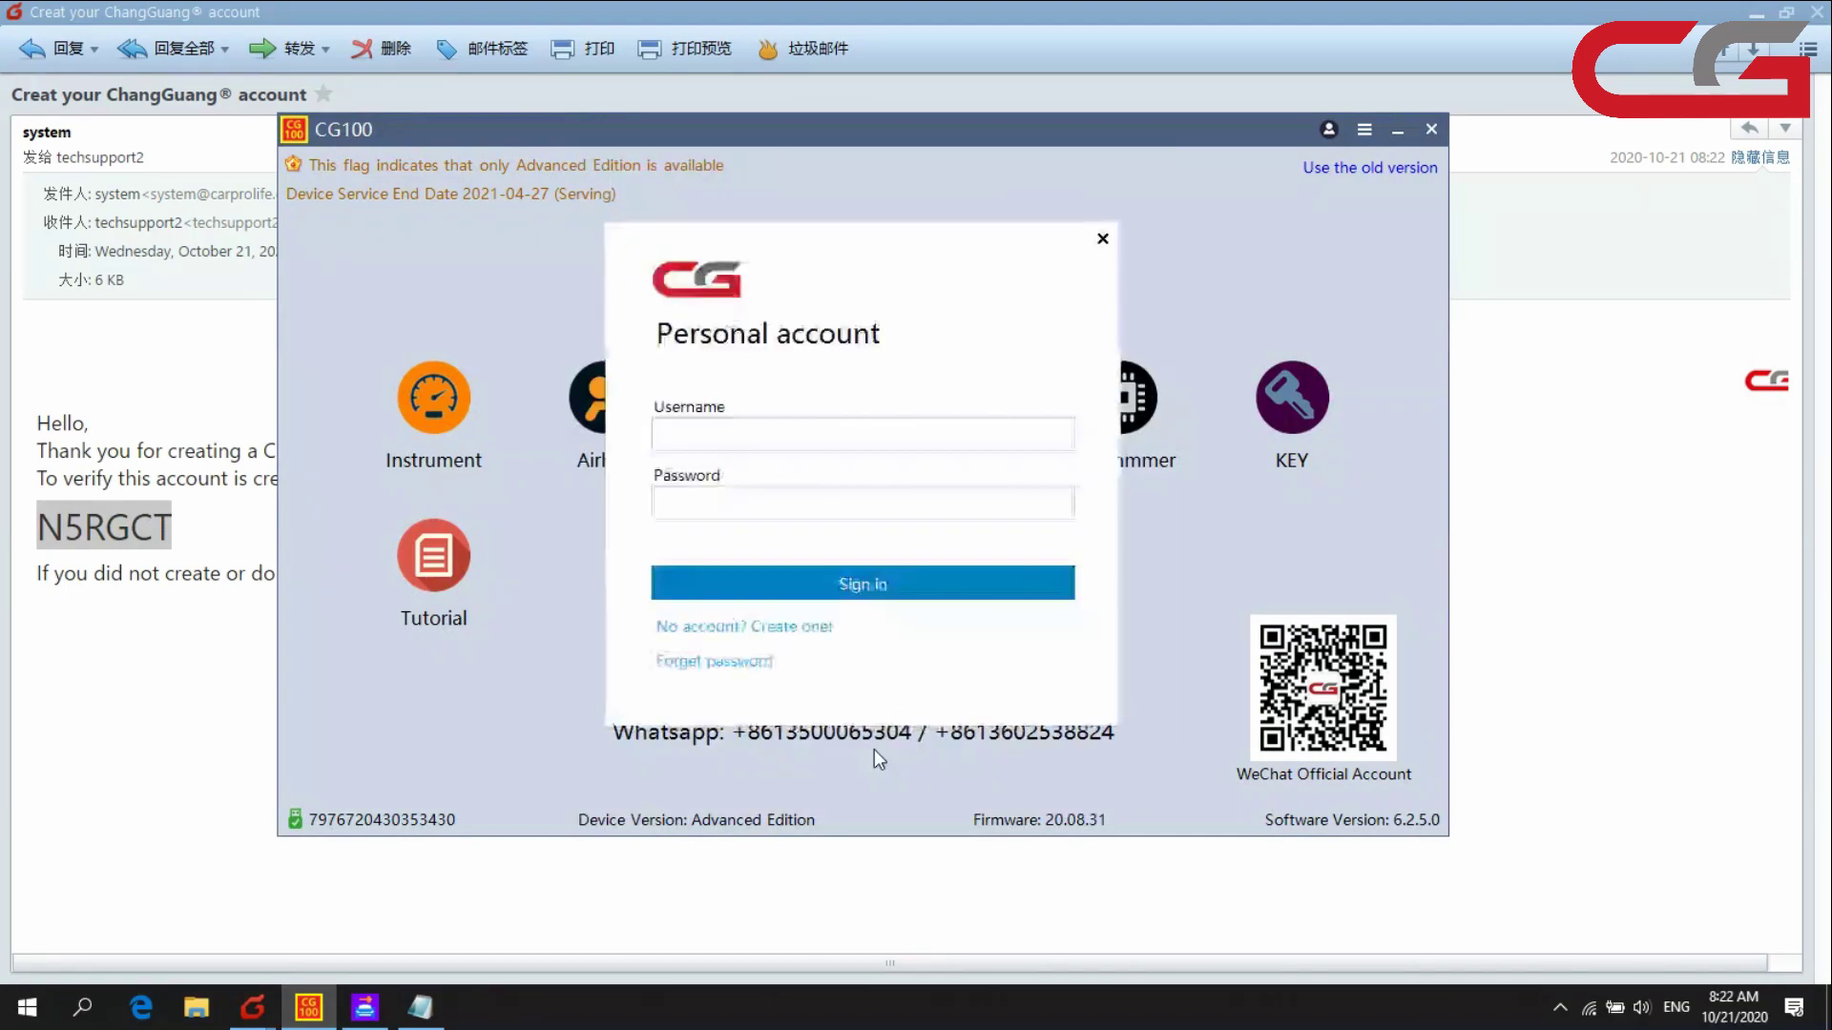
pyautogui.click(767, 442)
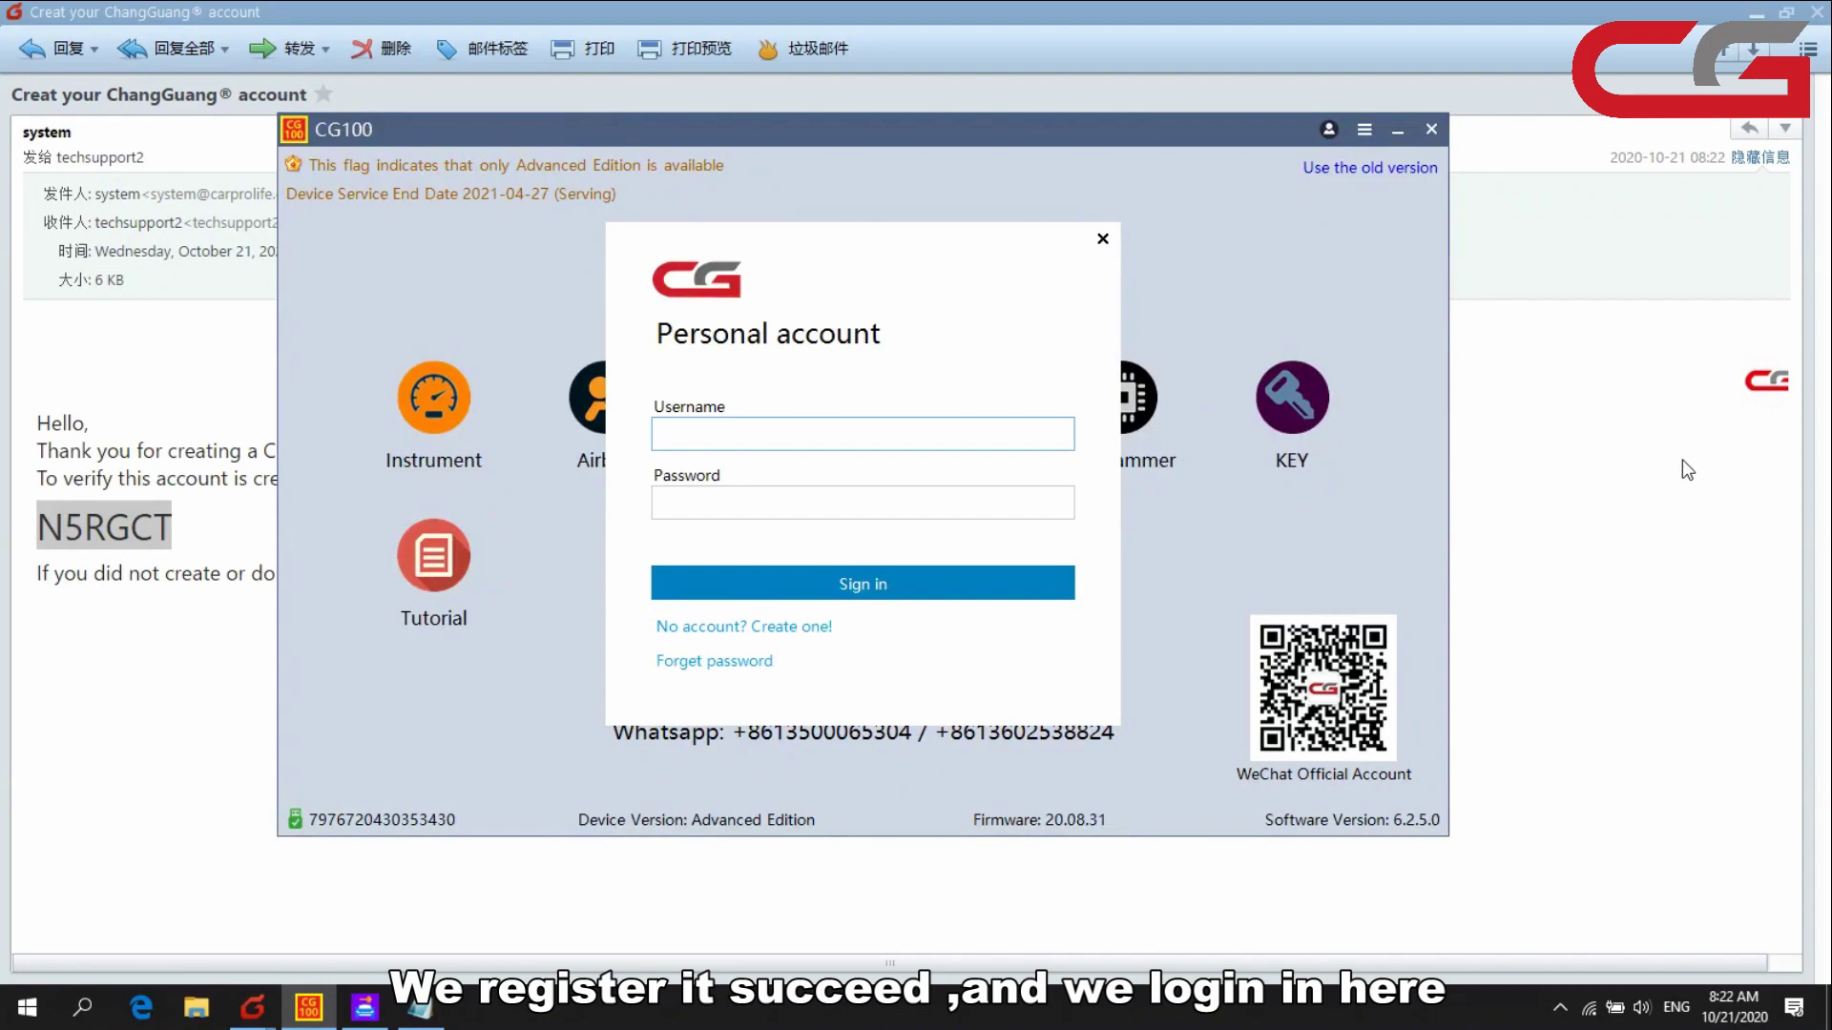
pyautogui.click(1772, 11)
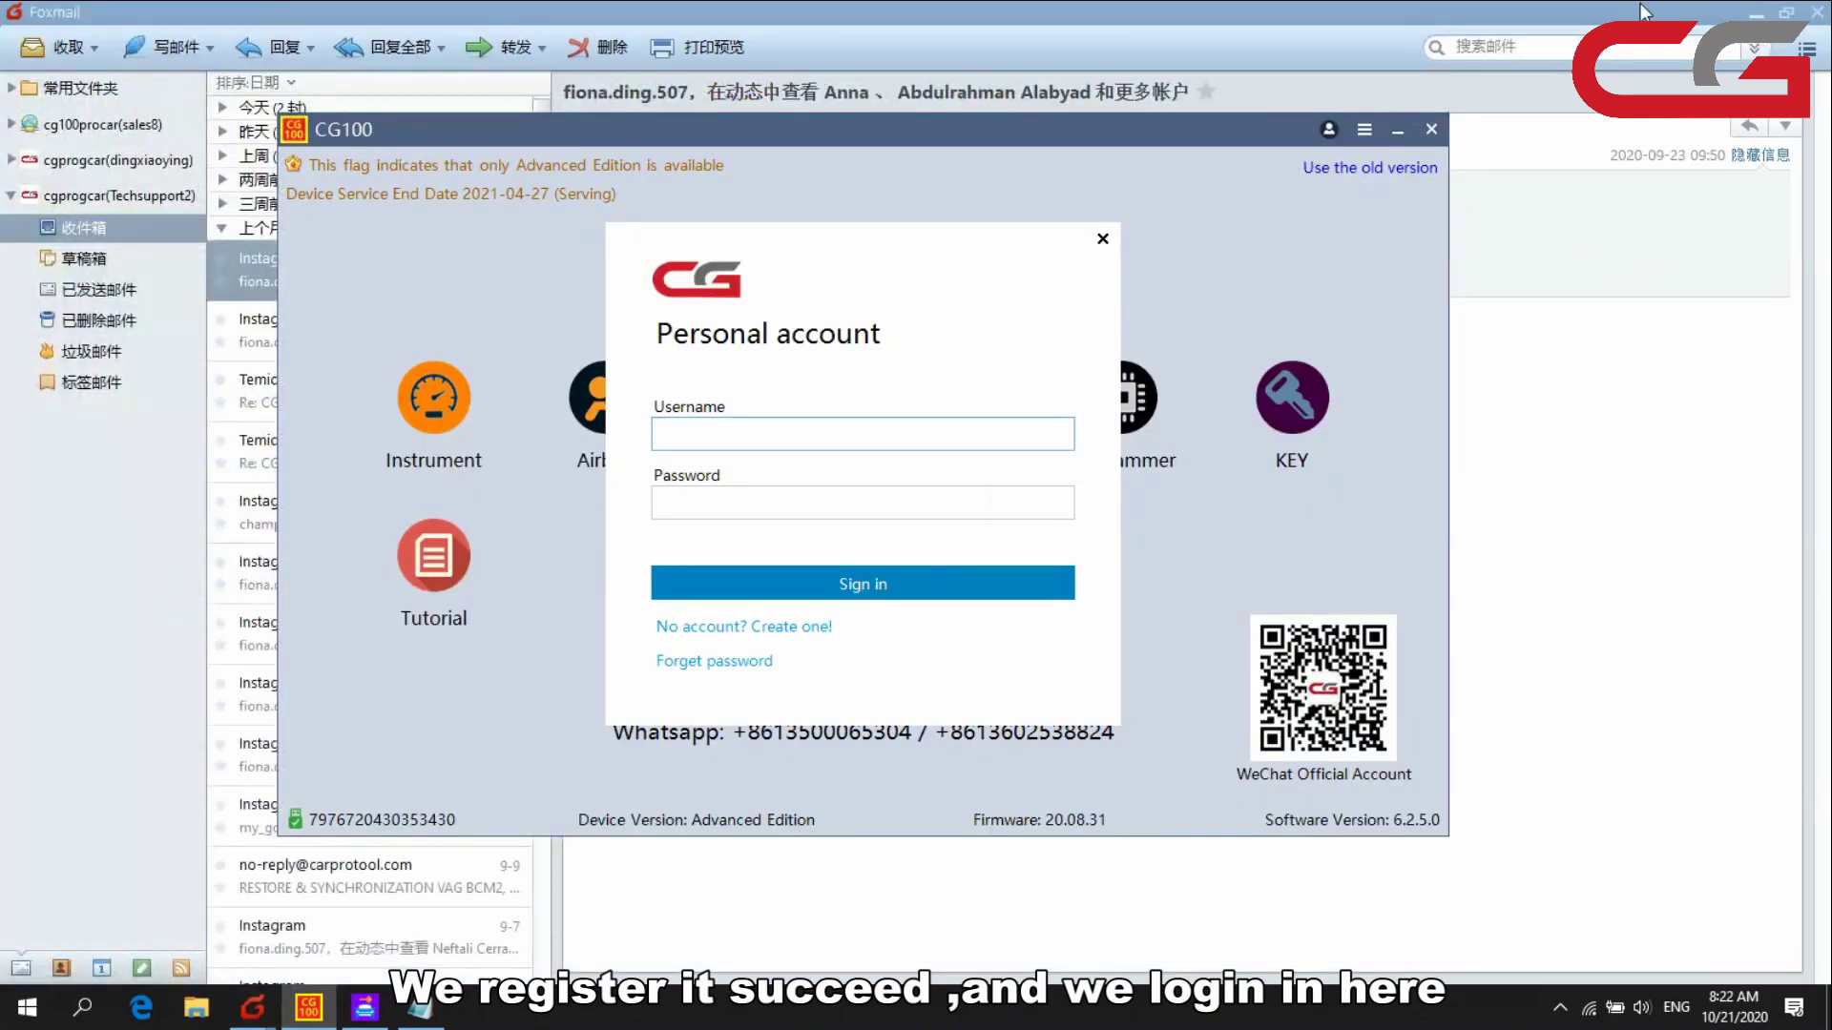
pyautogui.click(1646, 11)
pyautogui.click(1756, 12)
# - Sign CG100 in with the saved username and password, then decline the device binding prompt
pyautogui.hotkey('alt', 'Tab')
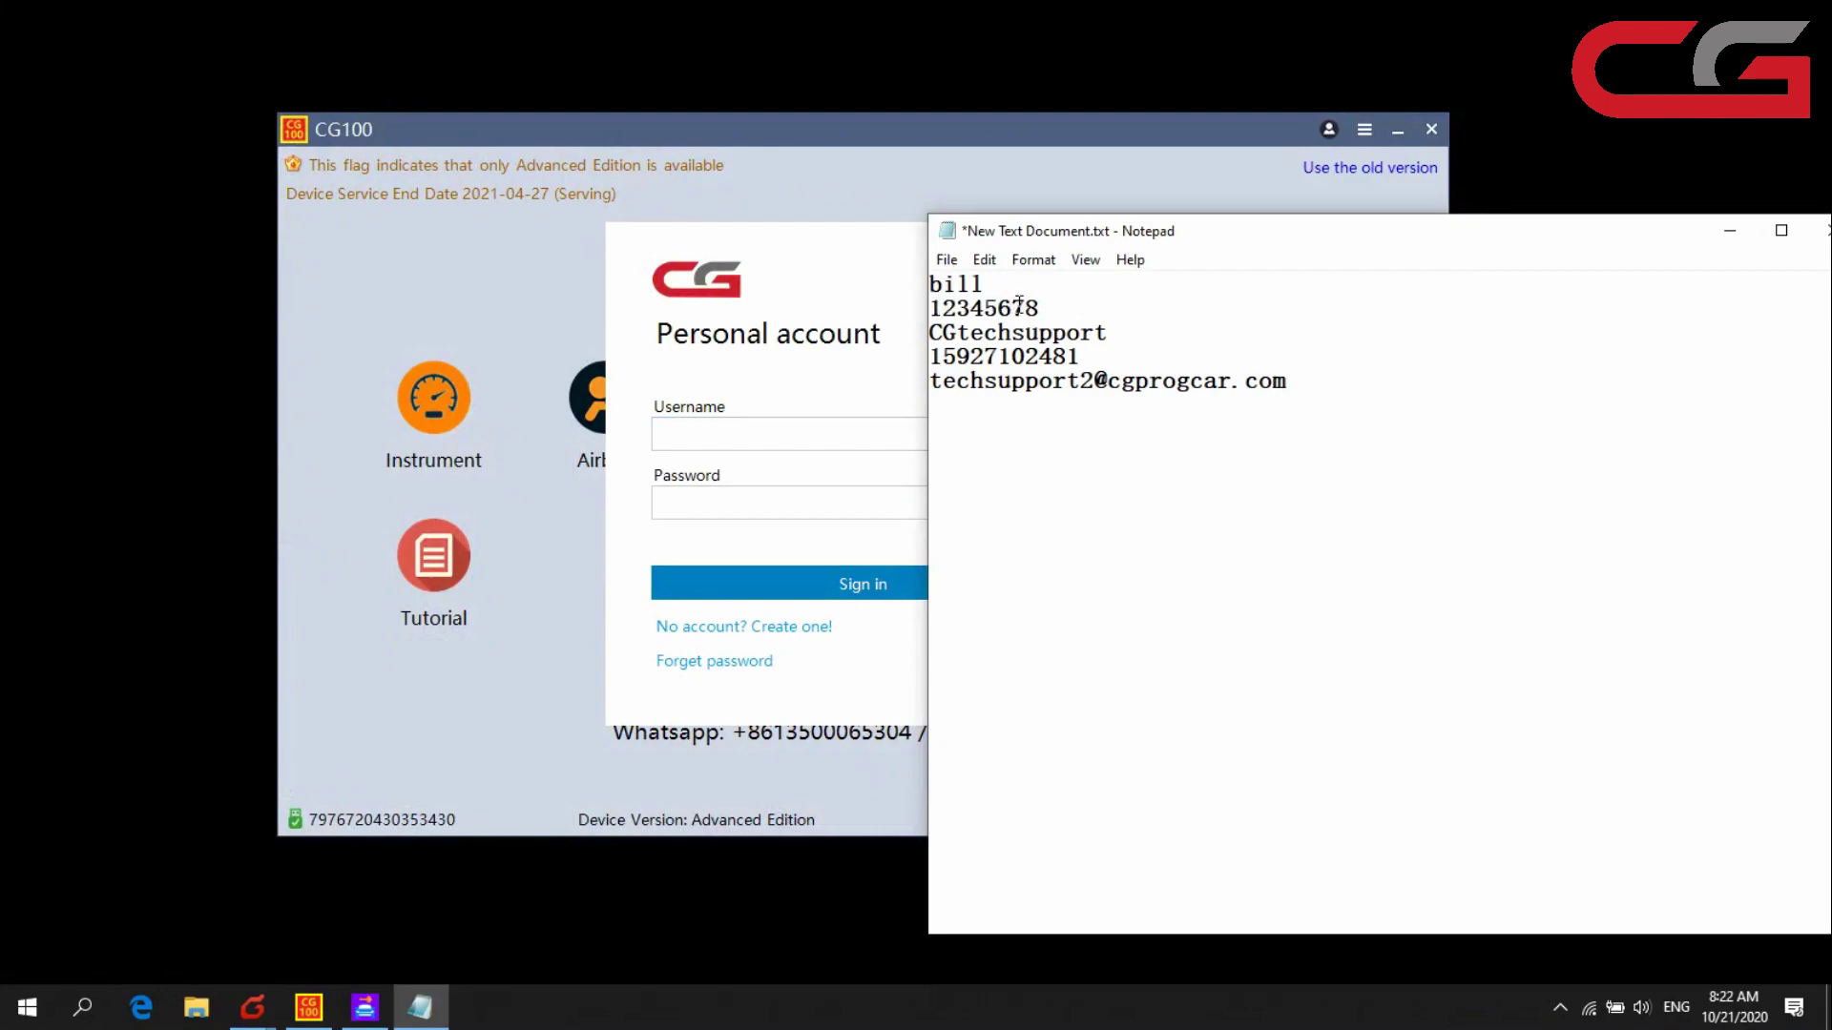
pyautogui.doubleClick(935, 285)
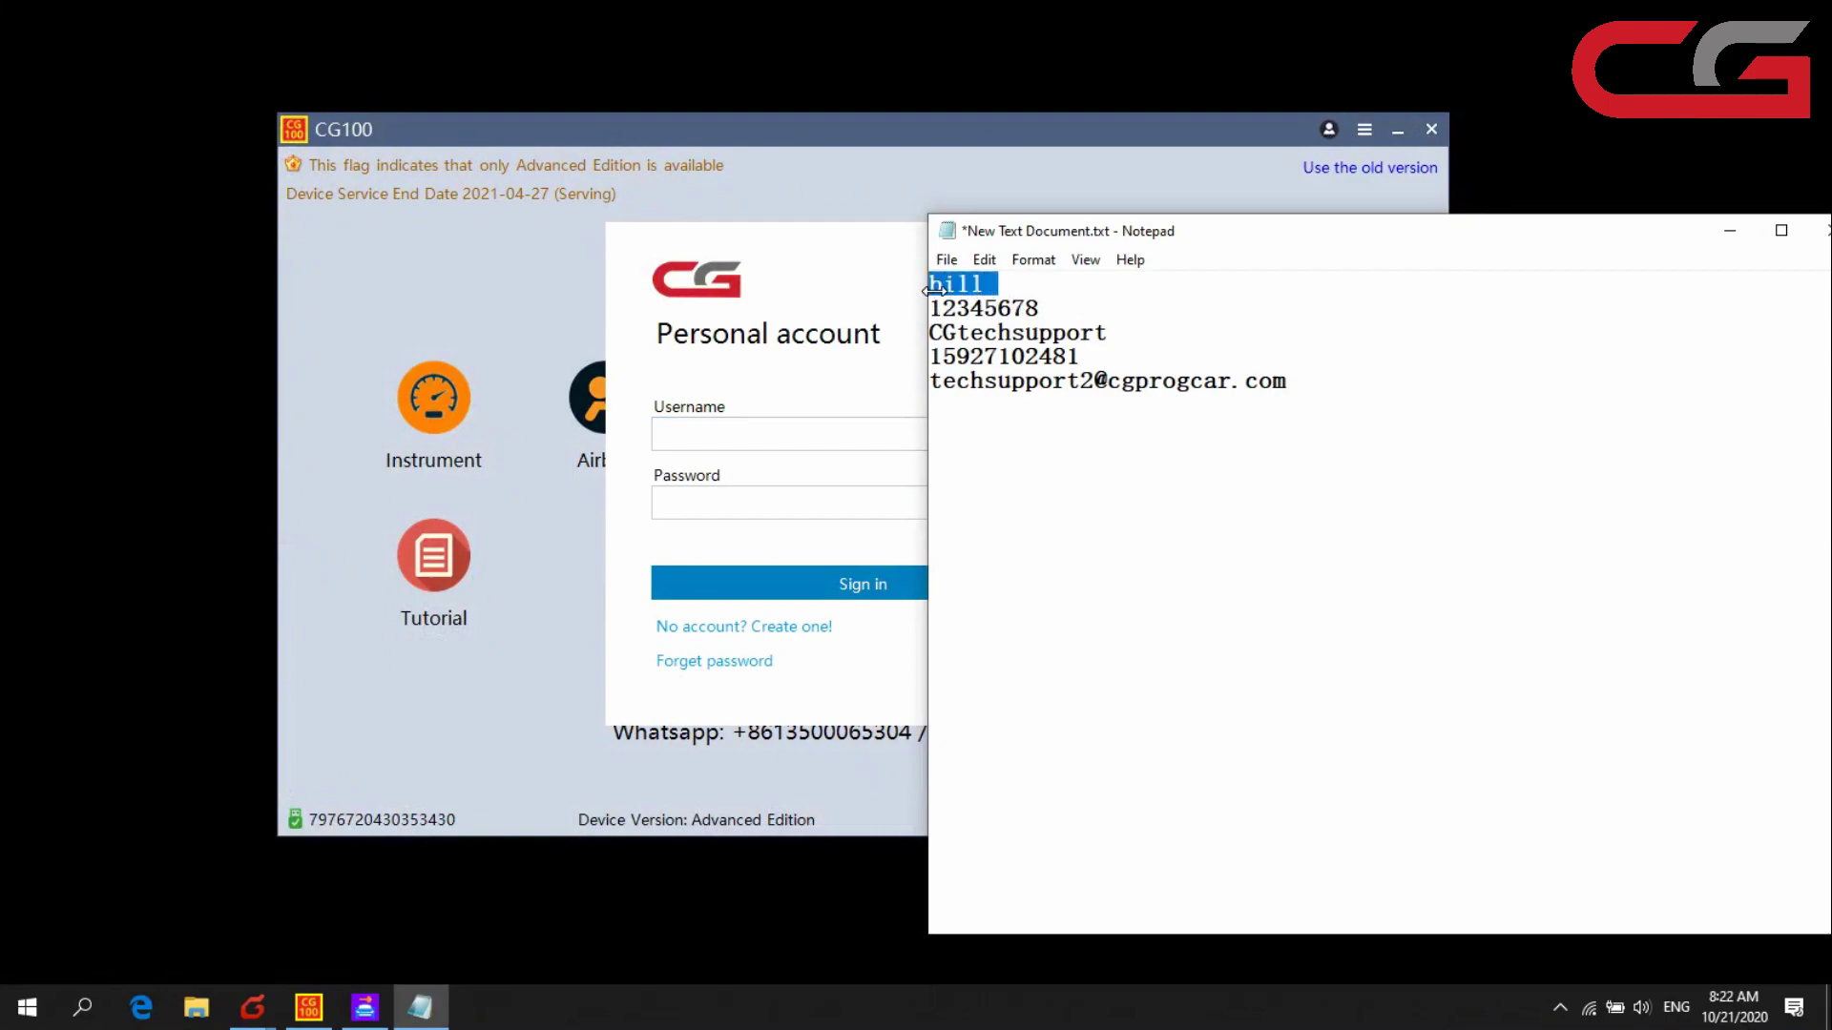
pyautogui.click(740, 429)
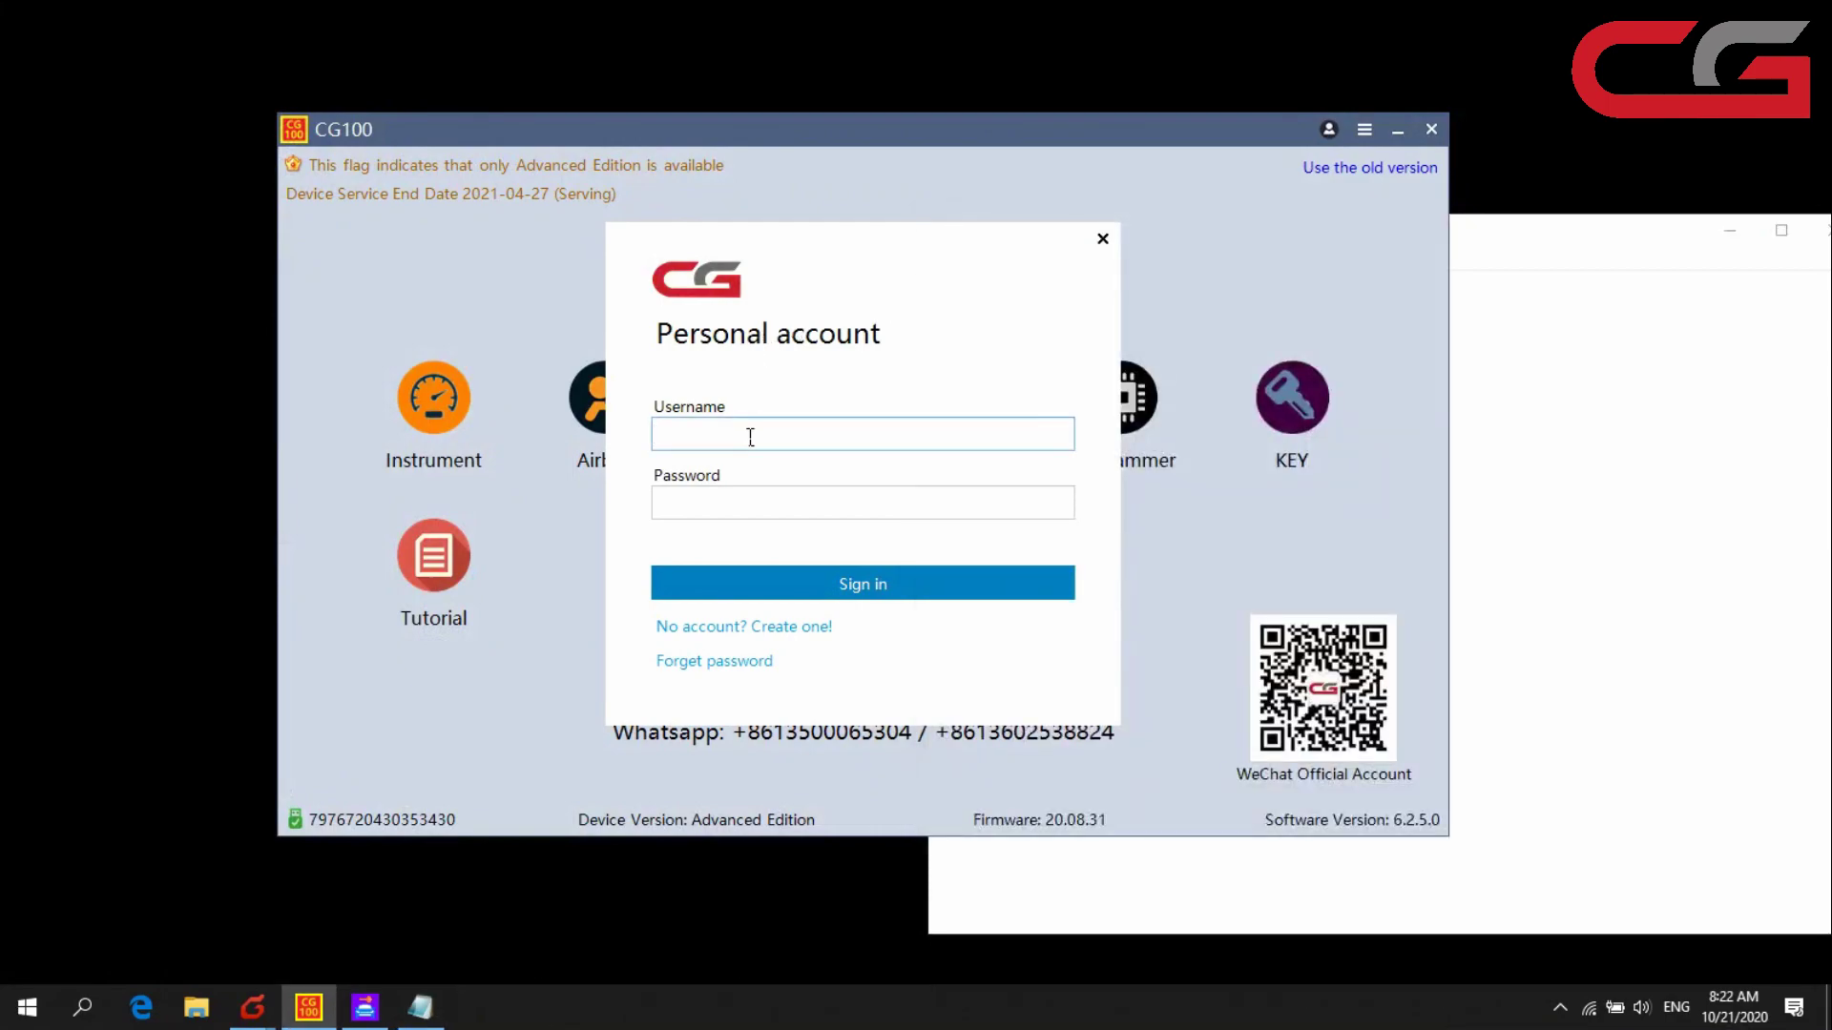
pyautogui.click(1501, 386)
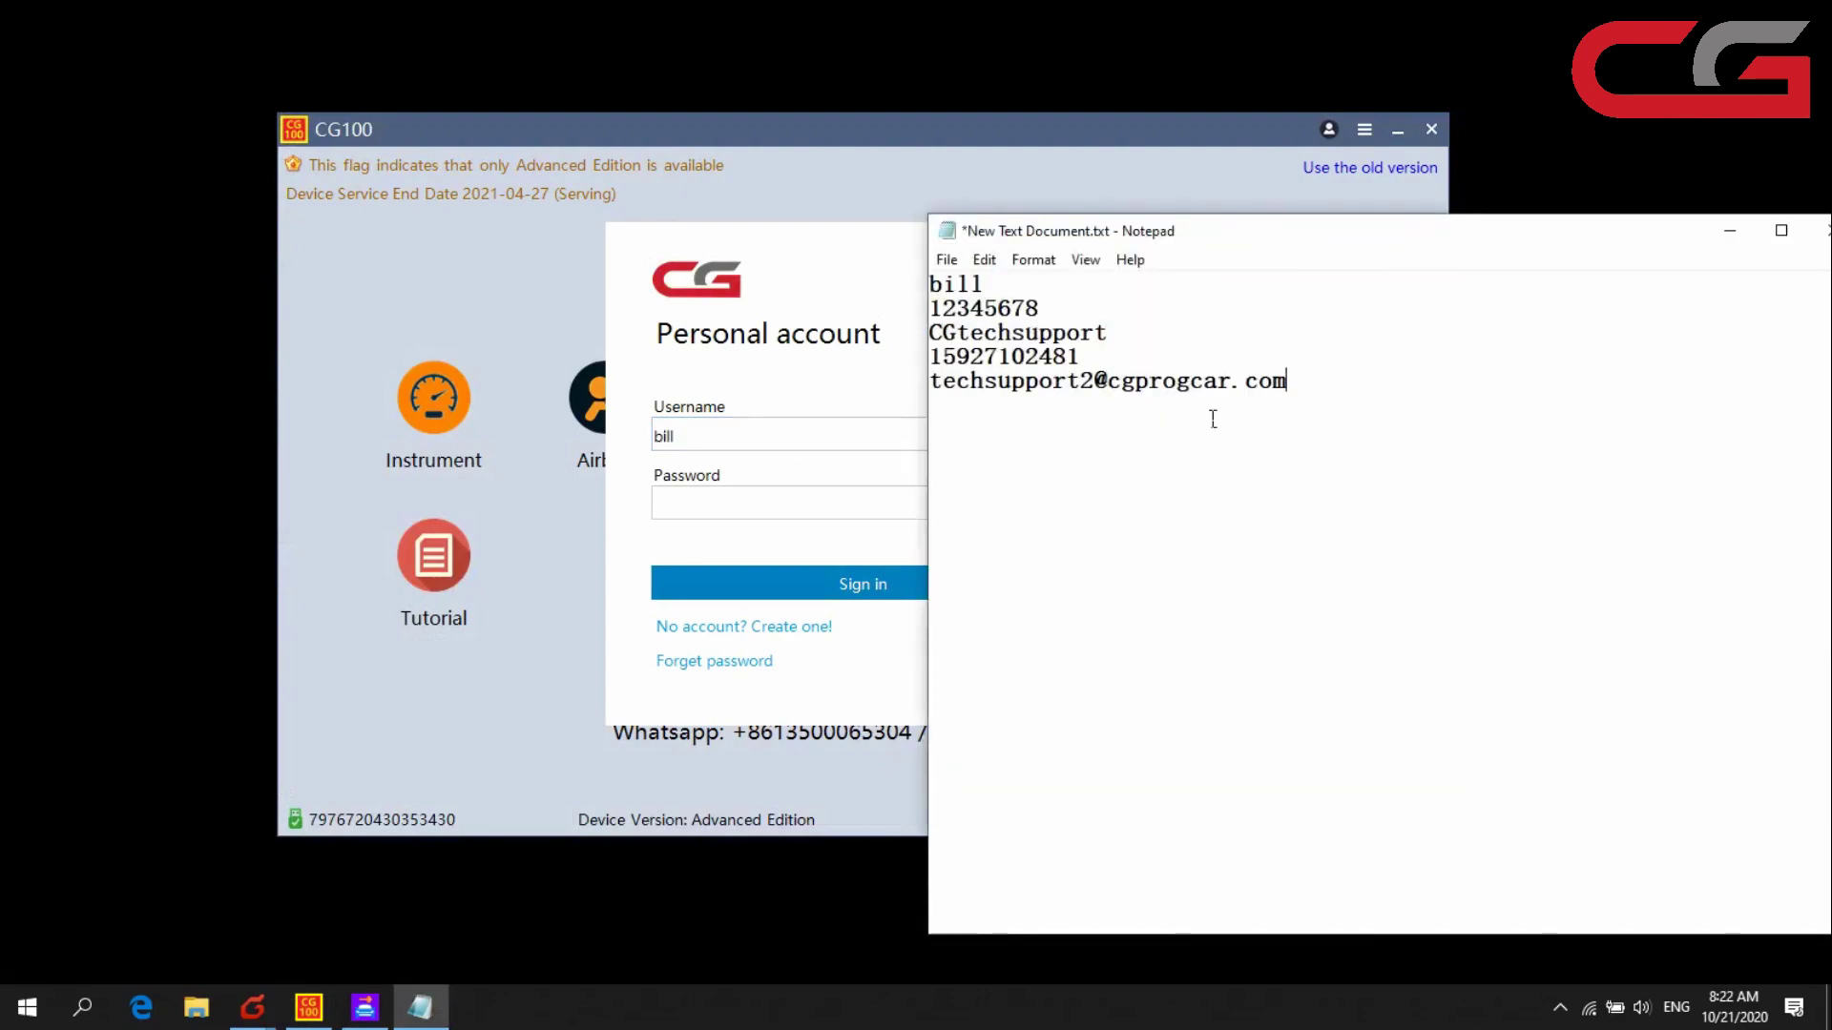
pyautogui.moveTo(1061, 316); pyautogui.dragTo(943, 324)
pyautogui.click(826, 461)
pyautogui.click(782, 512)
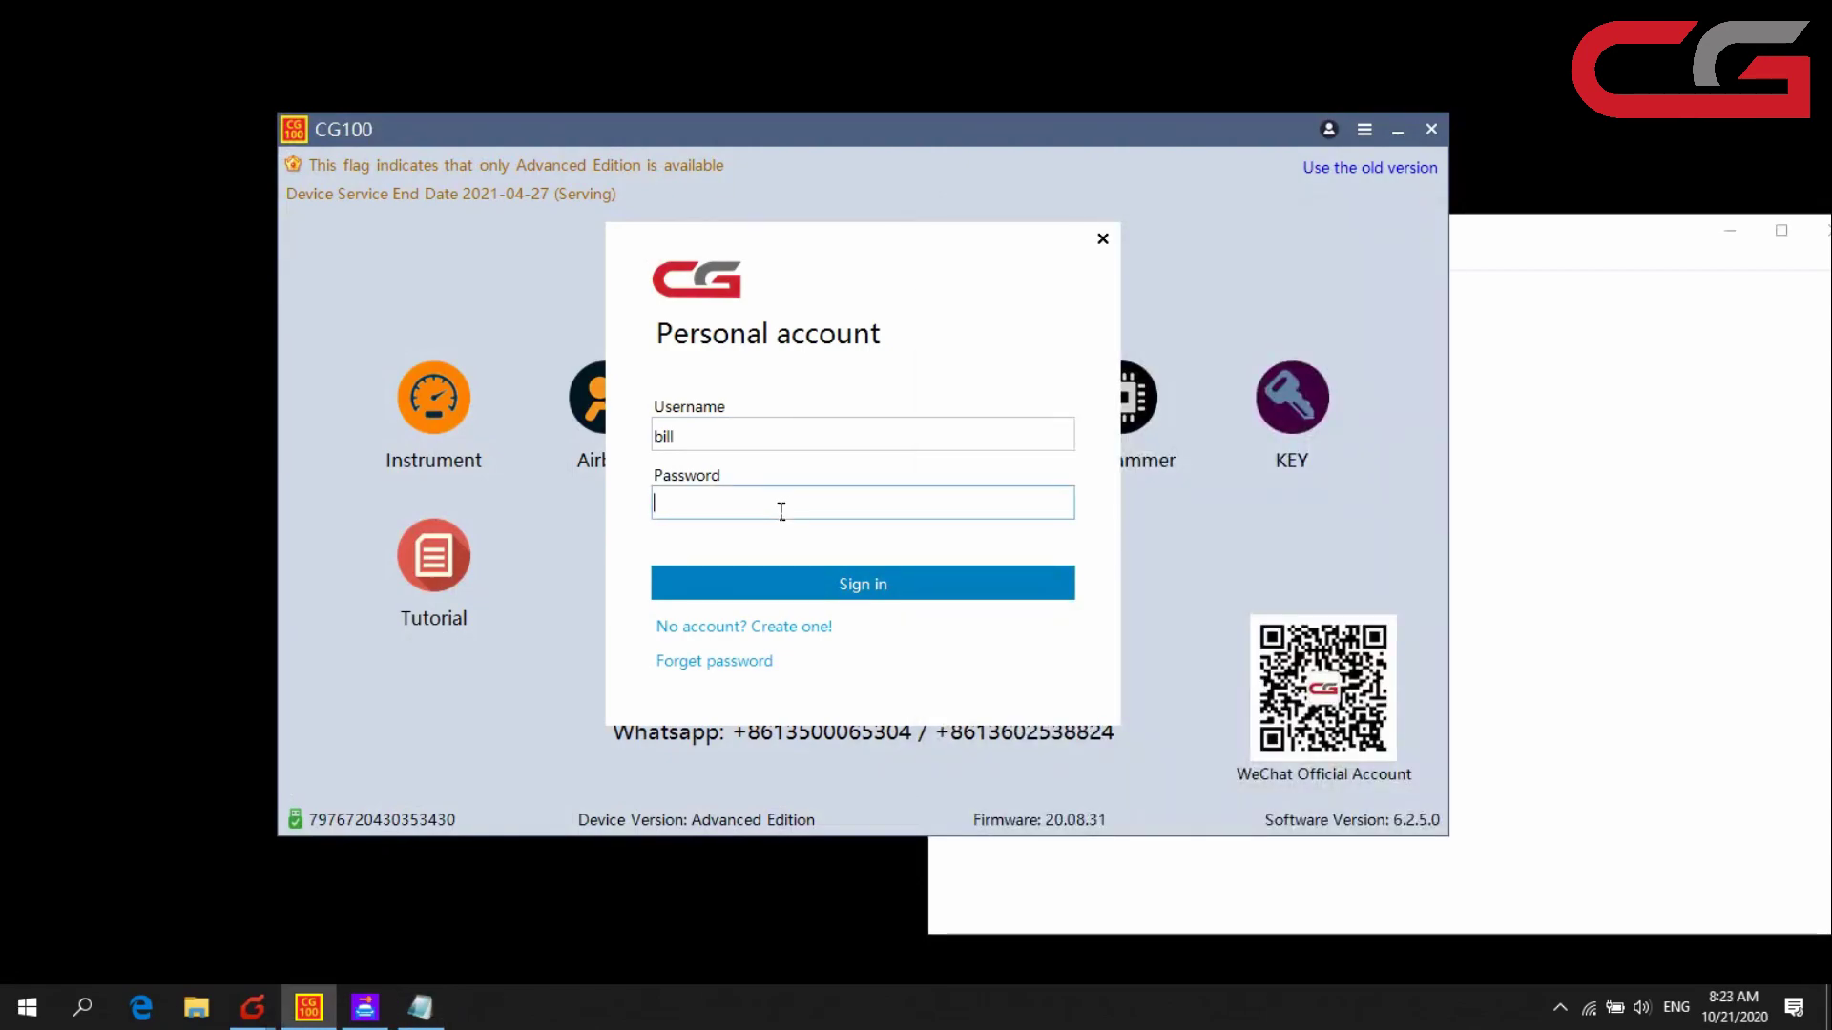
pyautogui.click(849, 584)
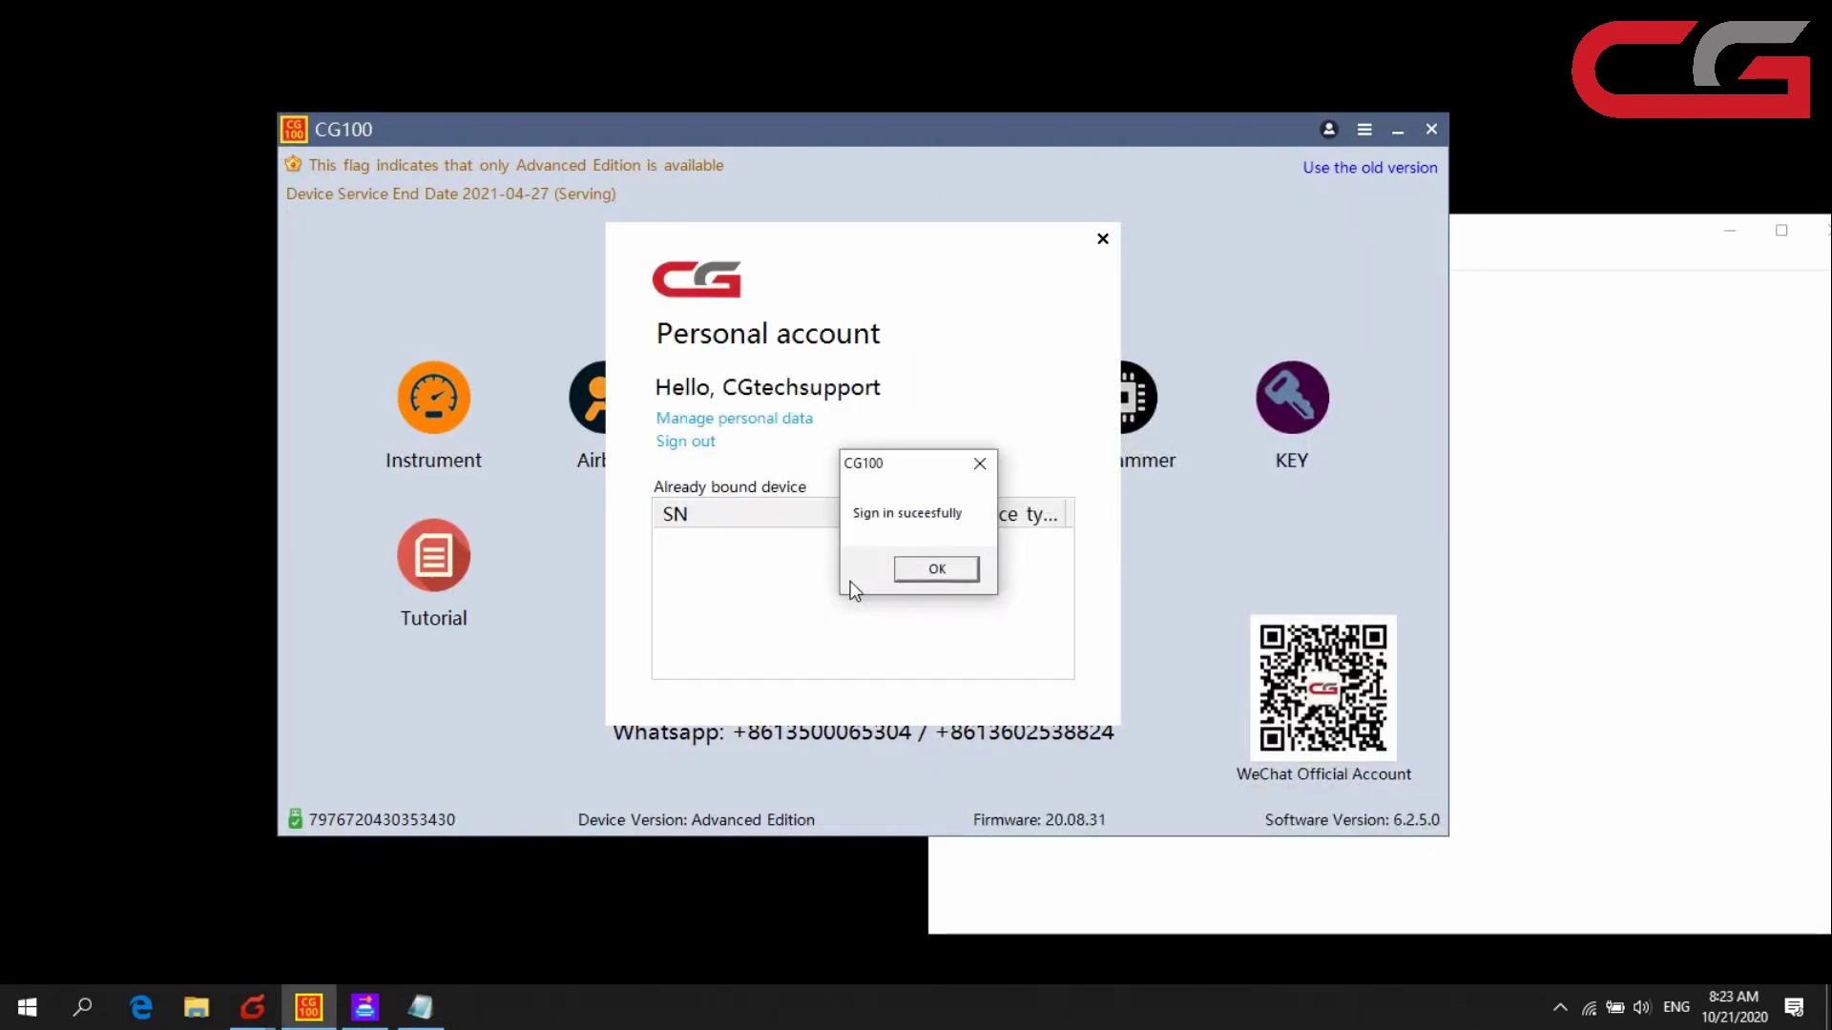
pyautogui.click(937, 569)
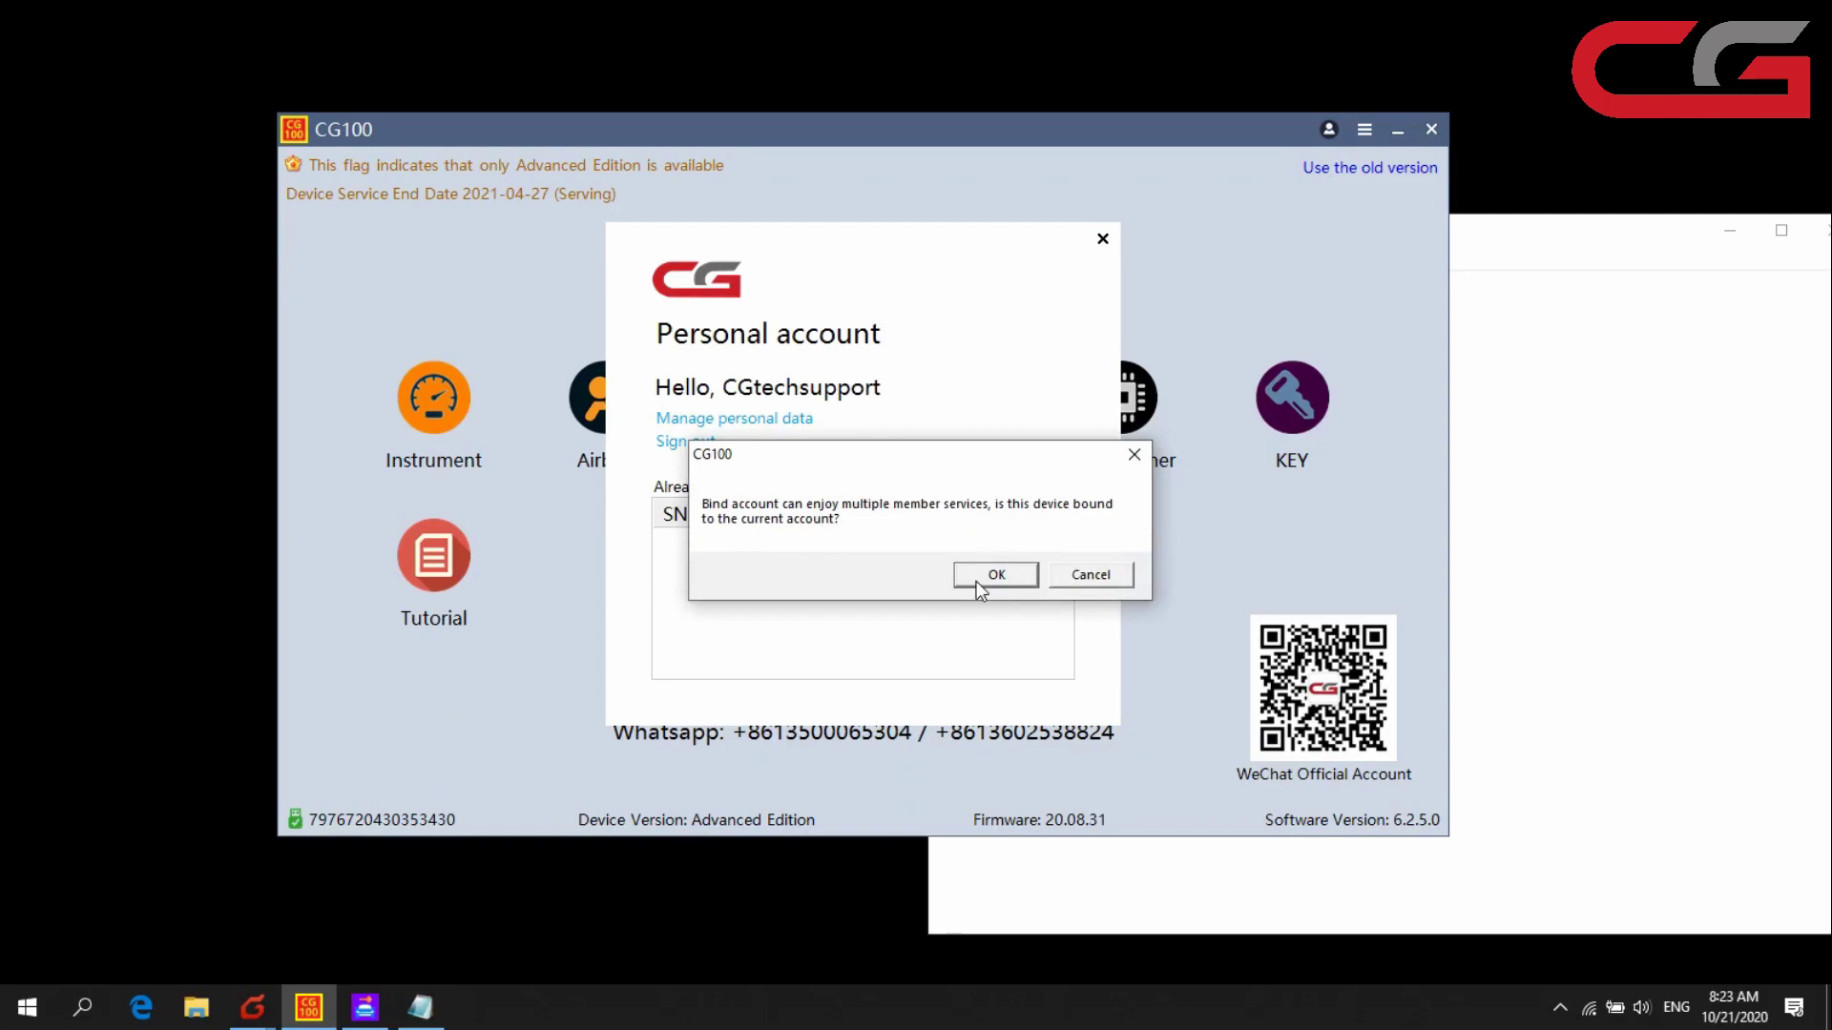
pyautogui.click(1105, 577)
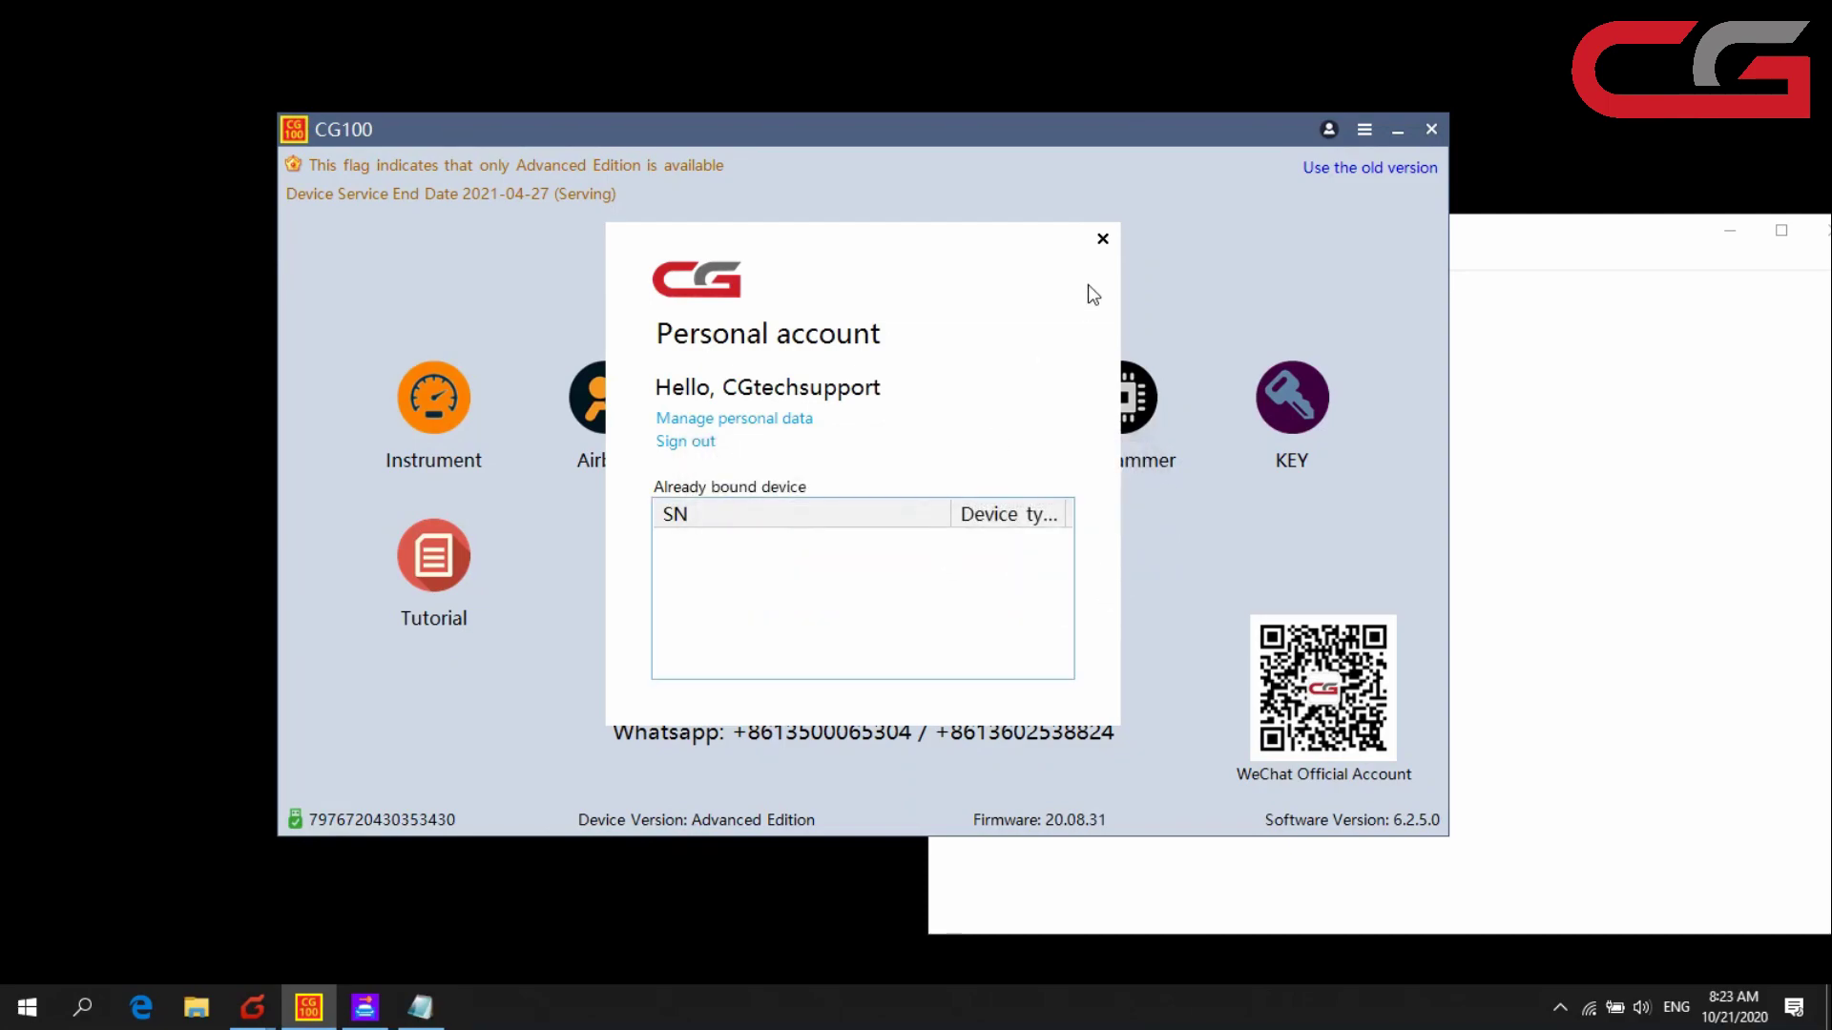
# - Close CG100's account panel, select the e-mail line in the notes, and bring CGMB forward
pyautogui.click(1102, 239)
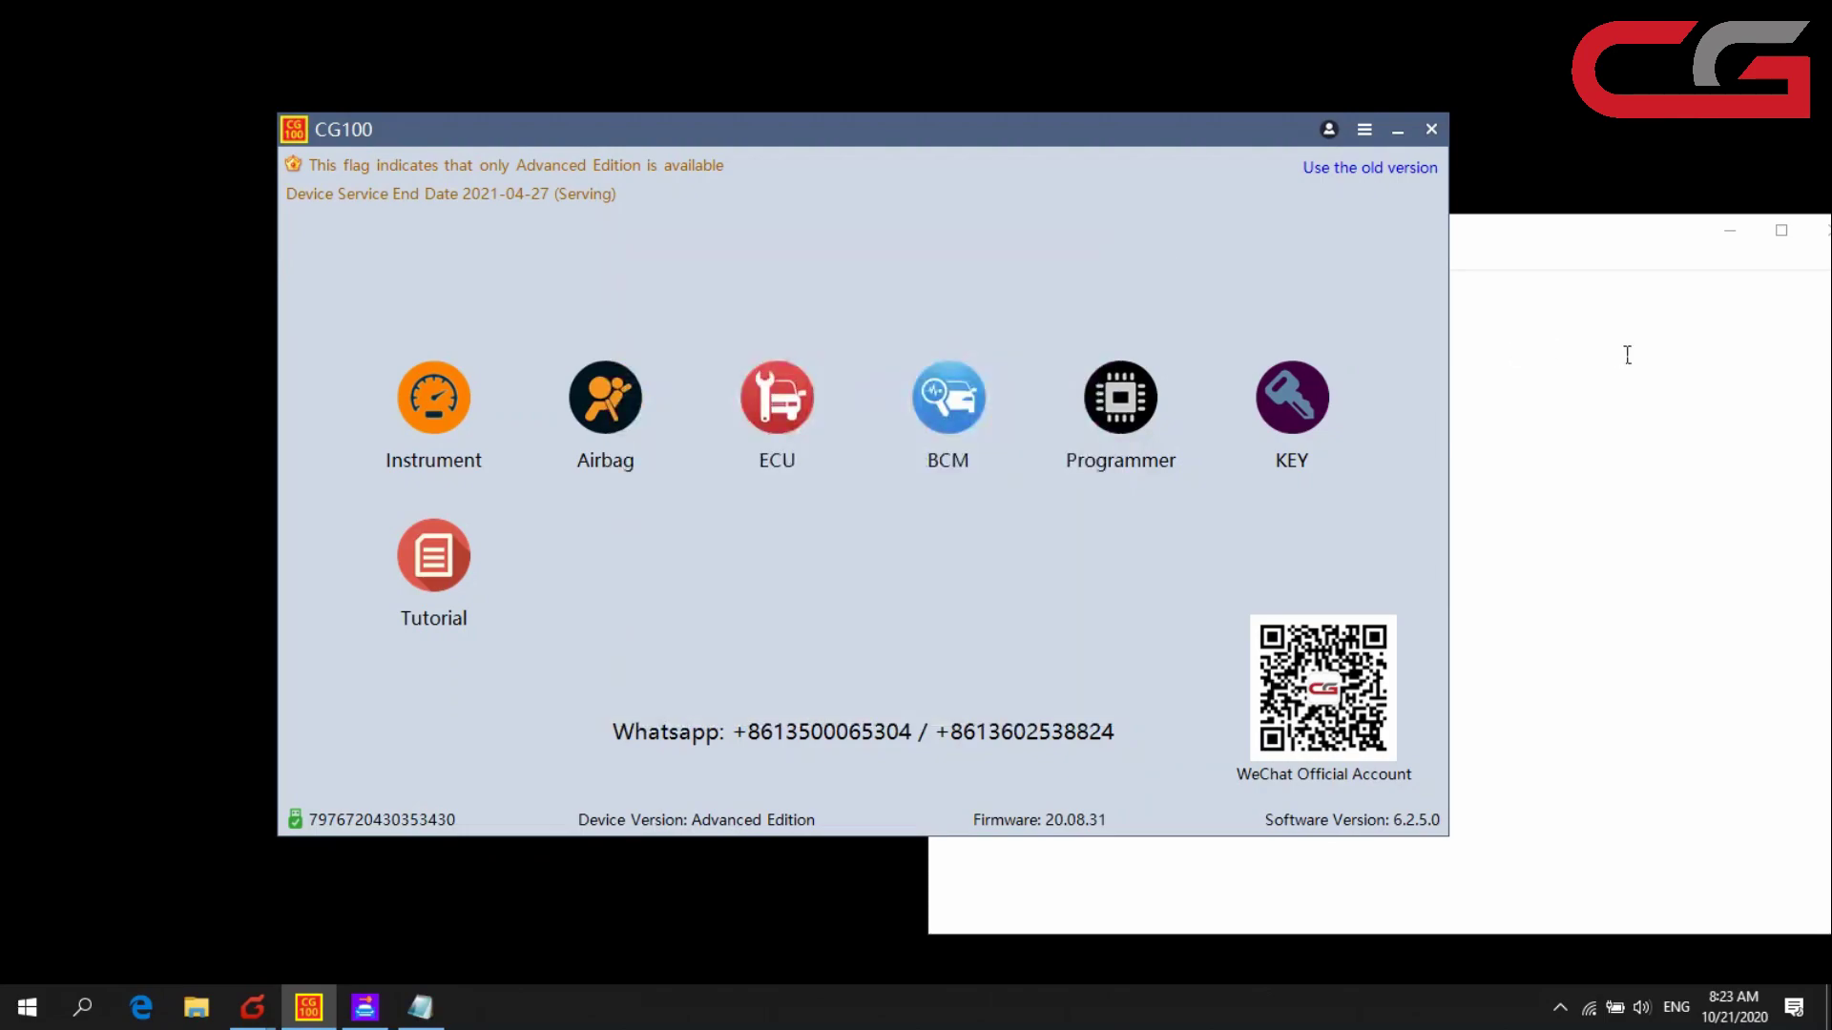
pyautogui.hotkey('alt', 'Tab')
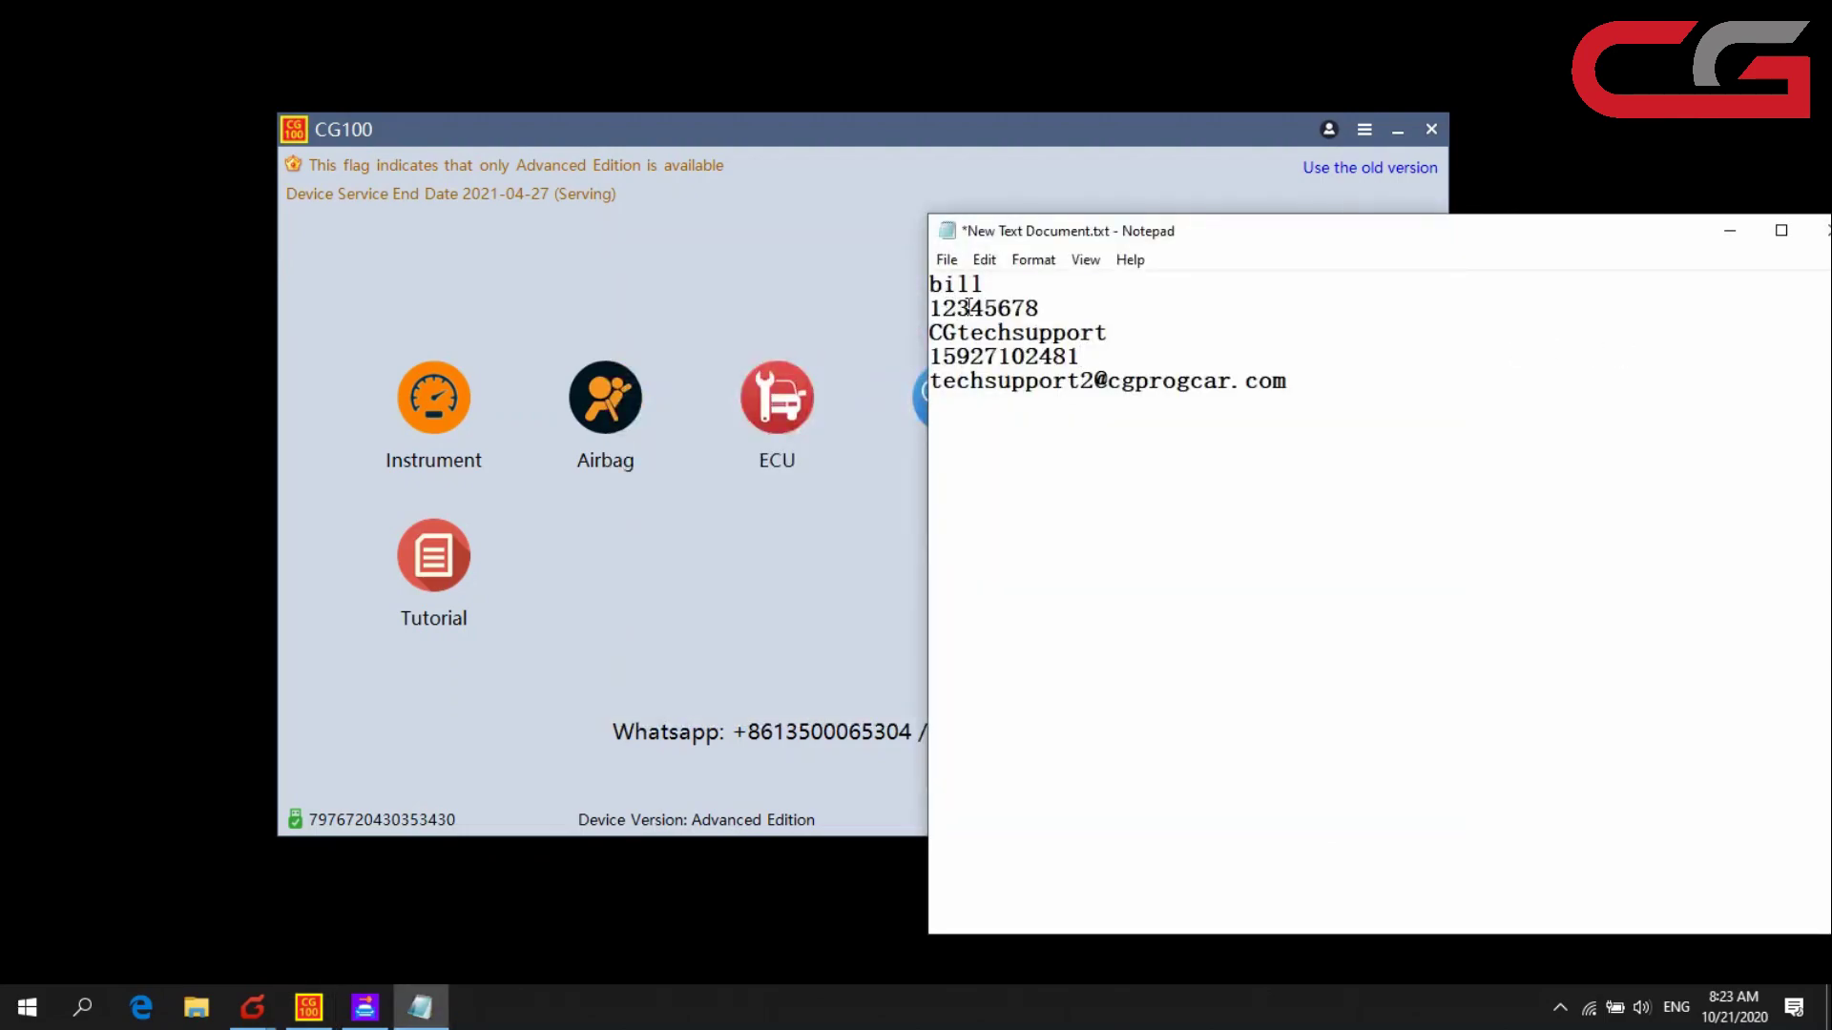
pyautogui.moveTo(1299, 391); pyautogui.dragTo(939, 295)
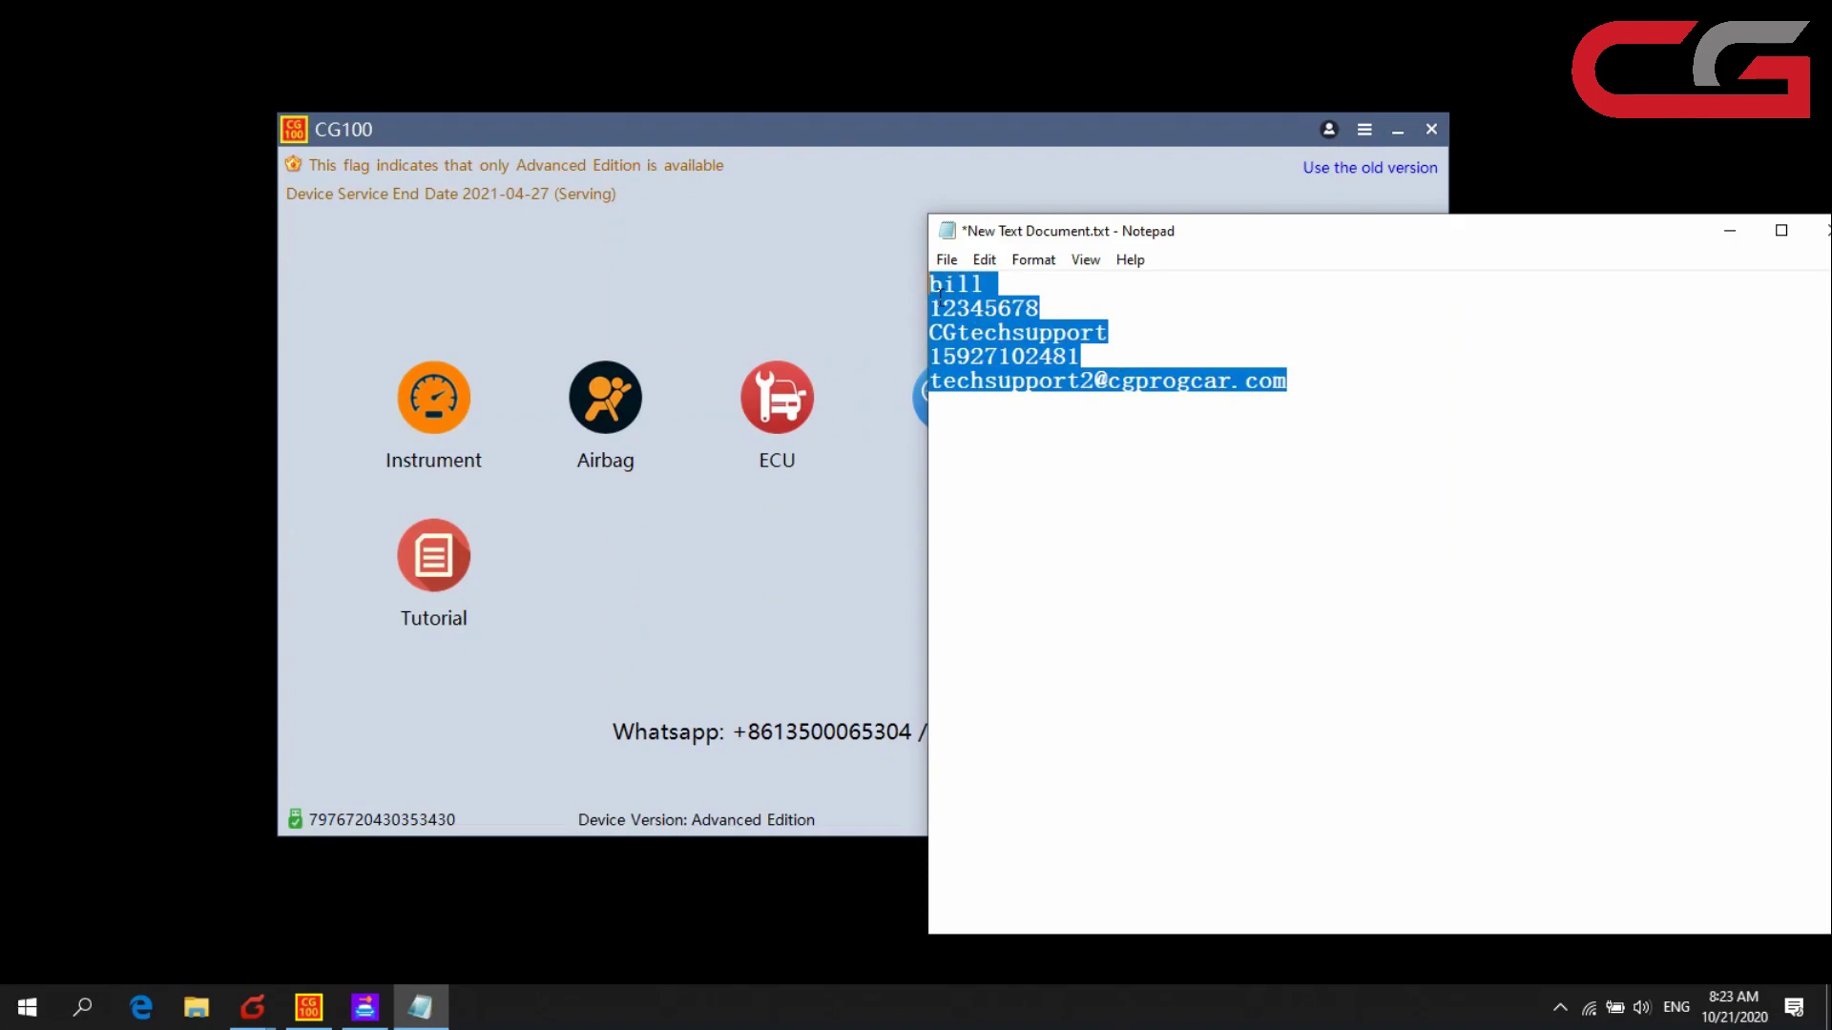
pyautogui.click(1175, 361)
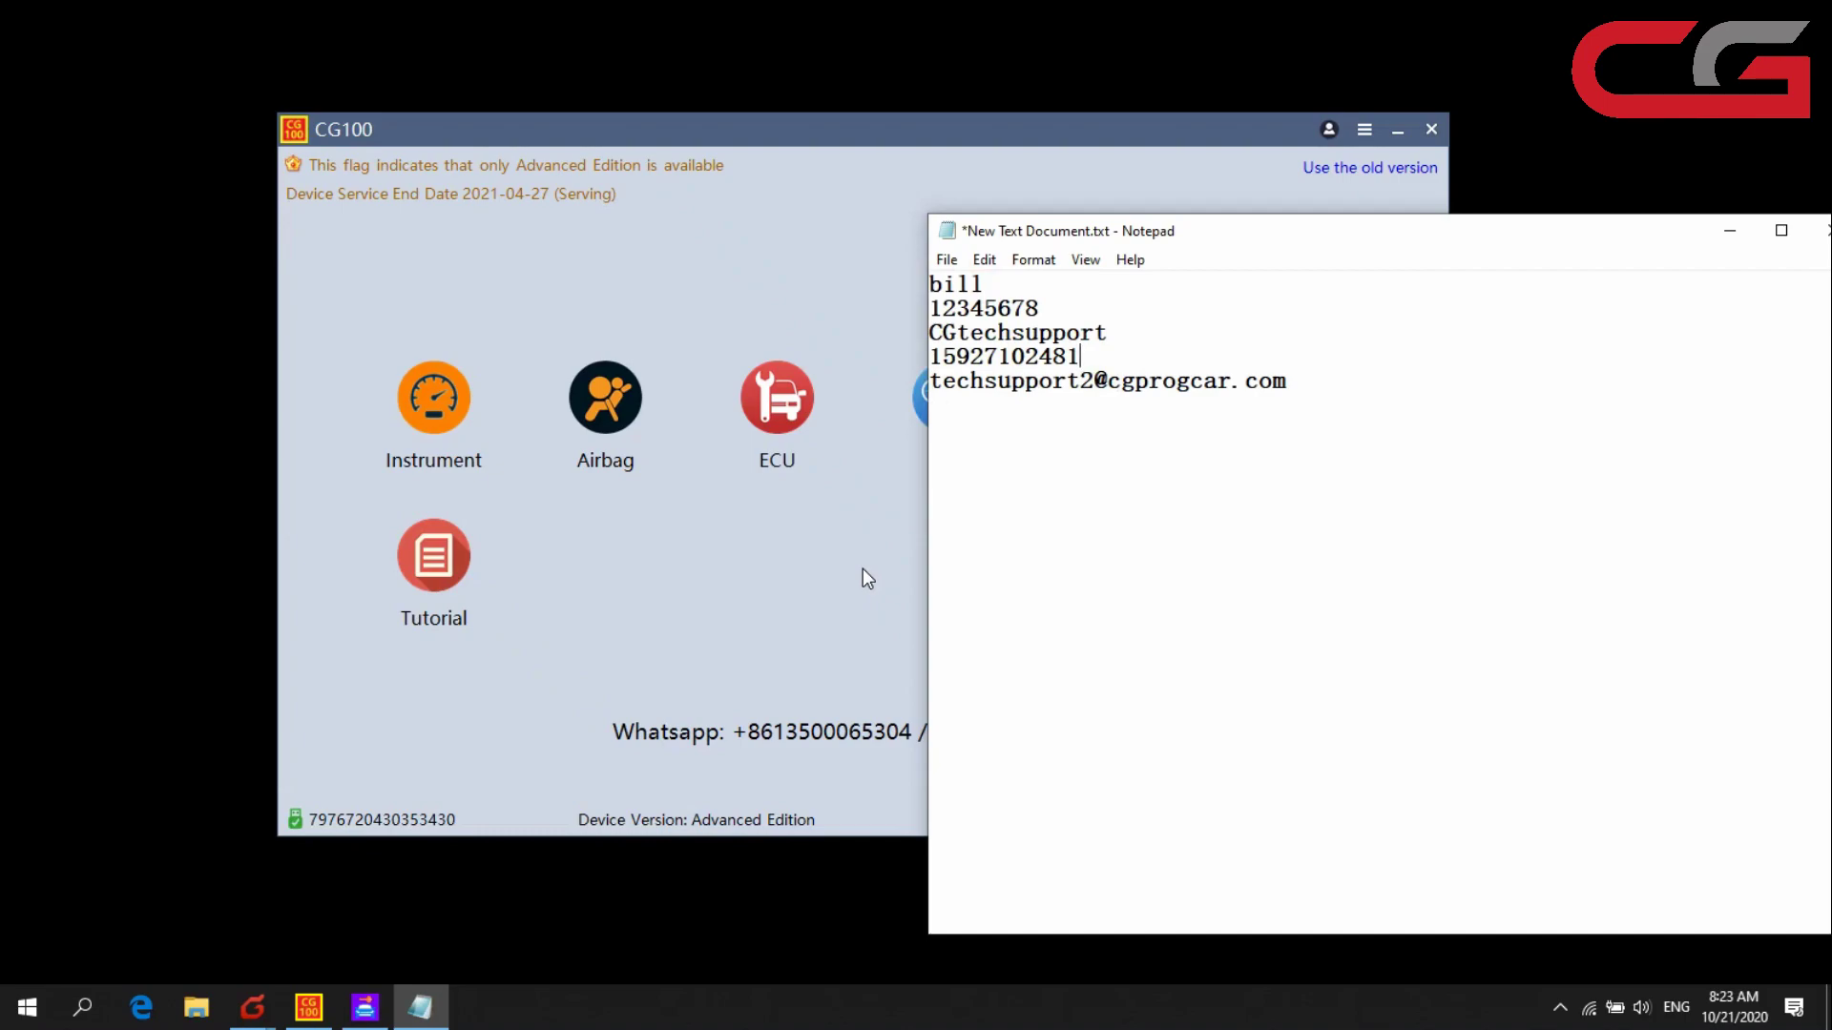
pyautogui.moveTo(1365, 399)
pyautogui.mouseDown()
pyautogui.moveTo(940, 286)
pyautogui.moveTo(1215, 372)
pyautogui.moveTo(1349, 388)
pyautogui.mouseUp()
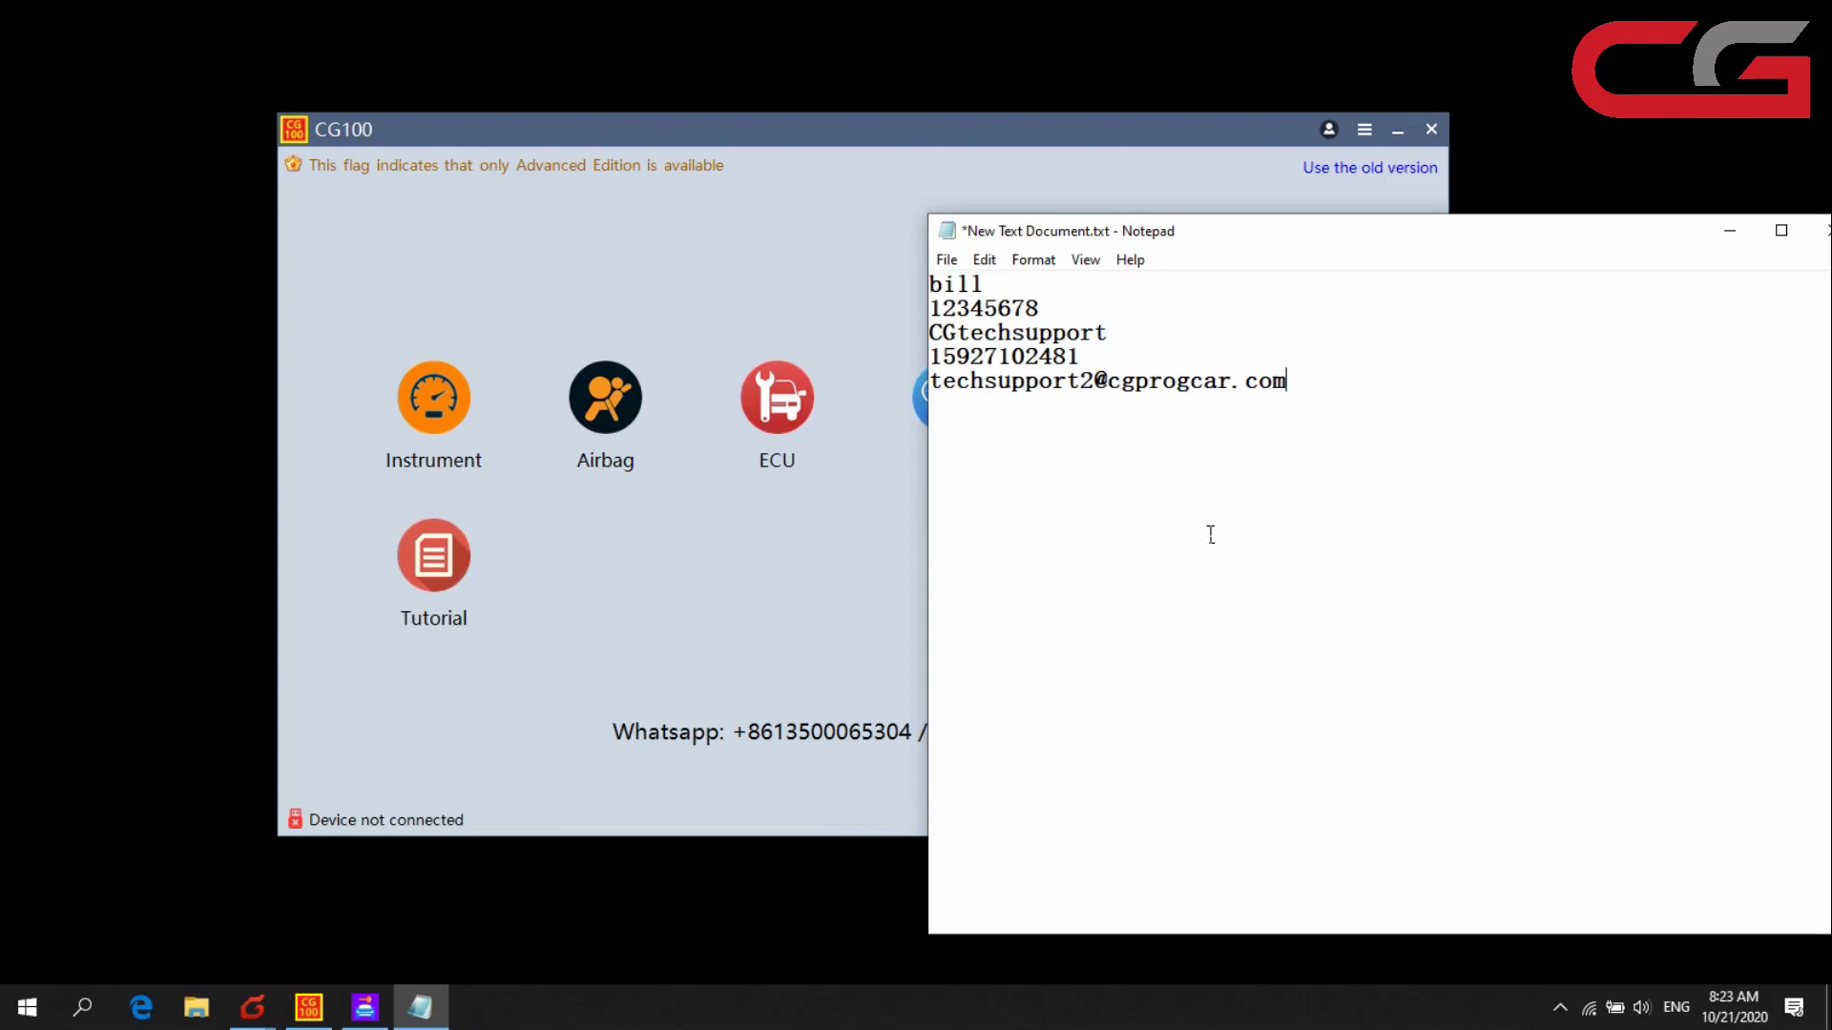
pyautogui.click(364, 1008)
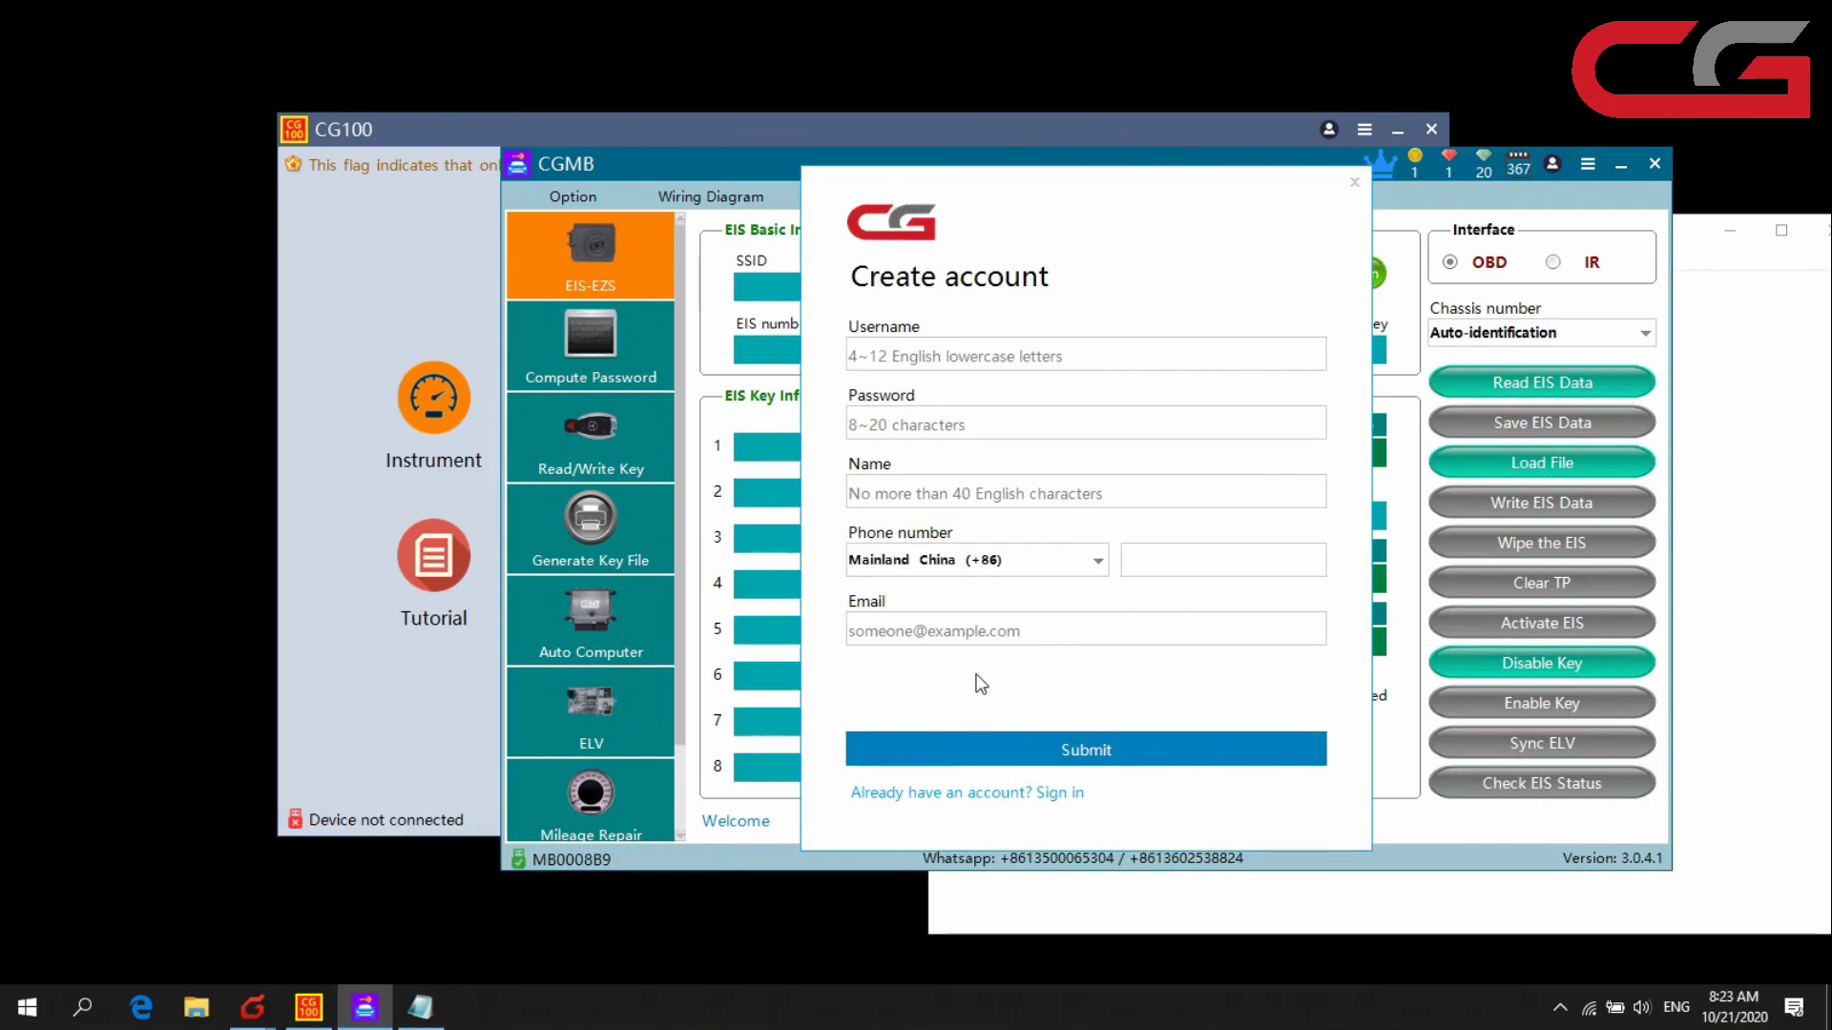
# - Minimize CG100, switch CGMB's form to sign-in, and paste in the saved username
pyautogui.click(399, 248)
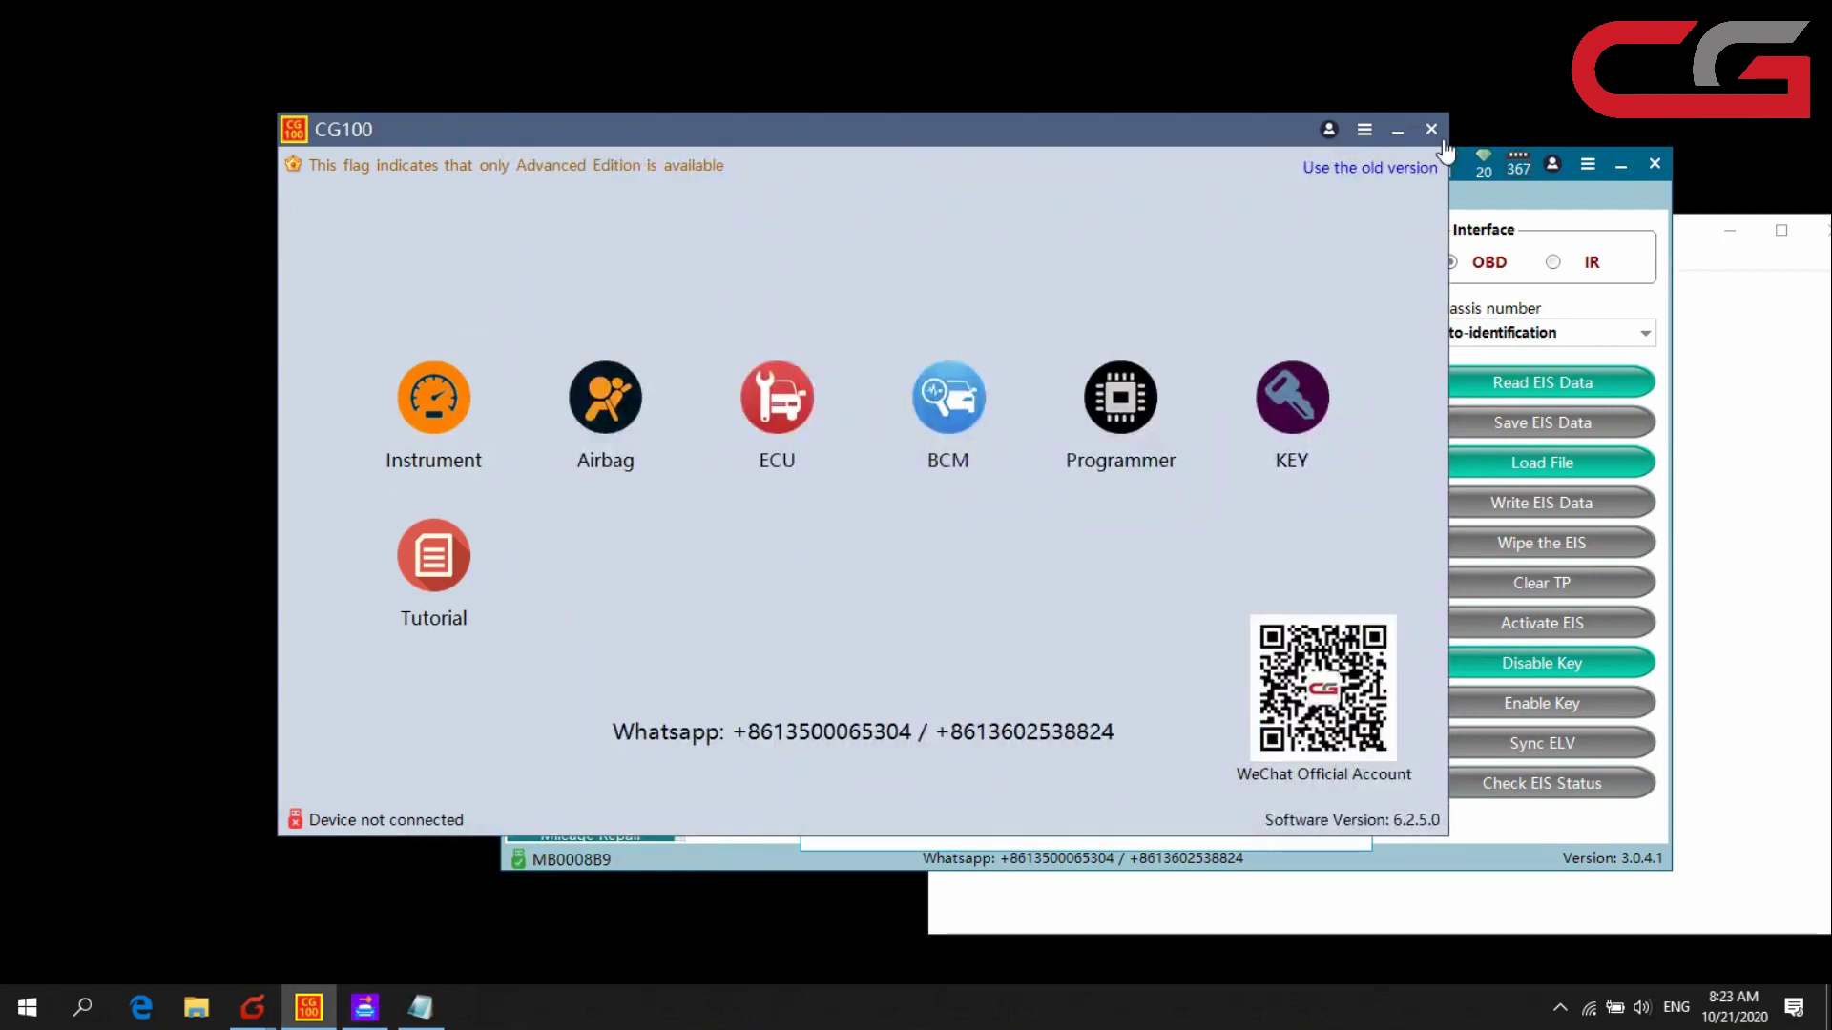
pyautogui.click(1397, 129)
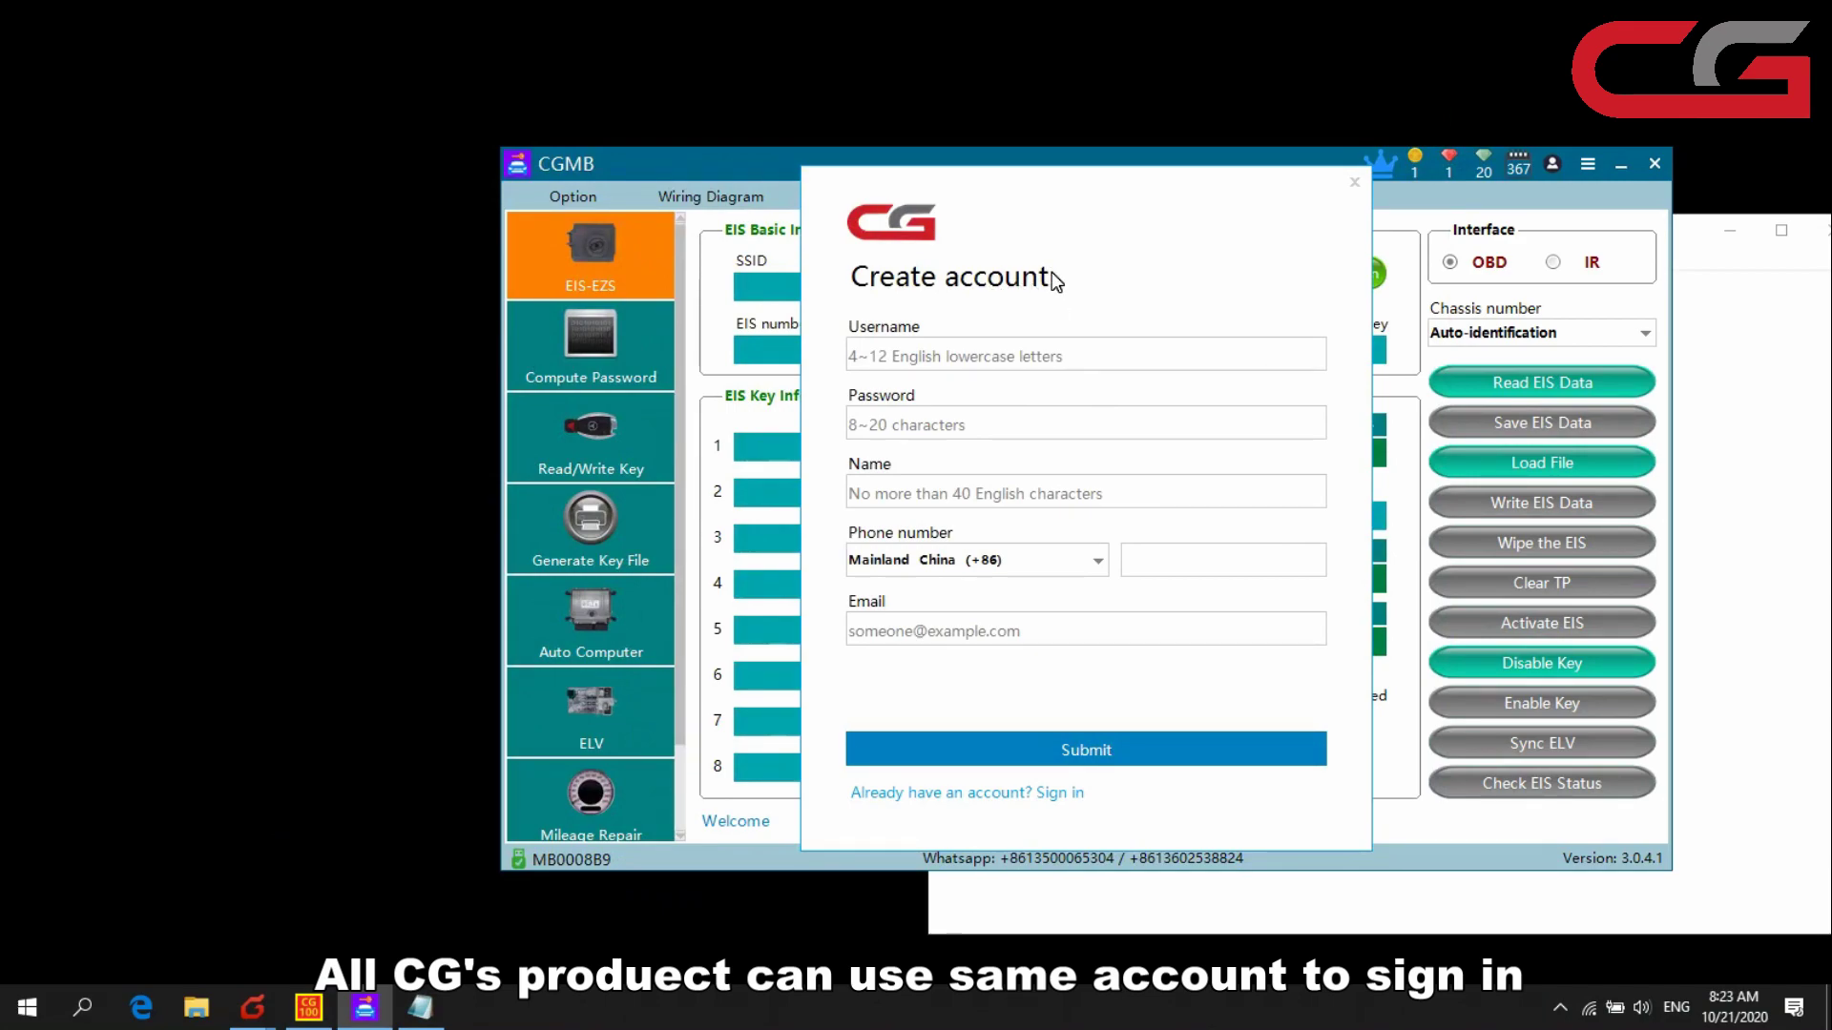
pyautogui.click(1012, 796)
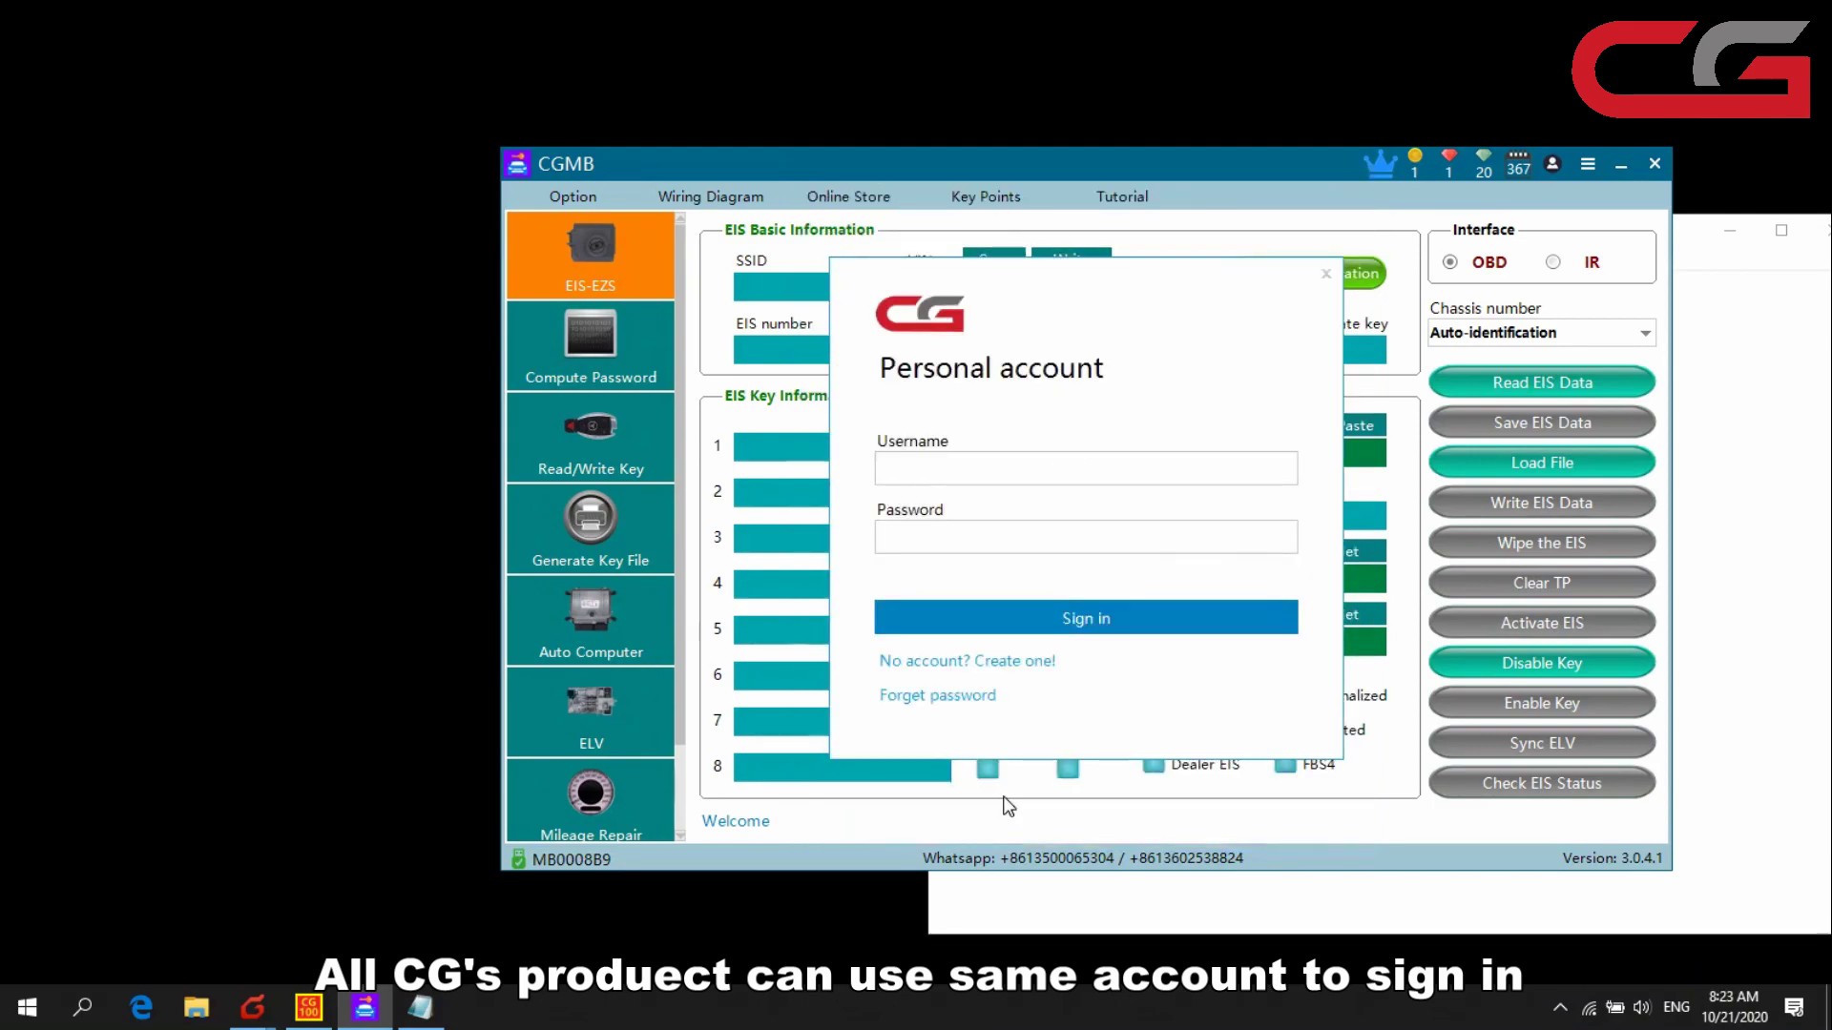
pyautogui.click(1763, 391)
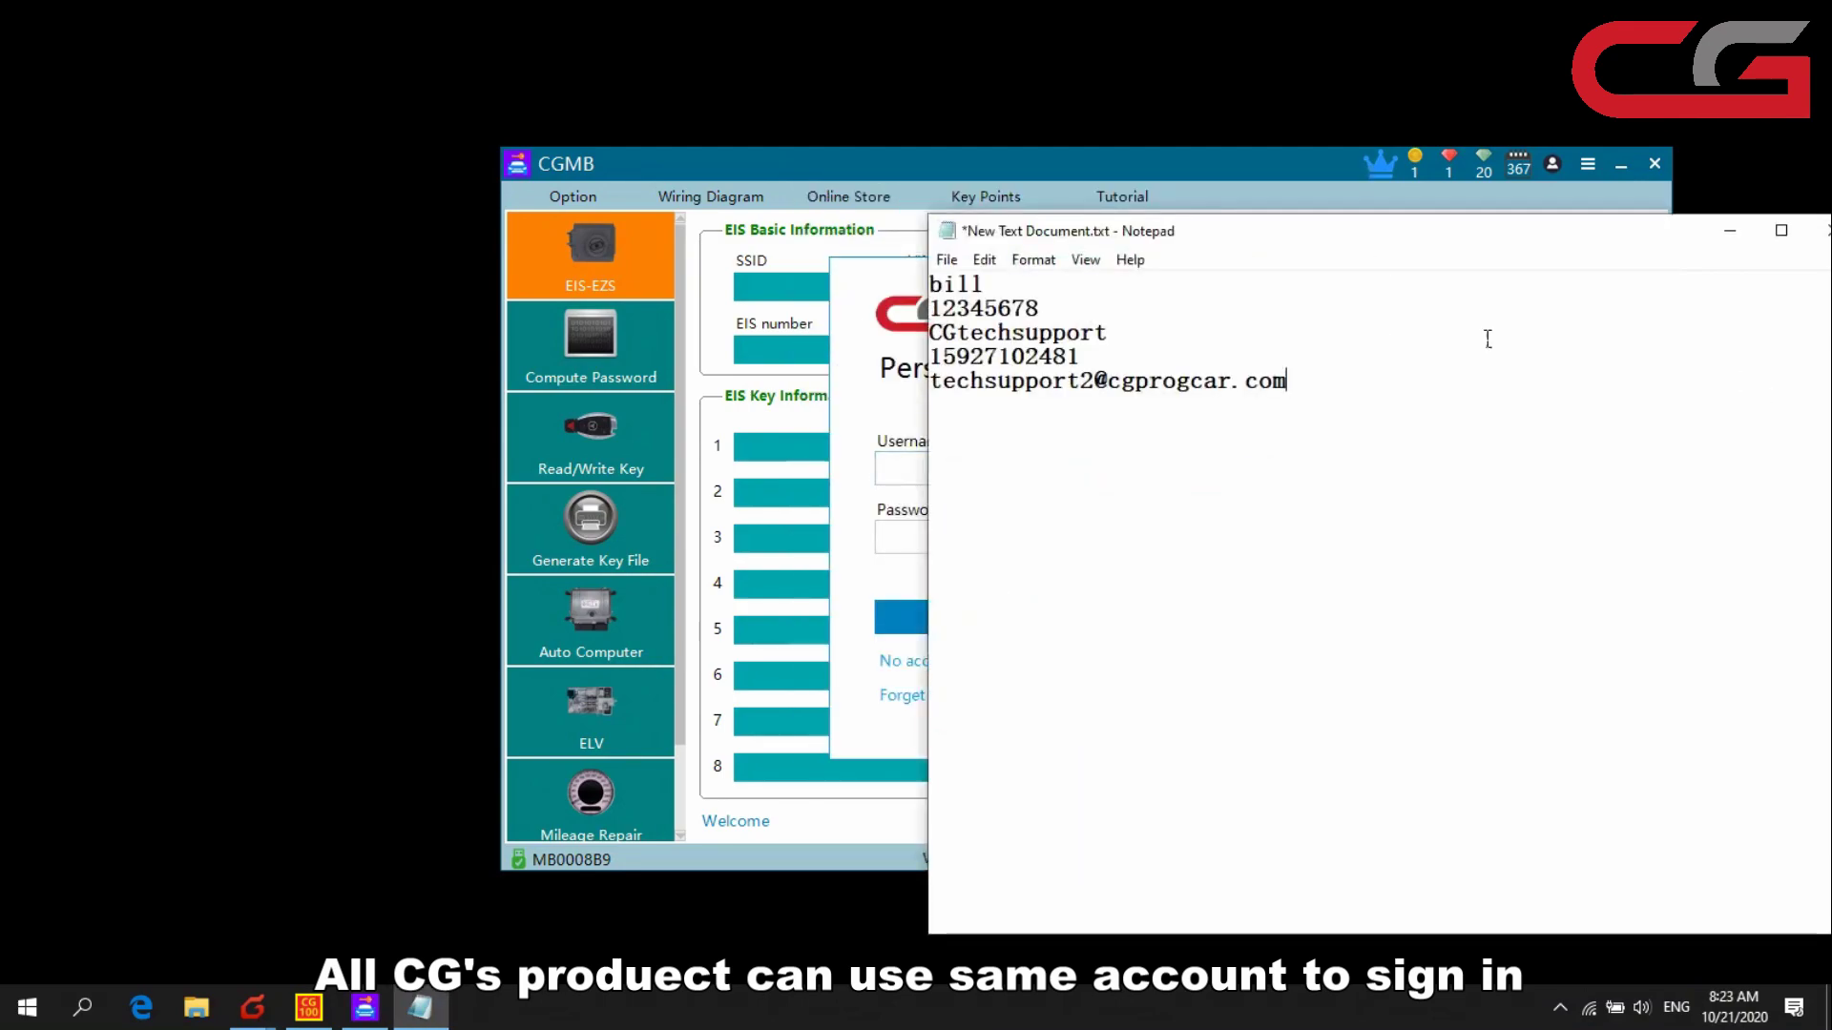
pyautogui.moveTo(1026, 291); pyautogui.dragTo(924, 286)
pyautogui.hotkey('ctrl', 'c')
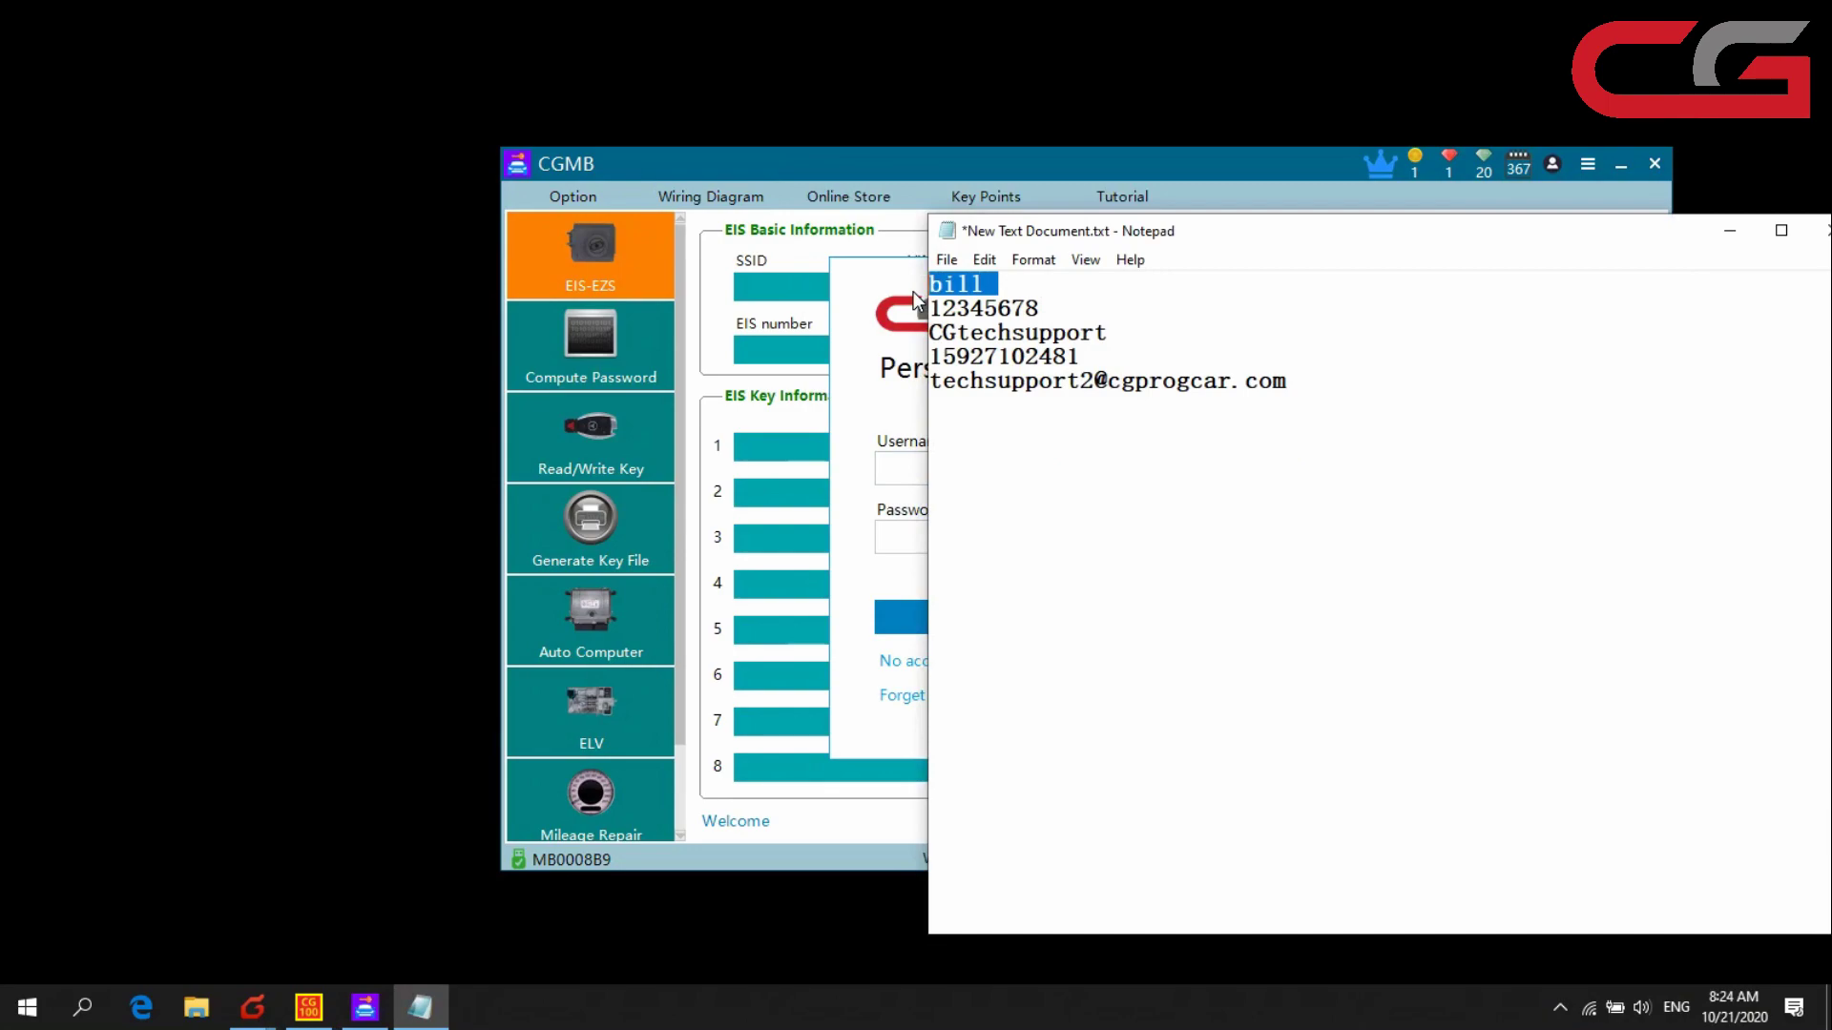
pyautogui.click(897, 282)
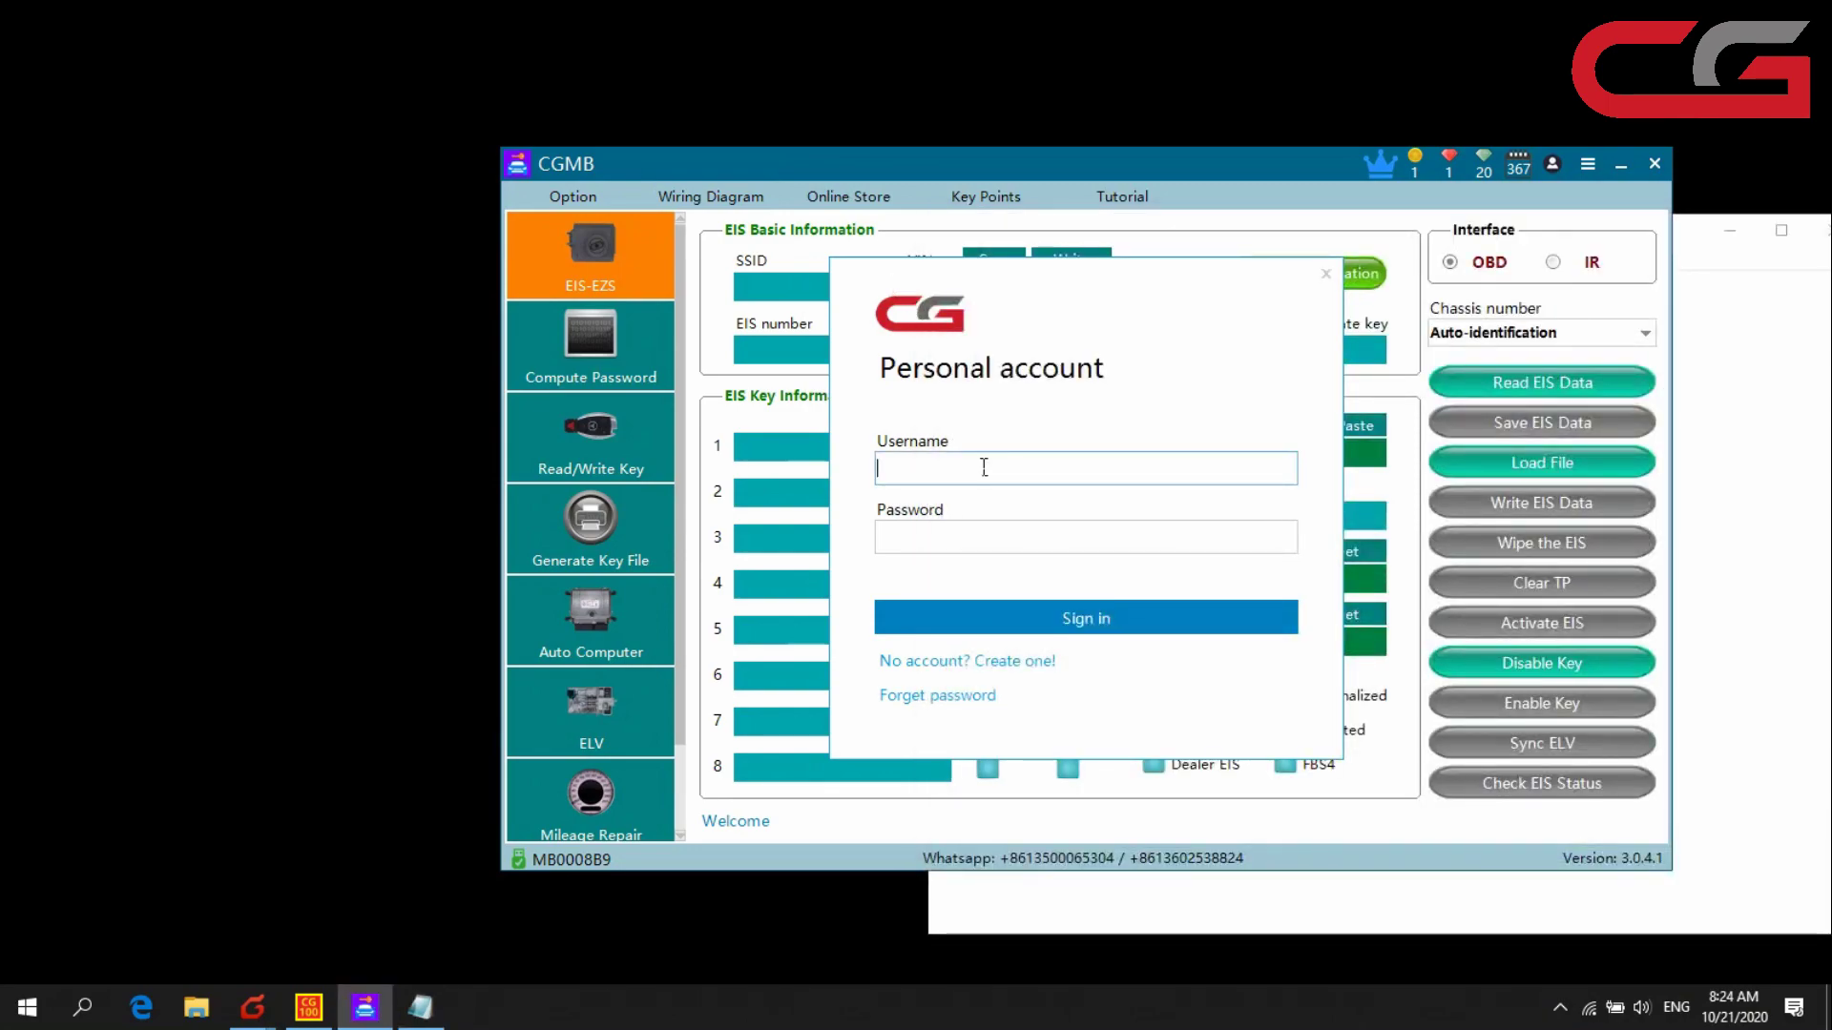
pyautogui.hotkey('ctrl', 'v')
# - Paste the saved password into CGMB's password field and sign in
pyautogui.click(1741, 448)
pyautogui.click(1091, 318)
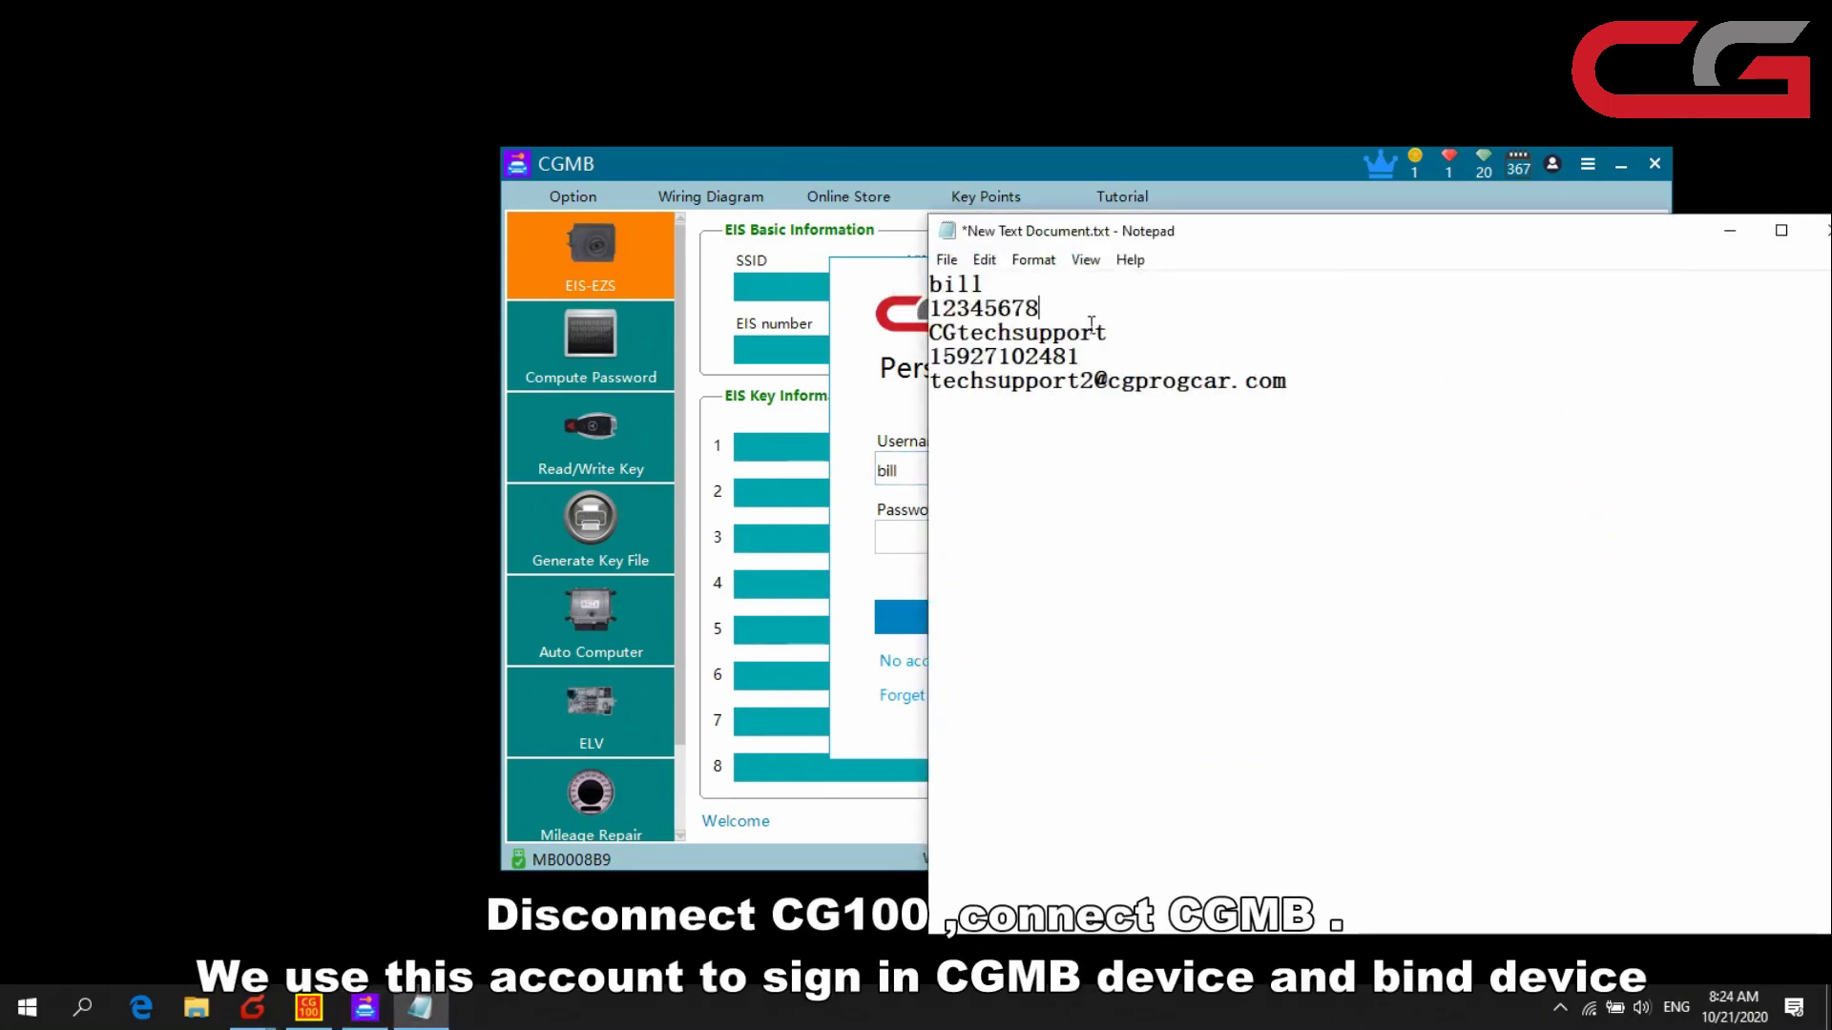
pyautogui.moveTo(1090, 322); pyautogui.dragTo(929, 308)
pyautogui.click(898, 542)
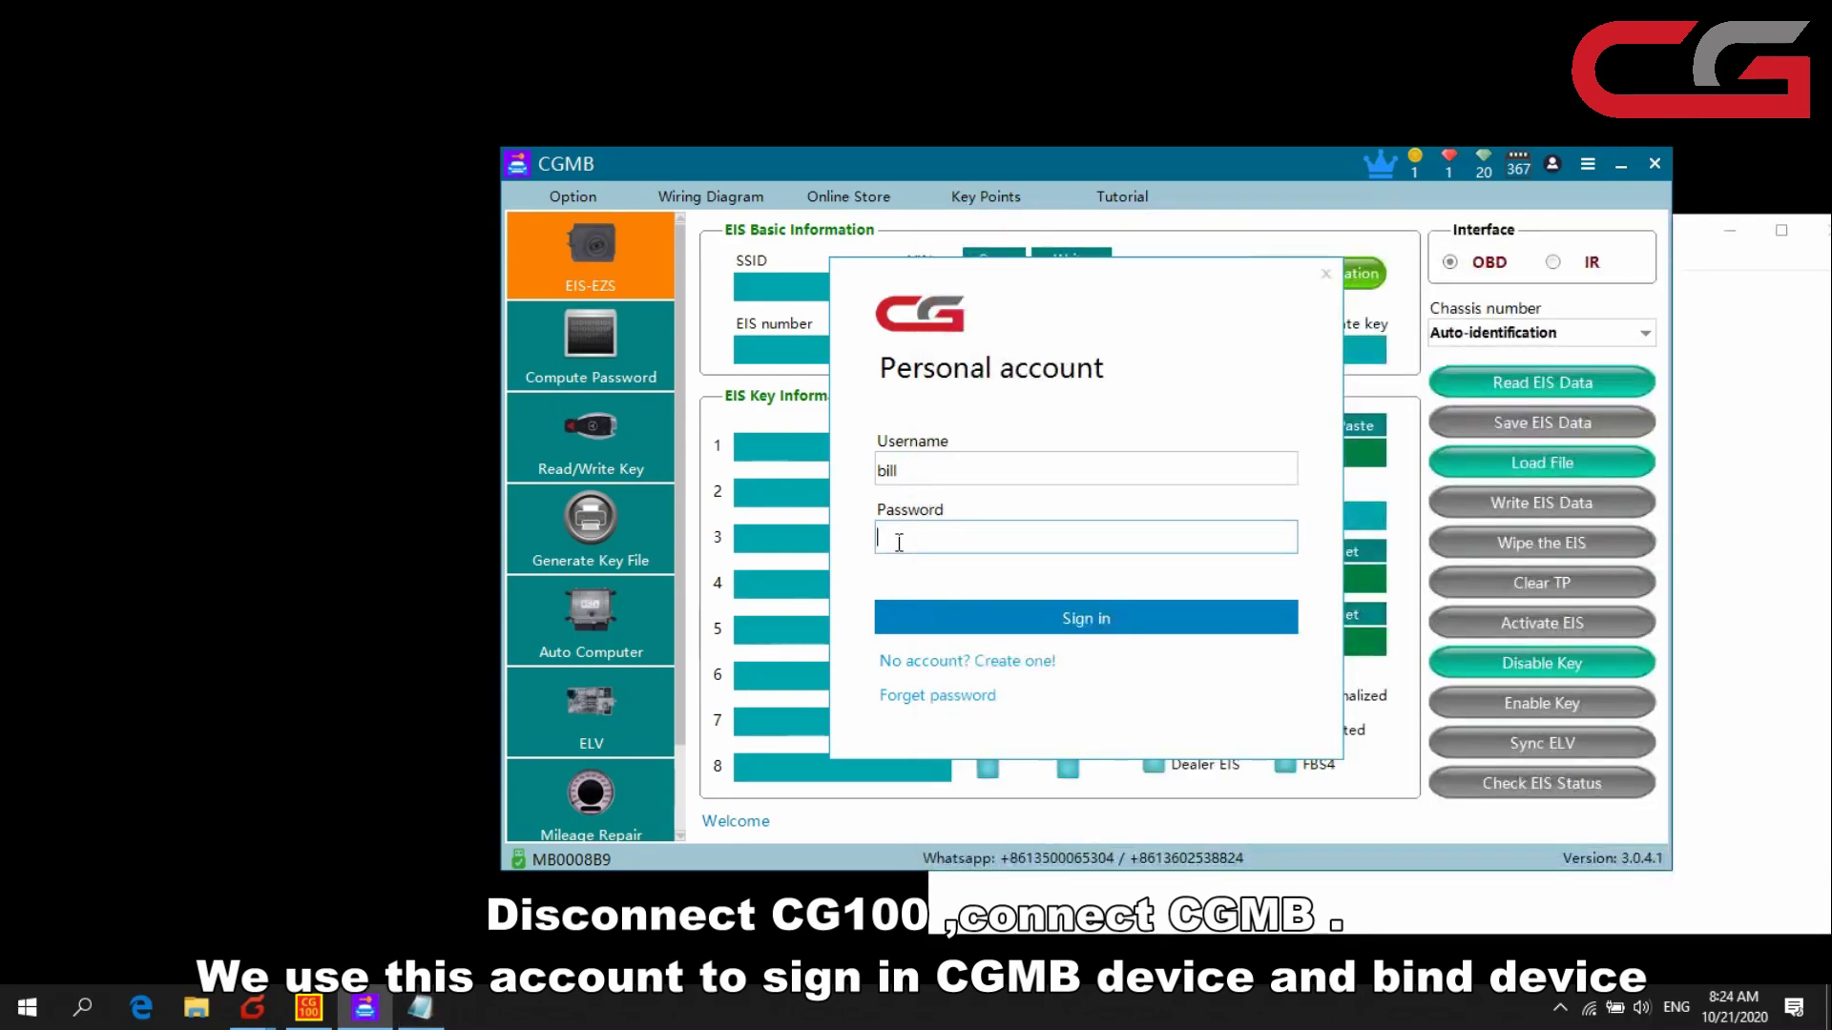
pyautogui.hotkey('ctrl', 'v')
pyautogui.click(960, 615)
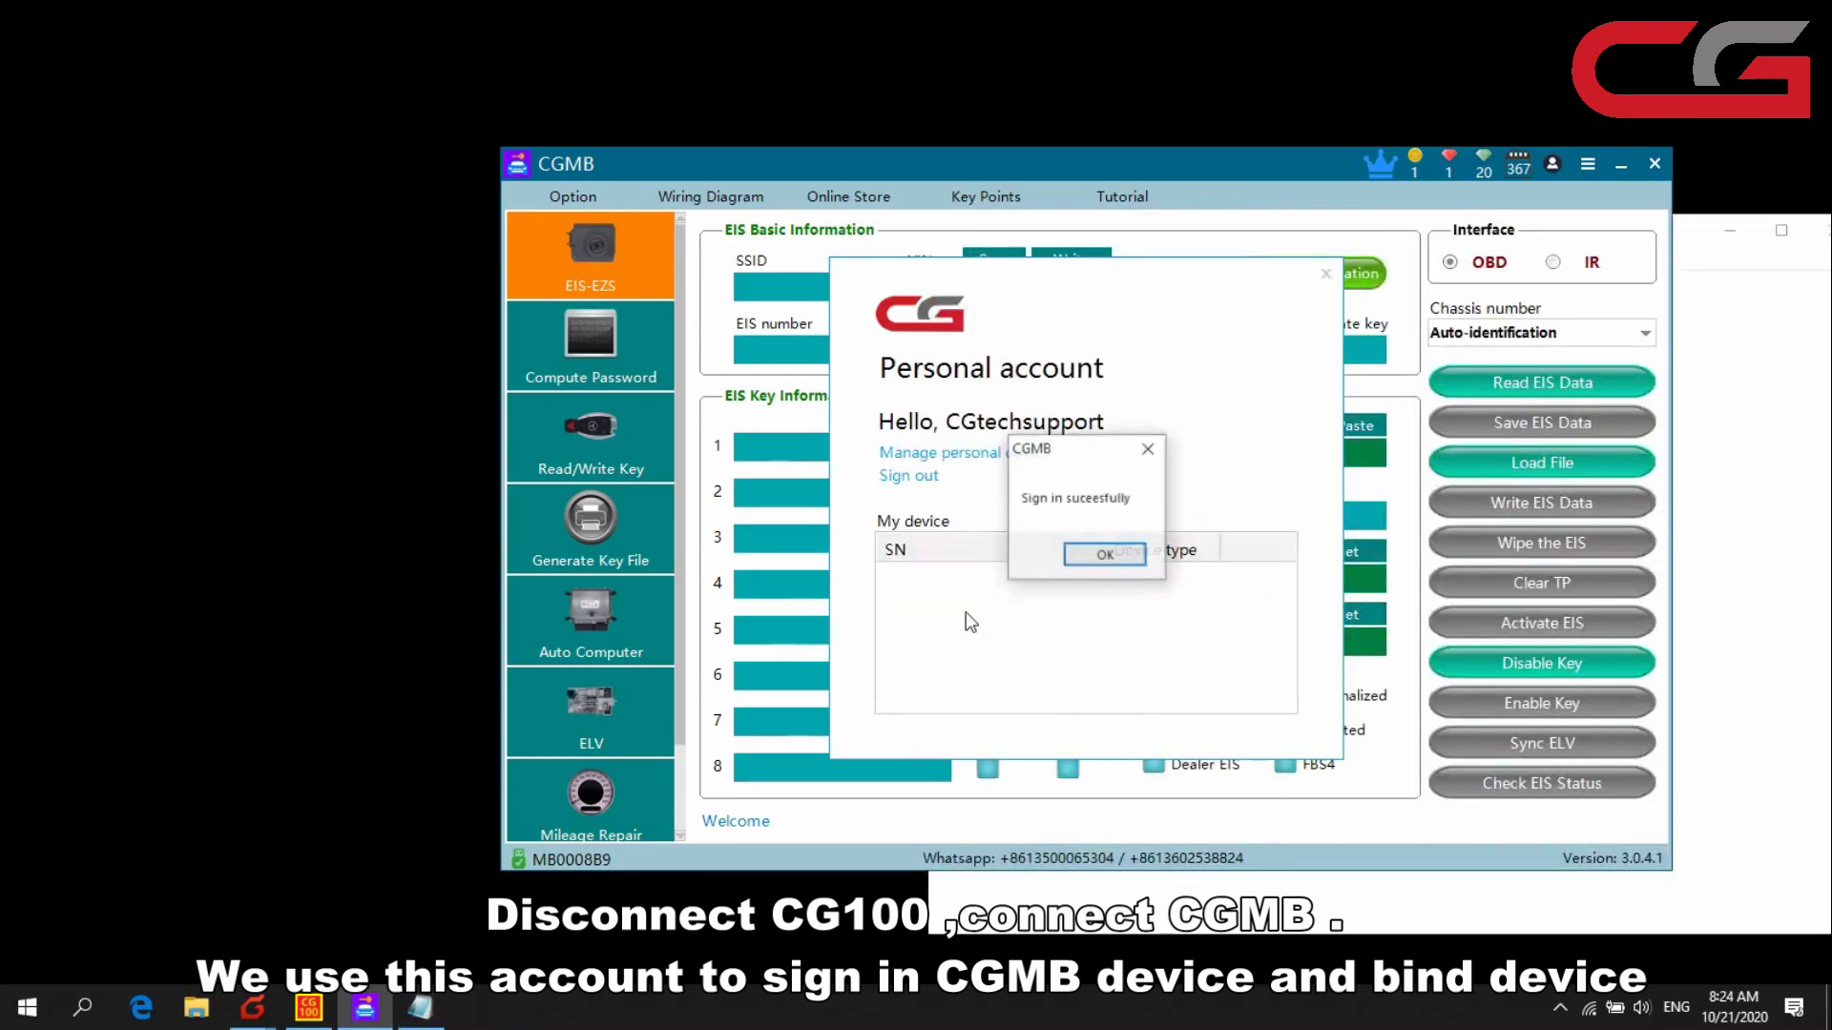
# - Bind the CGMB device to the account, close the account panel and minimize the notes
pyautogui.click(1103, 557)
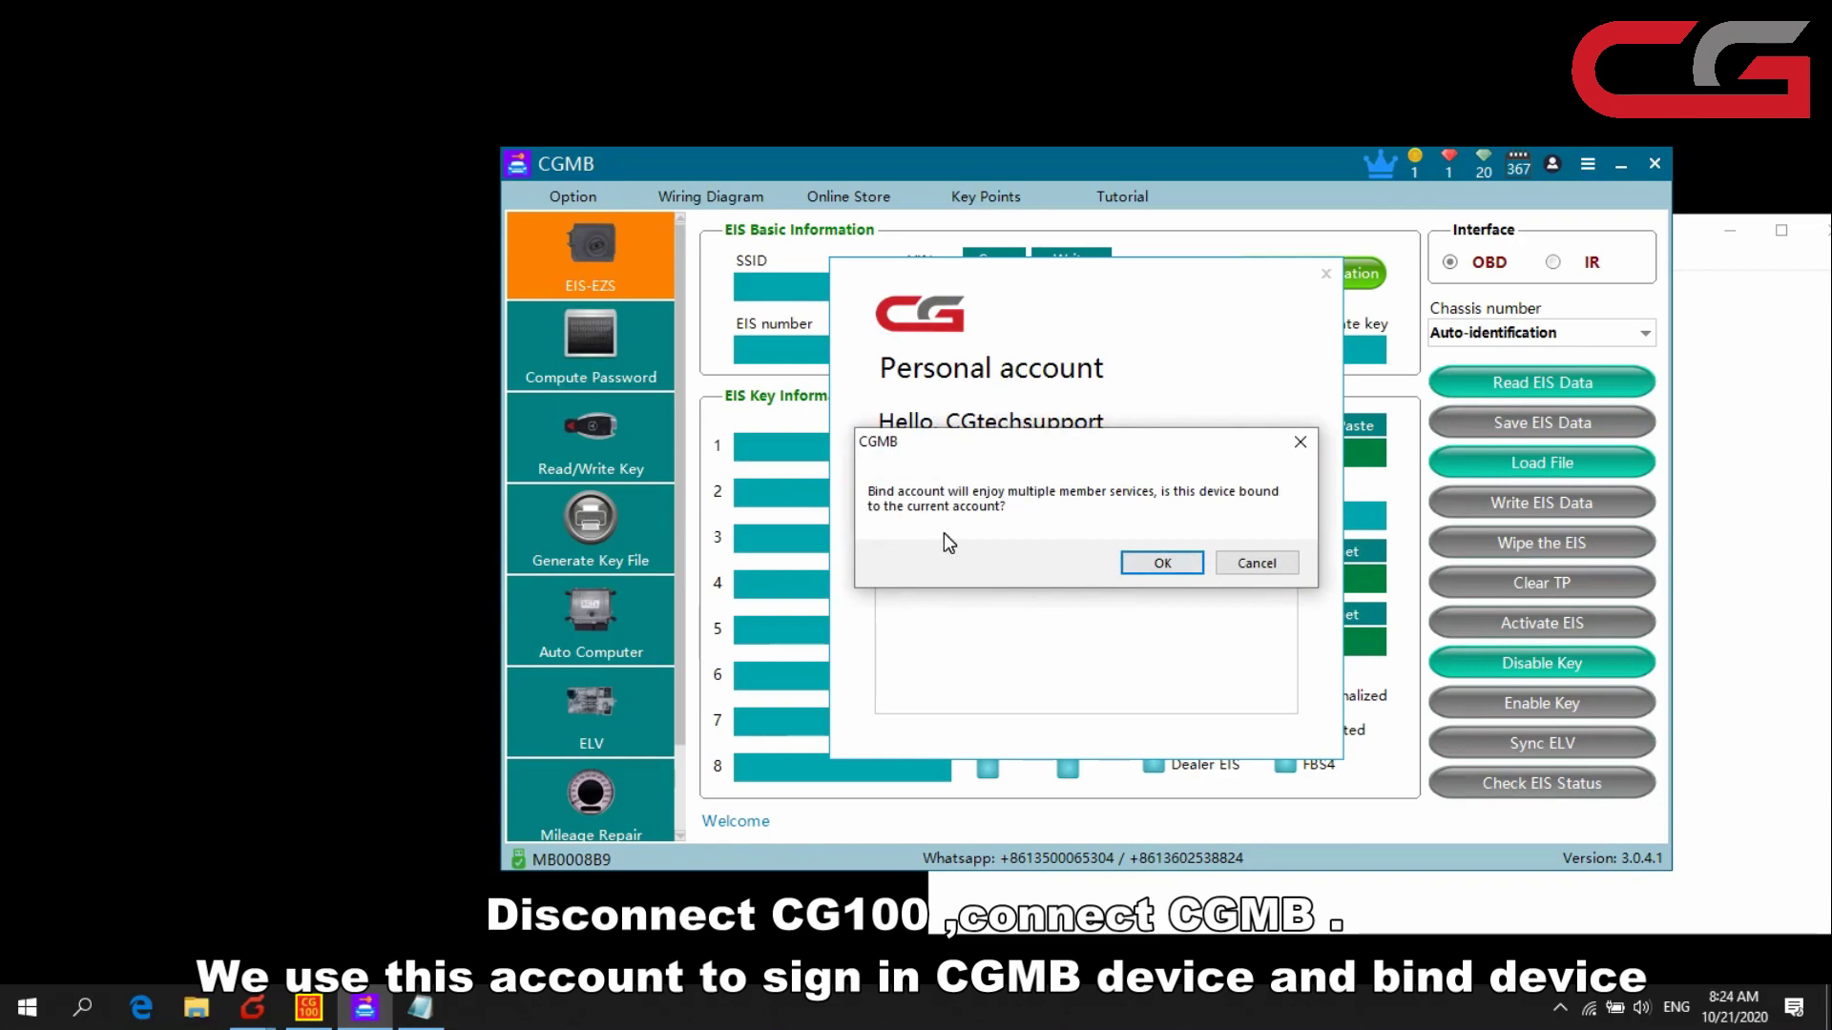
pyautogui.click(1162, 563)
pyautogui.click(1136, 556)
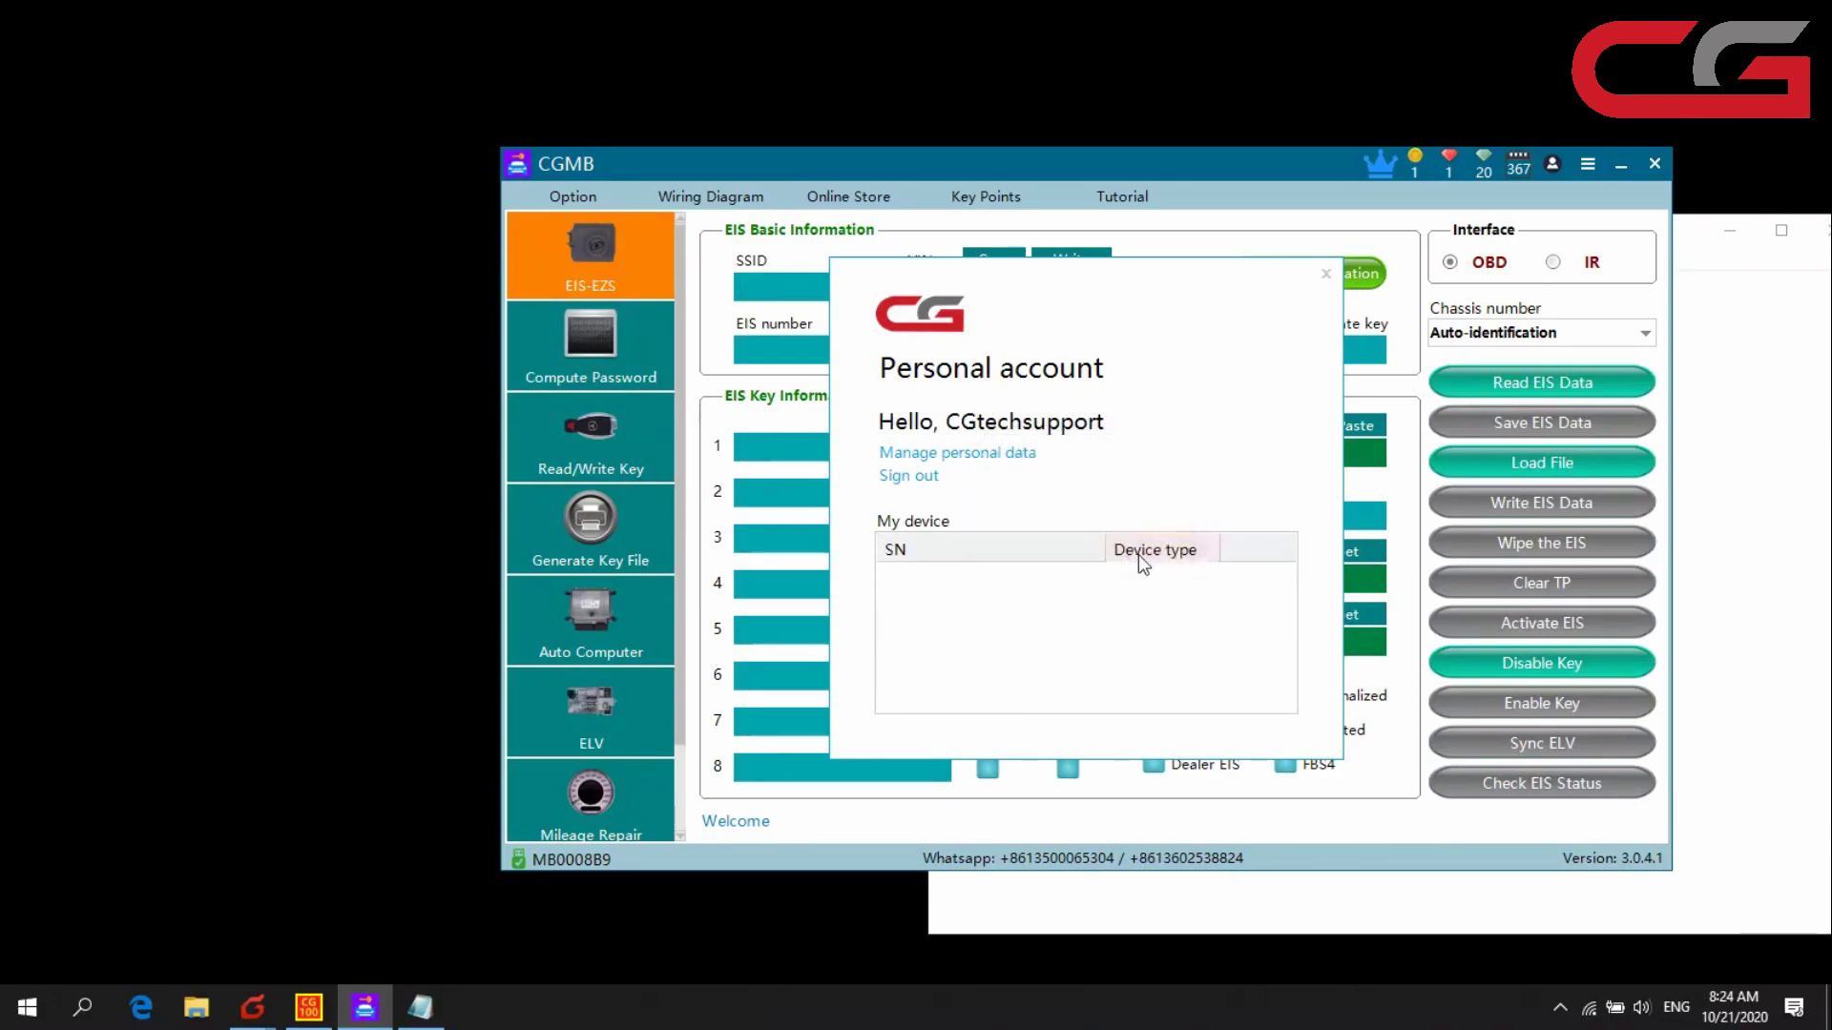
pyautogui.click(1325, 275)
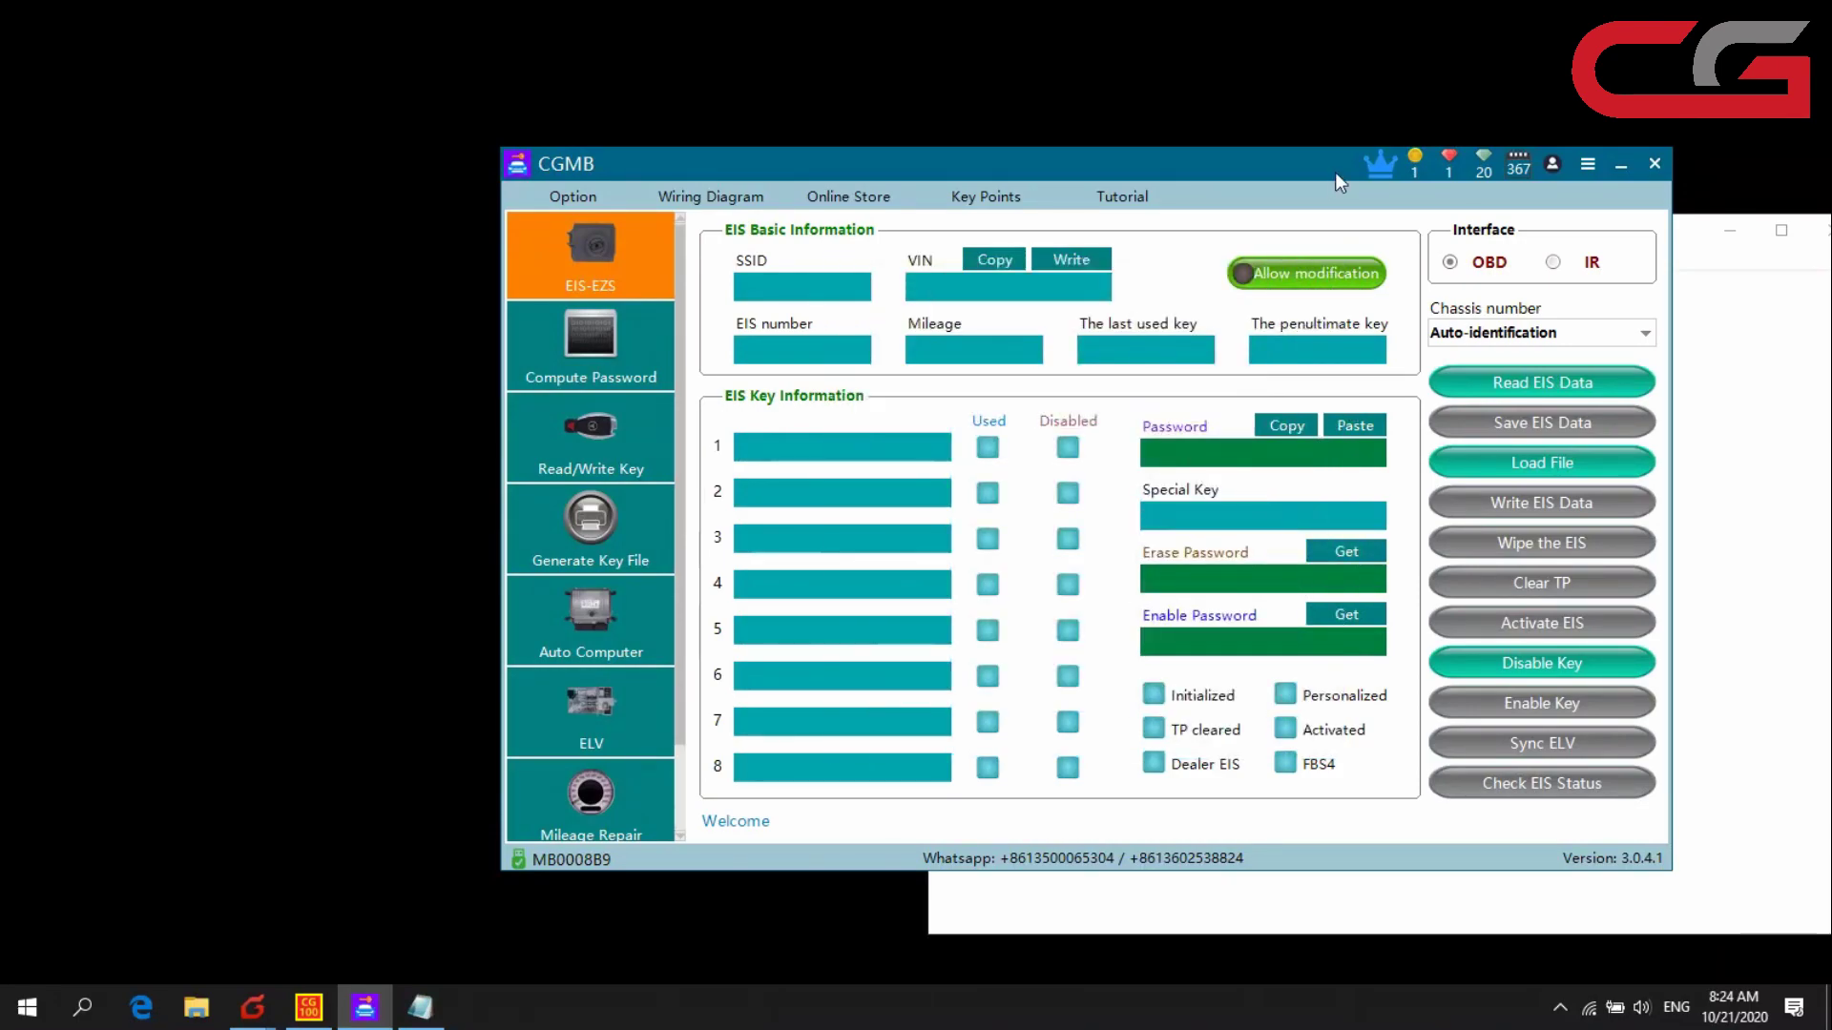
pyautogui.click(1553, 165)
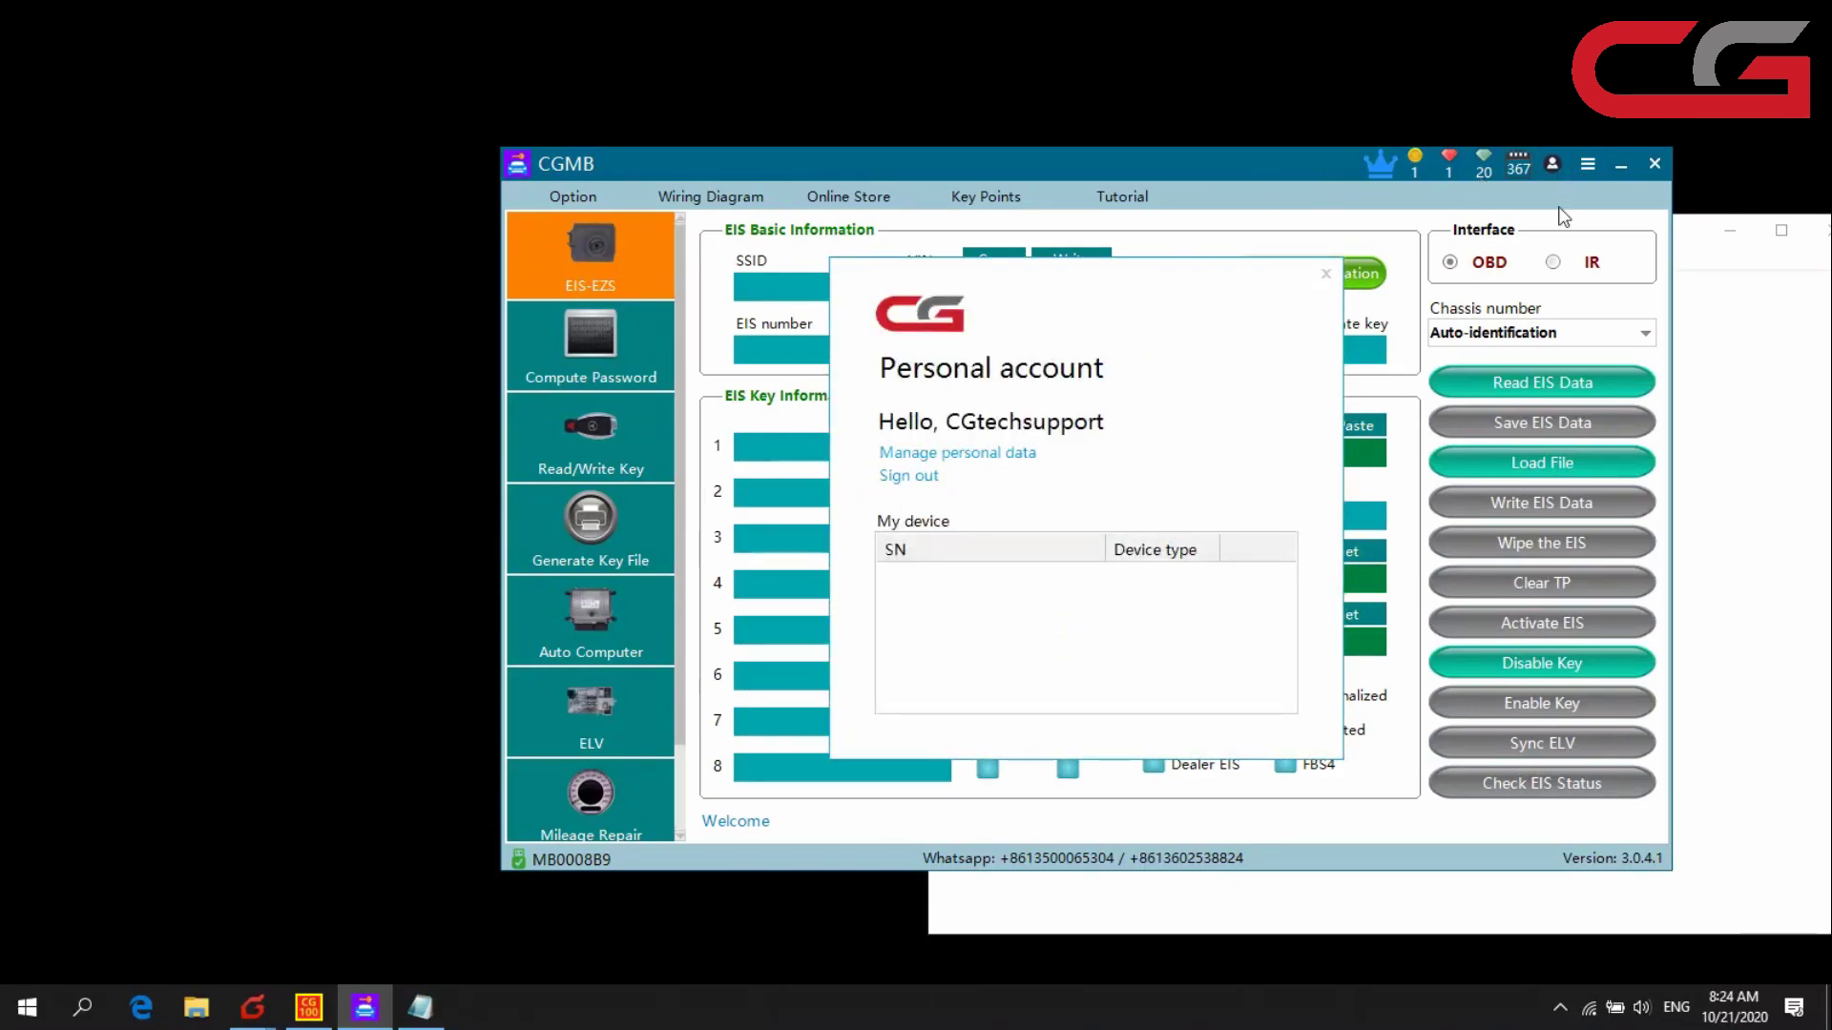
pyautogui.click(1325, 275)
pyautogui.click(1699, 355)
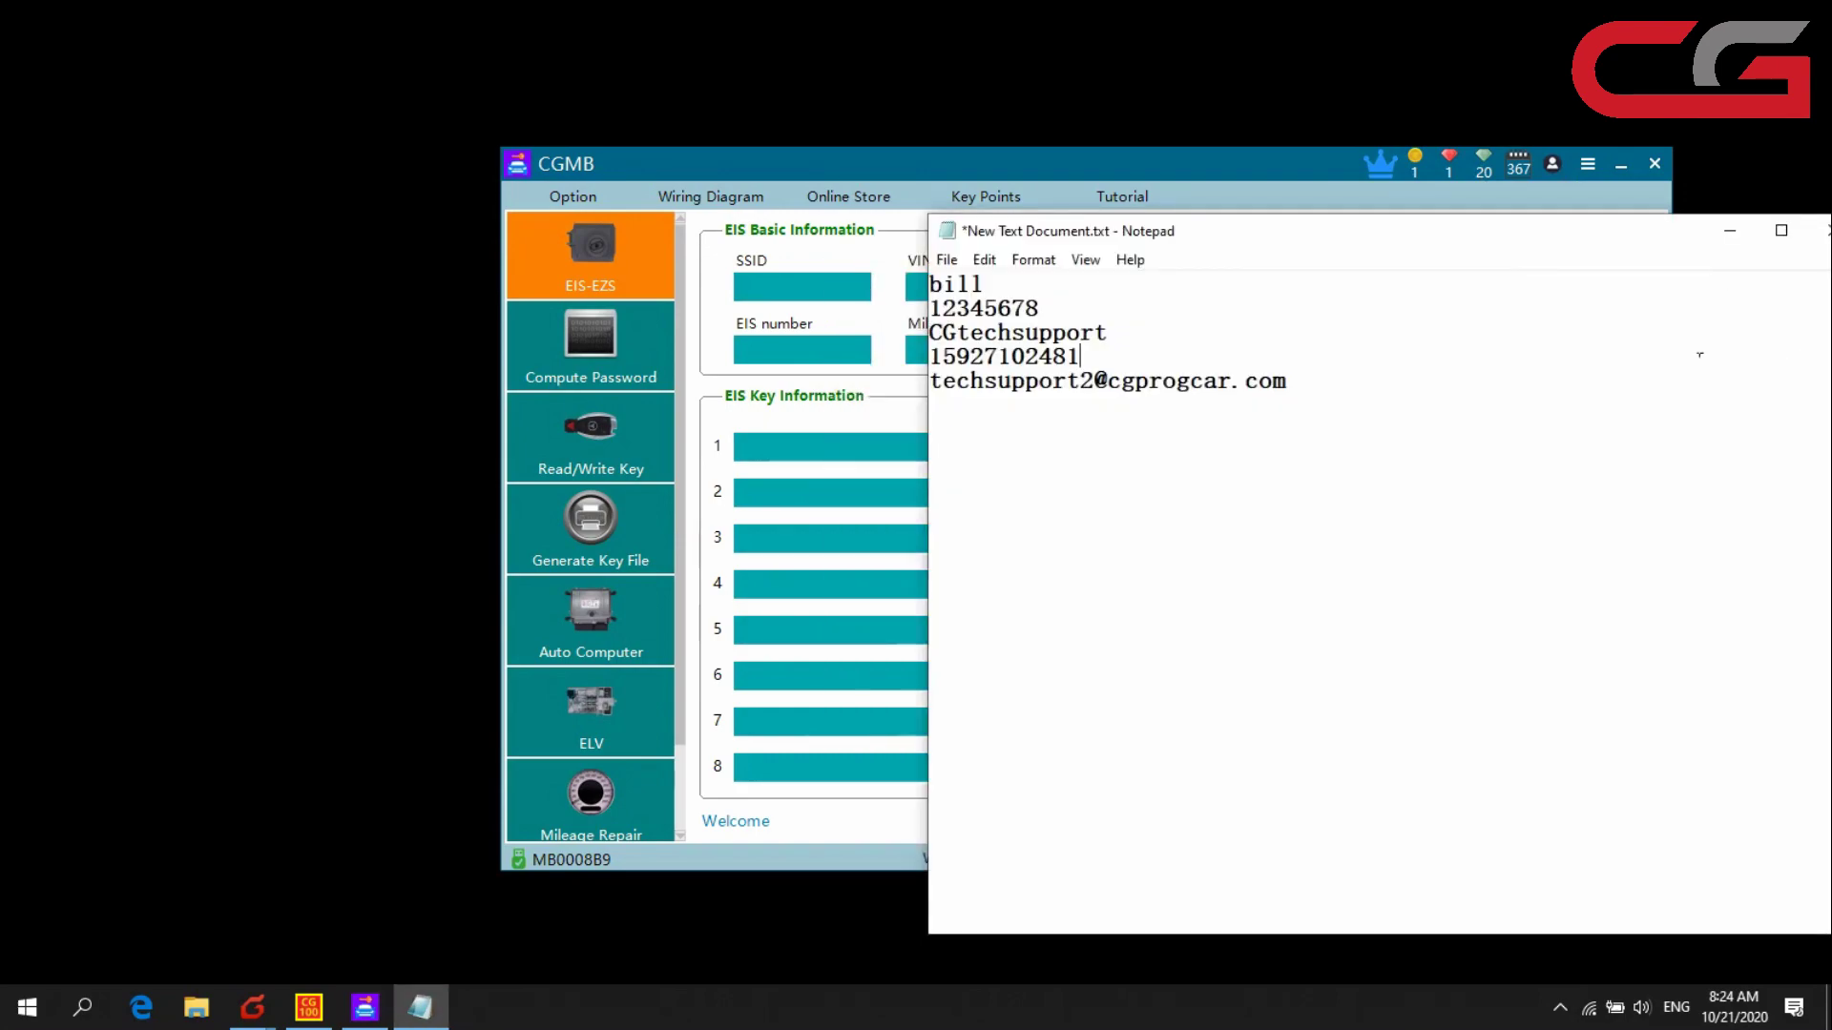
pyautogui.click(1743, 231)
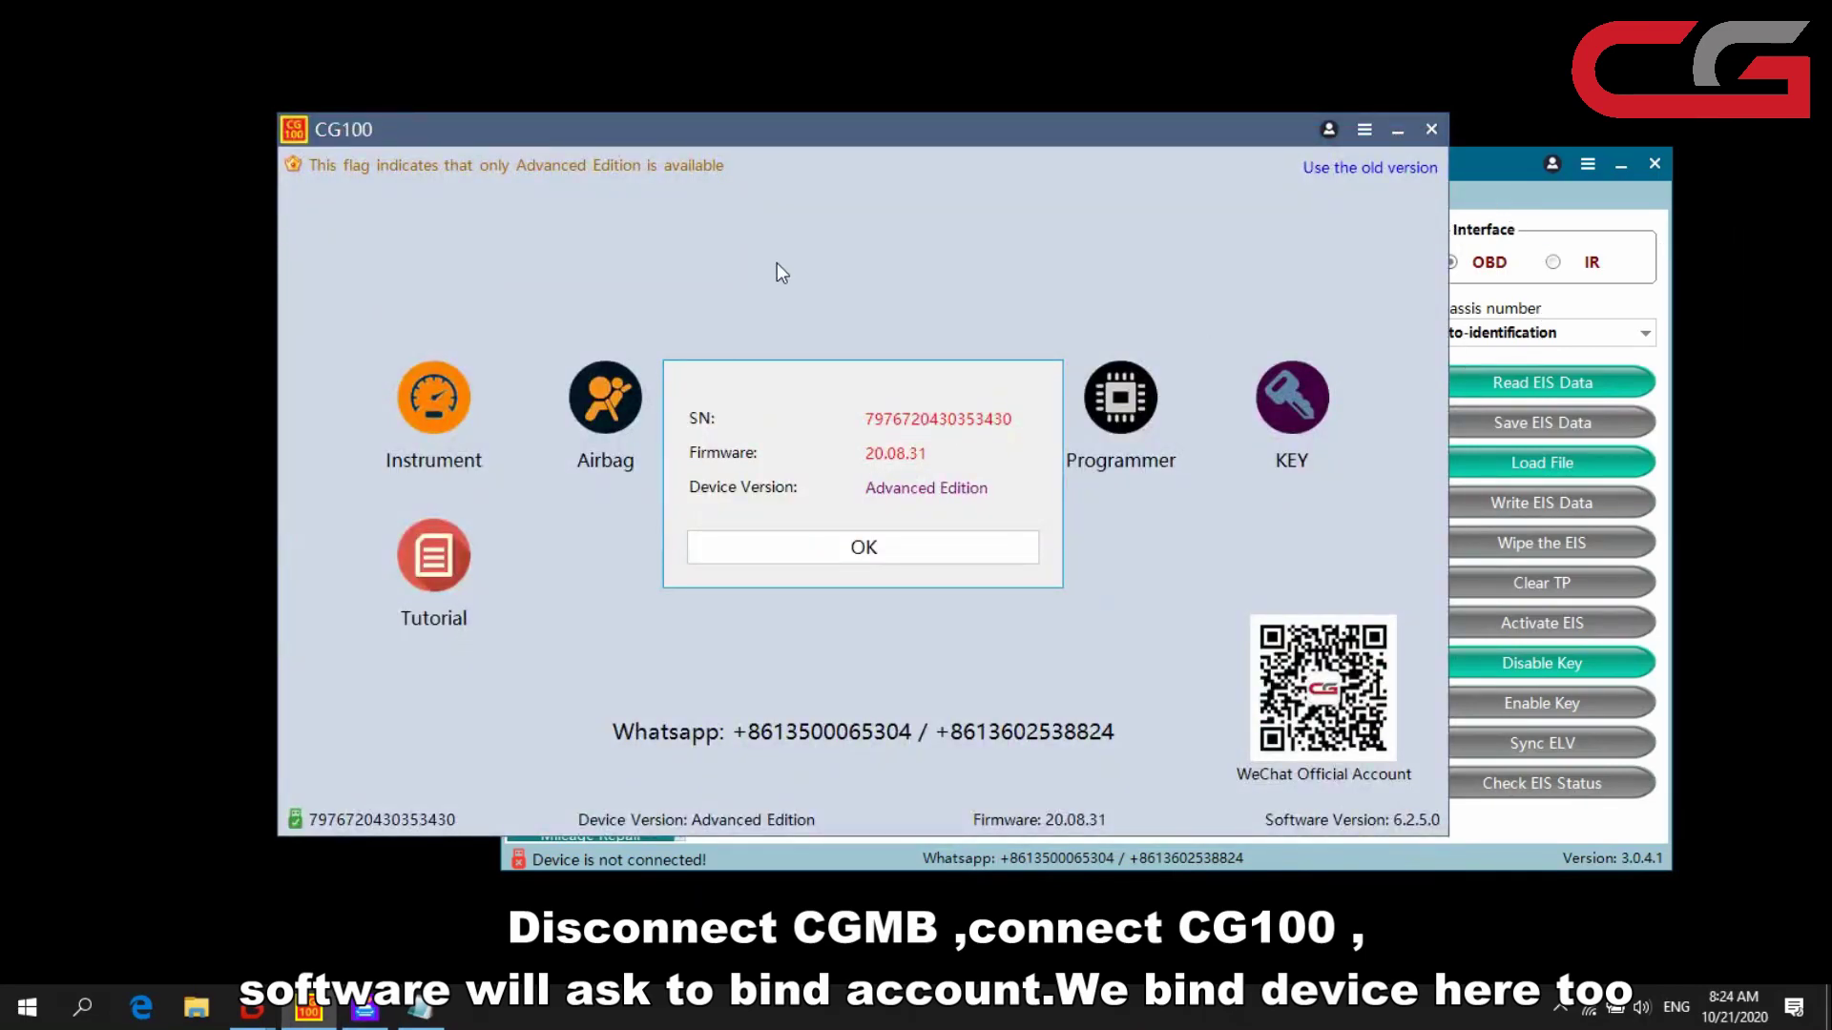
# - Acknowledge the CG100 device info and confirm binding it to the account
pyautogui.click(818, 540)
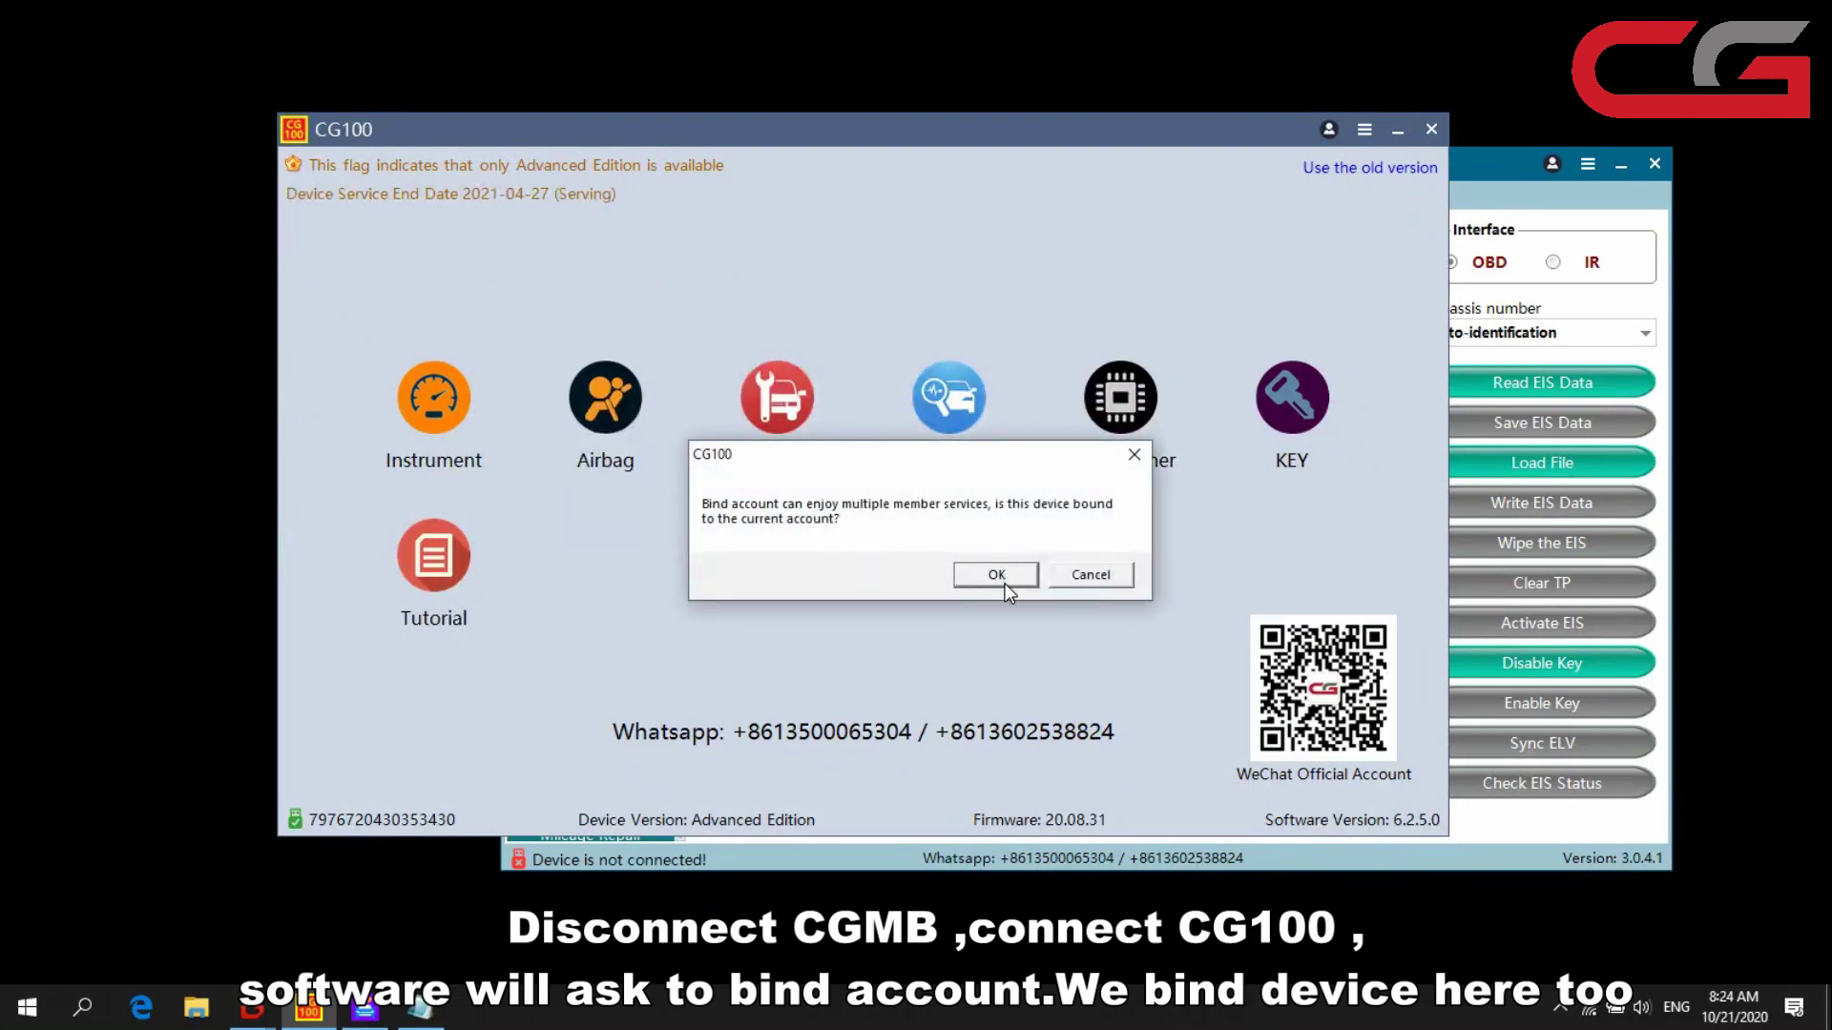
pyautogui.click(992, 578)
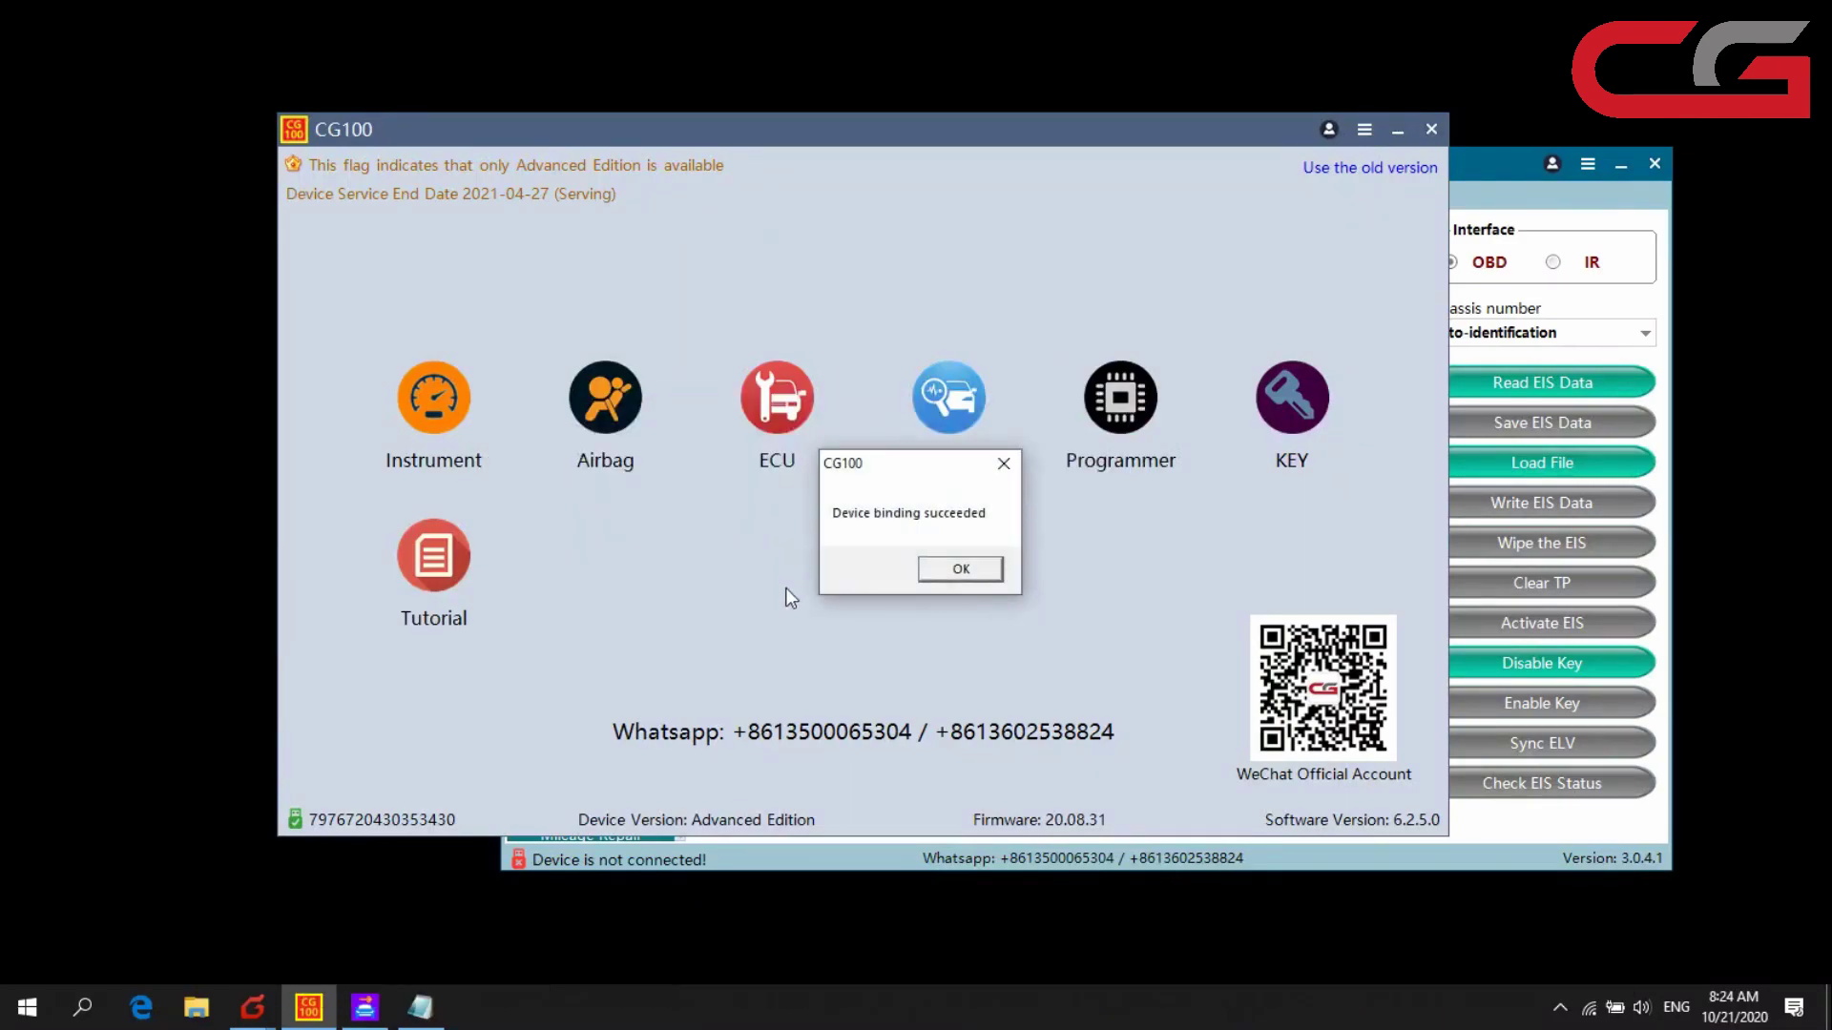
pyautogui.click(959, 571)
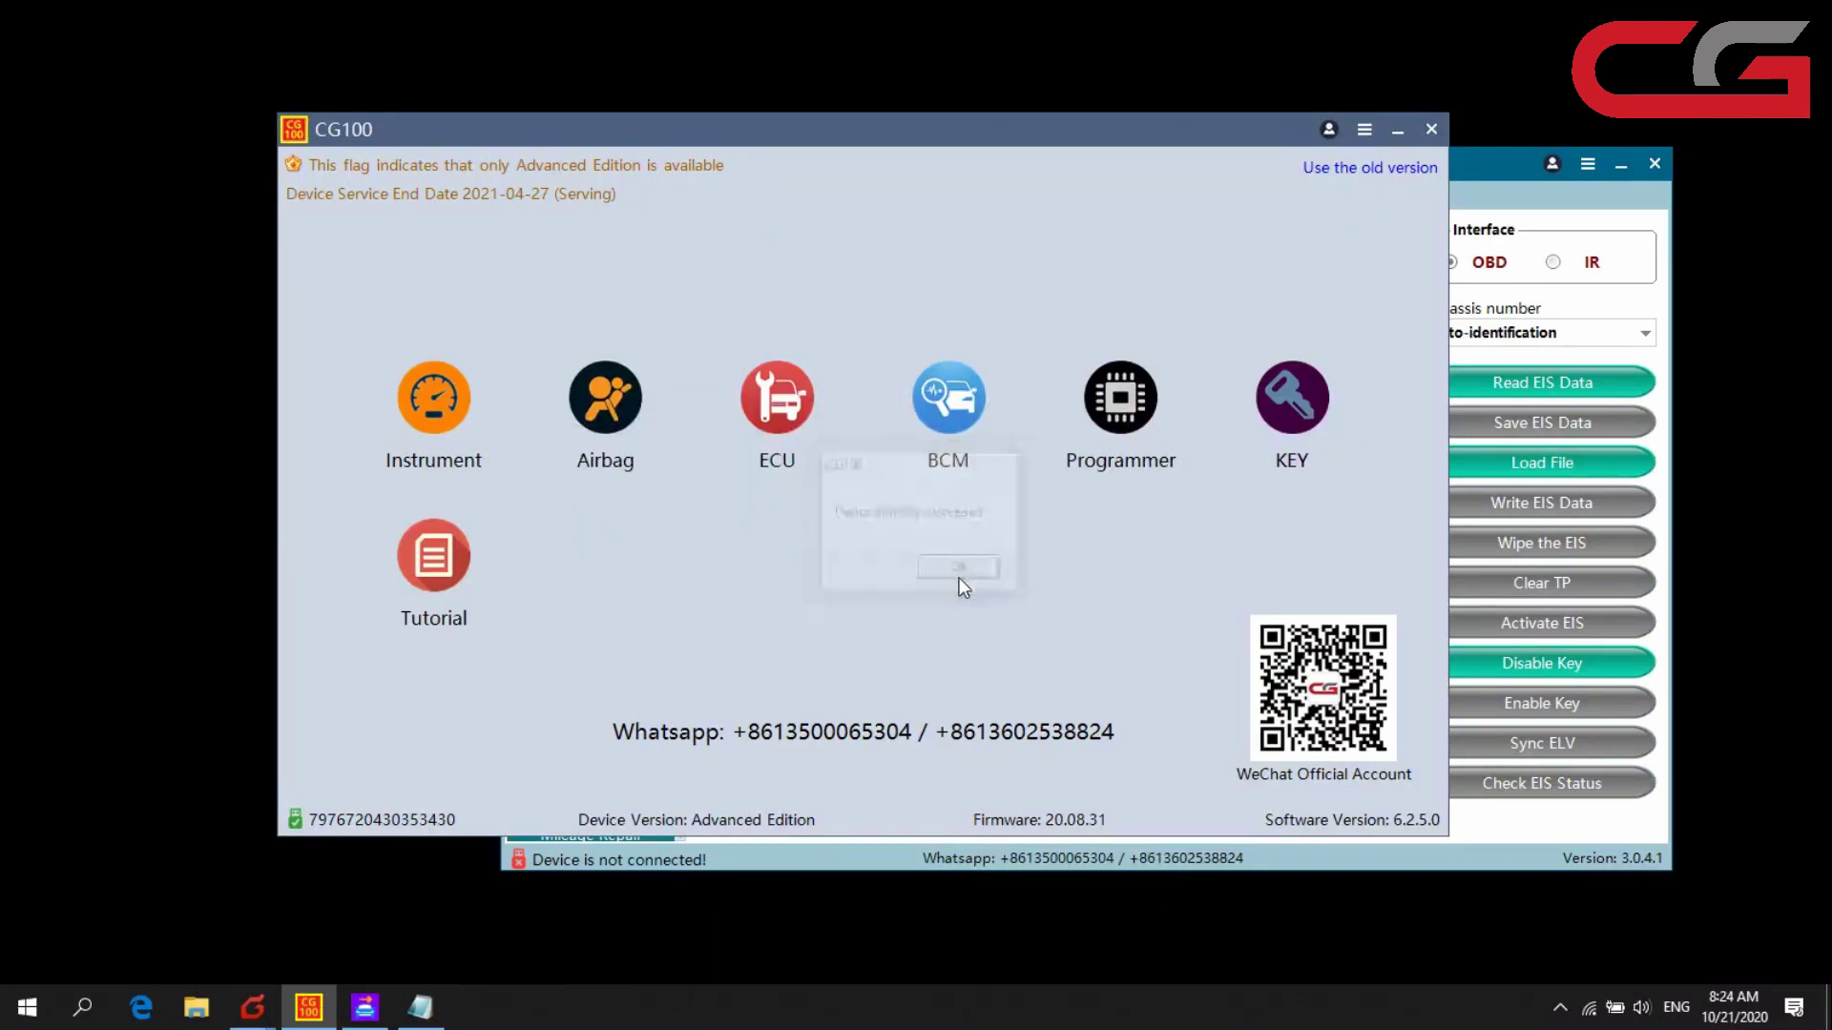
# - Check that CGMB and CG100 are both listed as bound devices, then sign out
pyautogui.click(1328, 129)
pyautogui.click(740, 541)
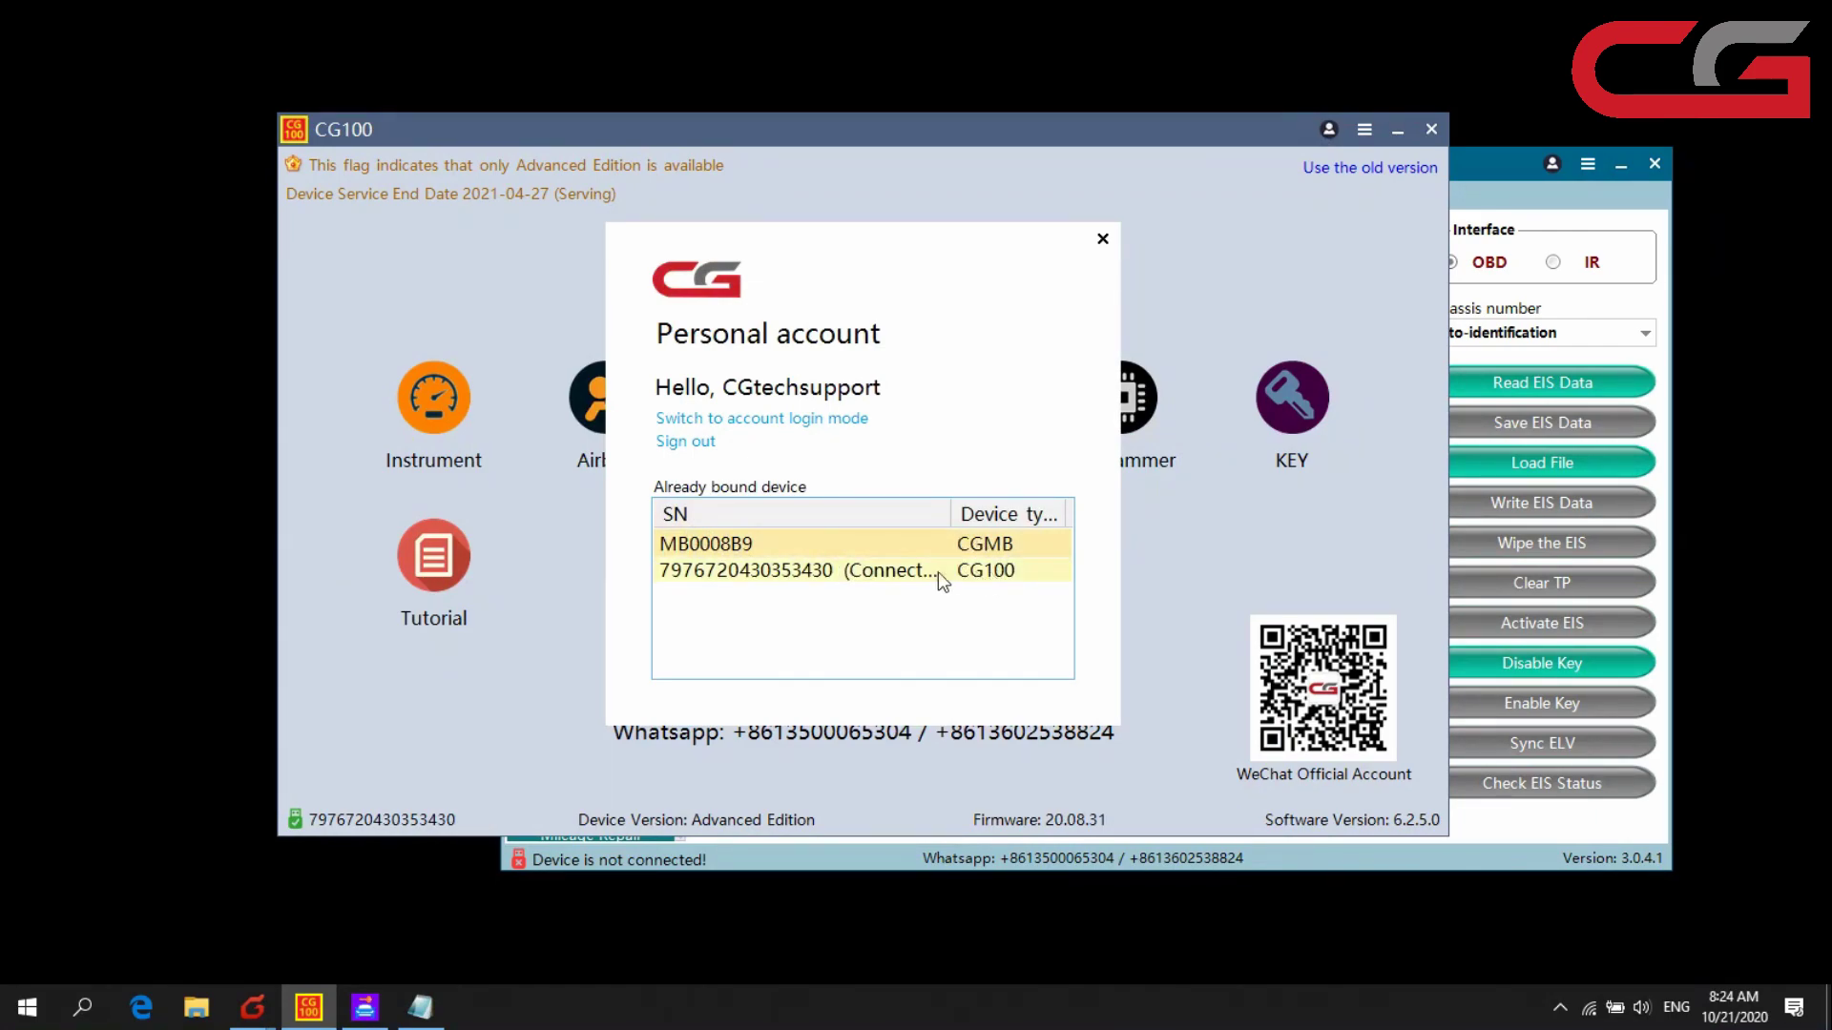
pyautogui.click(908, 573)
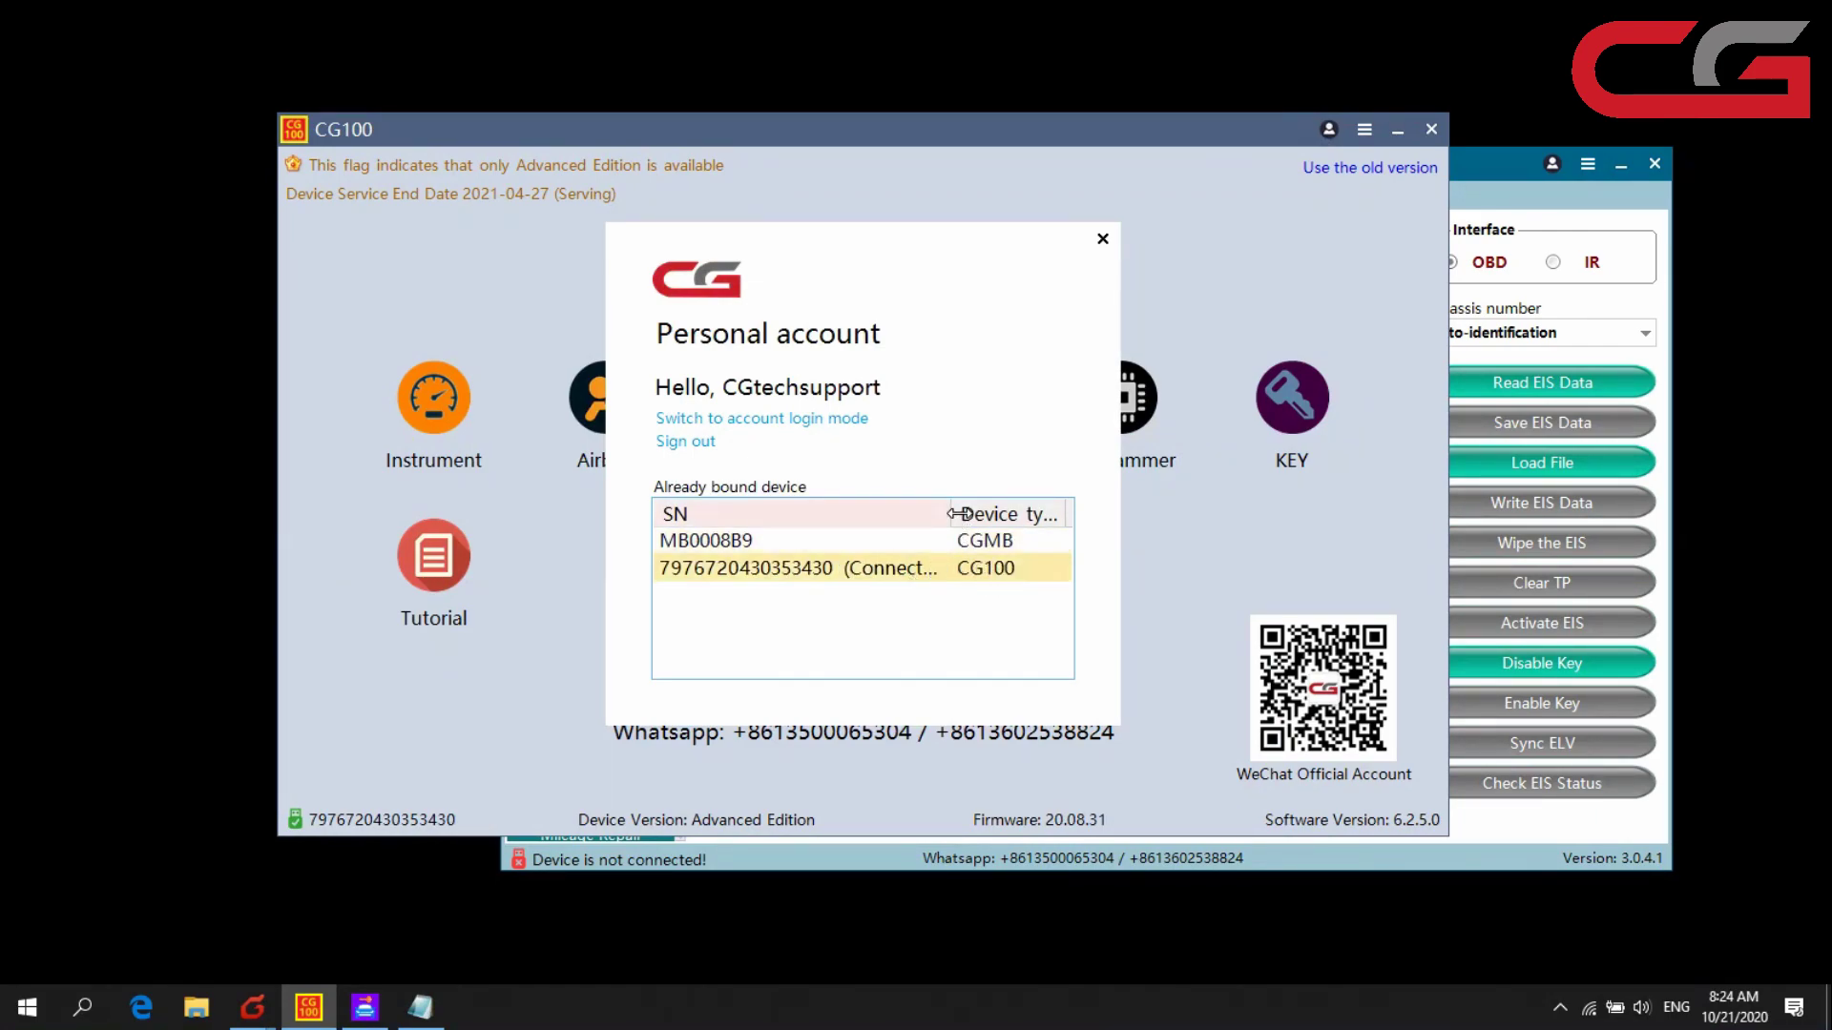
pyautogui.moveTo(952, 520); pyautogui.dragTo(897, 539)
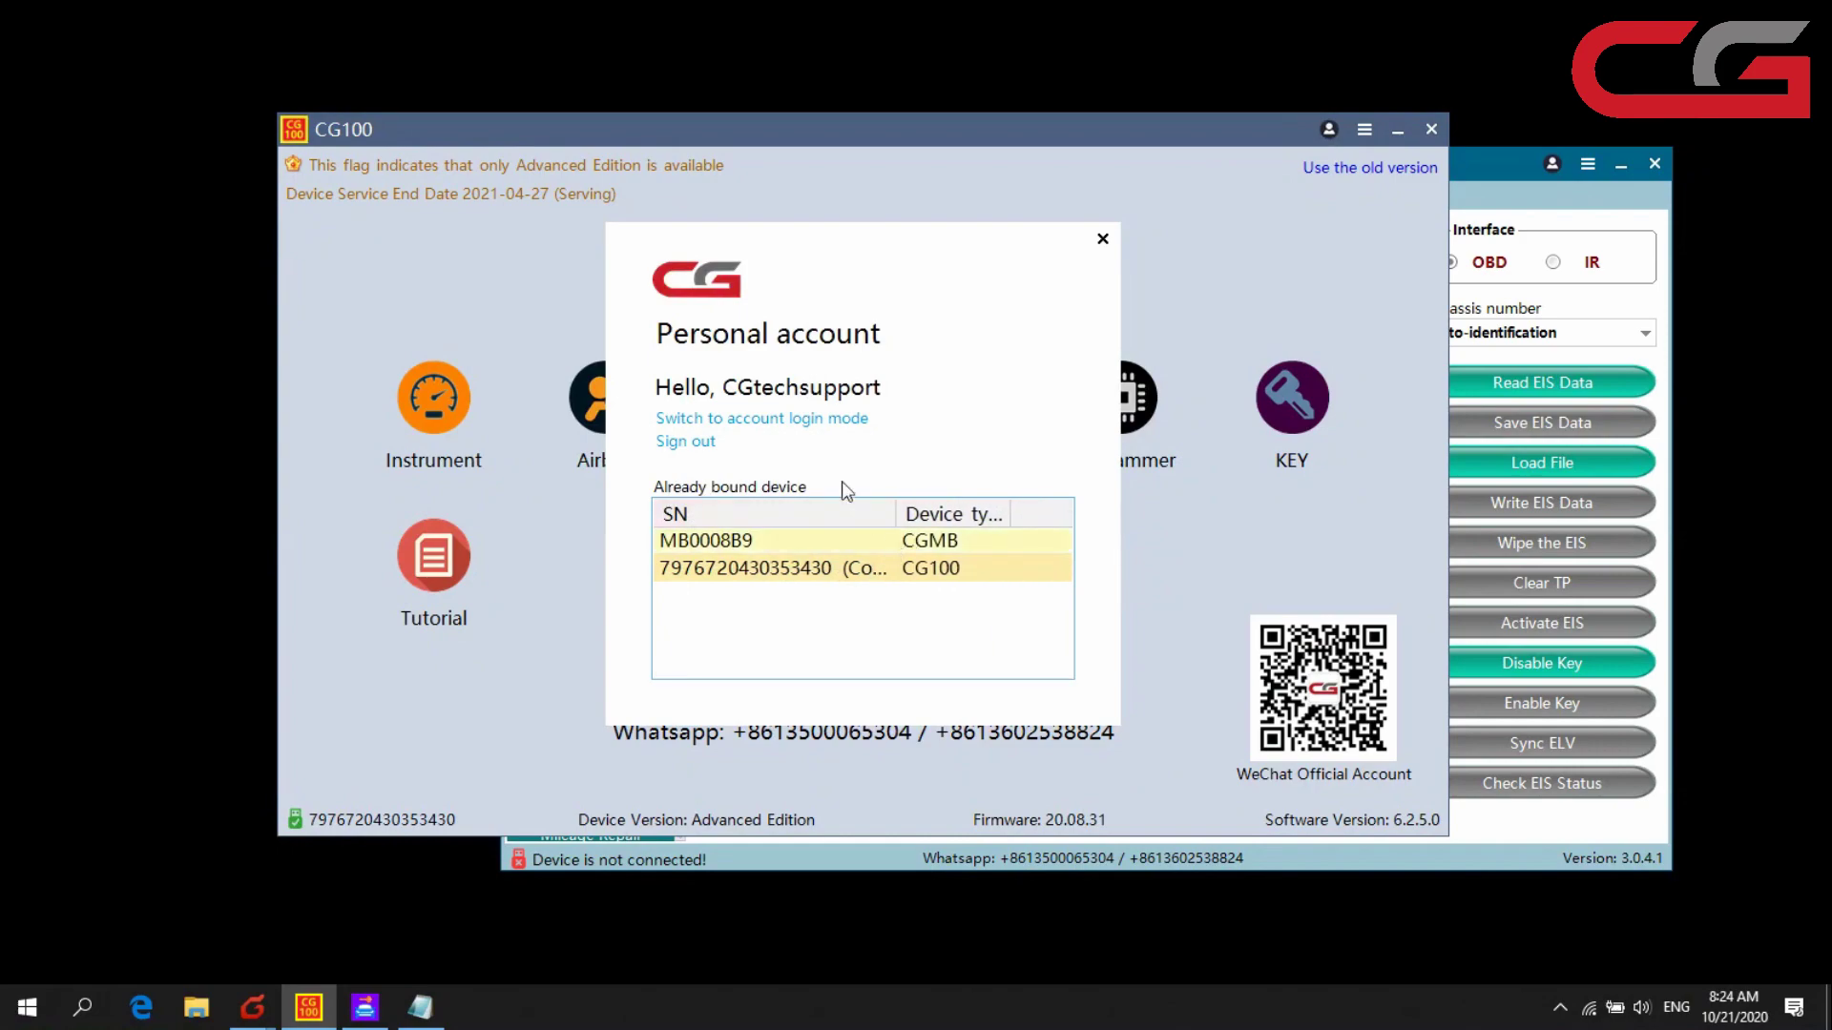
pyautogui.click(1103, 240)
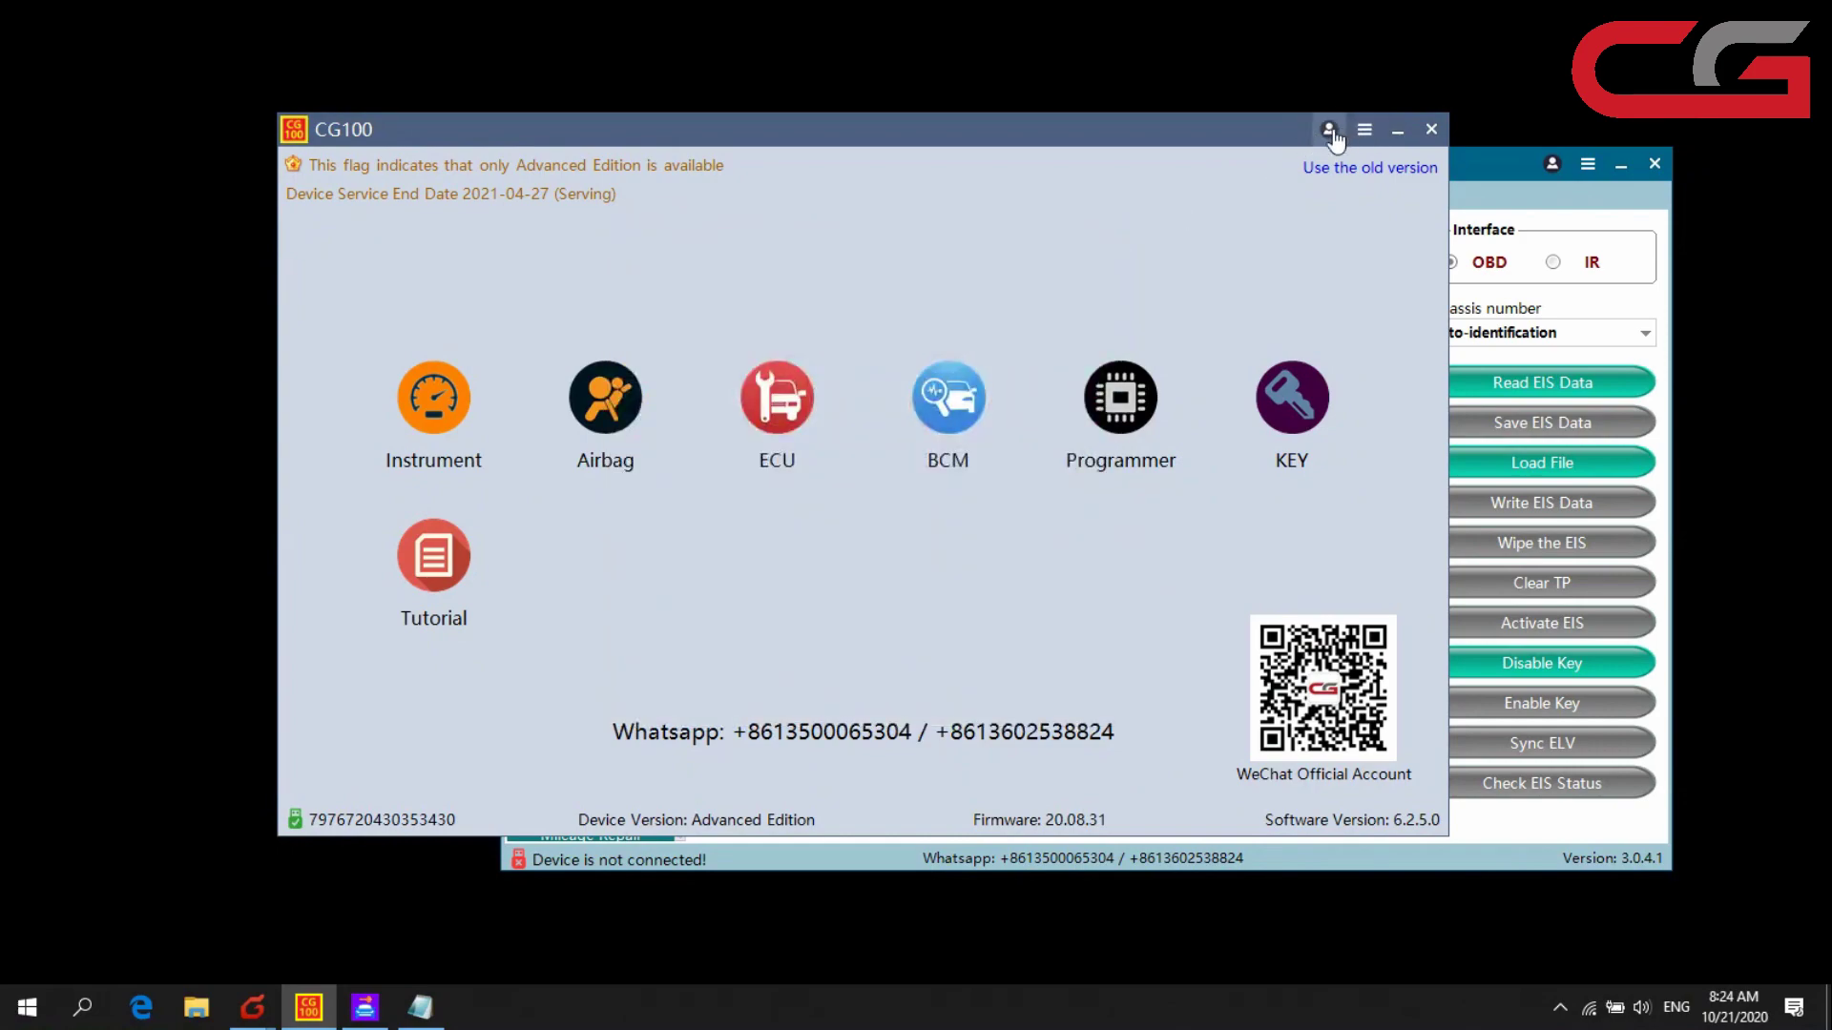
pyautogui.click(1328, 130)
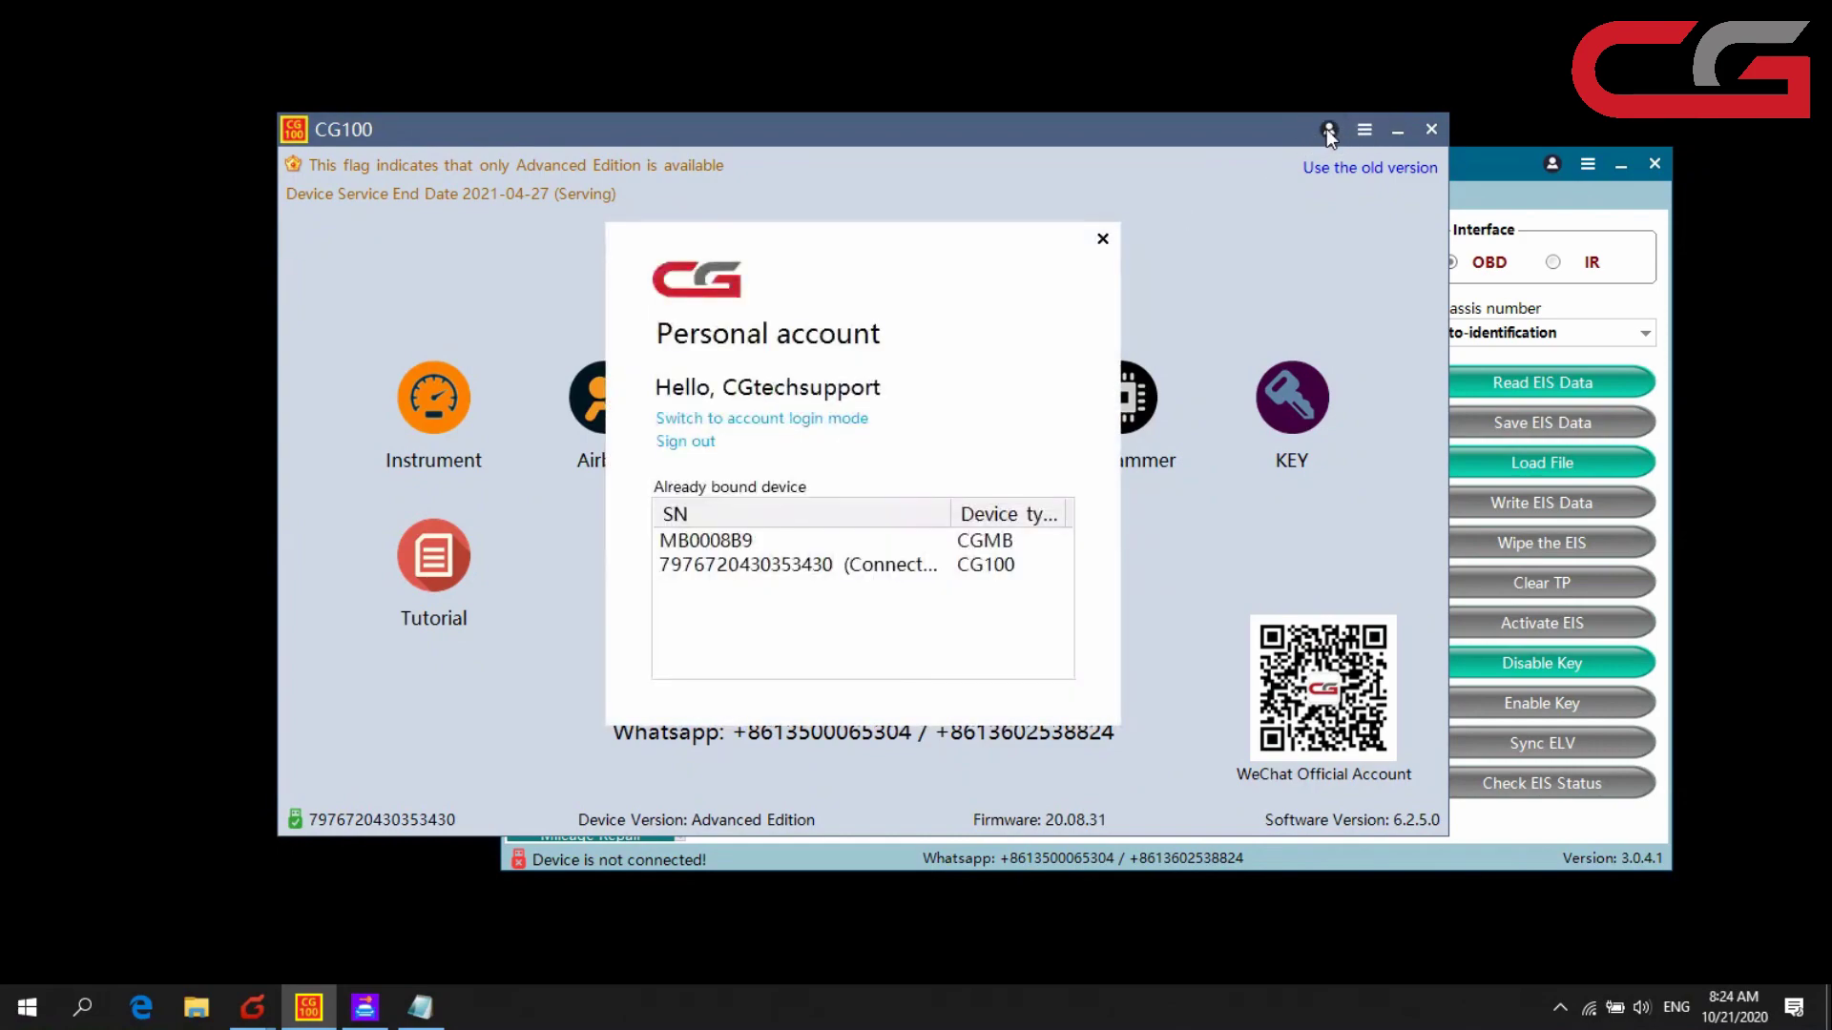
pyautogui.click(691, 442)
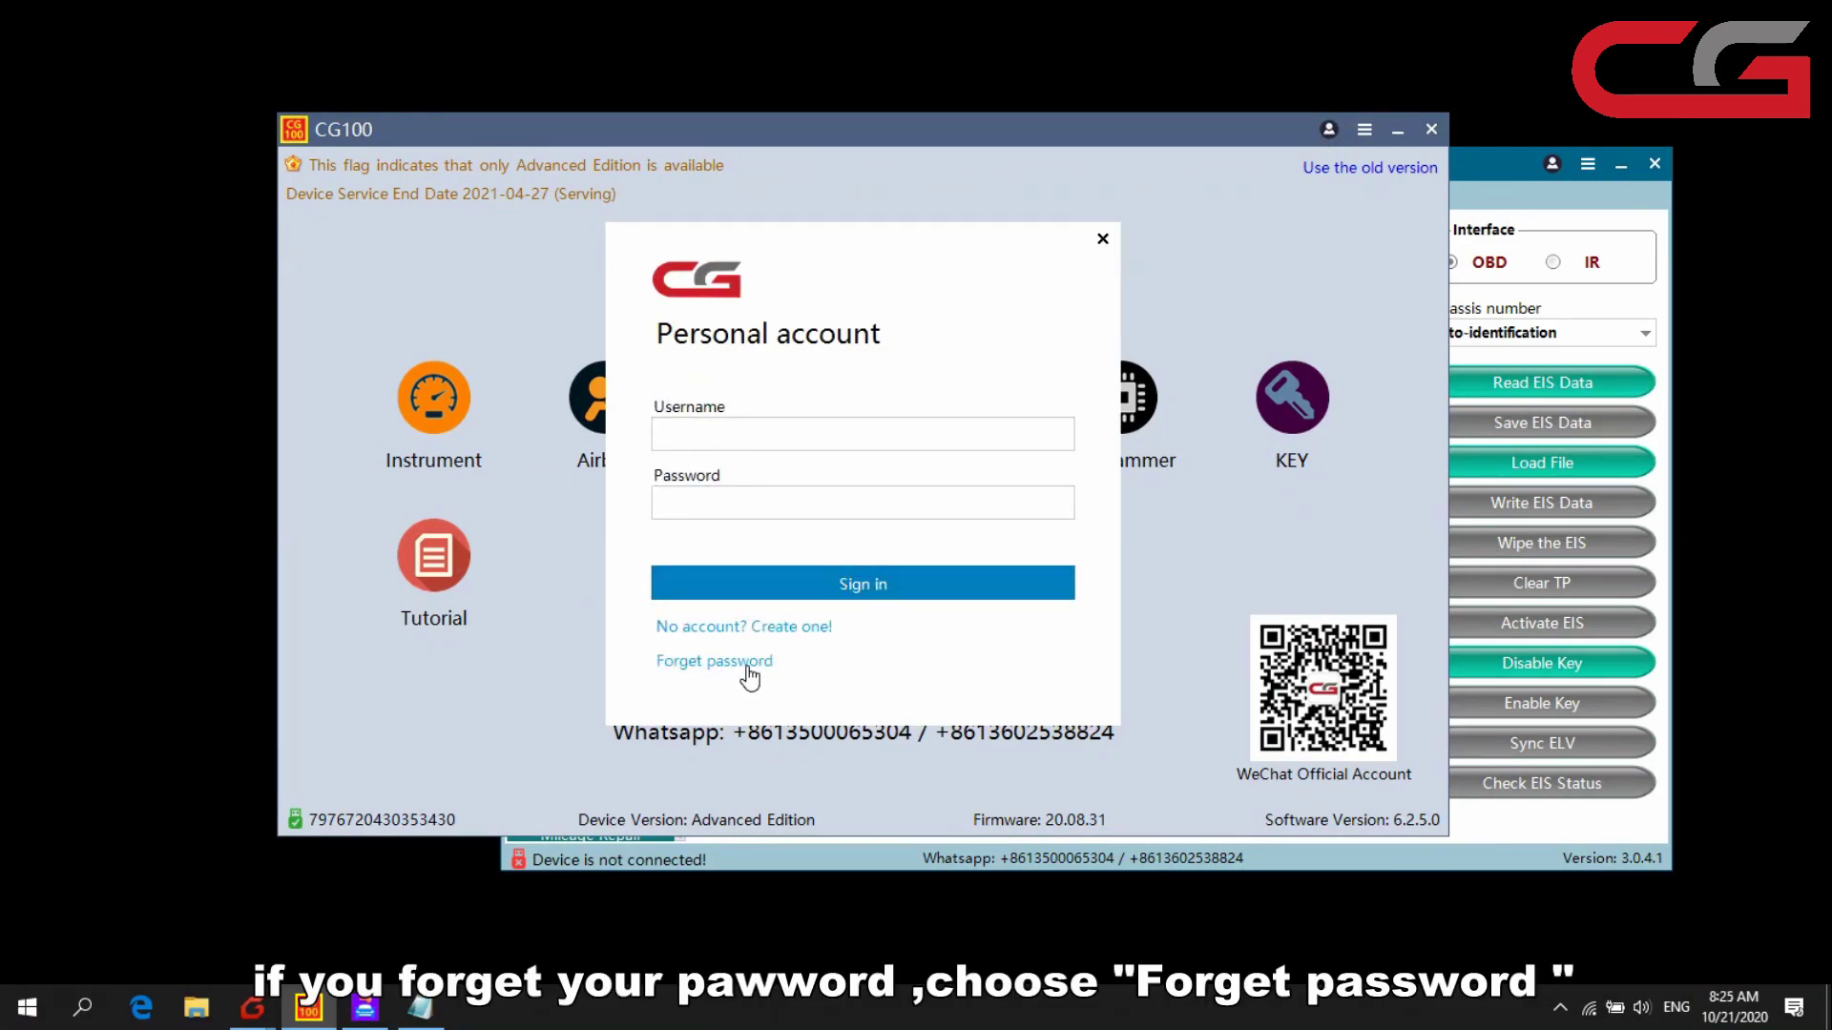
# - Start the forgotten-password reset and paste the new password from the notes into both password fields
pyautogui.click(749, 668)
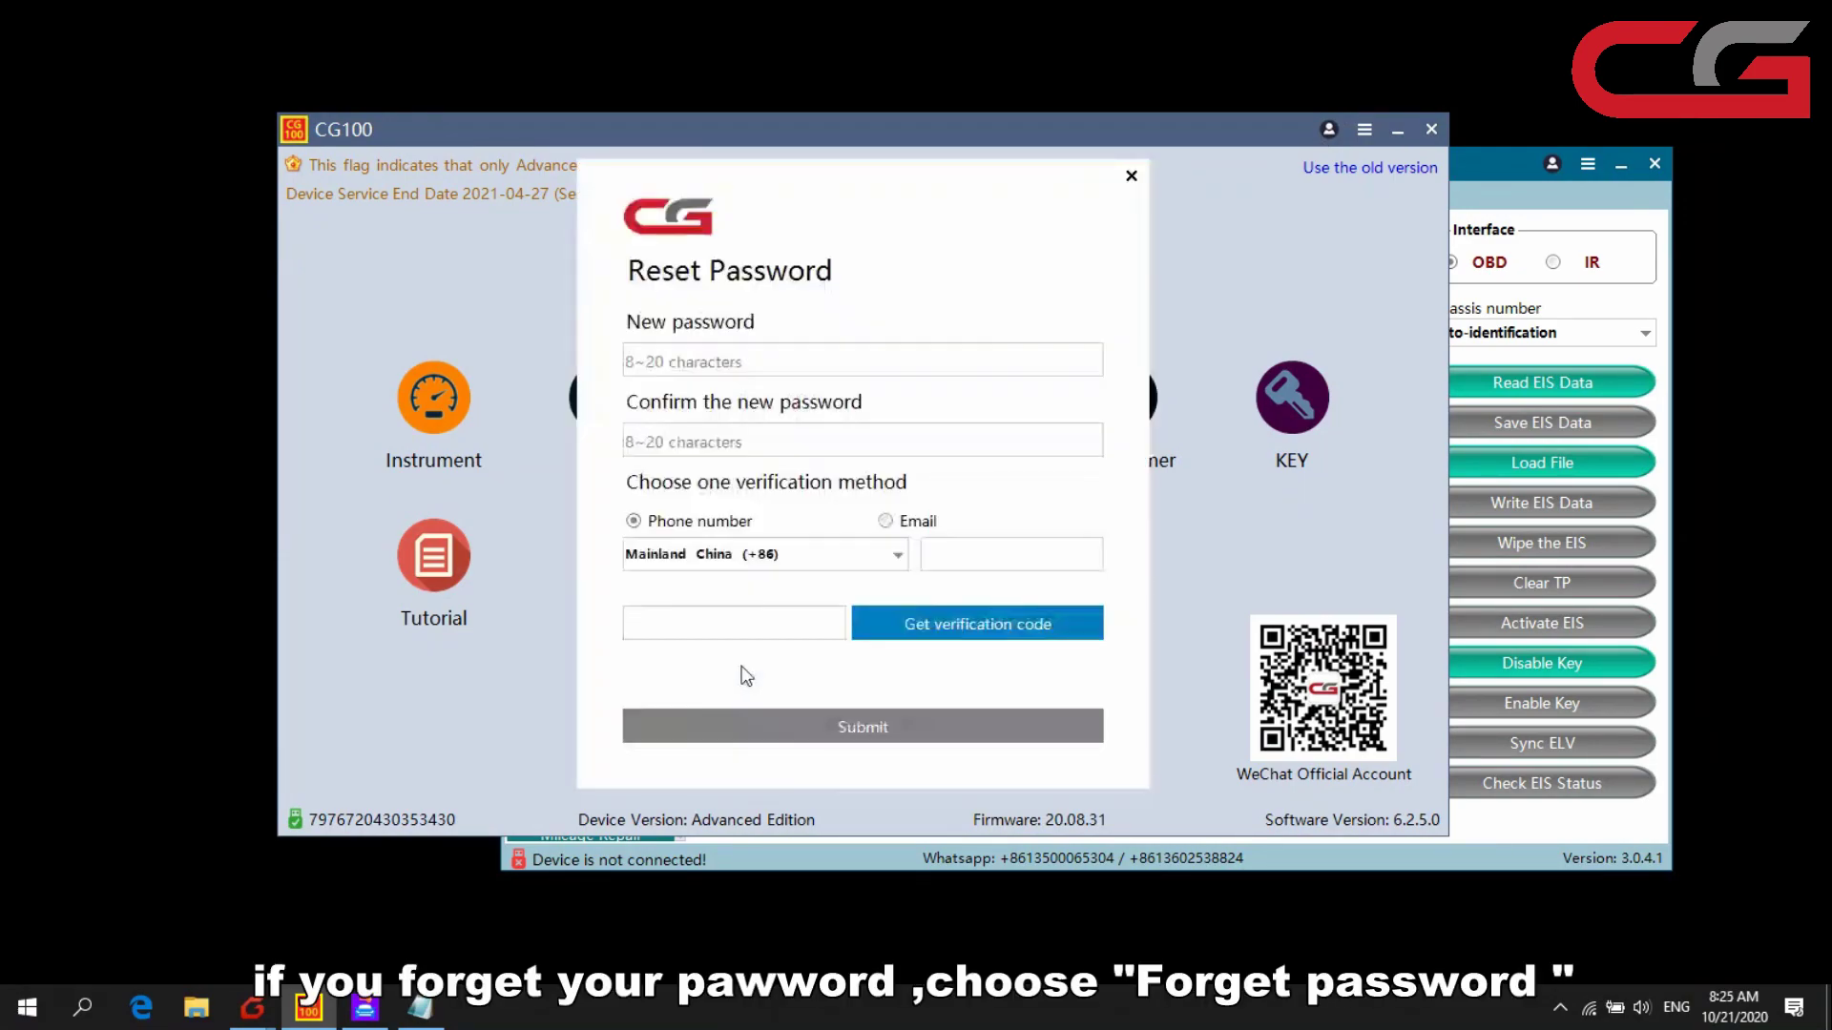
pyautogui.click(691, 371)
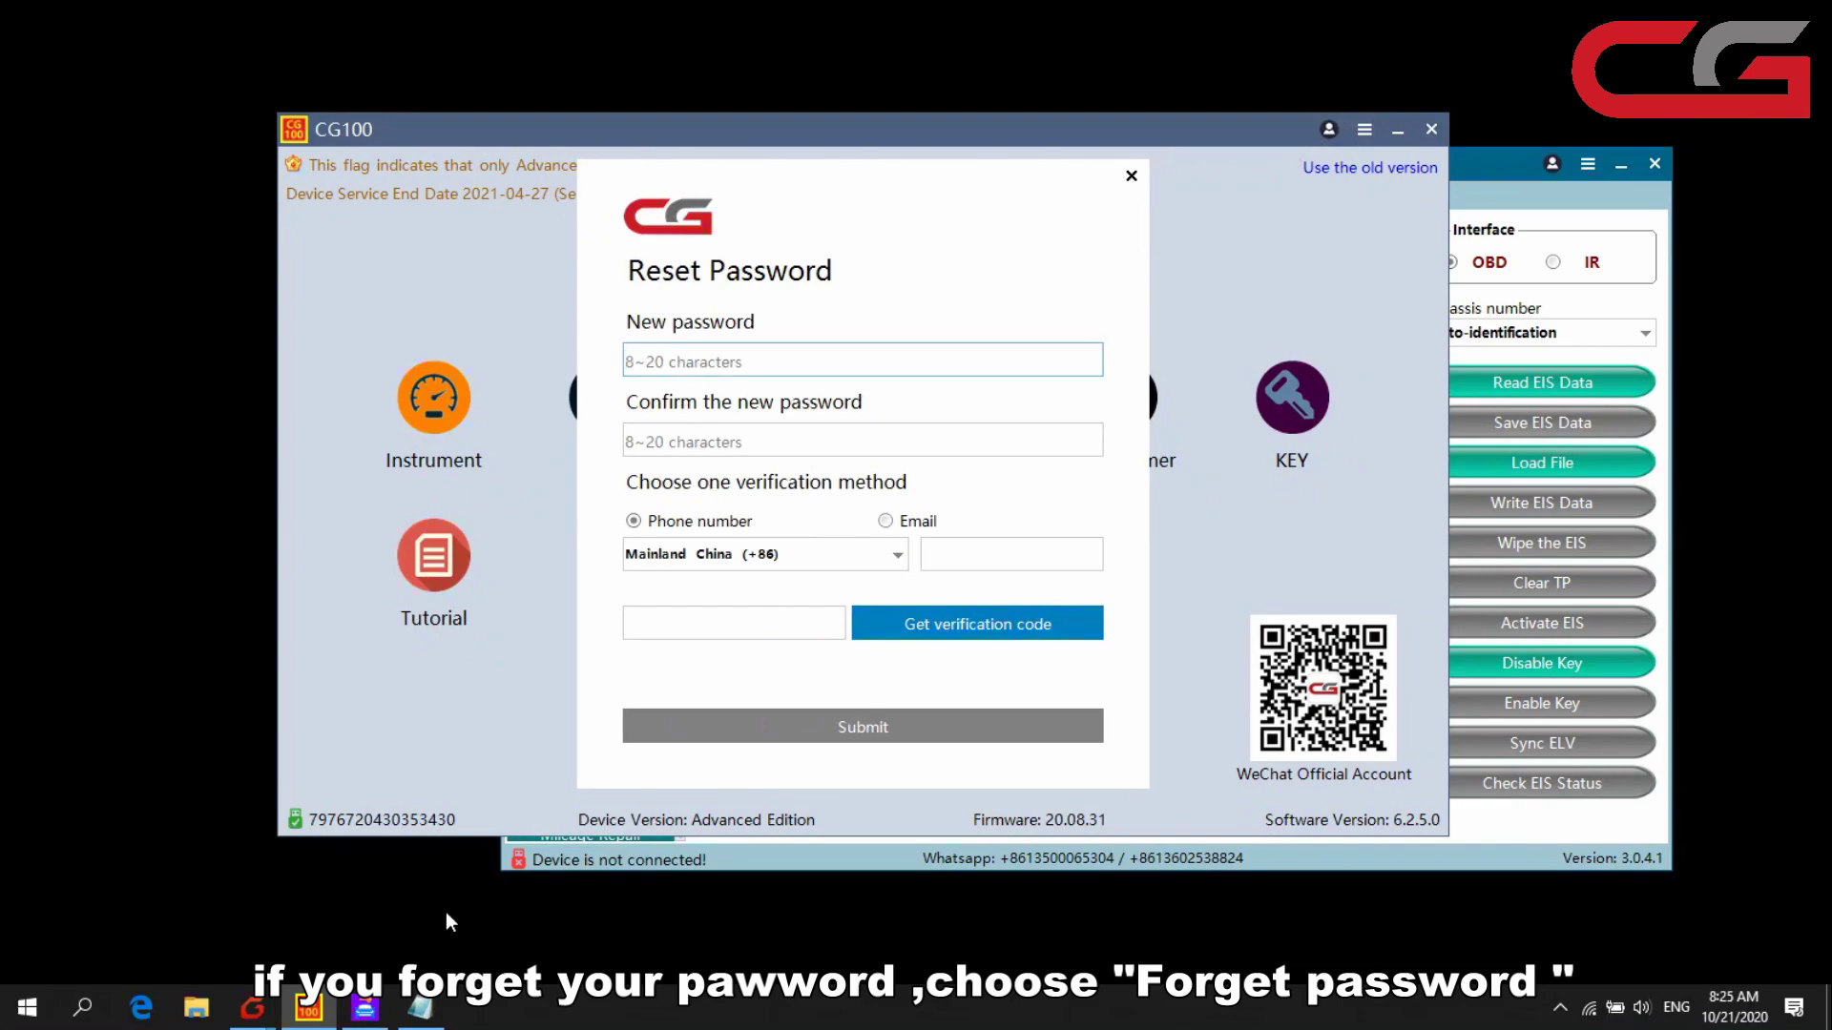
pyautogui.click(420, 1007)
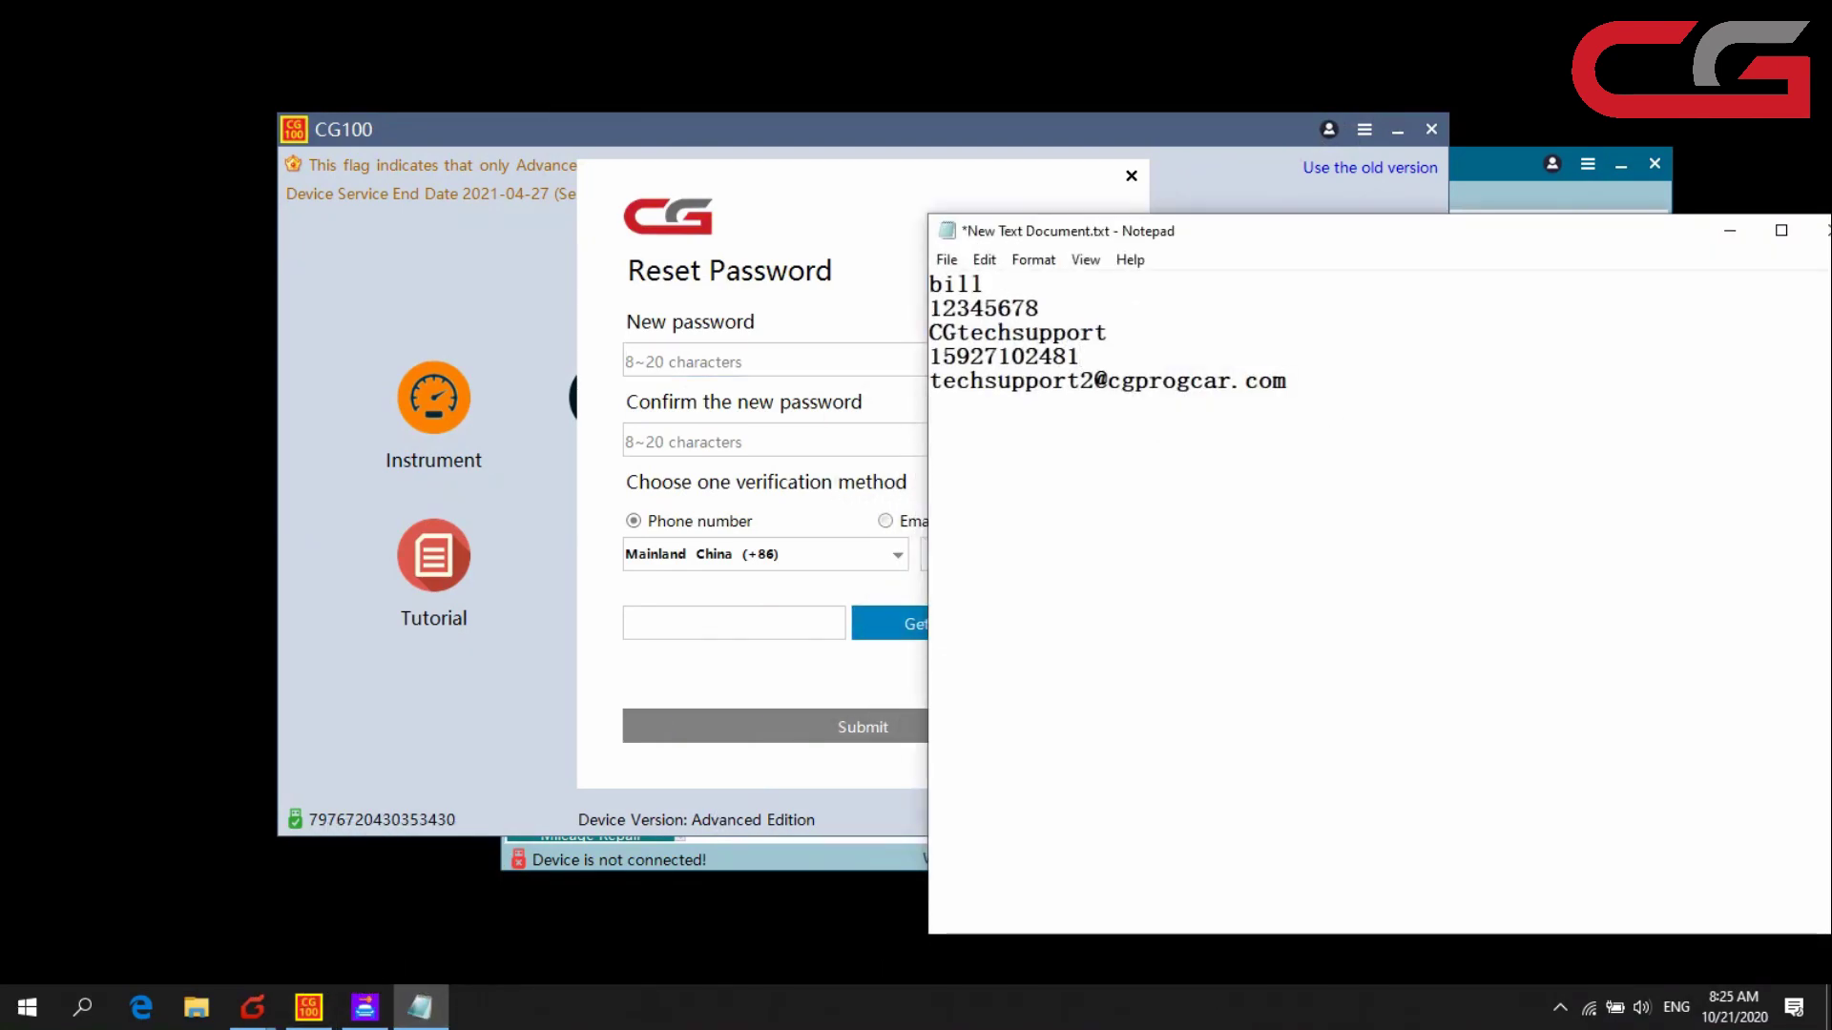
pyautogui.write('87654321')
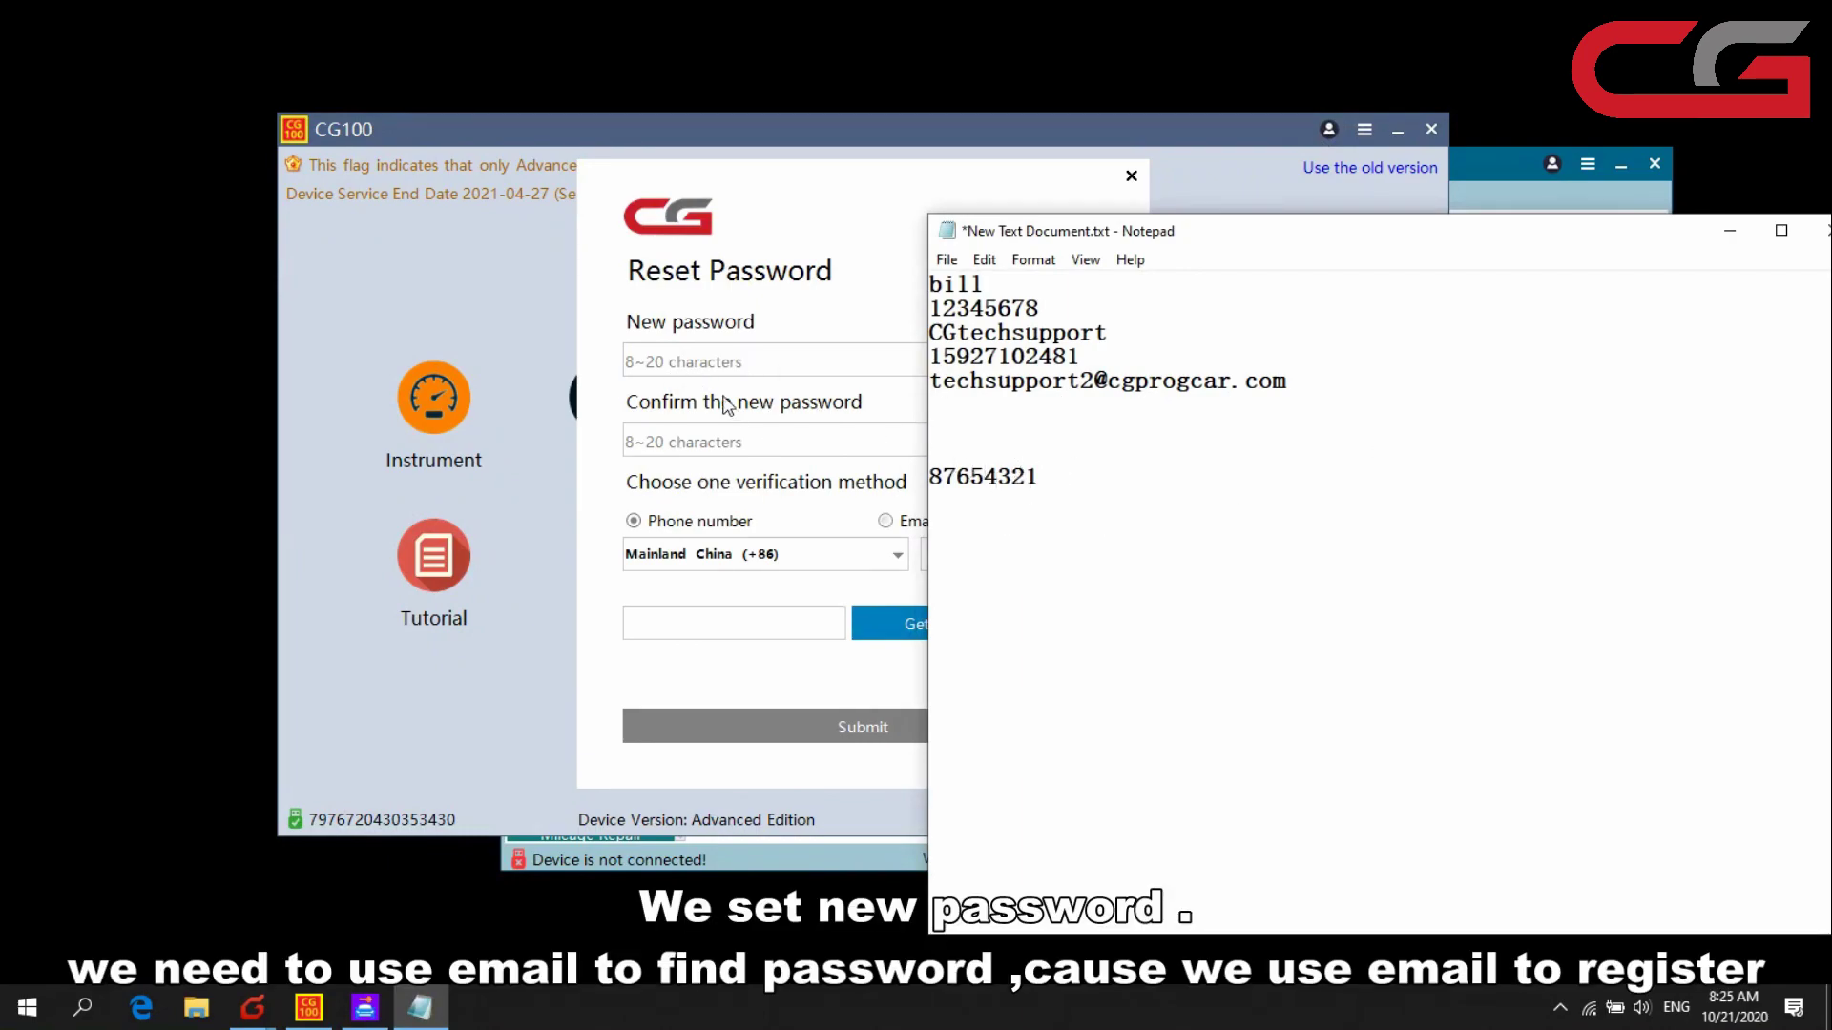
pyautogui.moveTo(1055, 482); pyautogui.dragTo(905, 482)
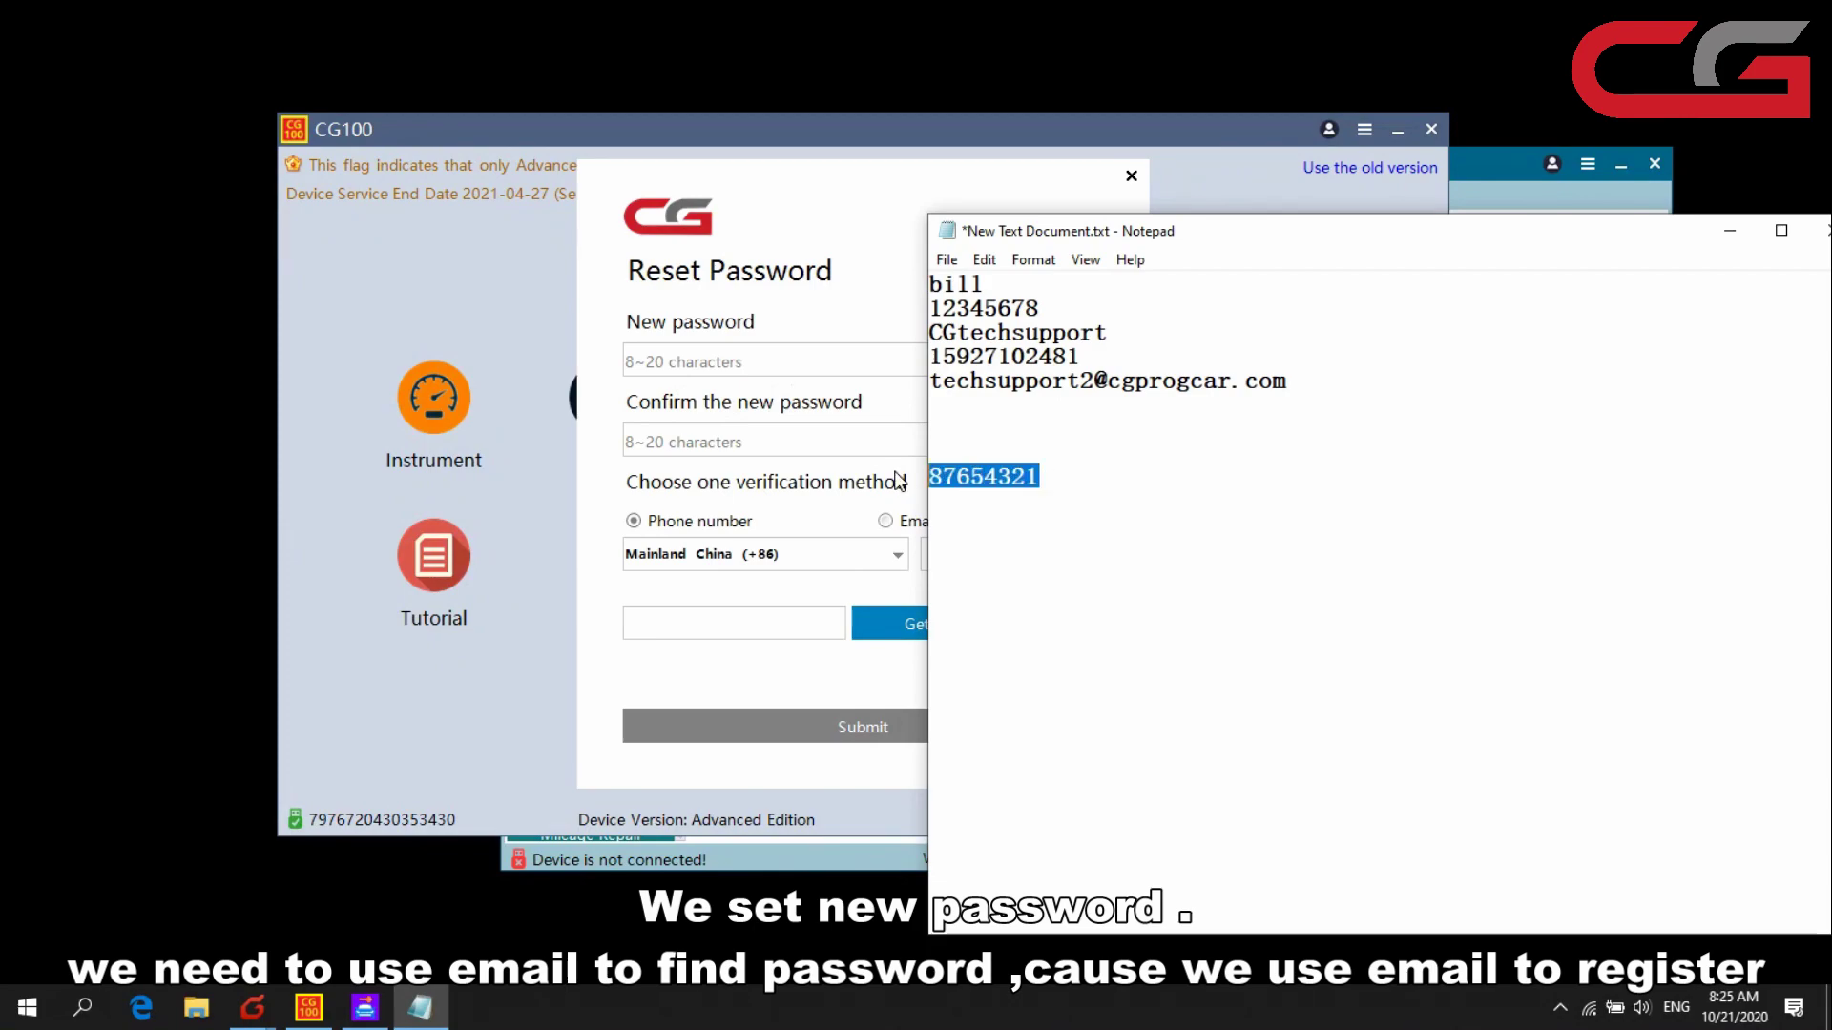
pyautogui.click(763, 361)
pyautogui.hotkey('ctrl', 'v')
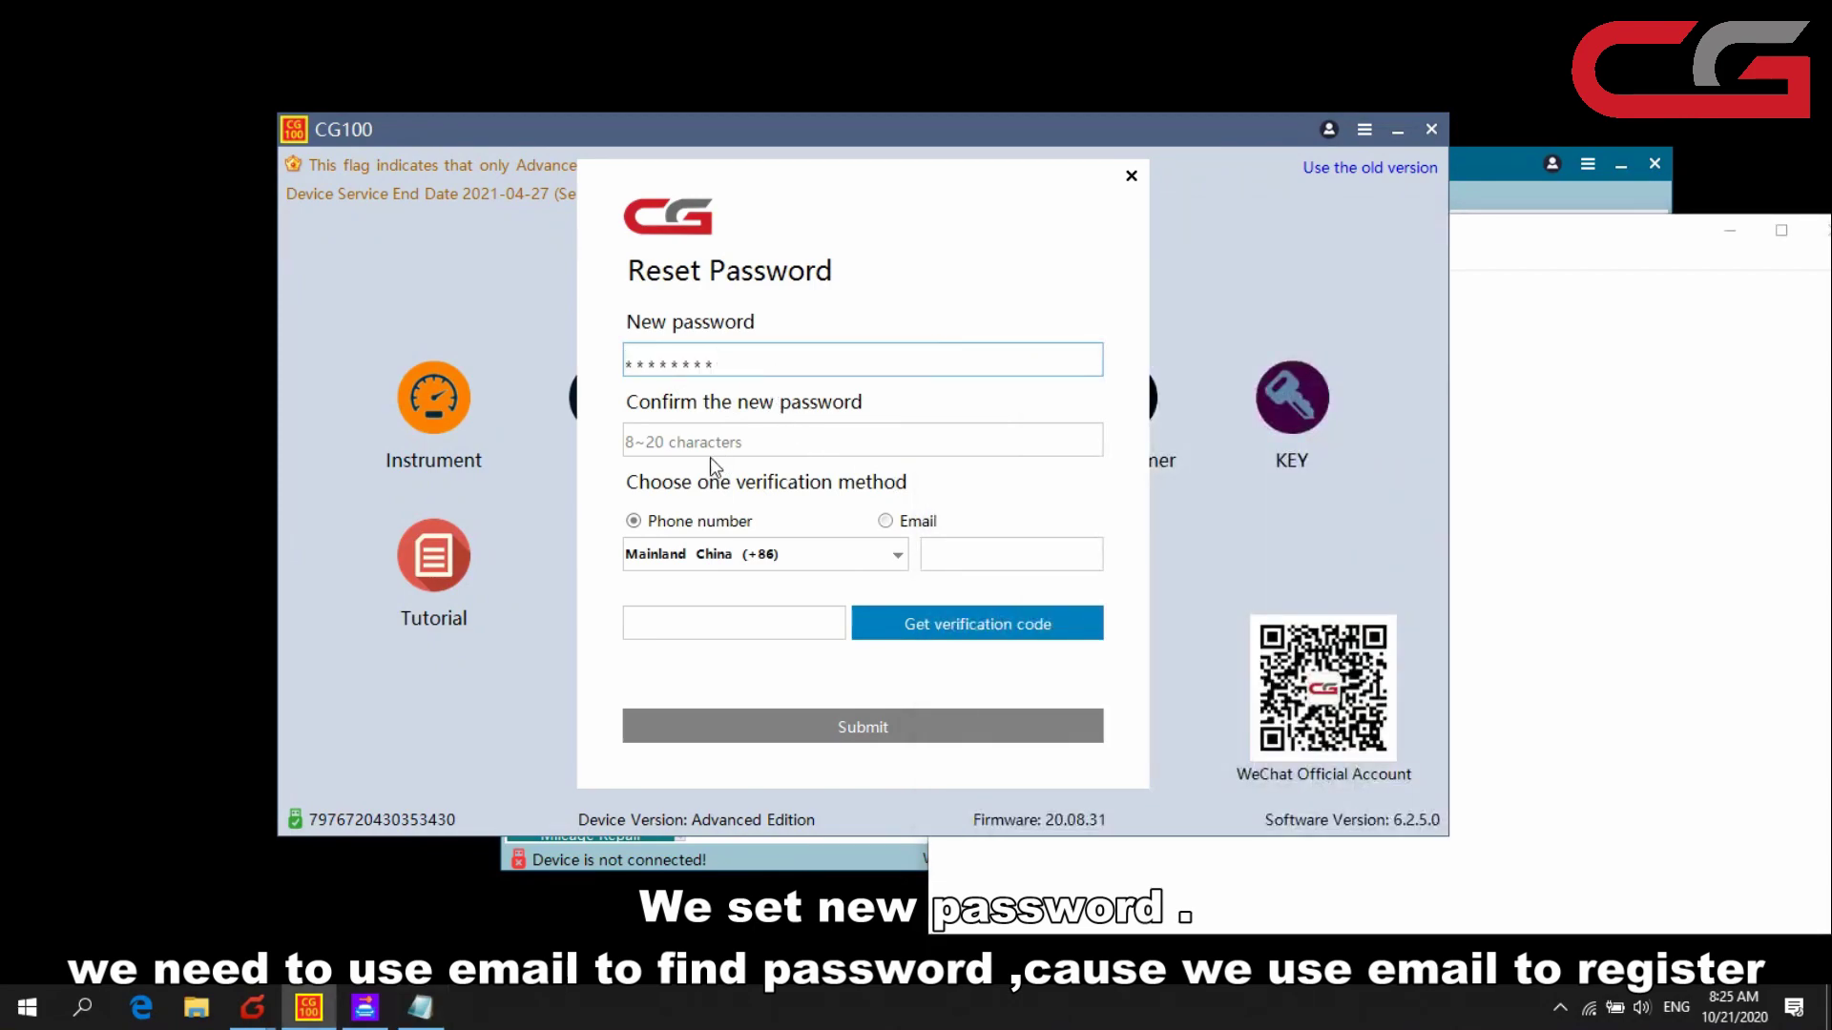
pyautogui.click(720, 449)
pyautogui.hotkey('ctrl', 'v')
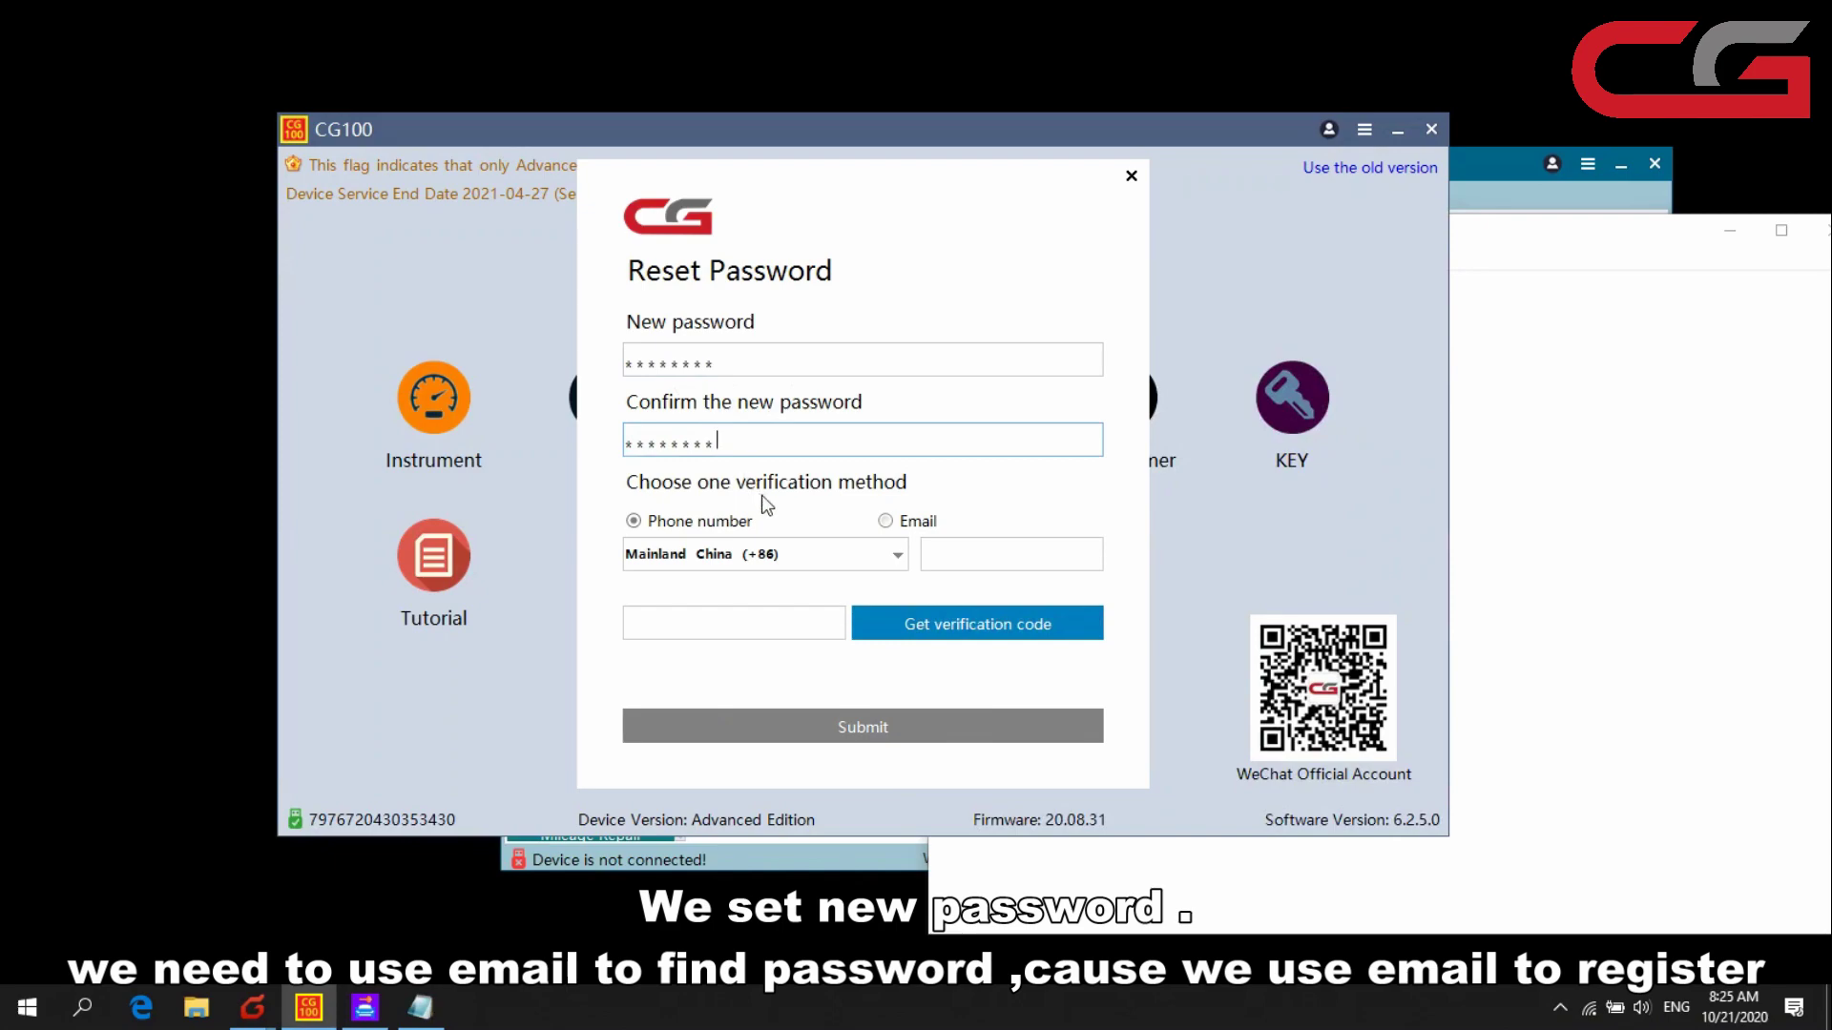
# - Choose Email verification, paste the account e-mail from the notes, and request a verification code
pyautogui.click(888, 522)
pyautogui.click(1504, 503)
pyautogui.click(1209, 441)
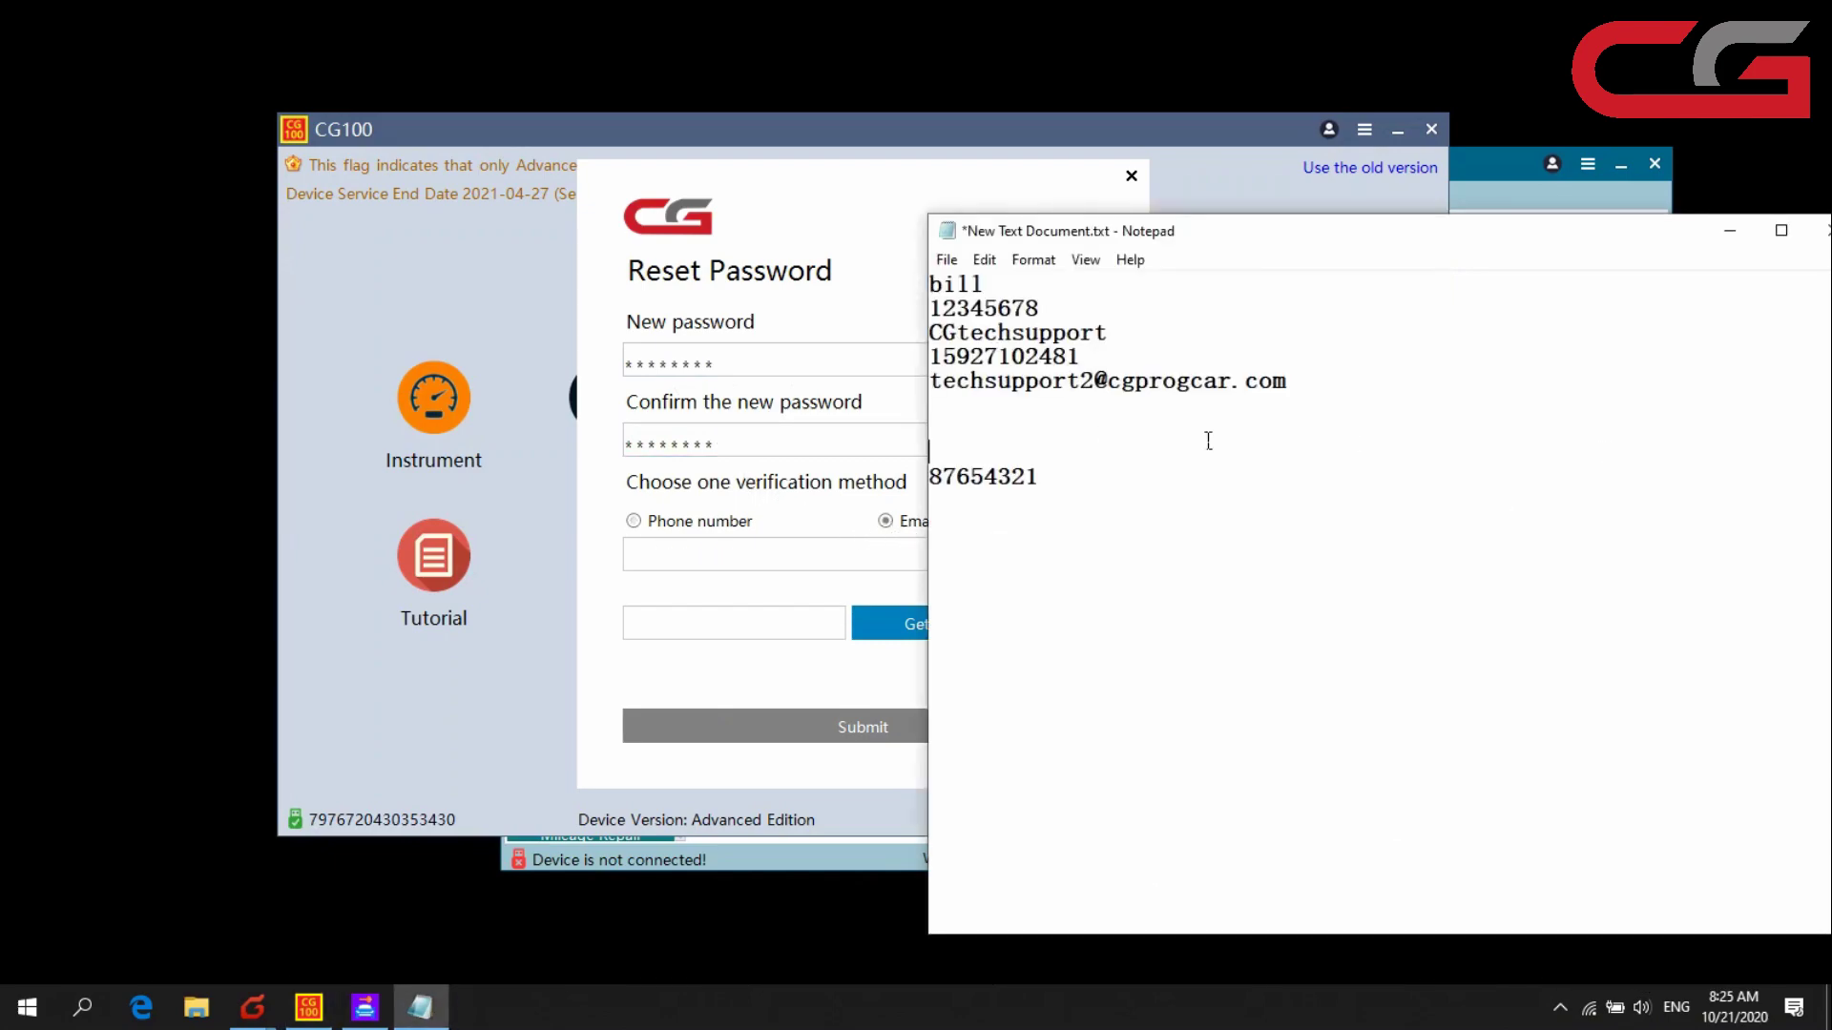
pyautogui.click(1306, 391)
pyautogui.hotkey('shift', 'Home')
pyautogui.hotkey('ctrl', 'c')
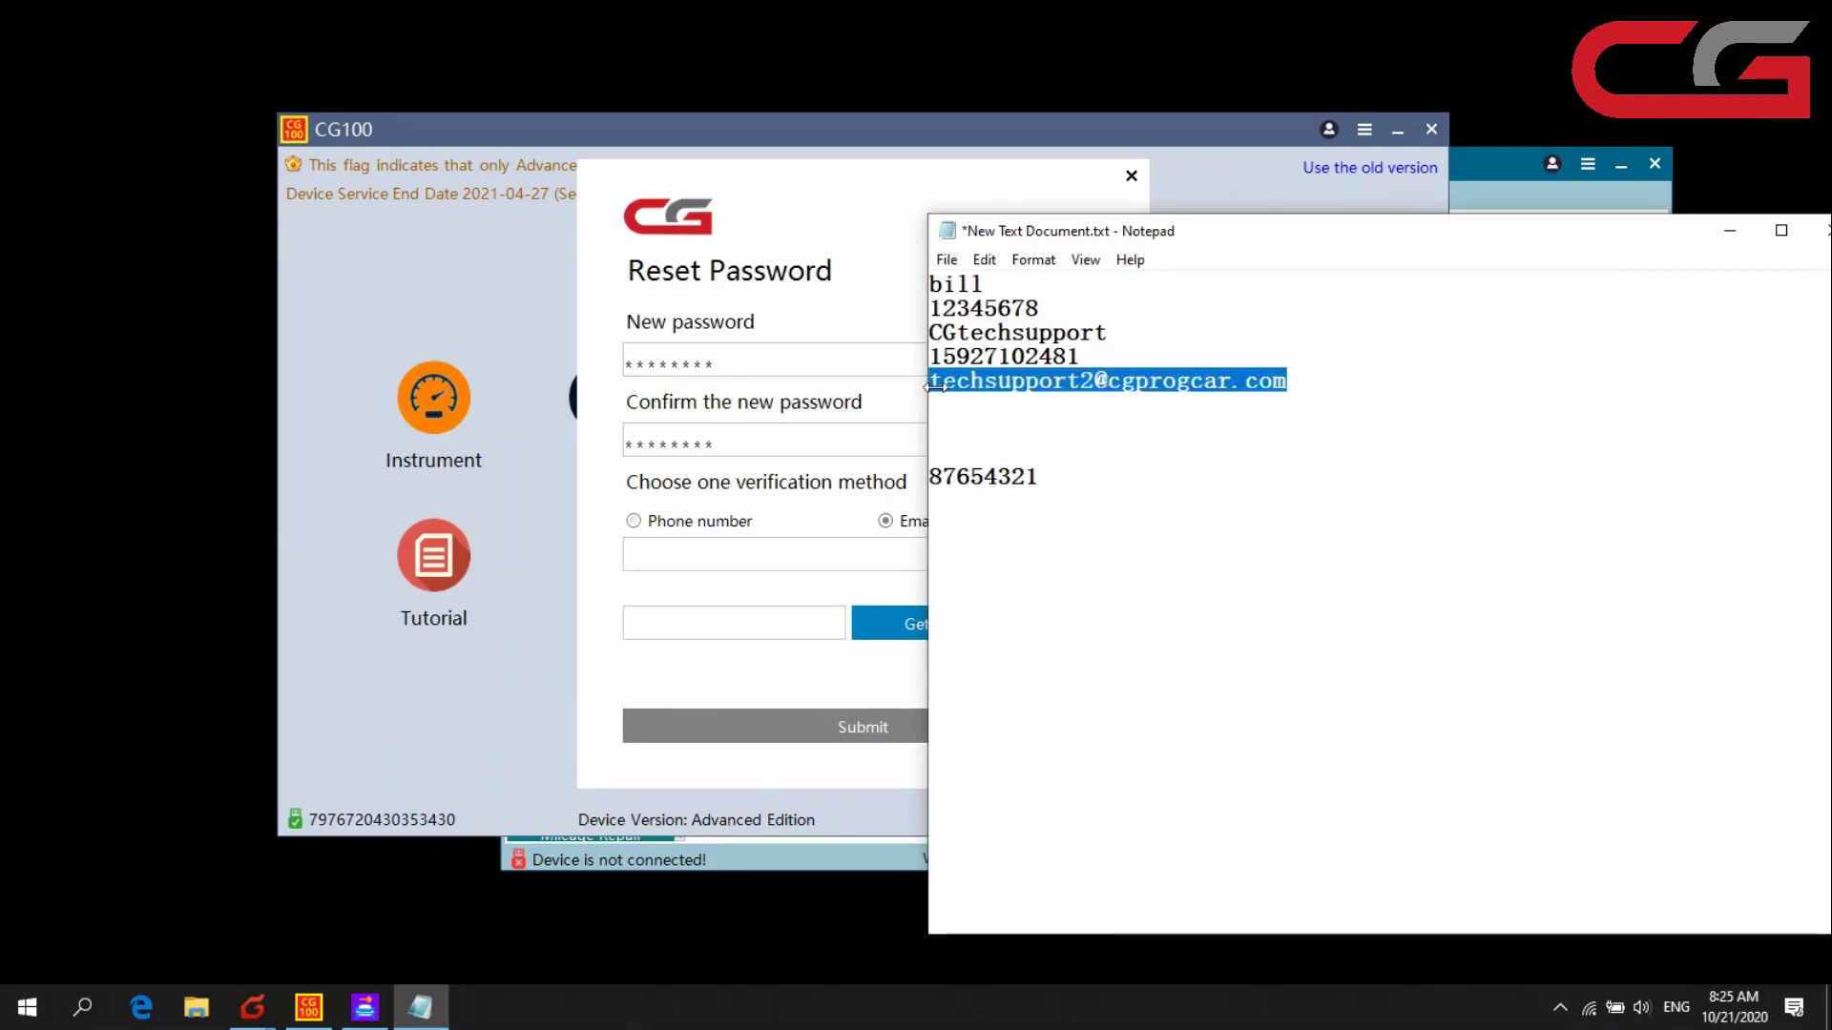
pyautogui.click(745, 558)
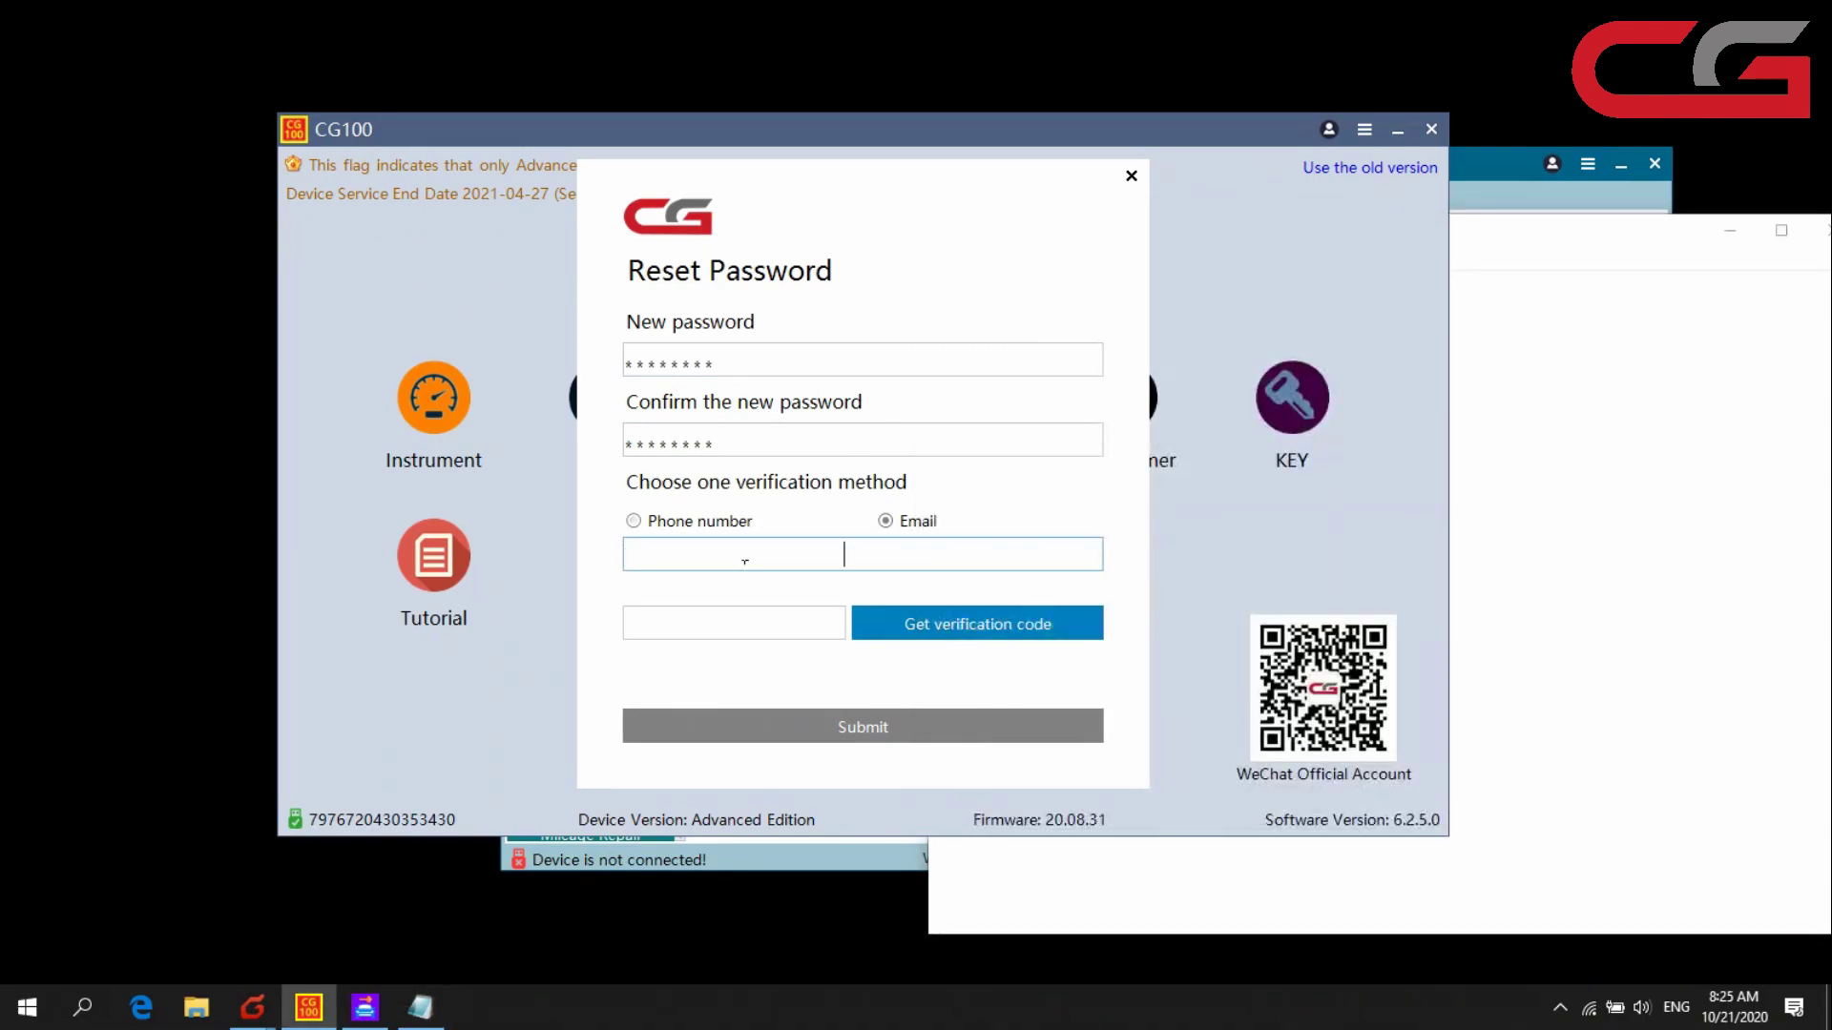
pyautogui.hotkey('ctrl', 'v')
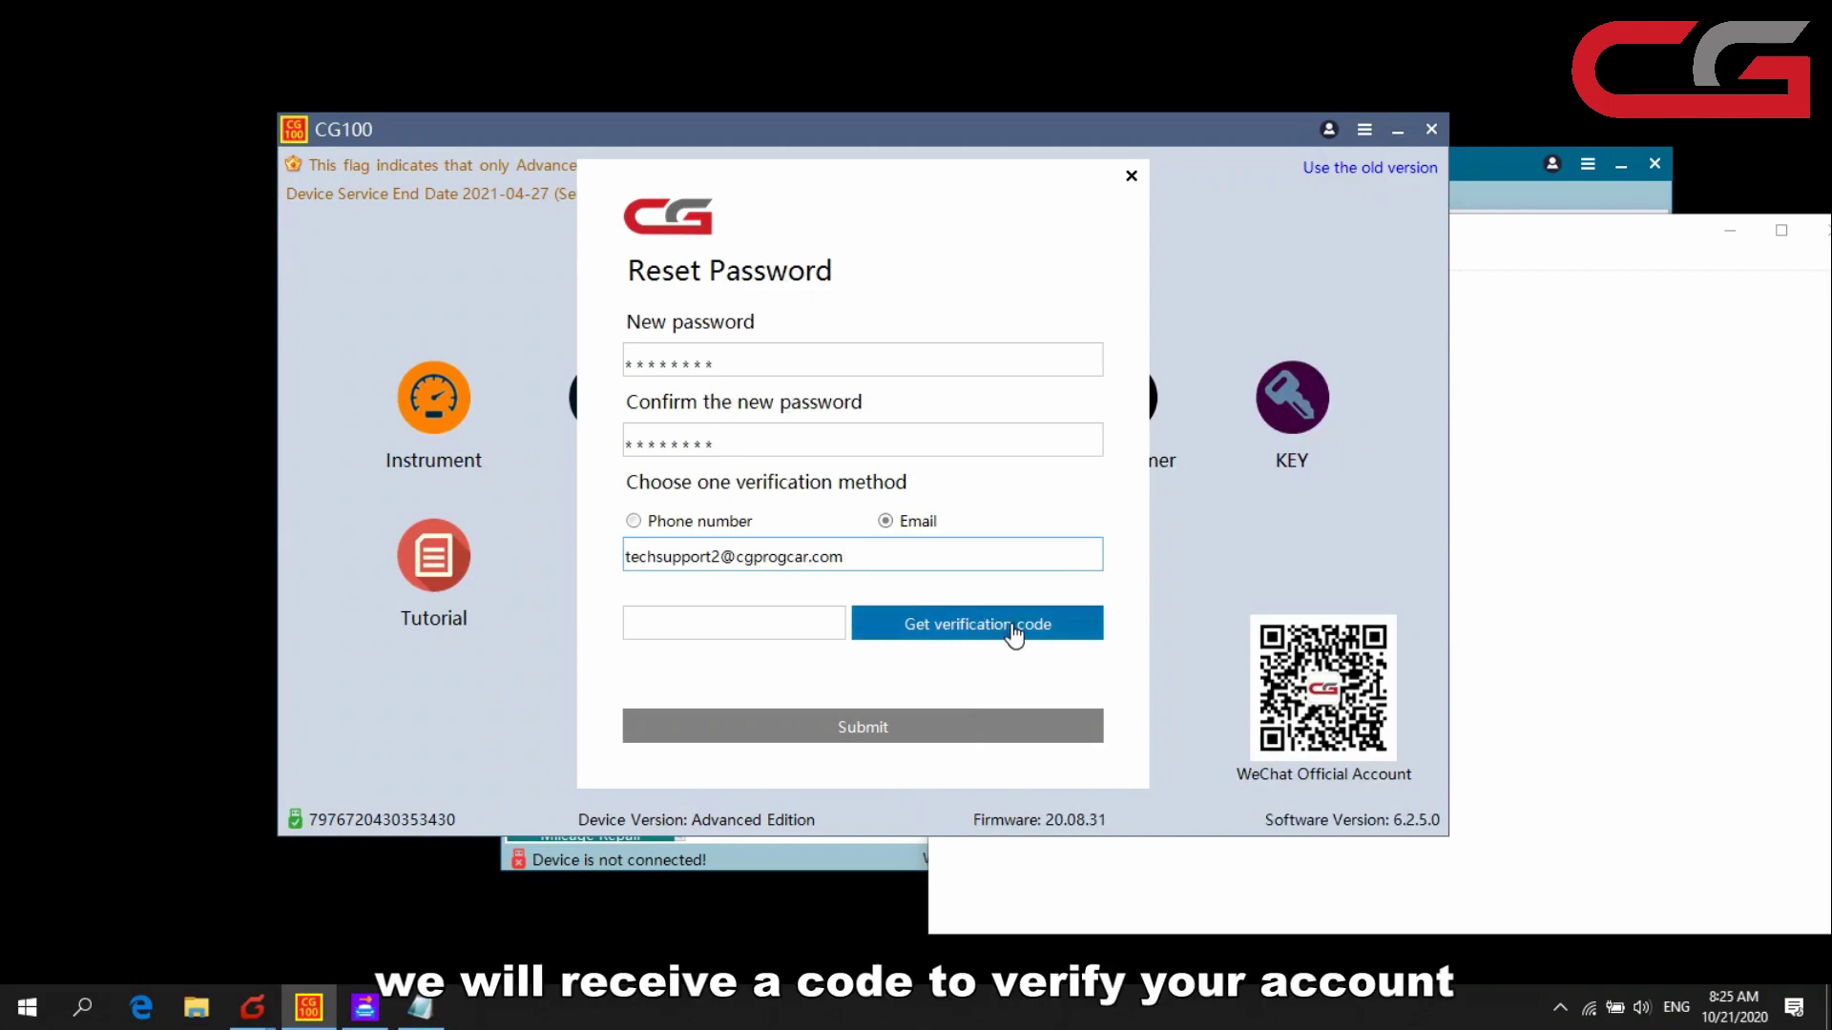
pyautogui.click(1013, 629)
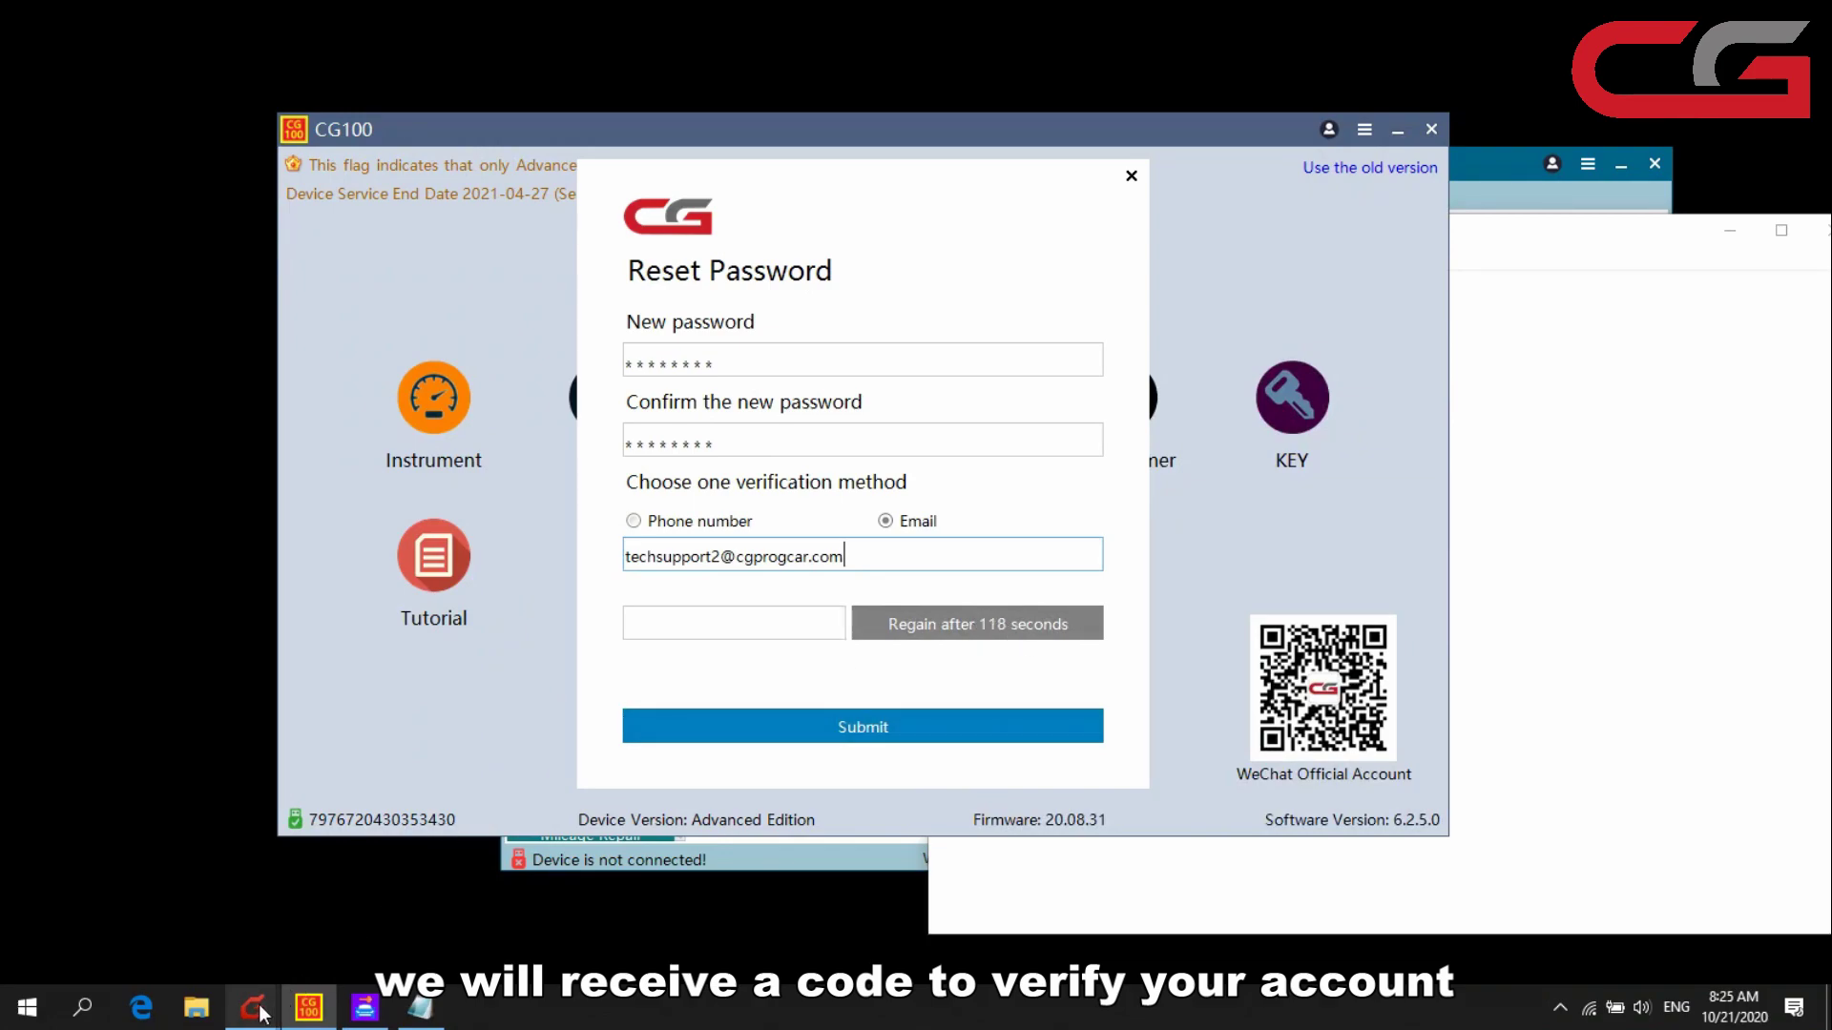
# - Receive mail in Foxmail, open the ChangGuang reset e-mail, and copy its verification code
pyautogui.moveTo(260, 1010)
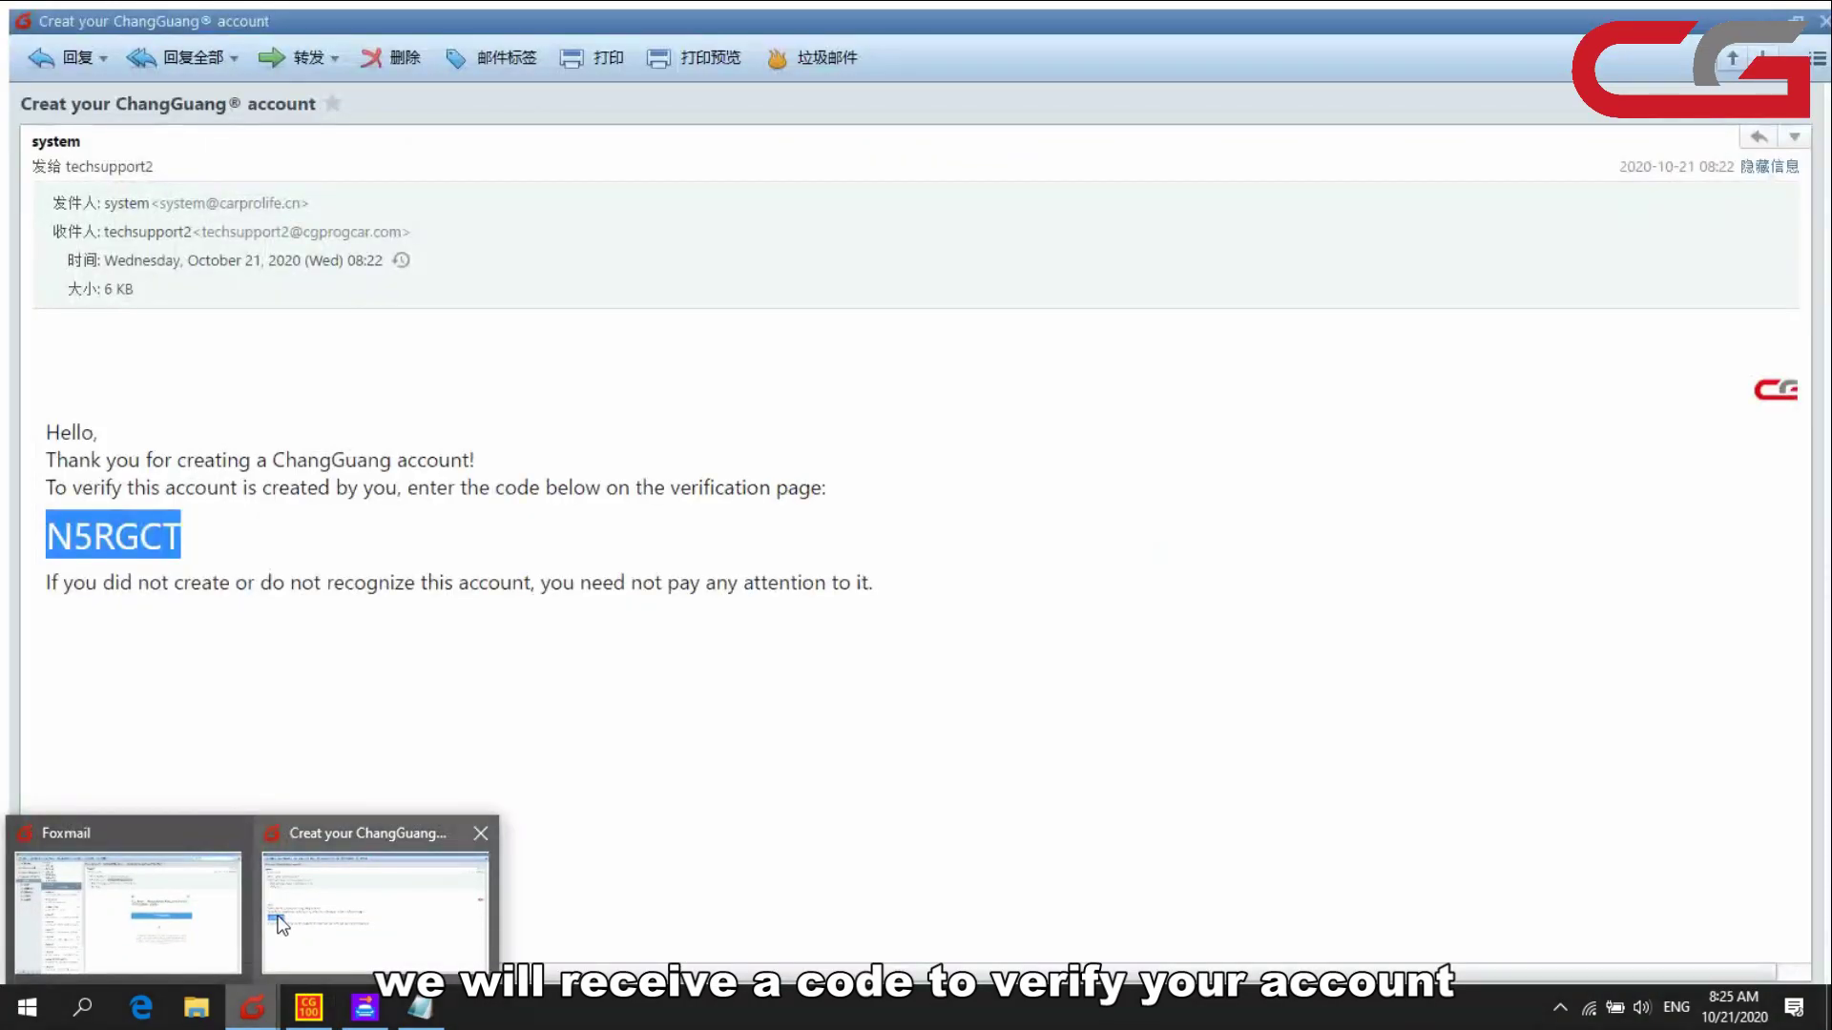
pyautogui.click(212, 914)
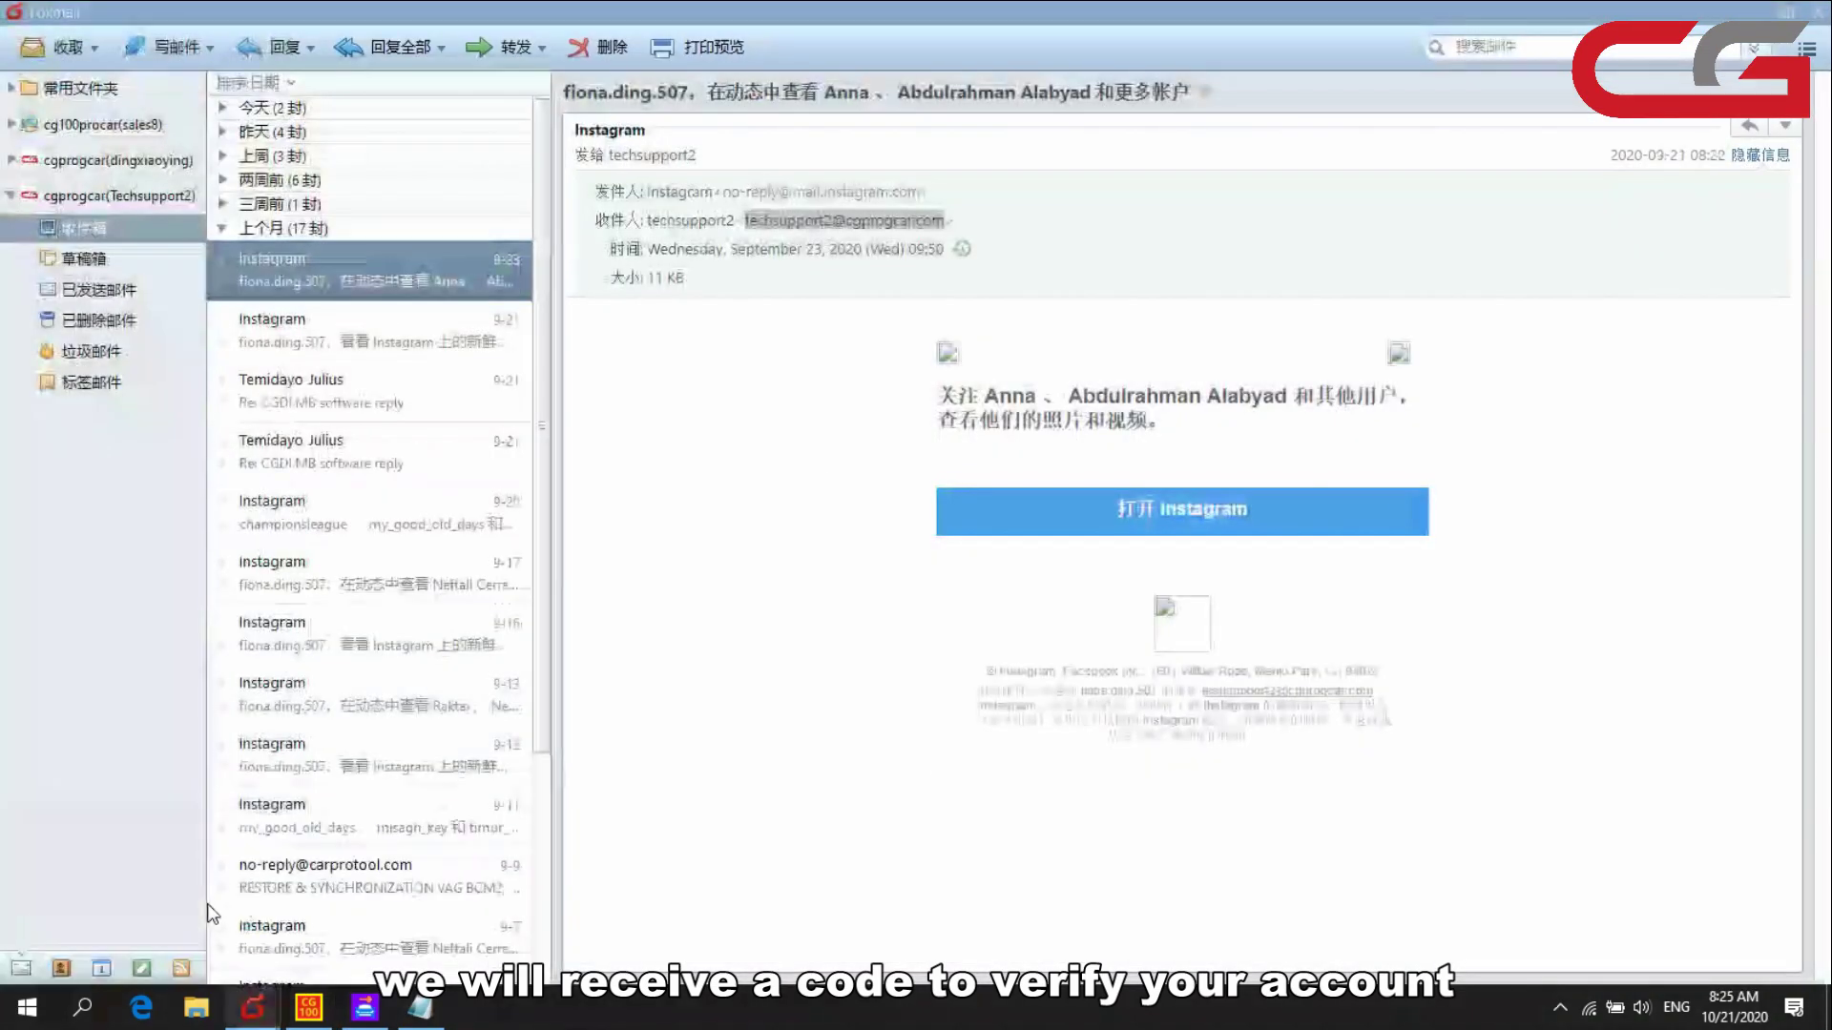
pyautogui.click(61, 48)
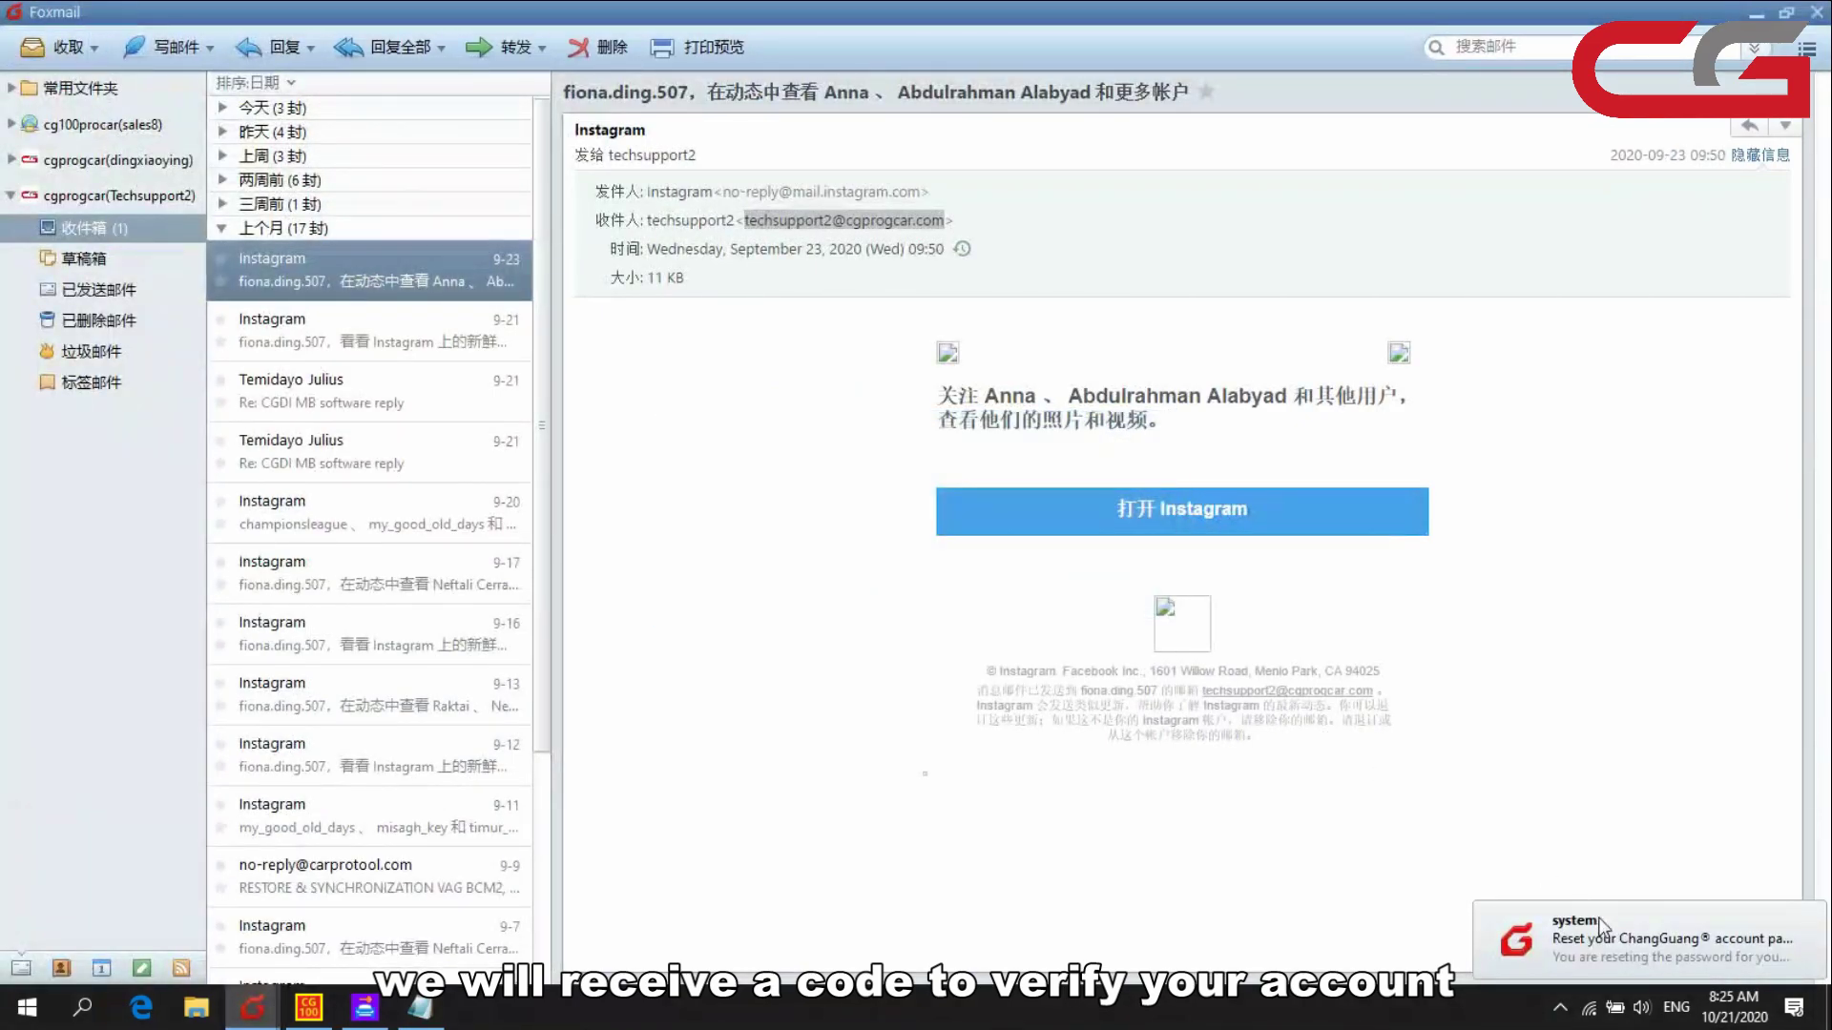
pyautogui.click(1619, 947)
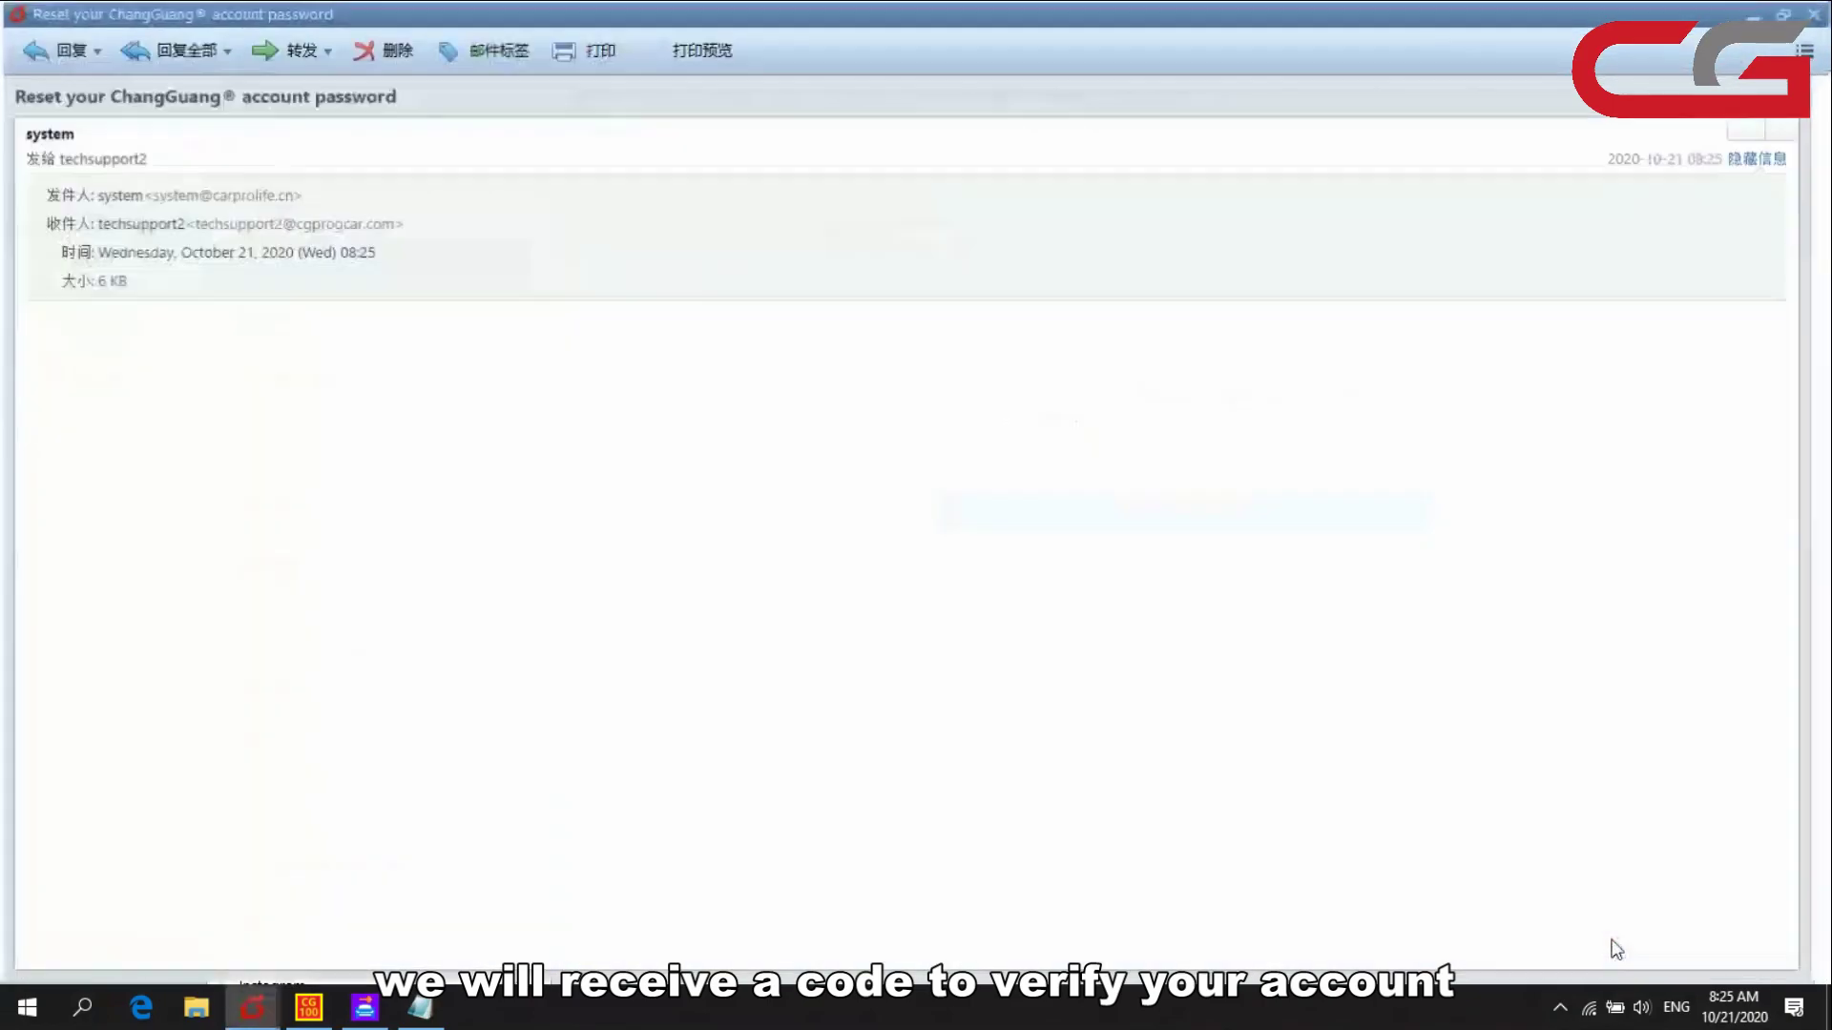
pyautogui.moveTo(177, 486); pyautogui.dragTo(49, 470)
pyautogui.hotkey('ctrl', 'c')
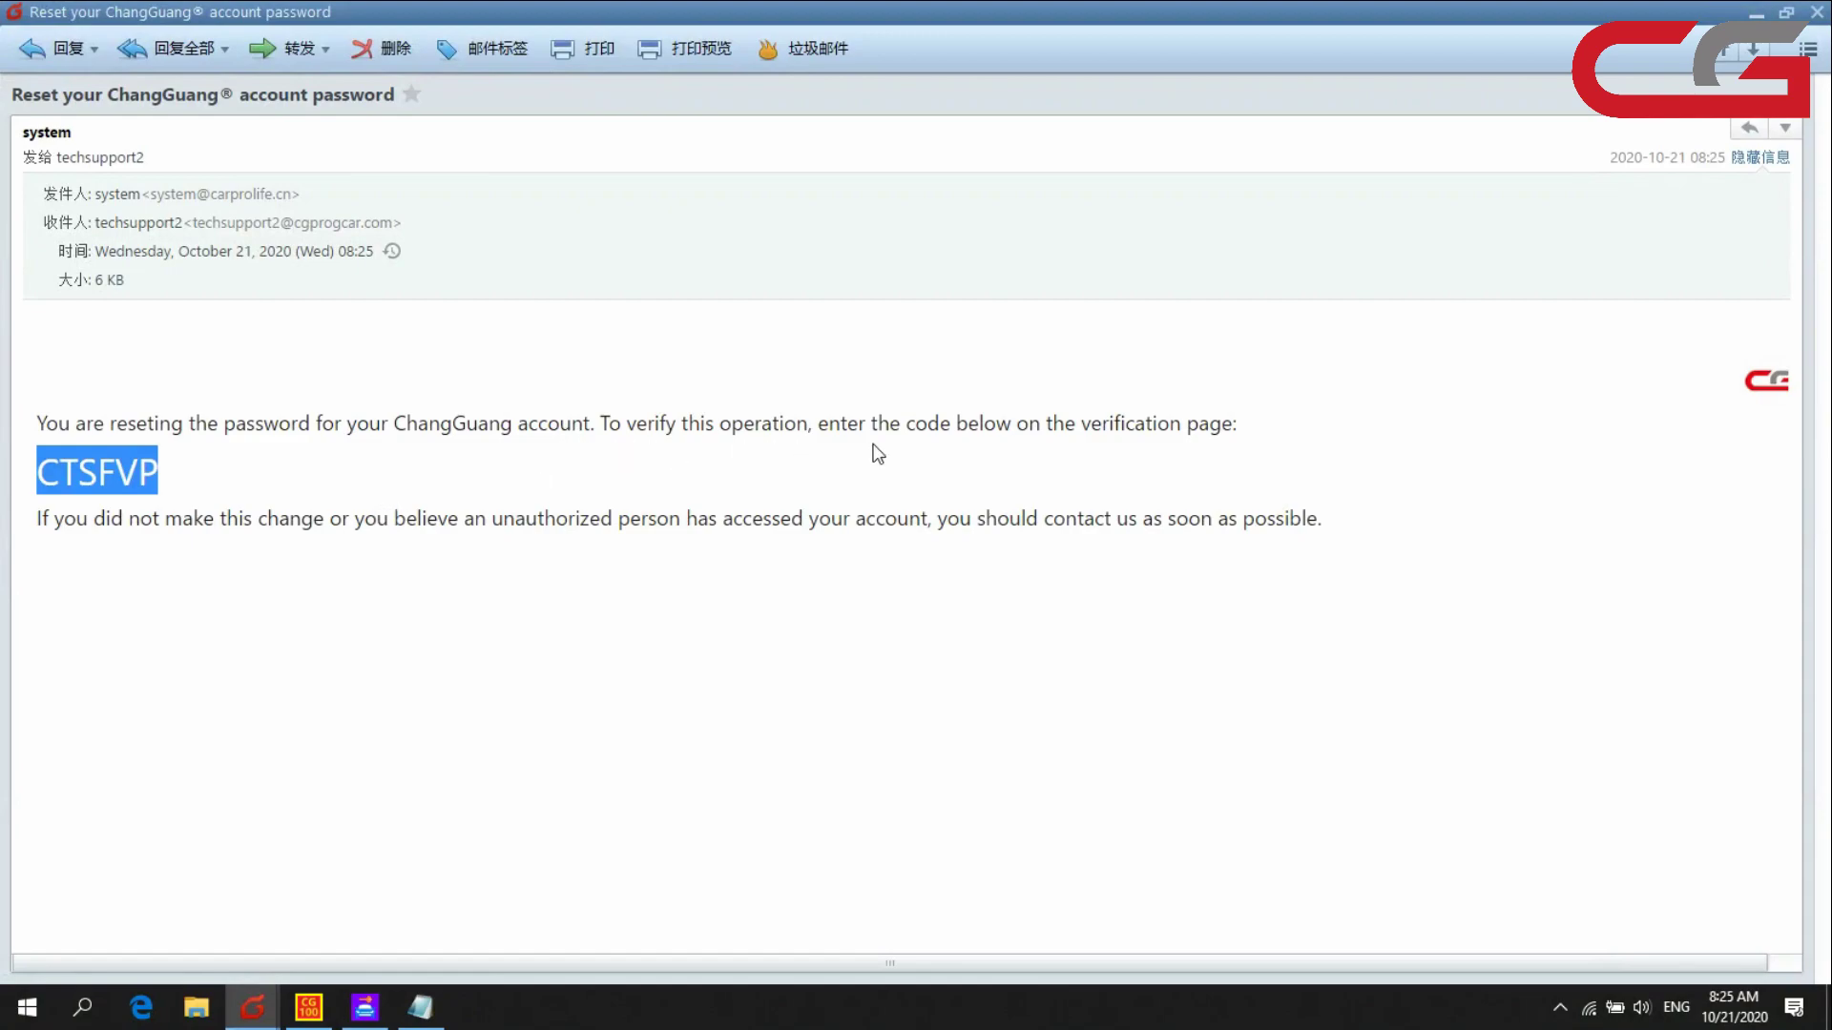
pyautogui.click(1756, 8)
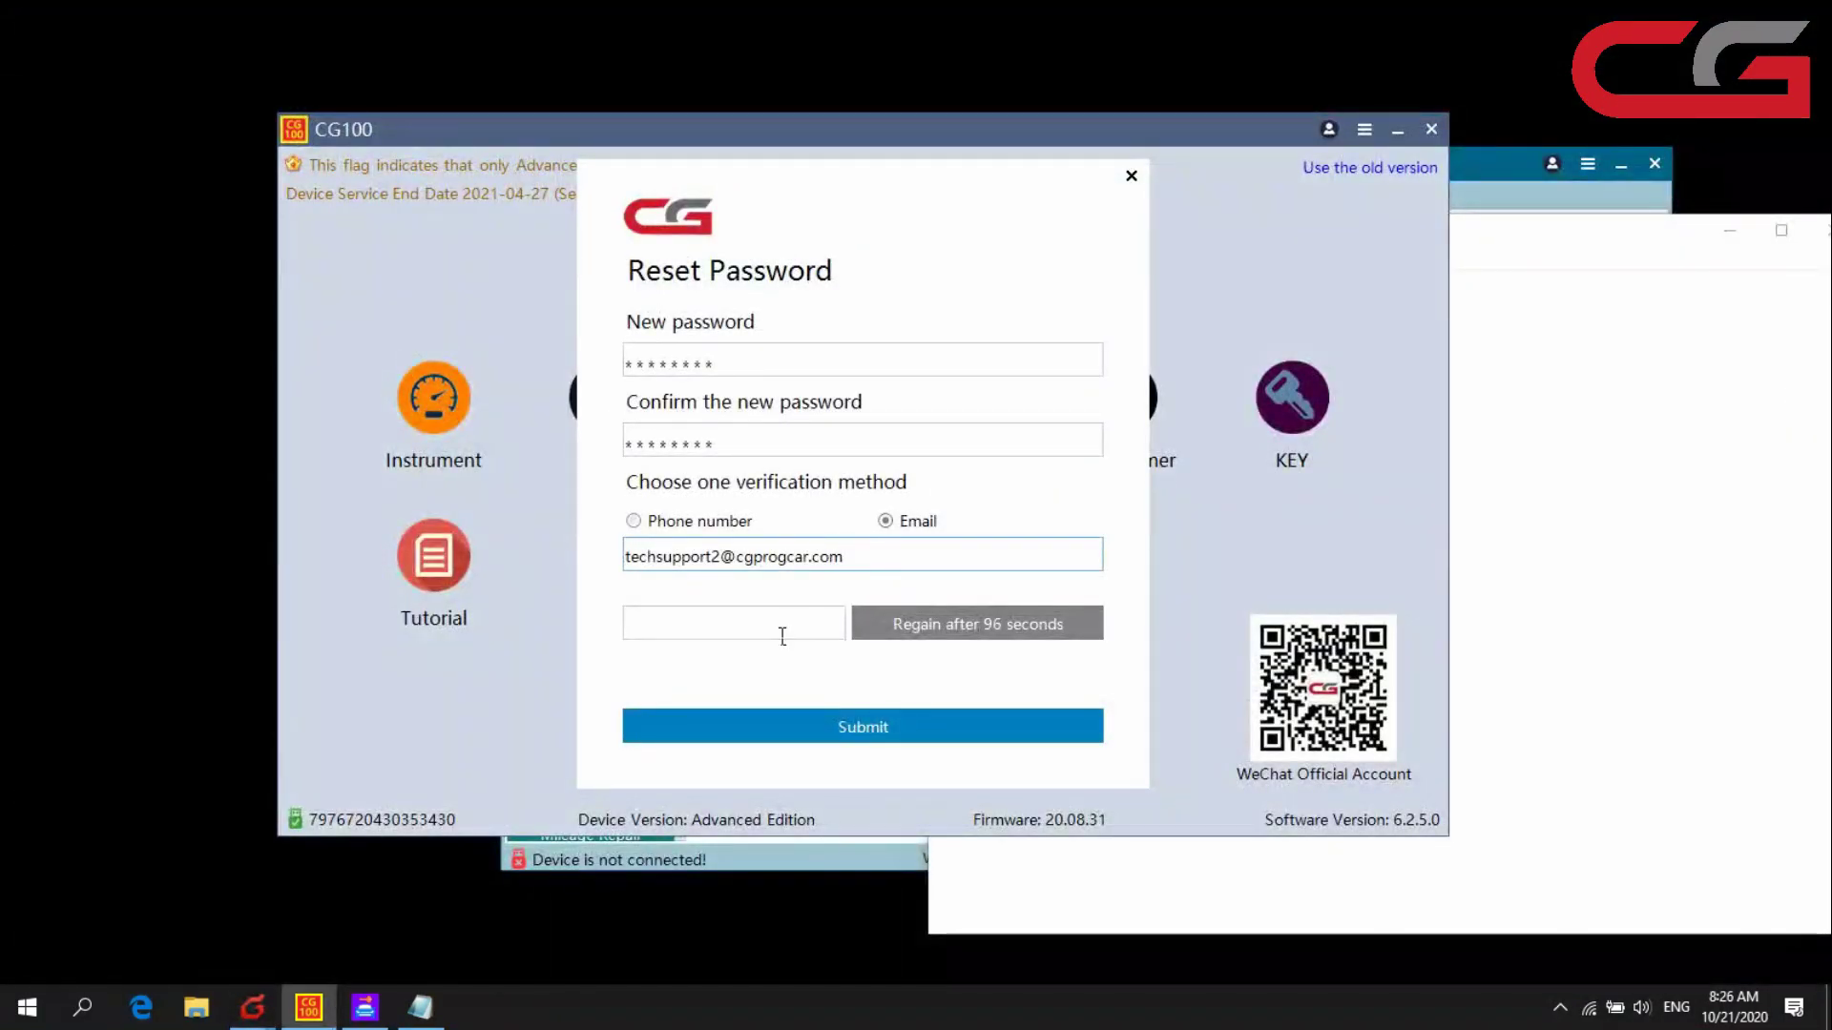
# - Paste the e-mailed verification code, submit the password reset, and close the success dialog
pyautogui.click(783, 635)
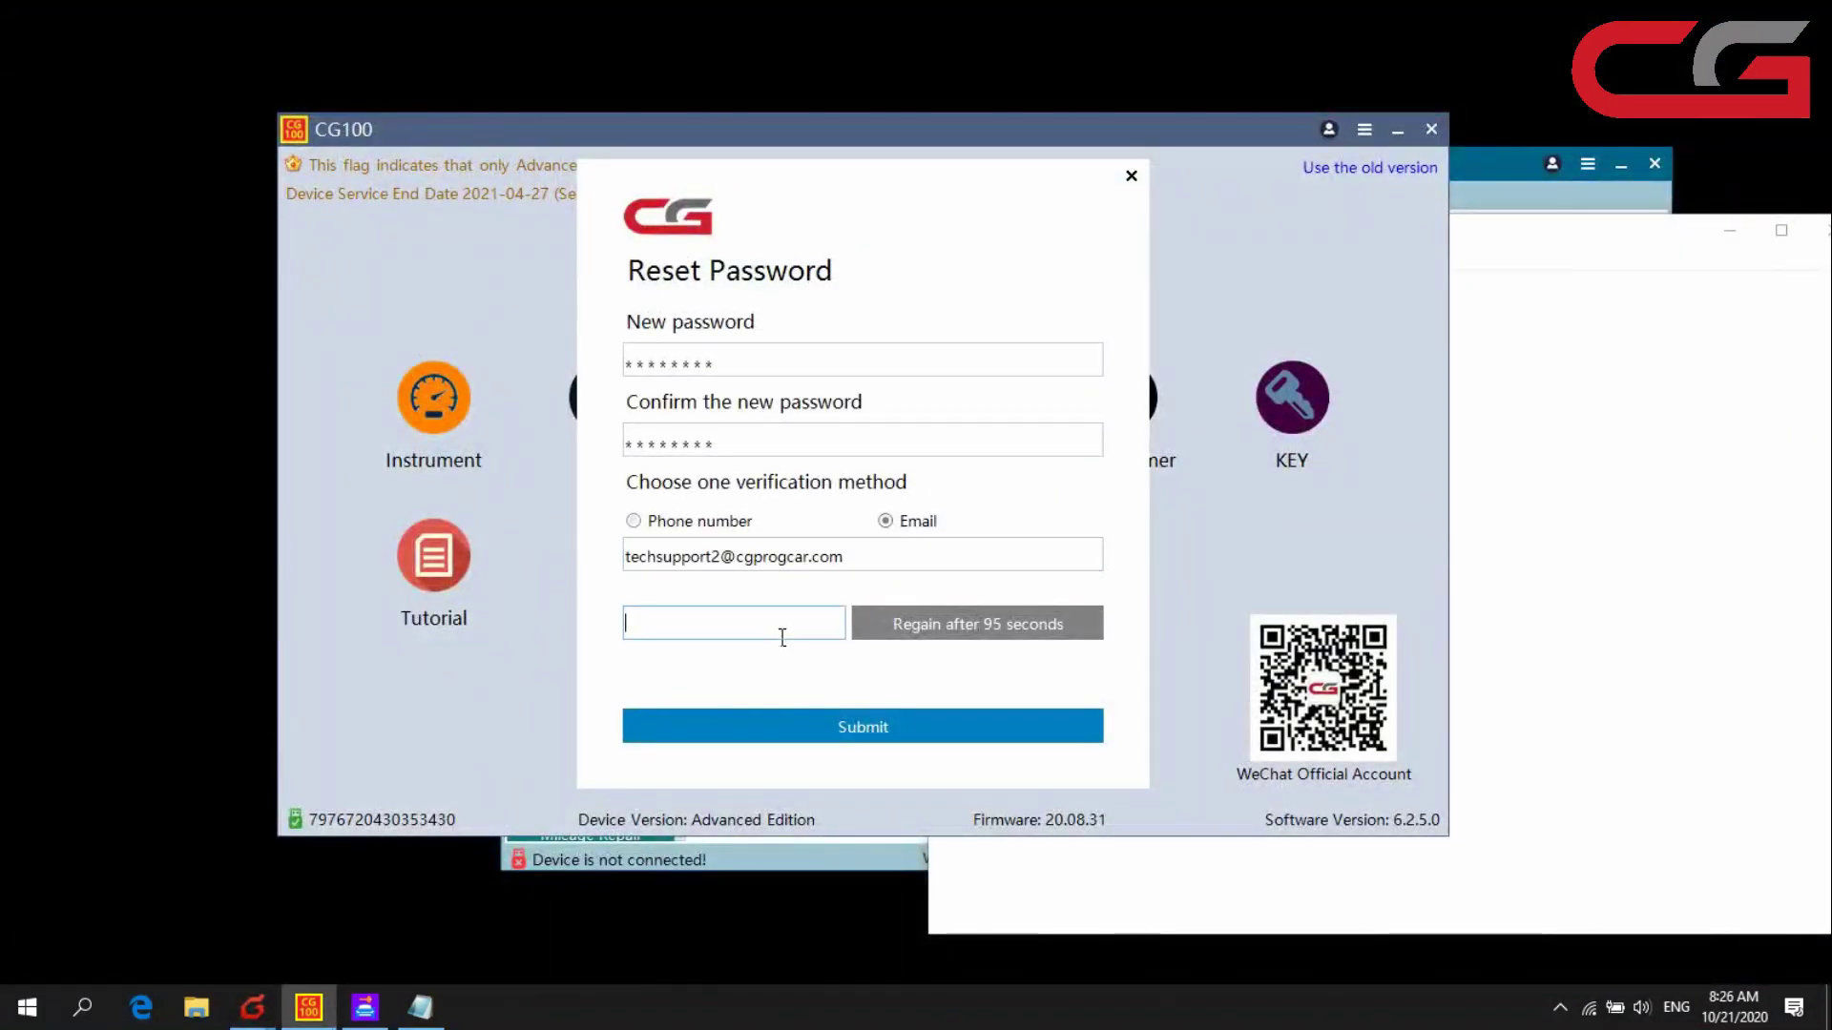
pyautogui.hotkey('ctrl', 'v')
pyautogui.click(901, 737)
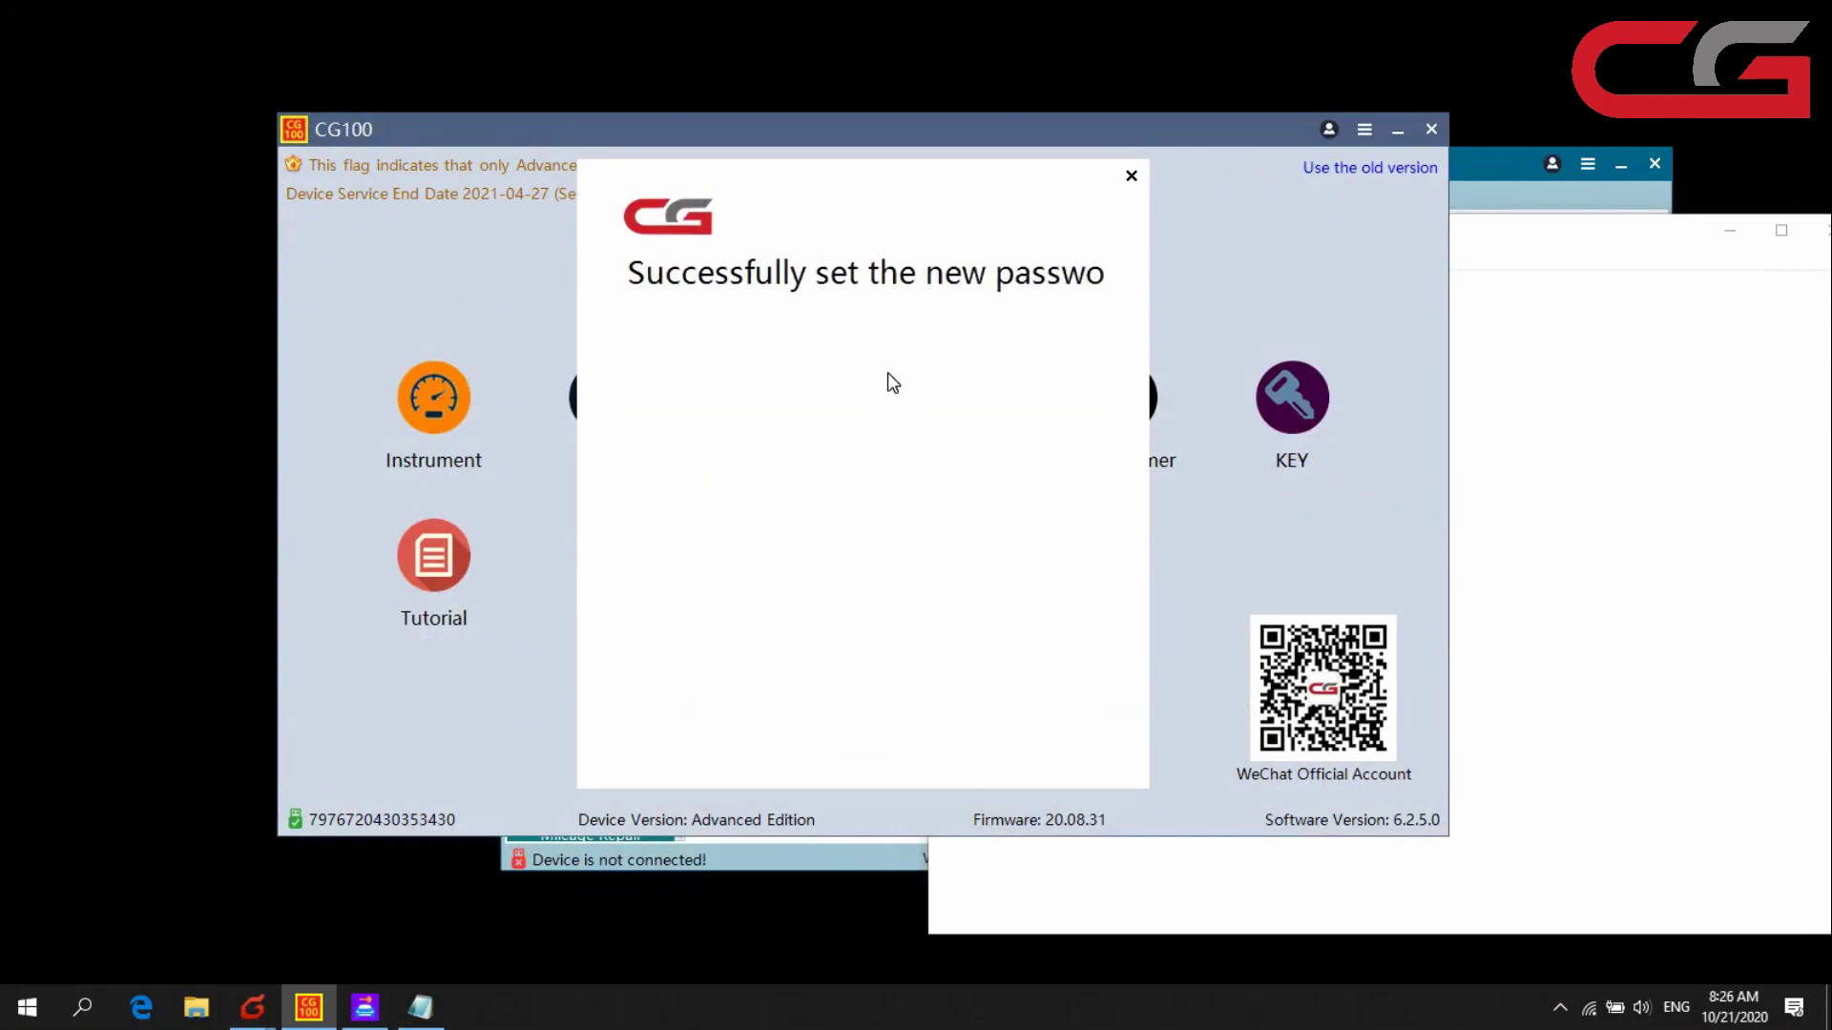
pyautogui.click(1131, 177)
# - Copy the username from the notes into the Personal account sign-in form
pyautogui.click(1328, 129)
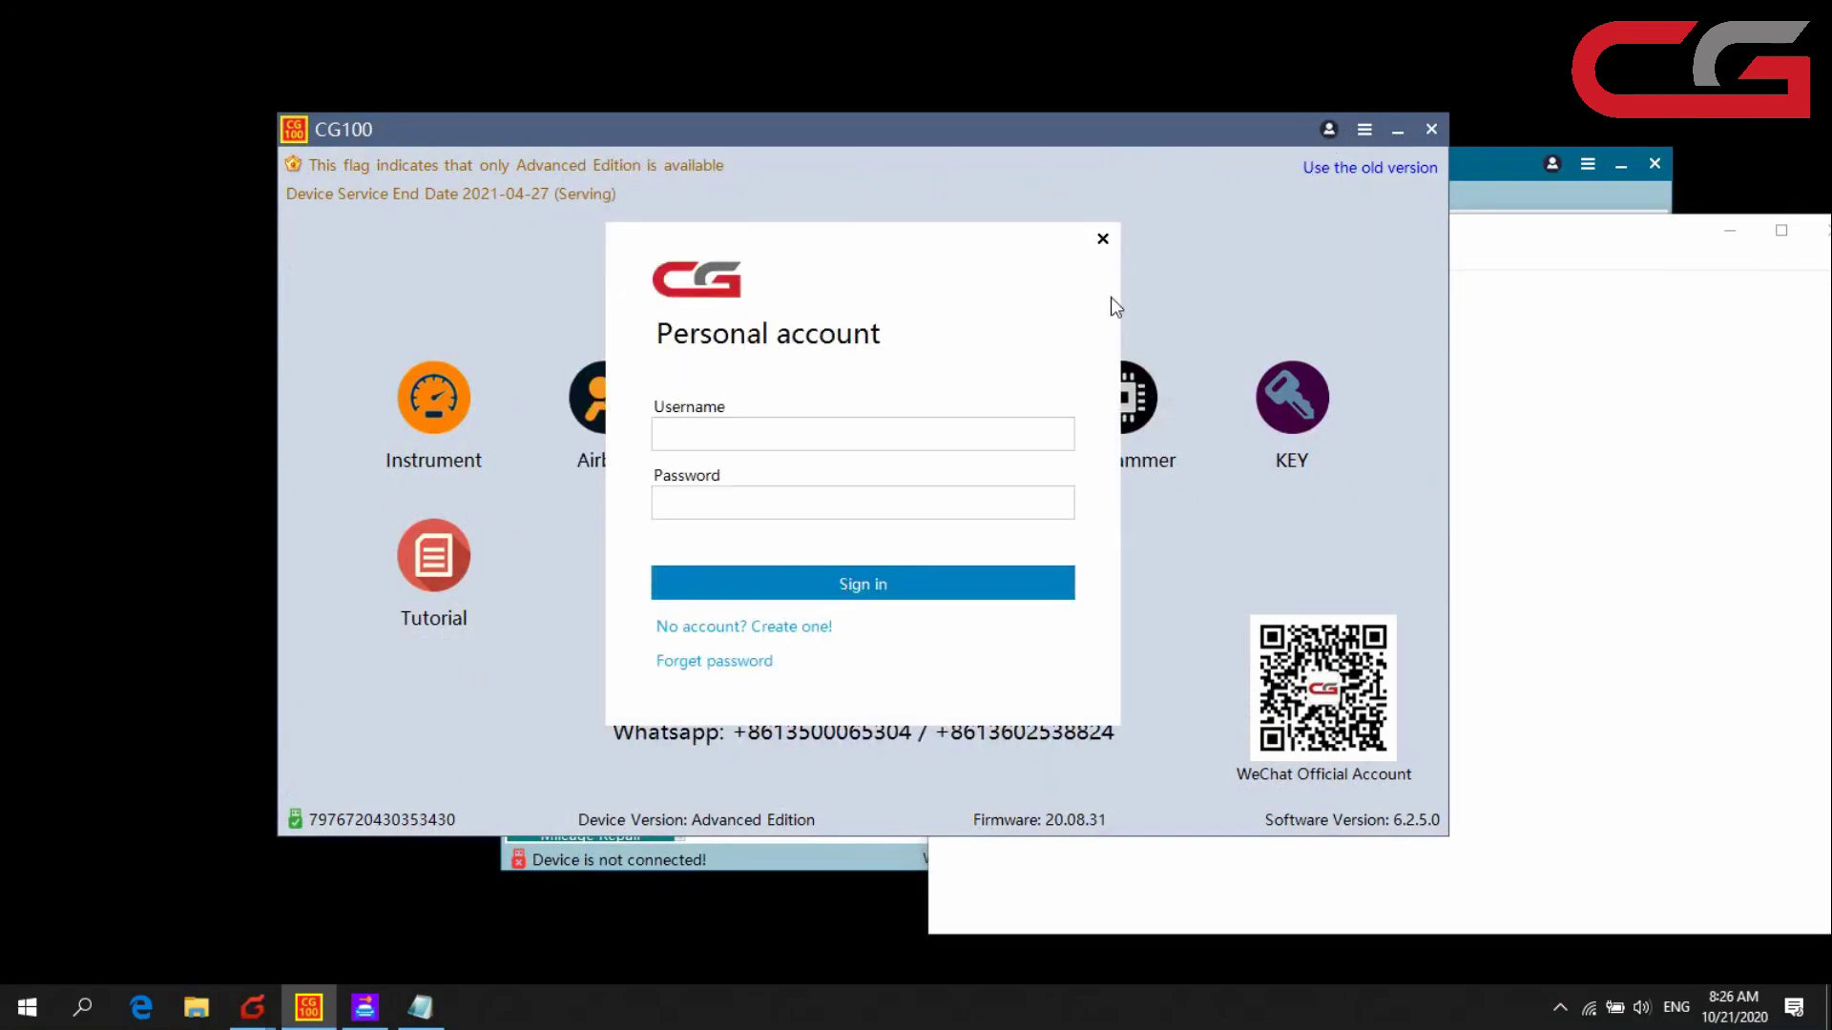
pyautogui.click(784, 449)
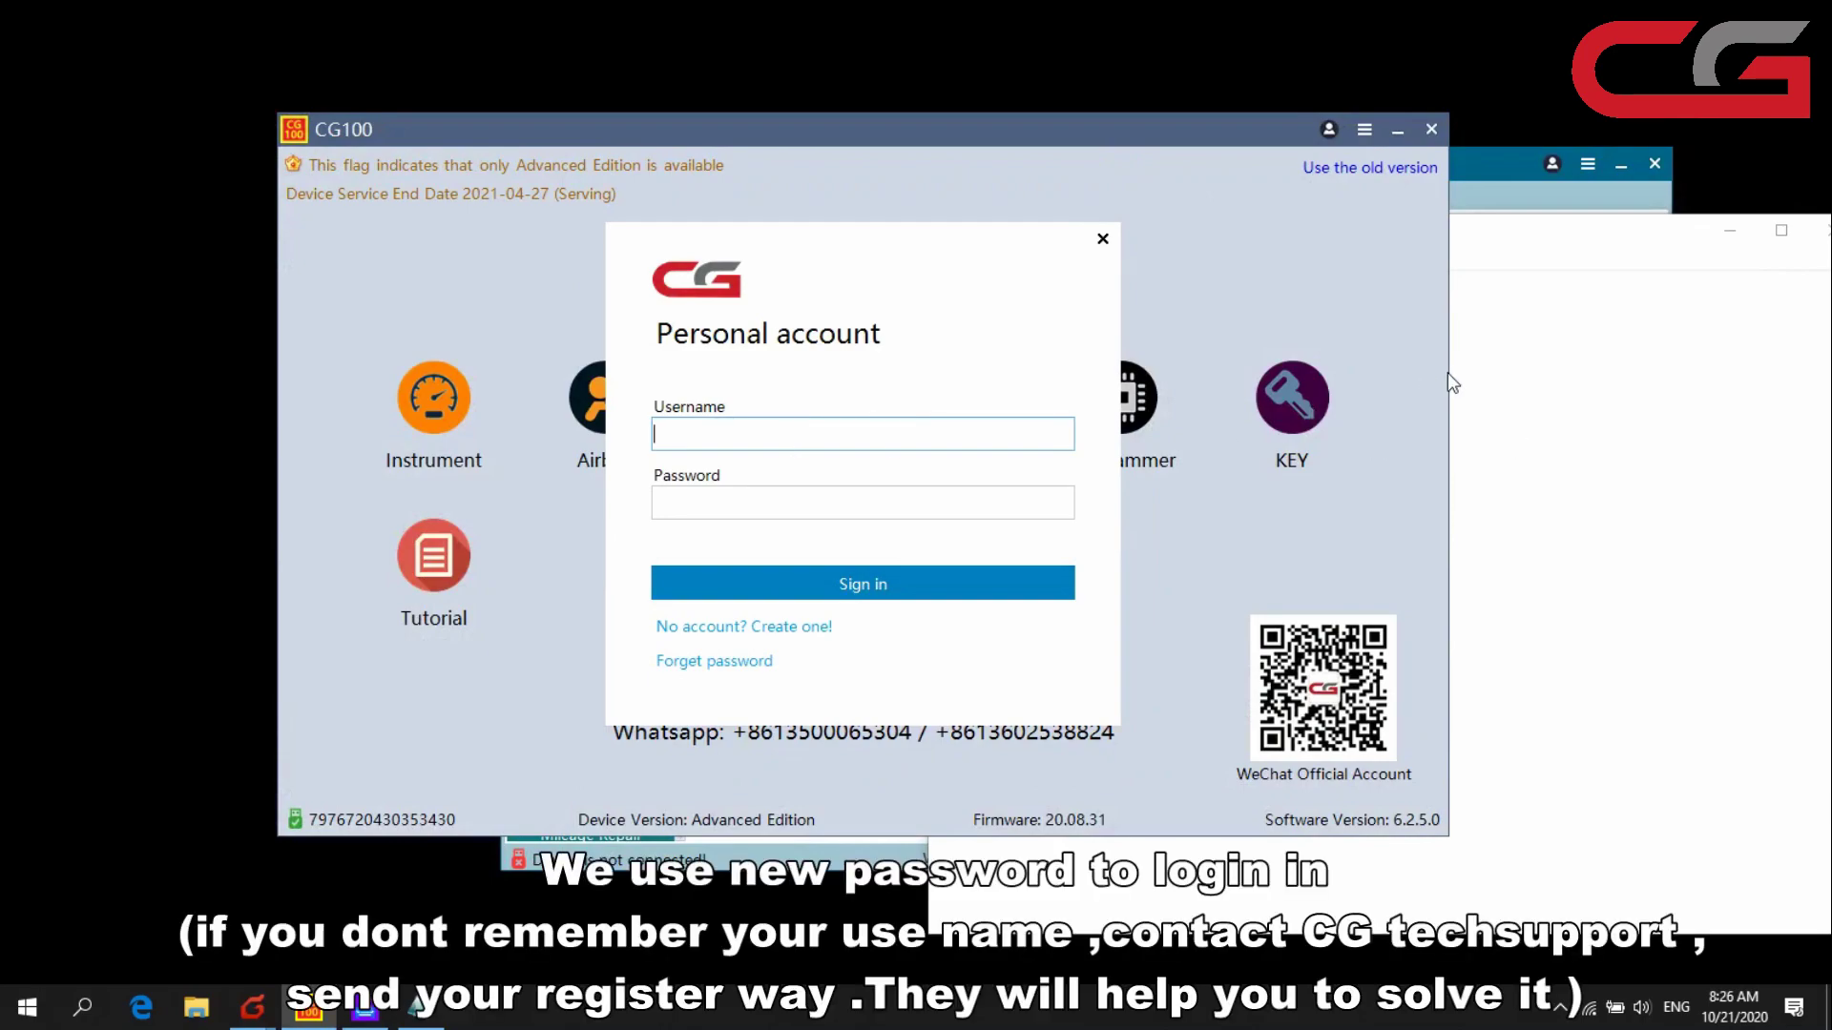
pyautogui.click(1513, 384)
pyautogui.moveTo(1013, 284); pyautogui.dragTo(943, 288)
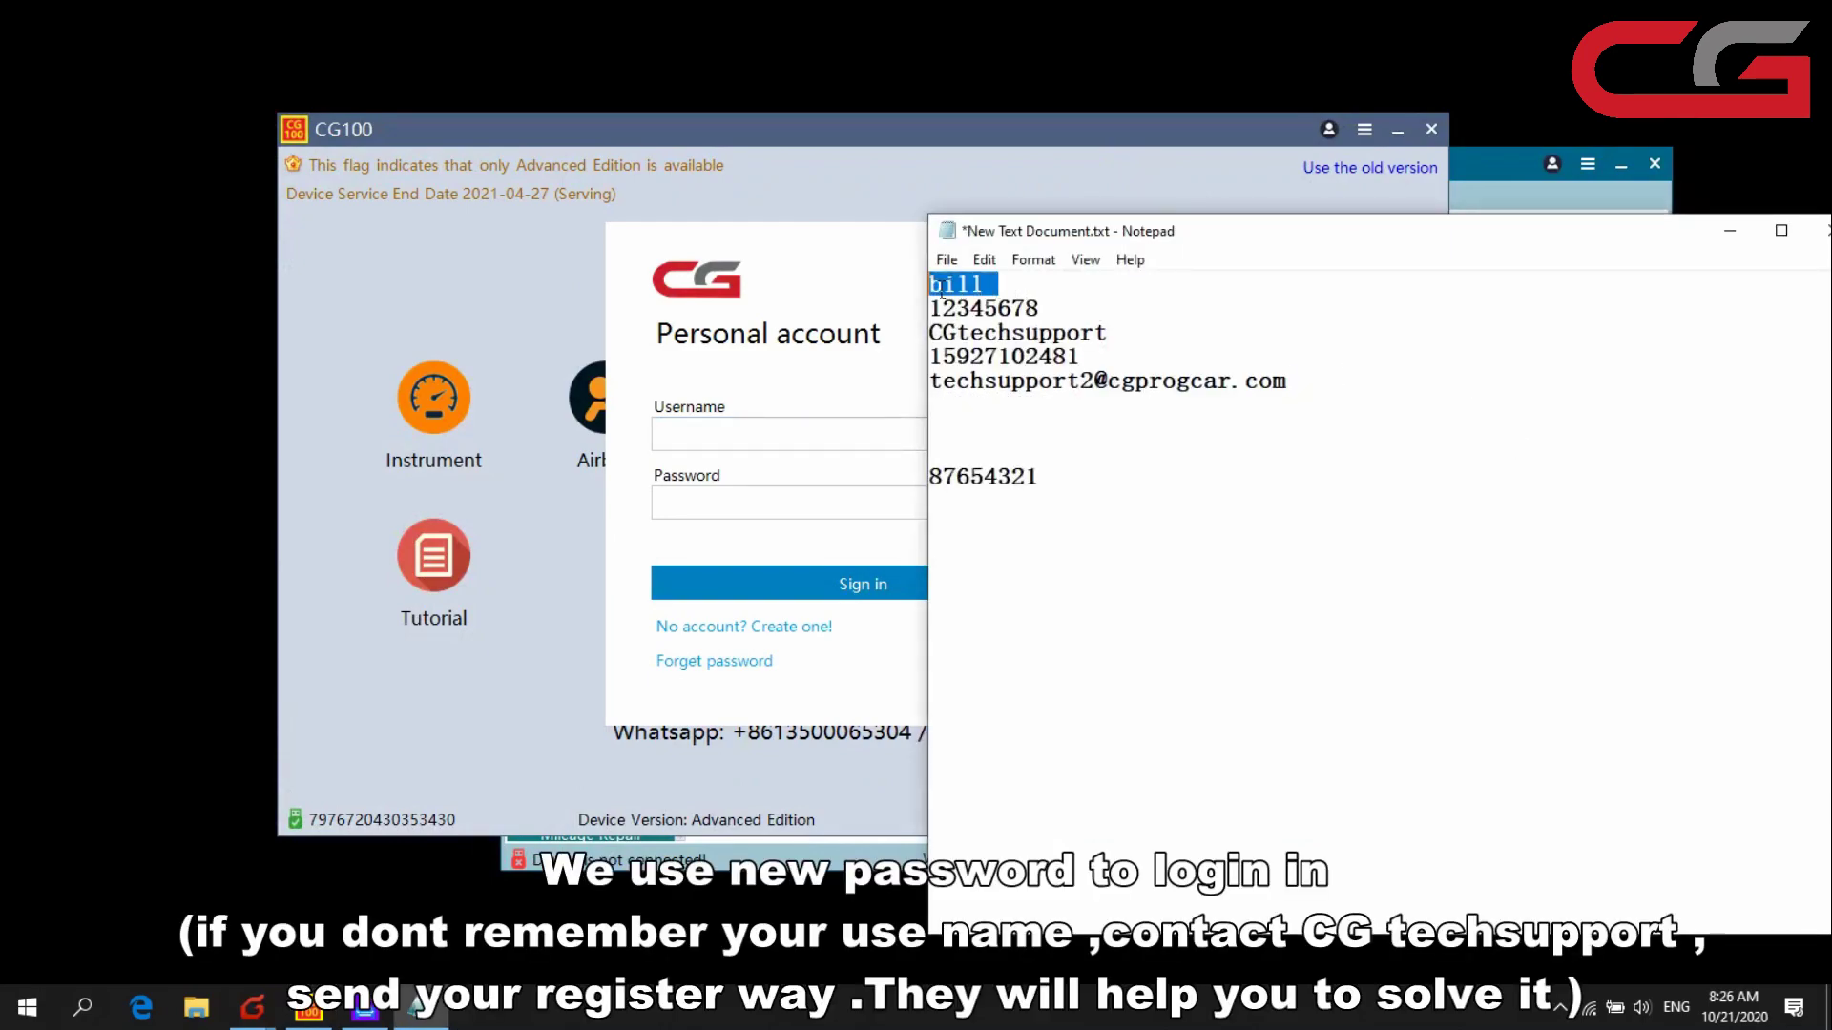
pyautogui.hotkey('ctrl', 'c')
pyautogui.click(904, 327)
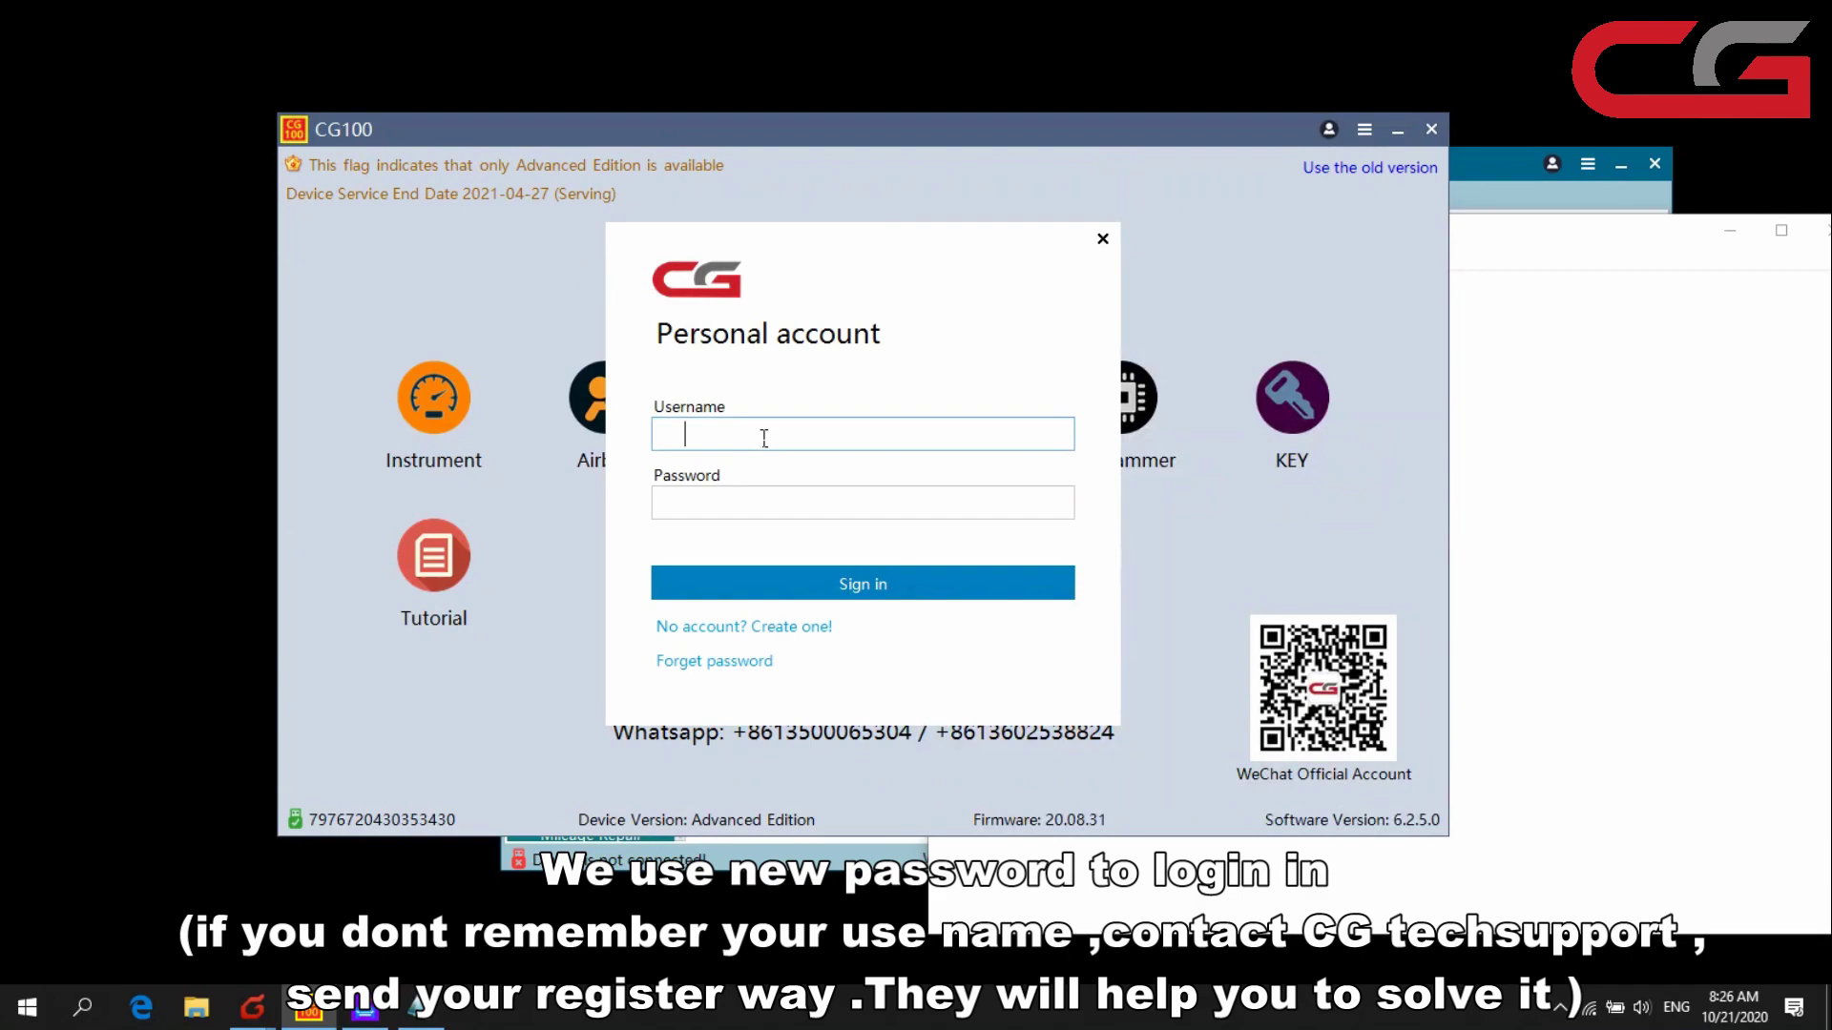
pyautogui.hotkey('ctrl', 'v')
# - Sign in with the new password, replacing the wrong one after the error message
pyautogui.click(997, 405)
pyautogui.doubleClick(1013, 477)
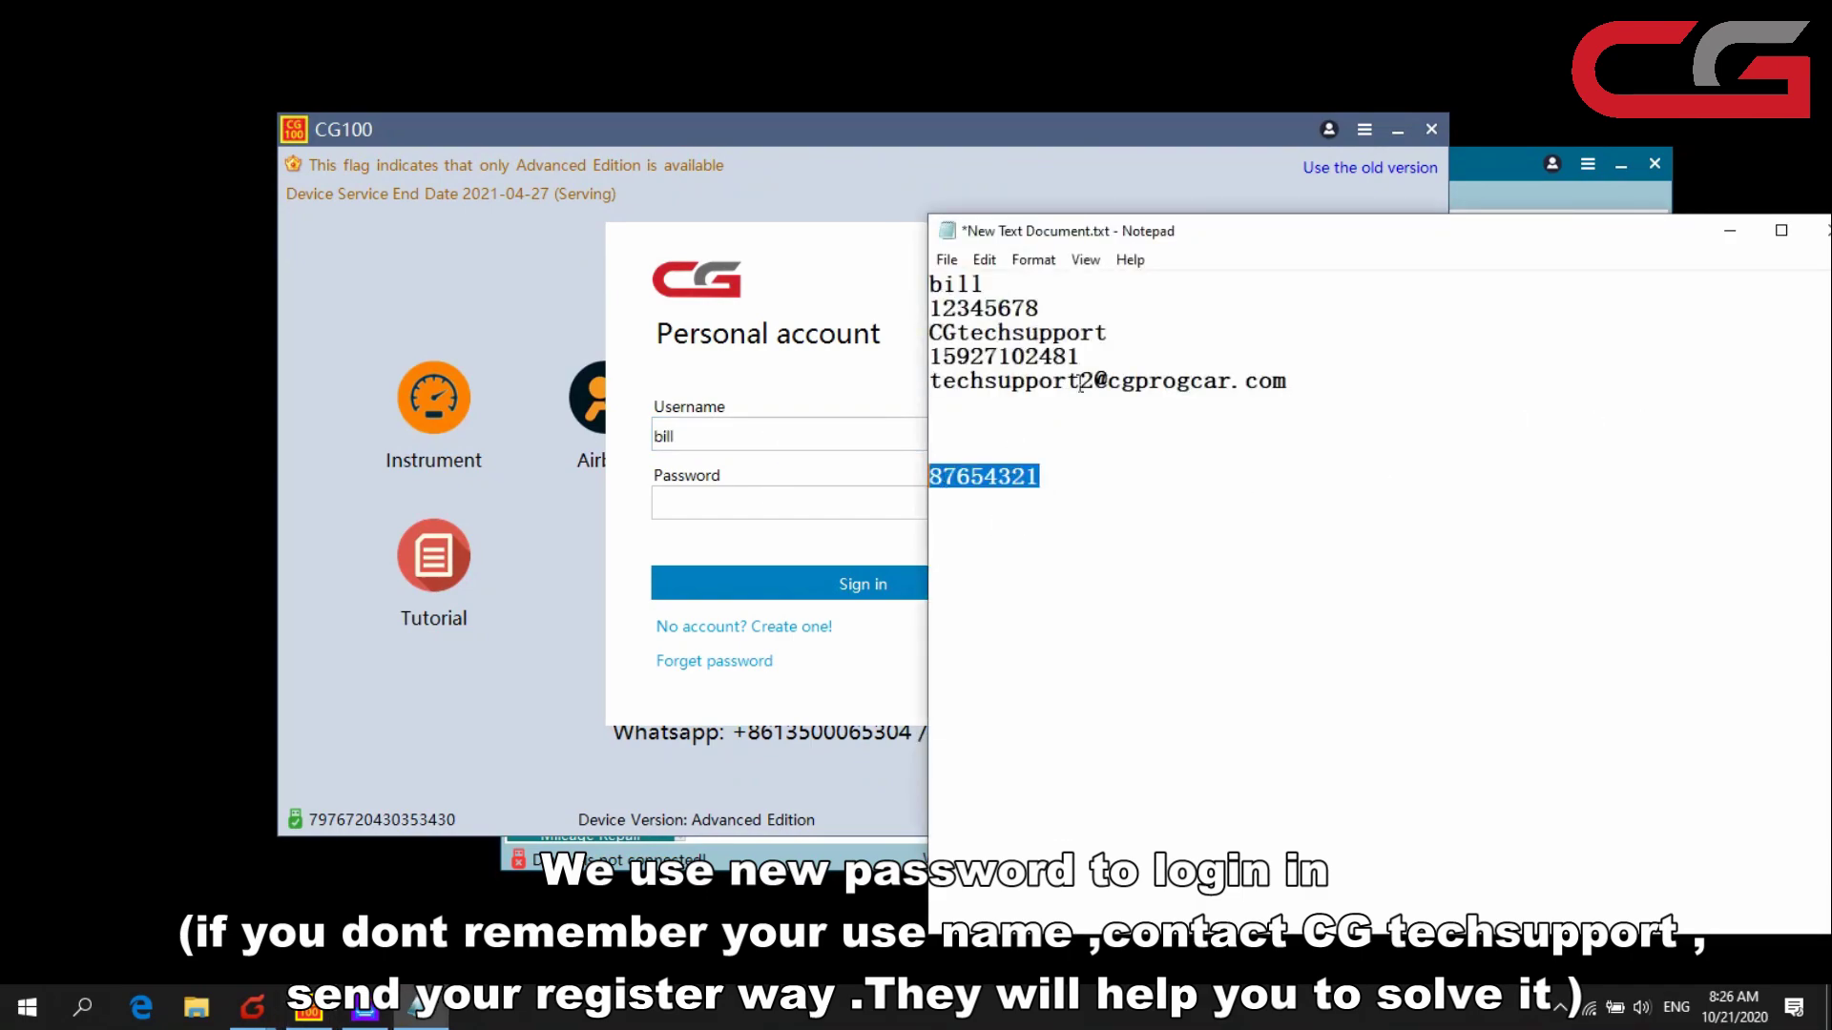
pyautogui.moveTo(1073, 305); pyautogui.dragTo(940, 310)
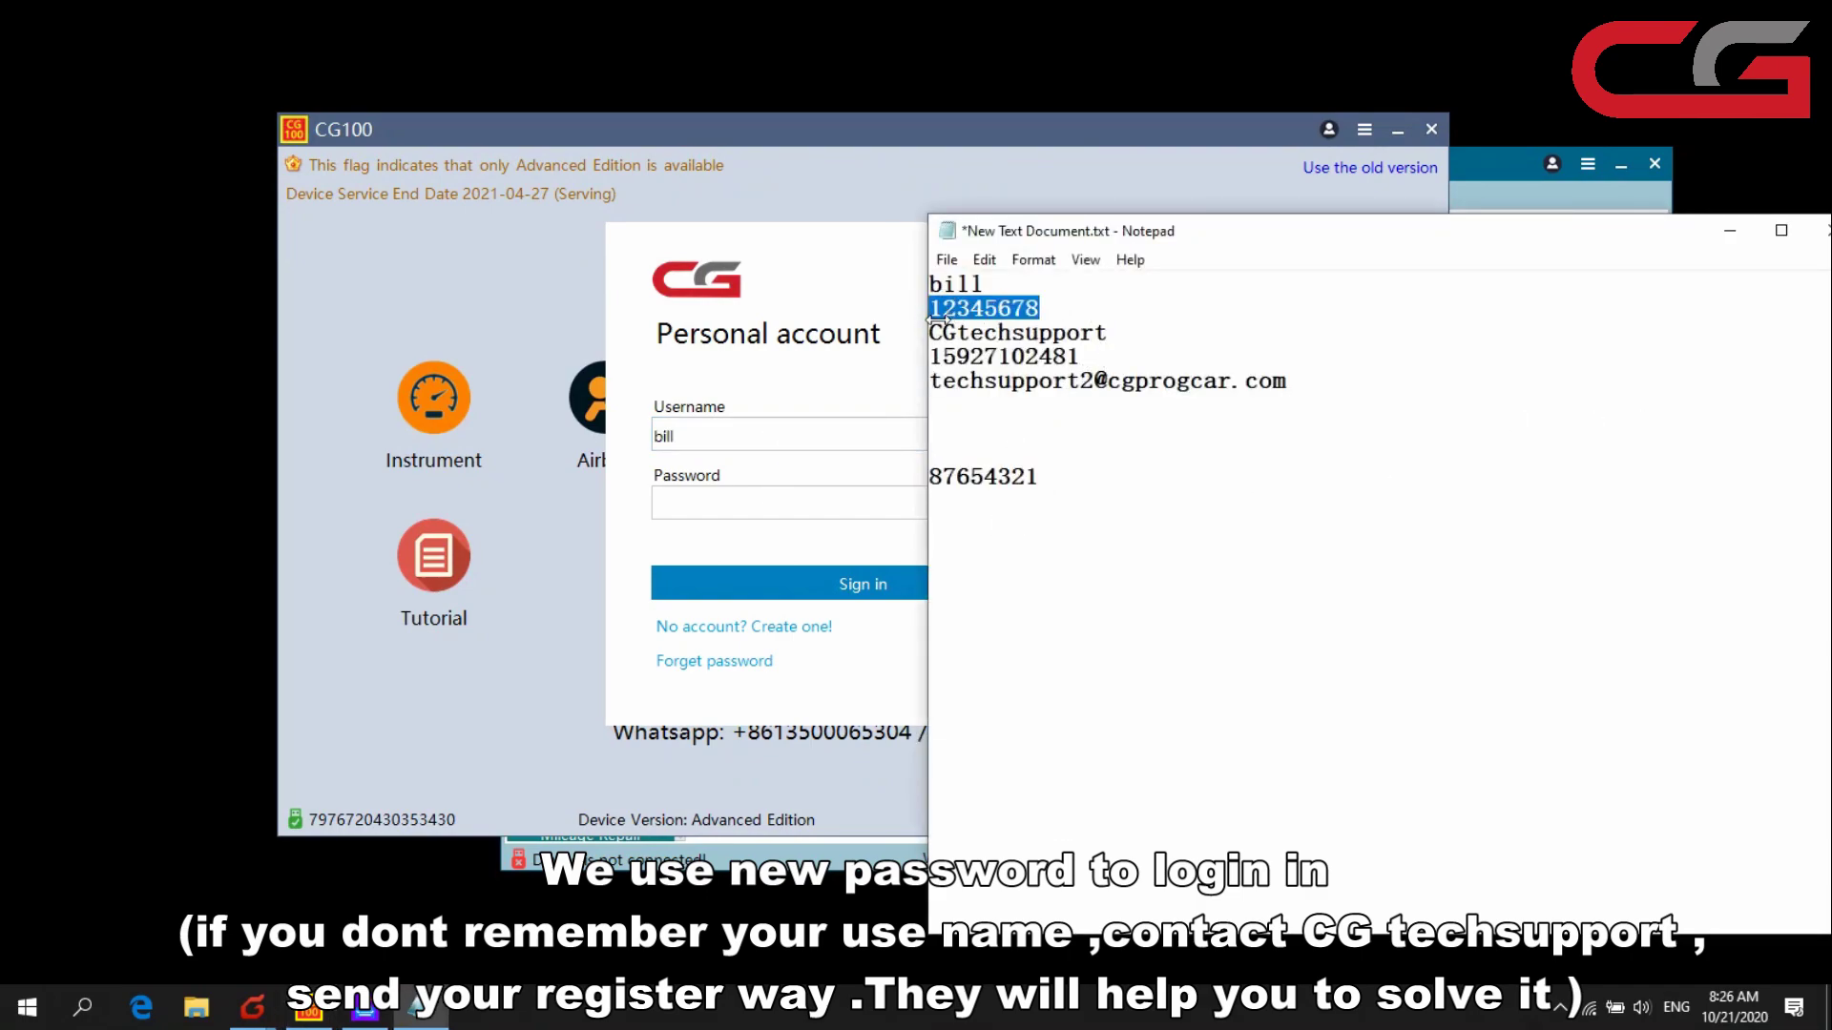
pyautogui.click(760, 504)
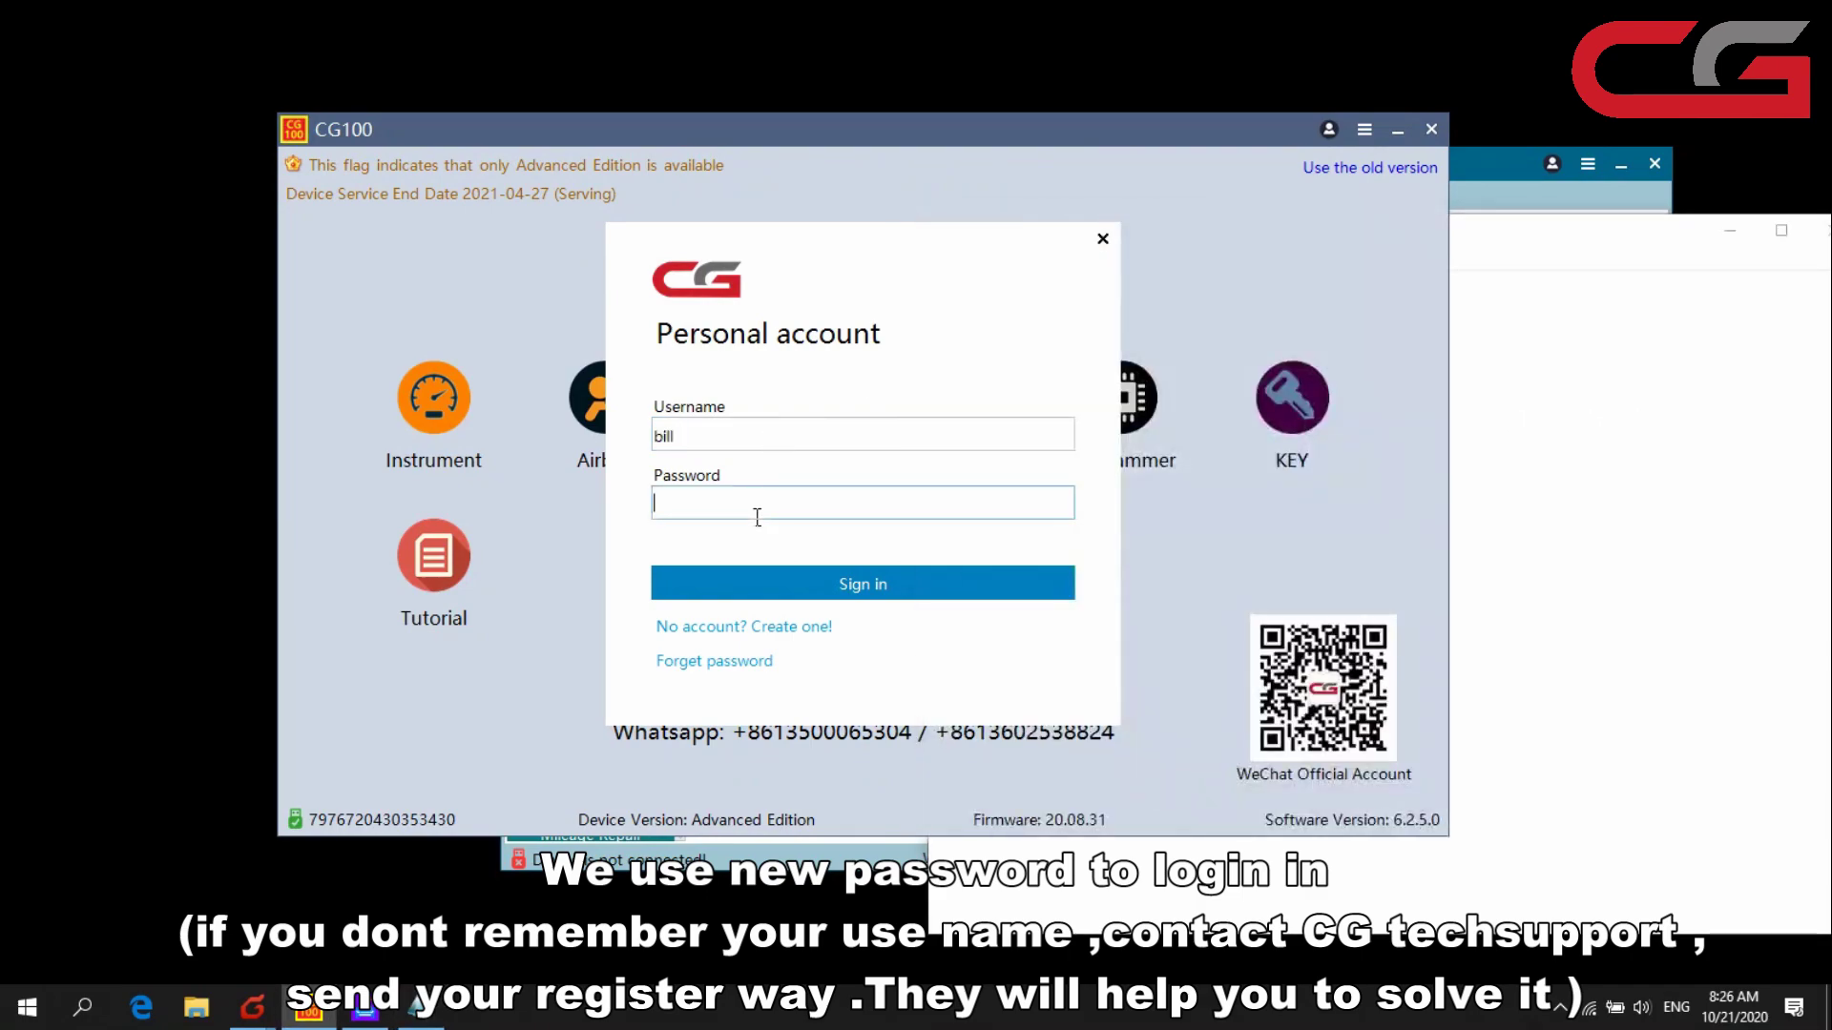
pyautogui.click(790, 578)
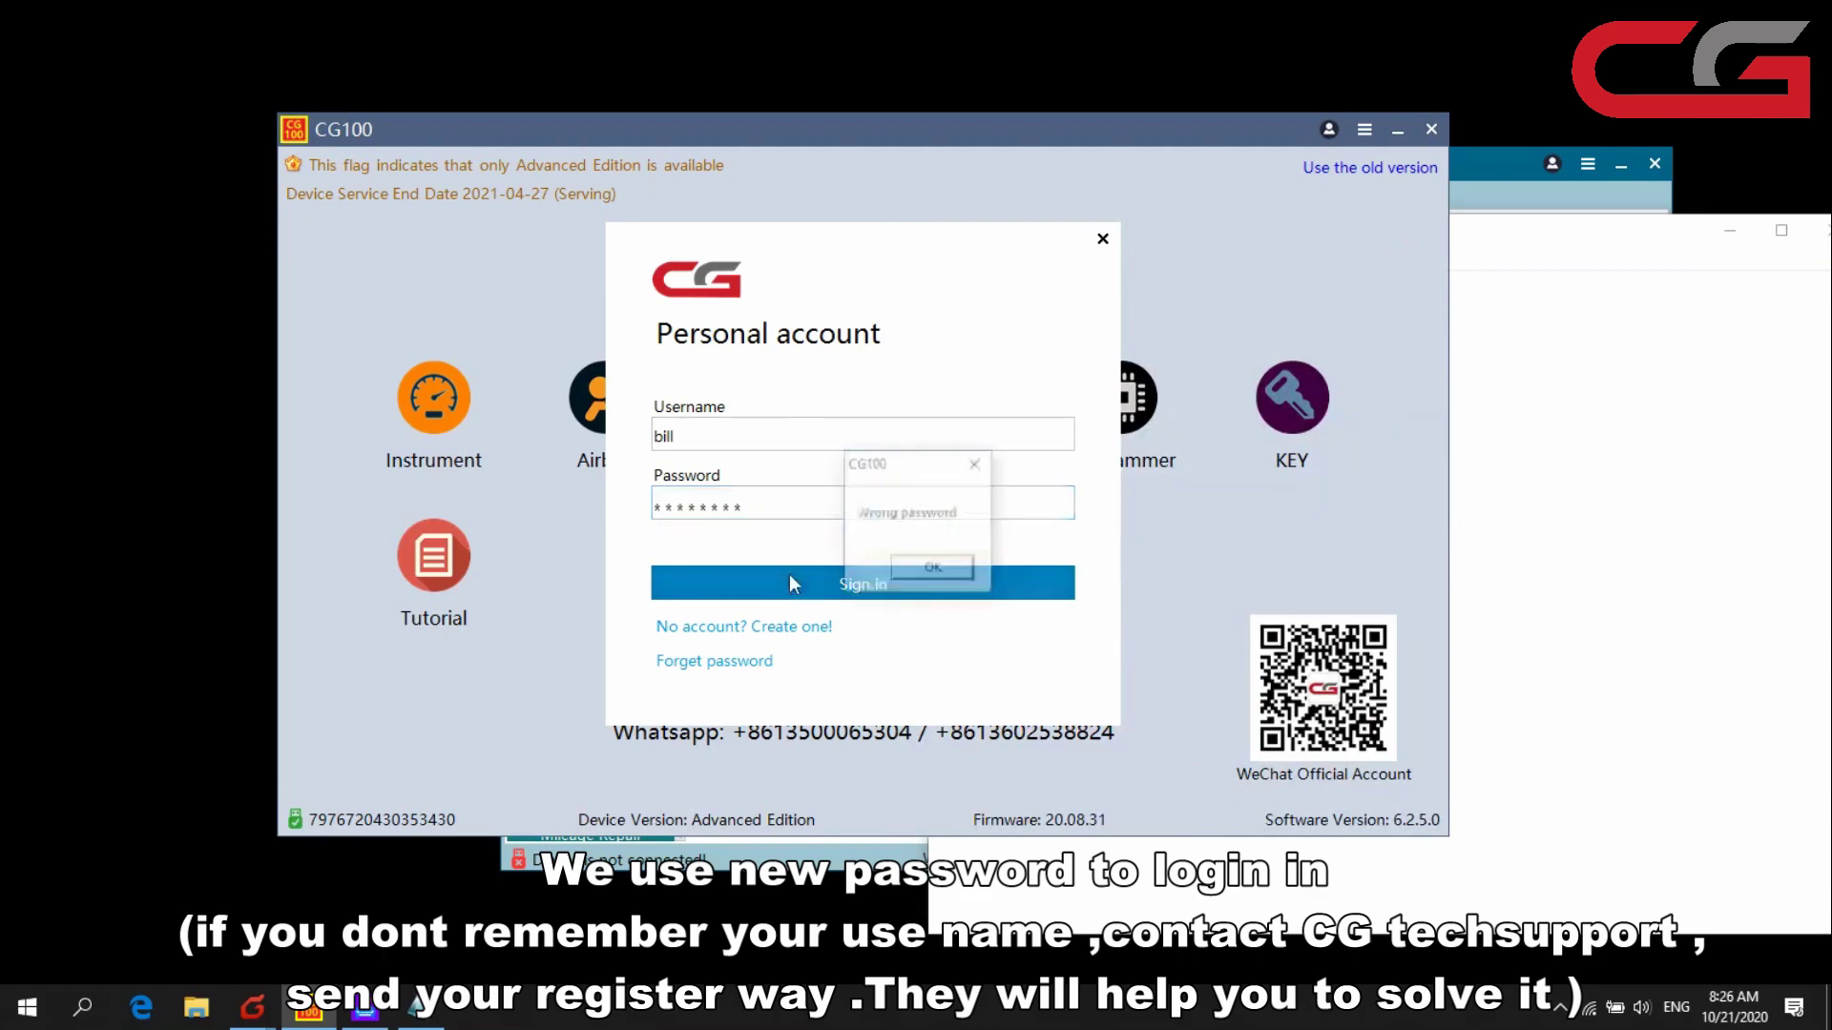
pyautogui.click(933, 570)
pyautogui.hotkey('alt', 'Tab')
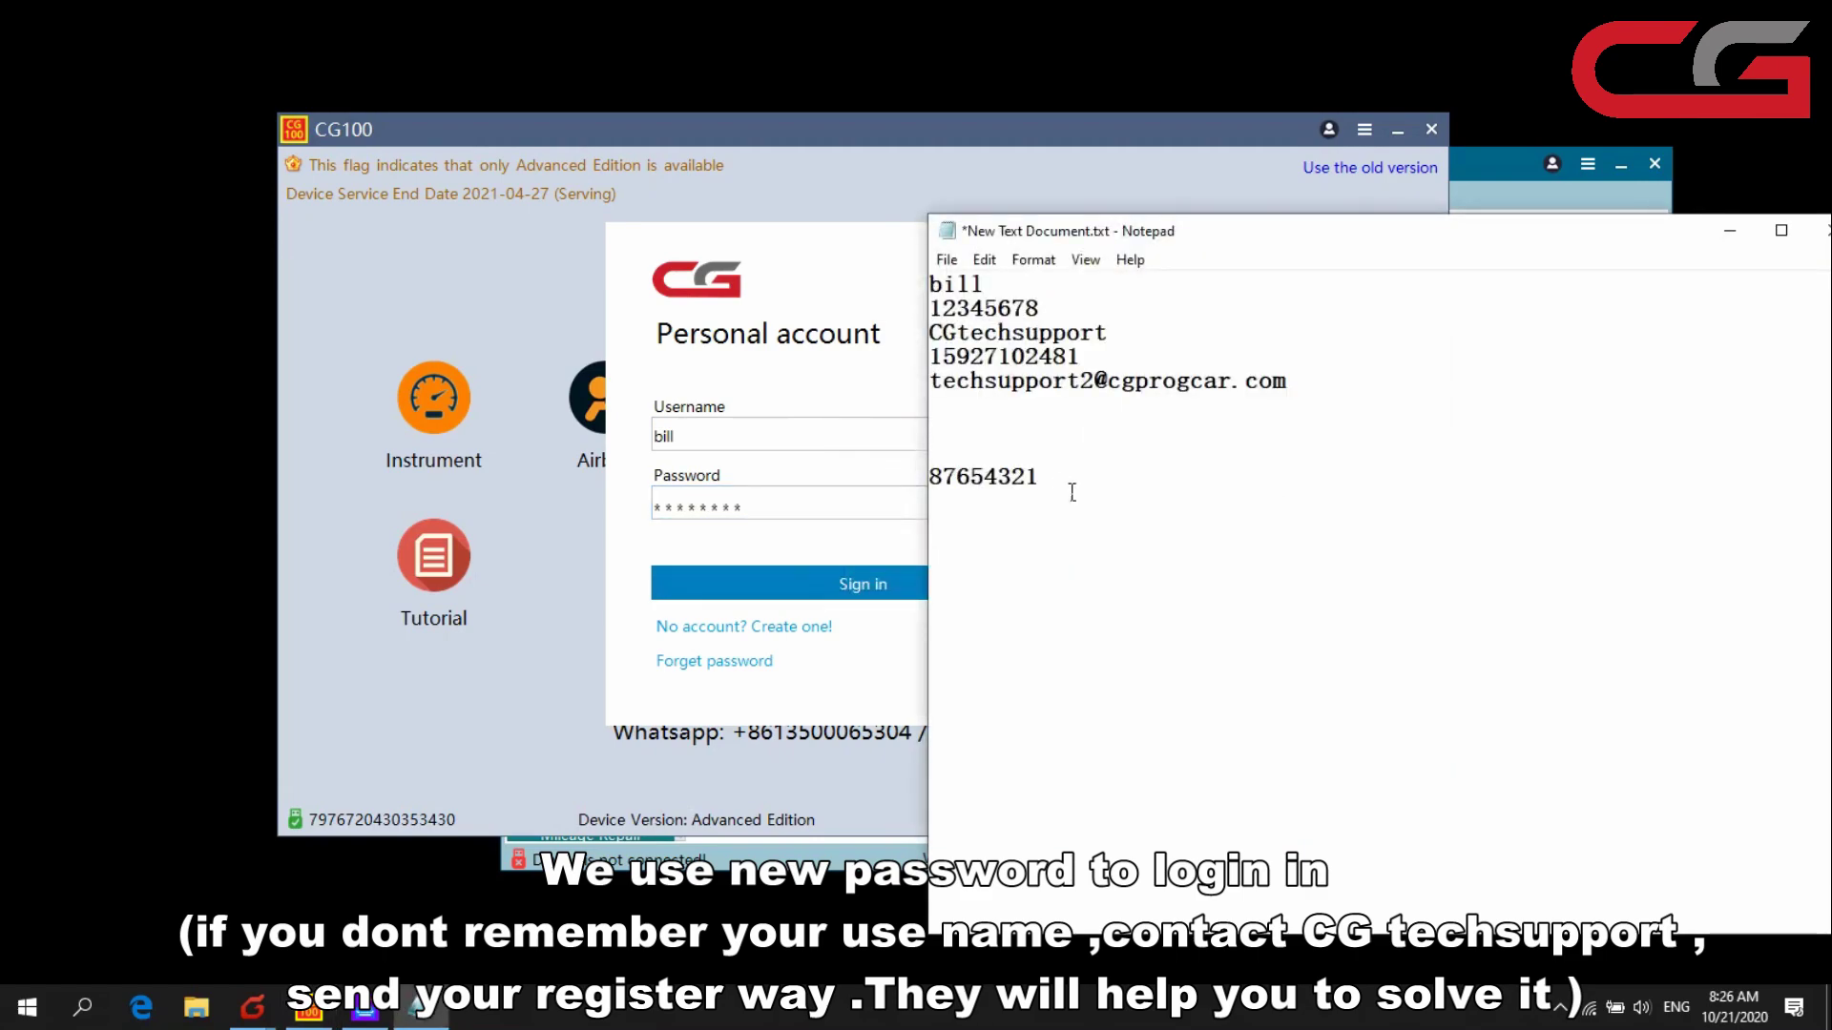
pyautogui.moveTo(1072, 492); pyautogui.dragTo(928, 482)
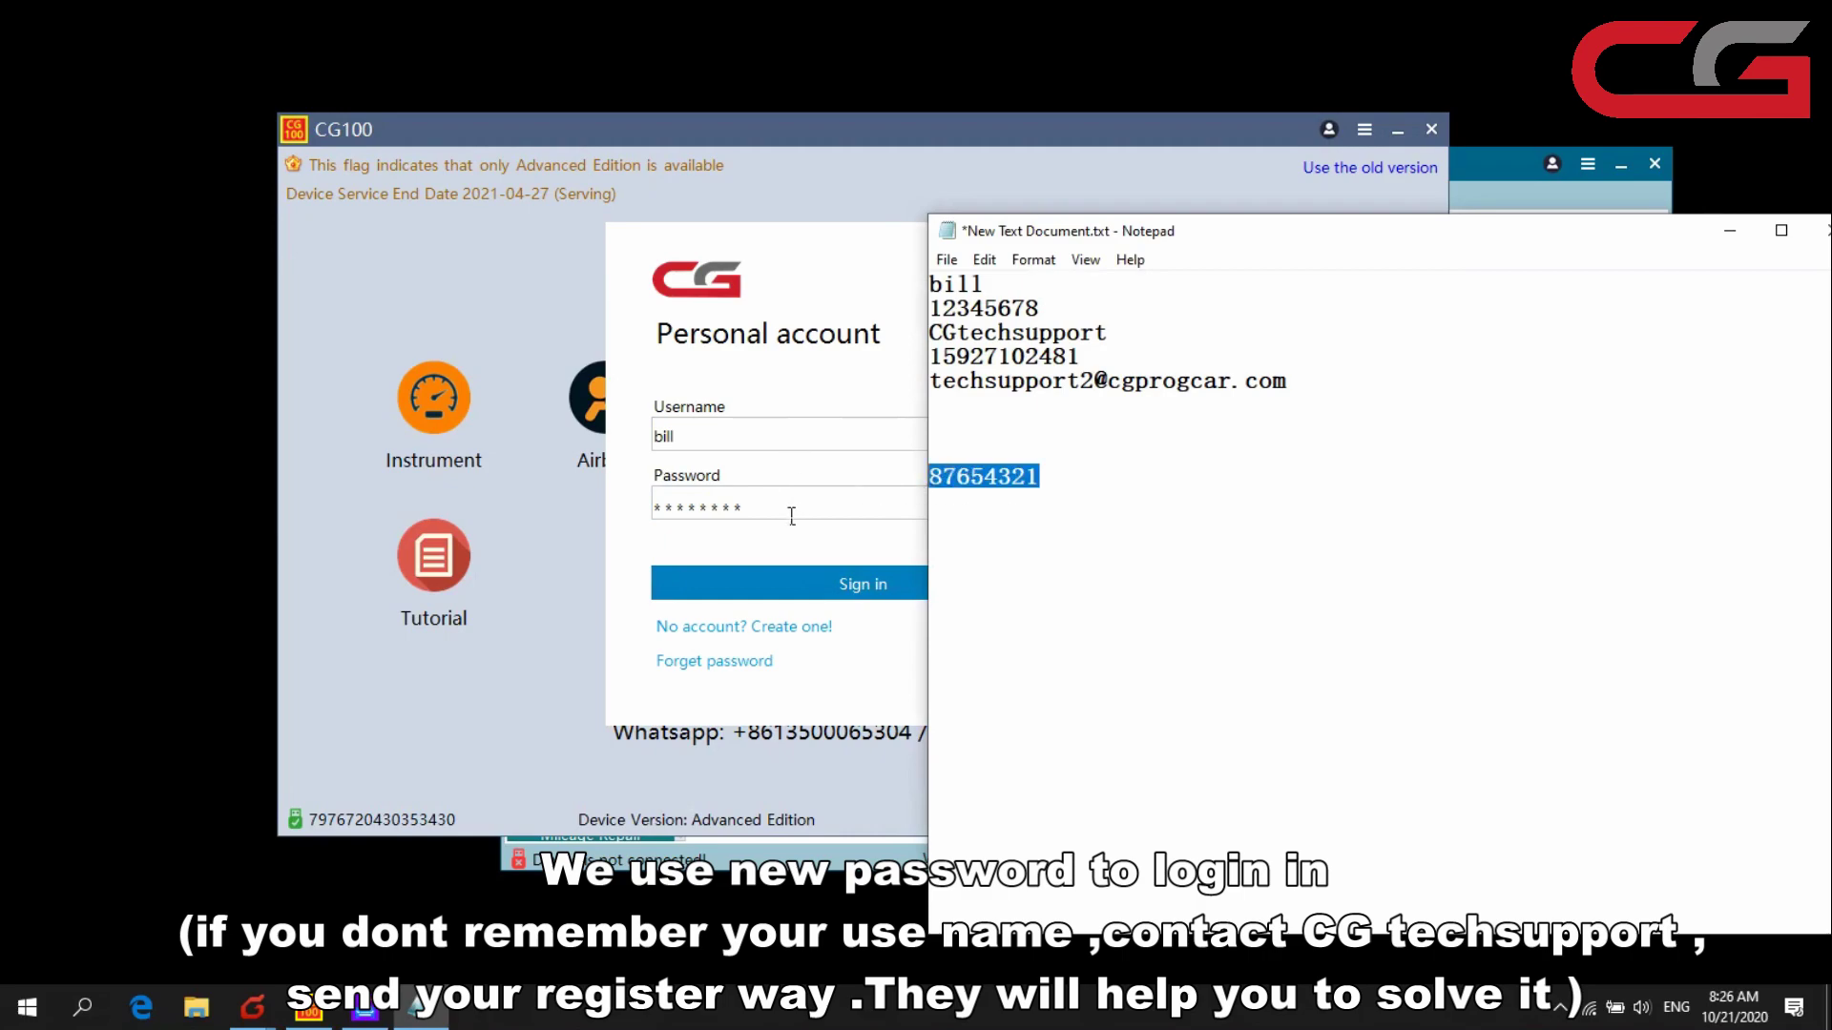
pyautogui.moveTo(792, 515); pyautogui.dragTo(652, 510)
pyautogui.hotkey('ctrl', 'v')
pyautogui.click(840, 583)
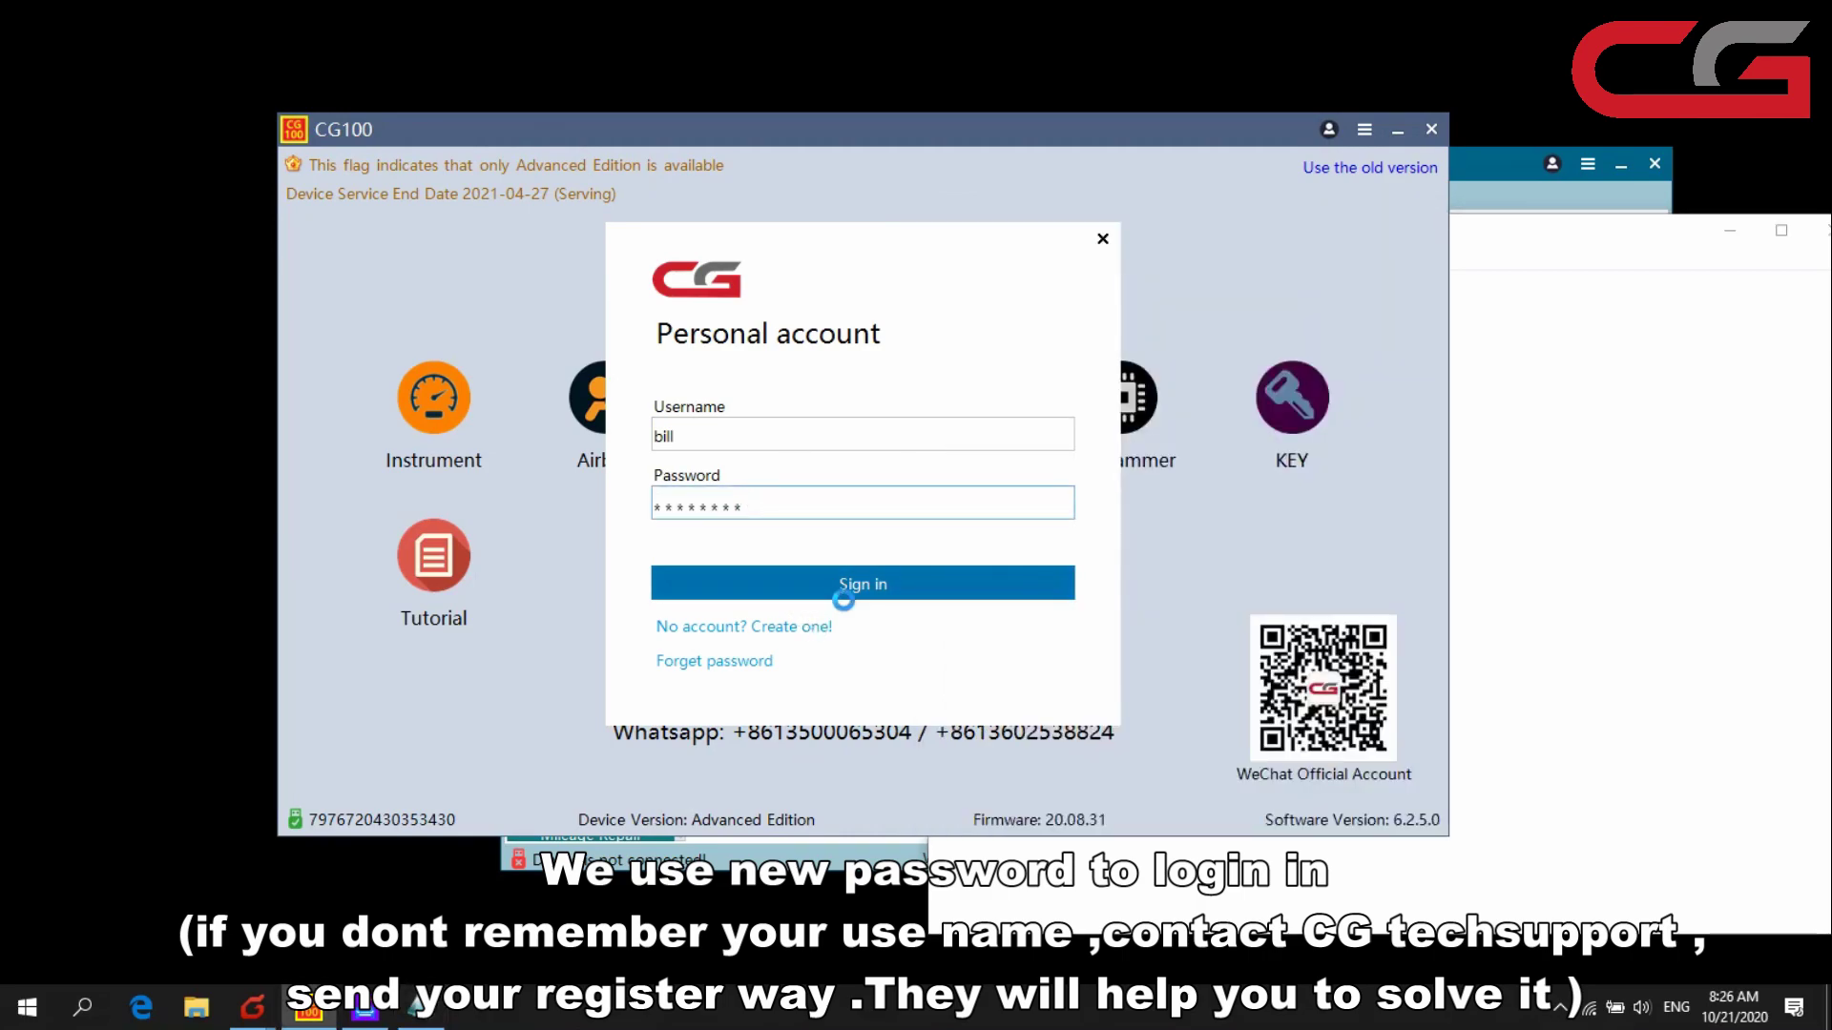
pyautogui.click(927, 573)
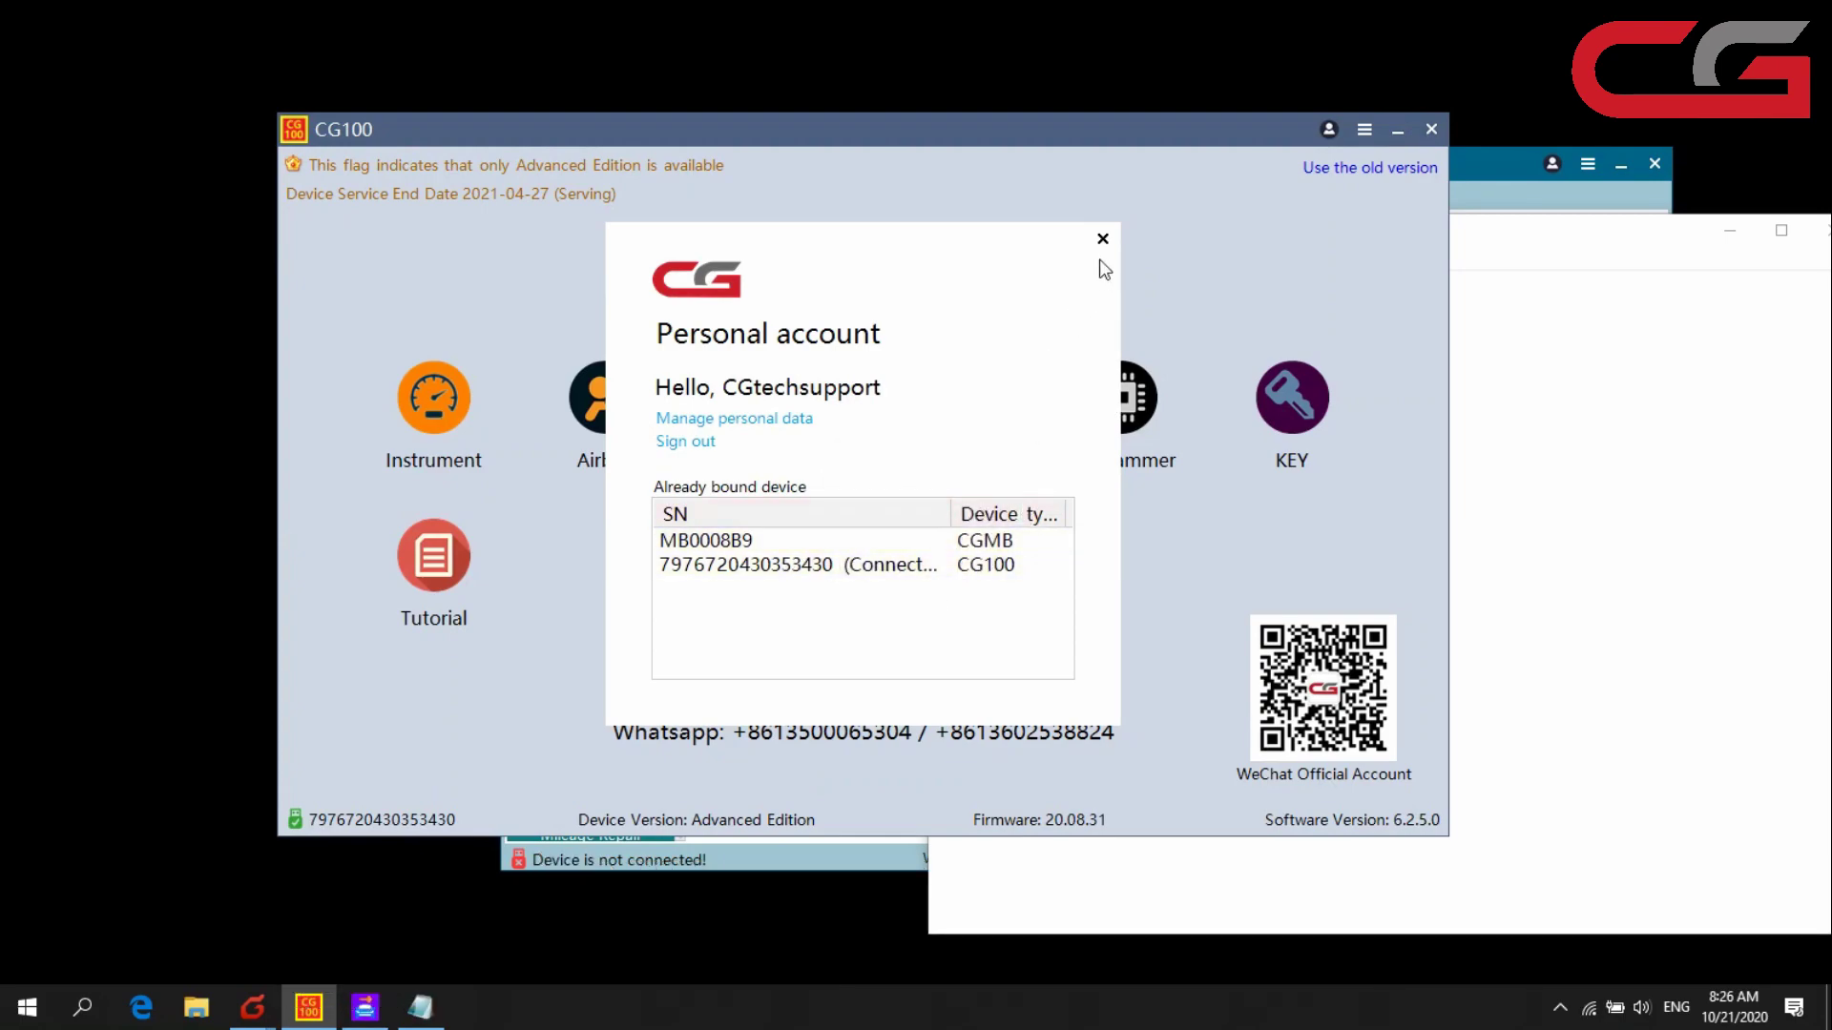
# - Review the bound CGMB and CG100 entries, then close the account dialog
pyautogui.click(739, 540)
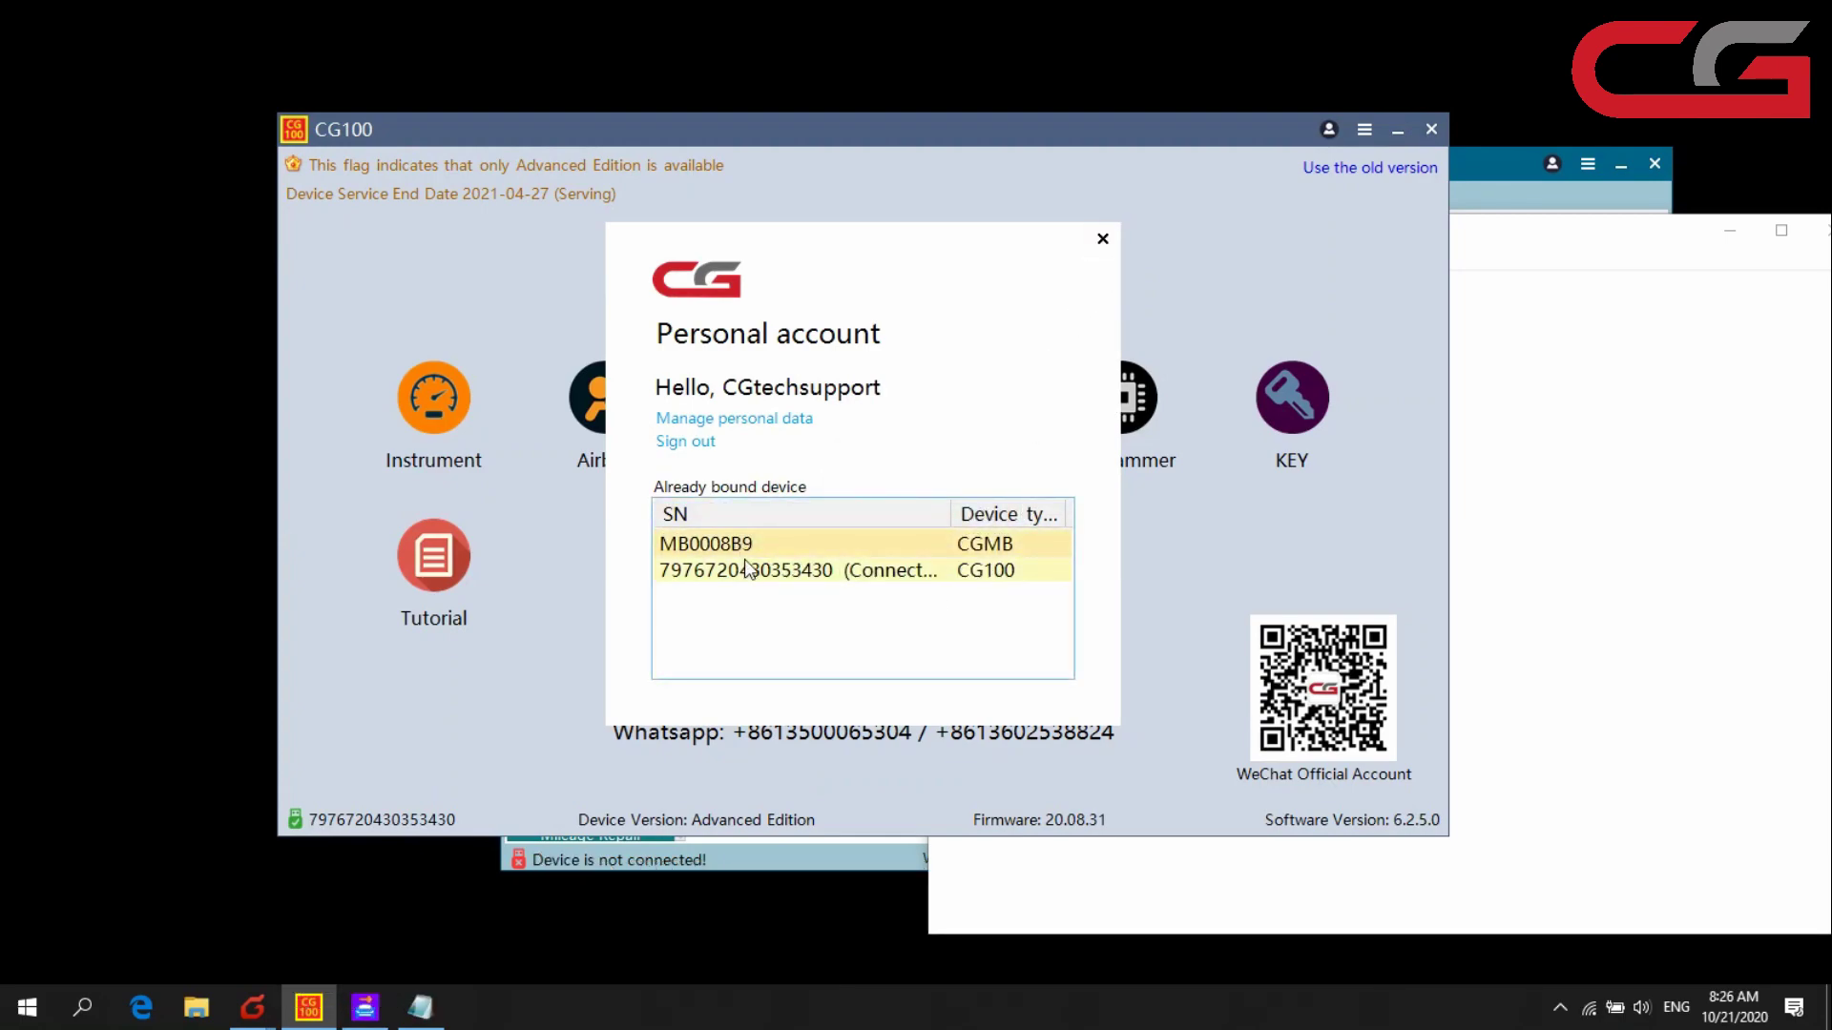
pyautogui.click(768, 573)
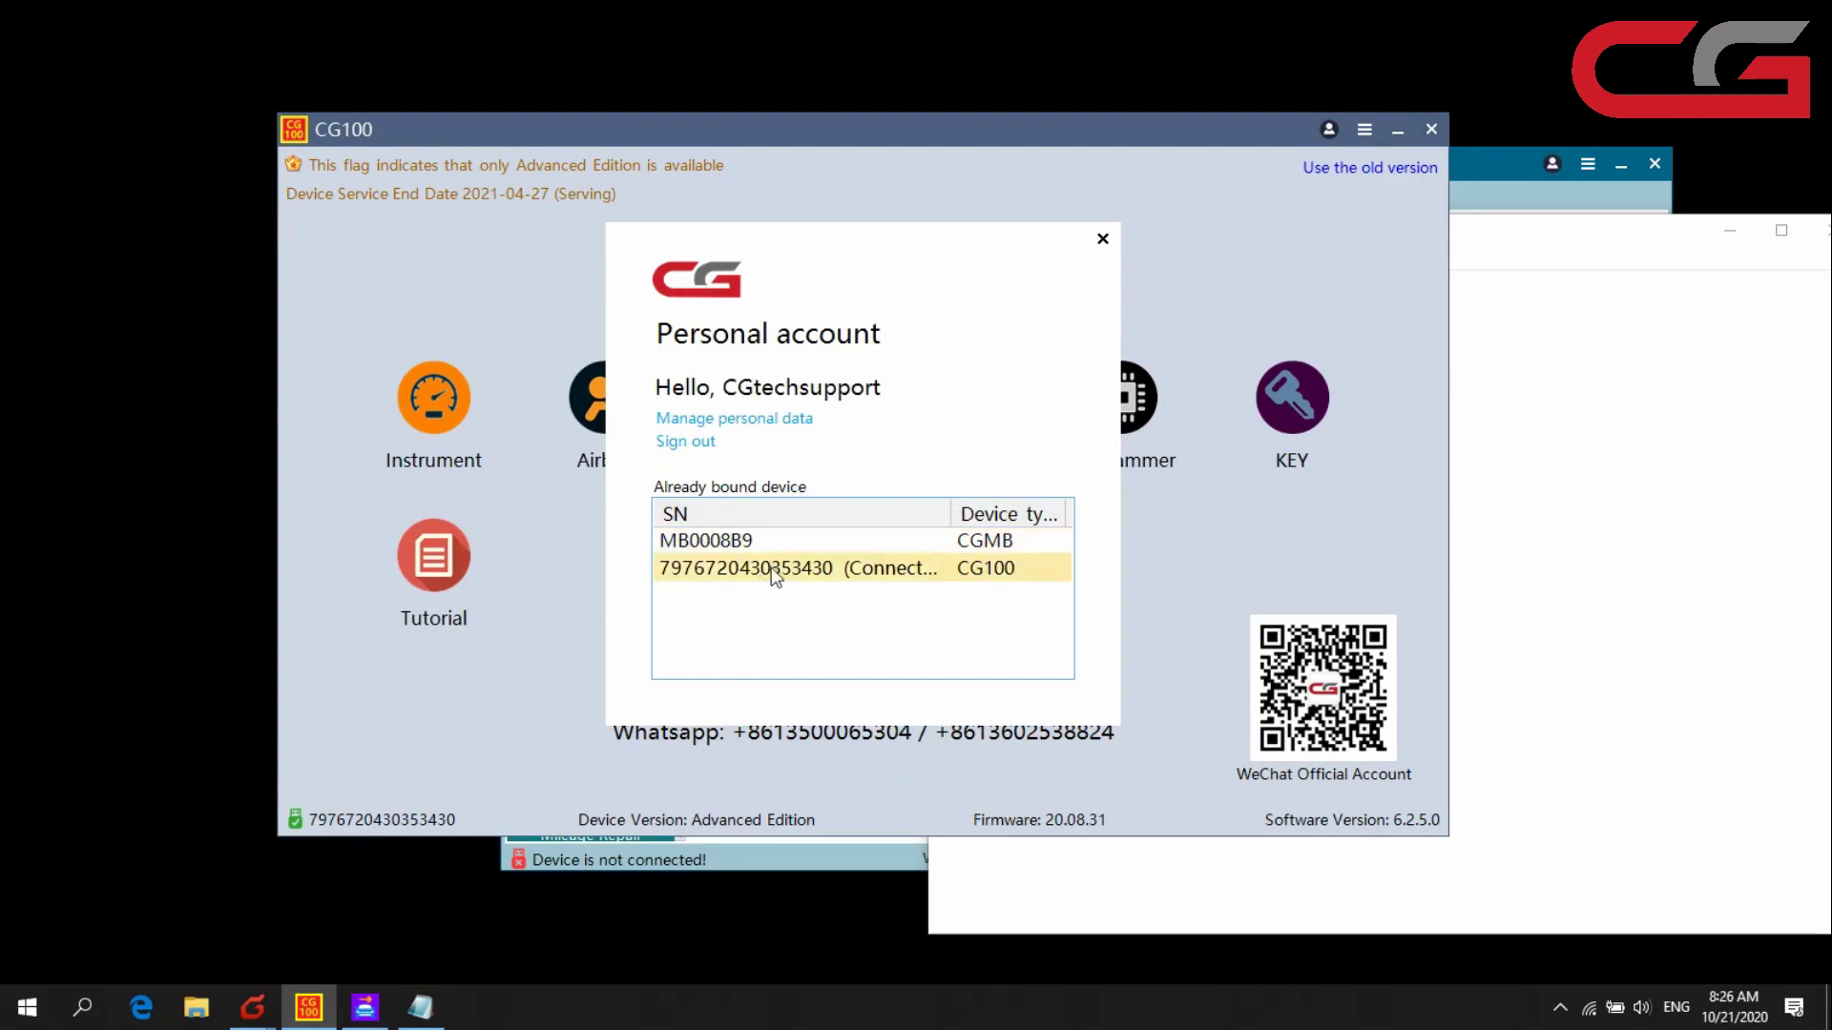
pyautogui.click(1102, 238)
# - In CGMB, confirm binding, dismiss the already-bound notice, and open the Personal account panel
pyautogui.click(1514, 183)
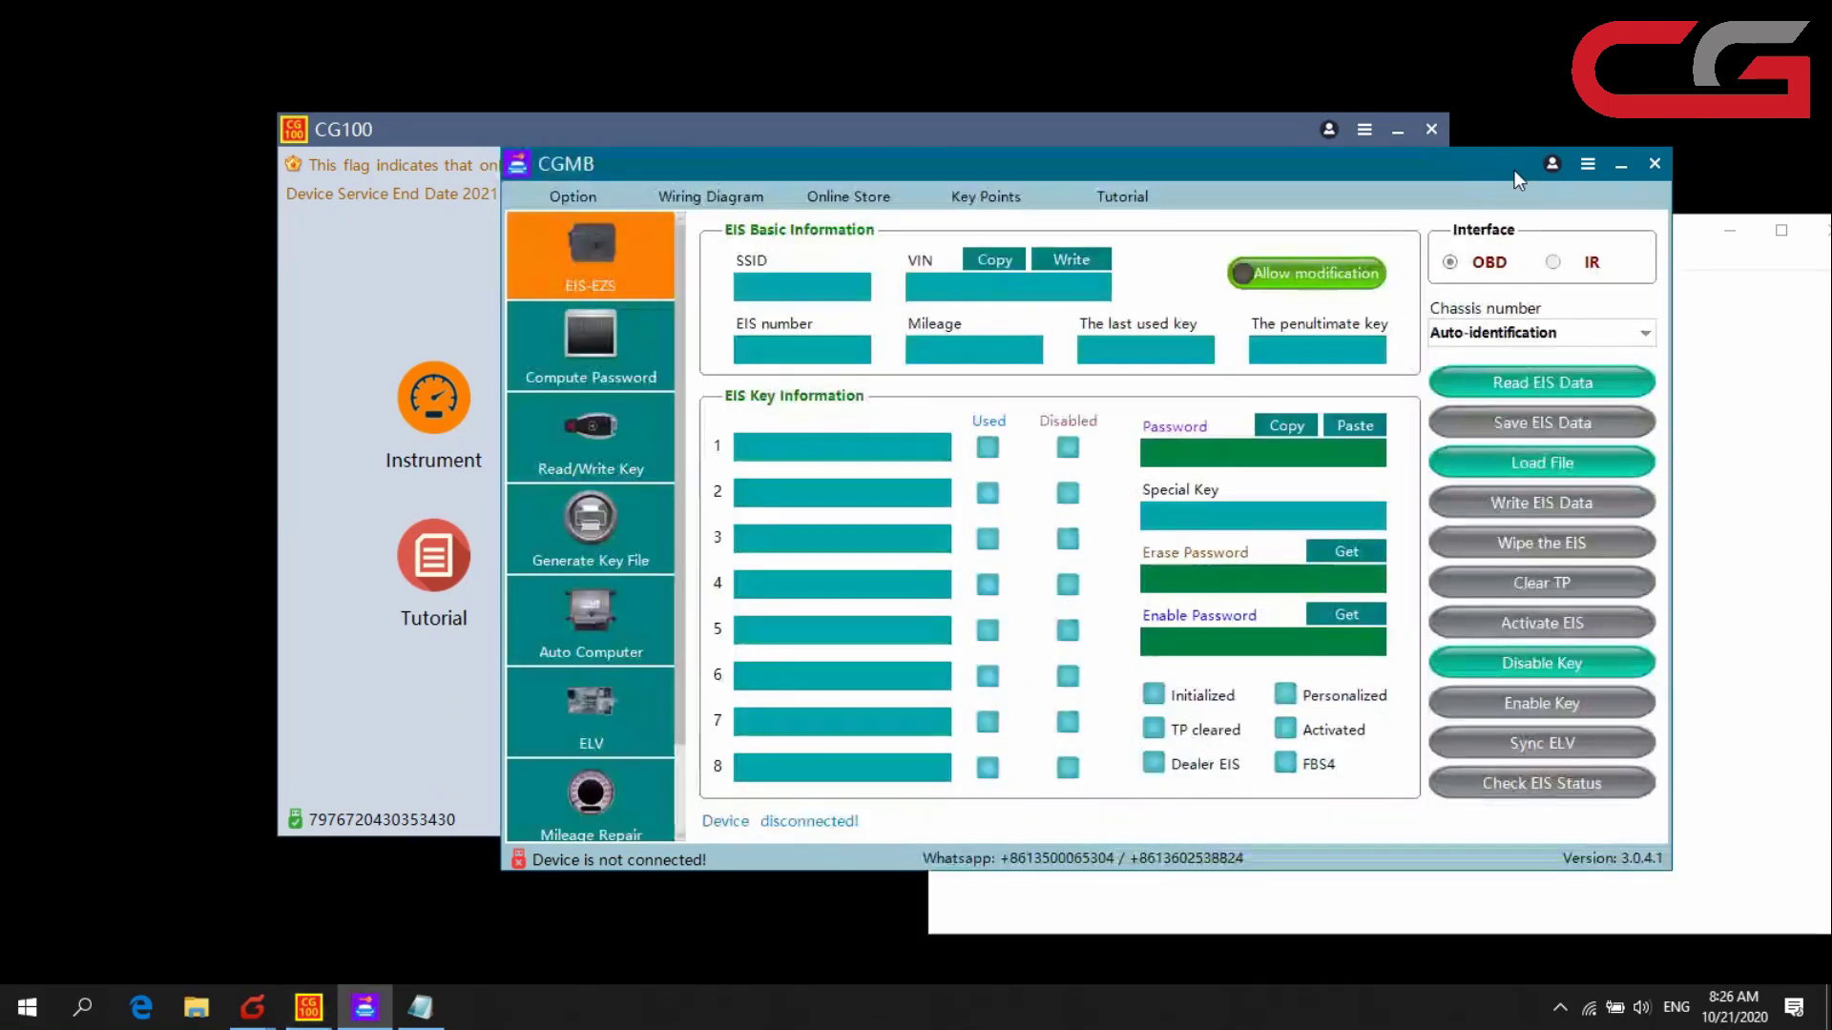
pyautogui.moveTo(1182, 169); pyautogui.dragTo(1168, 166)
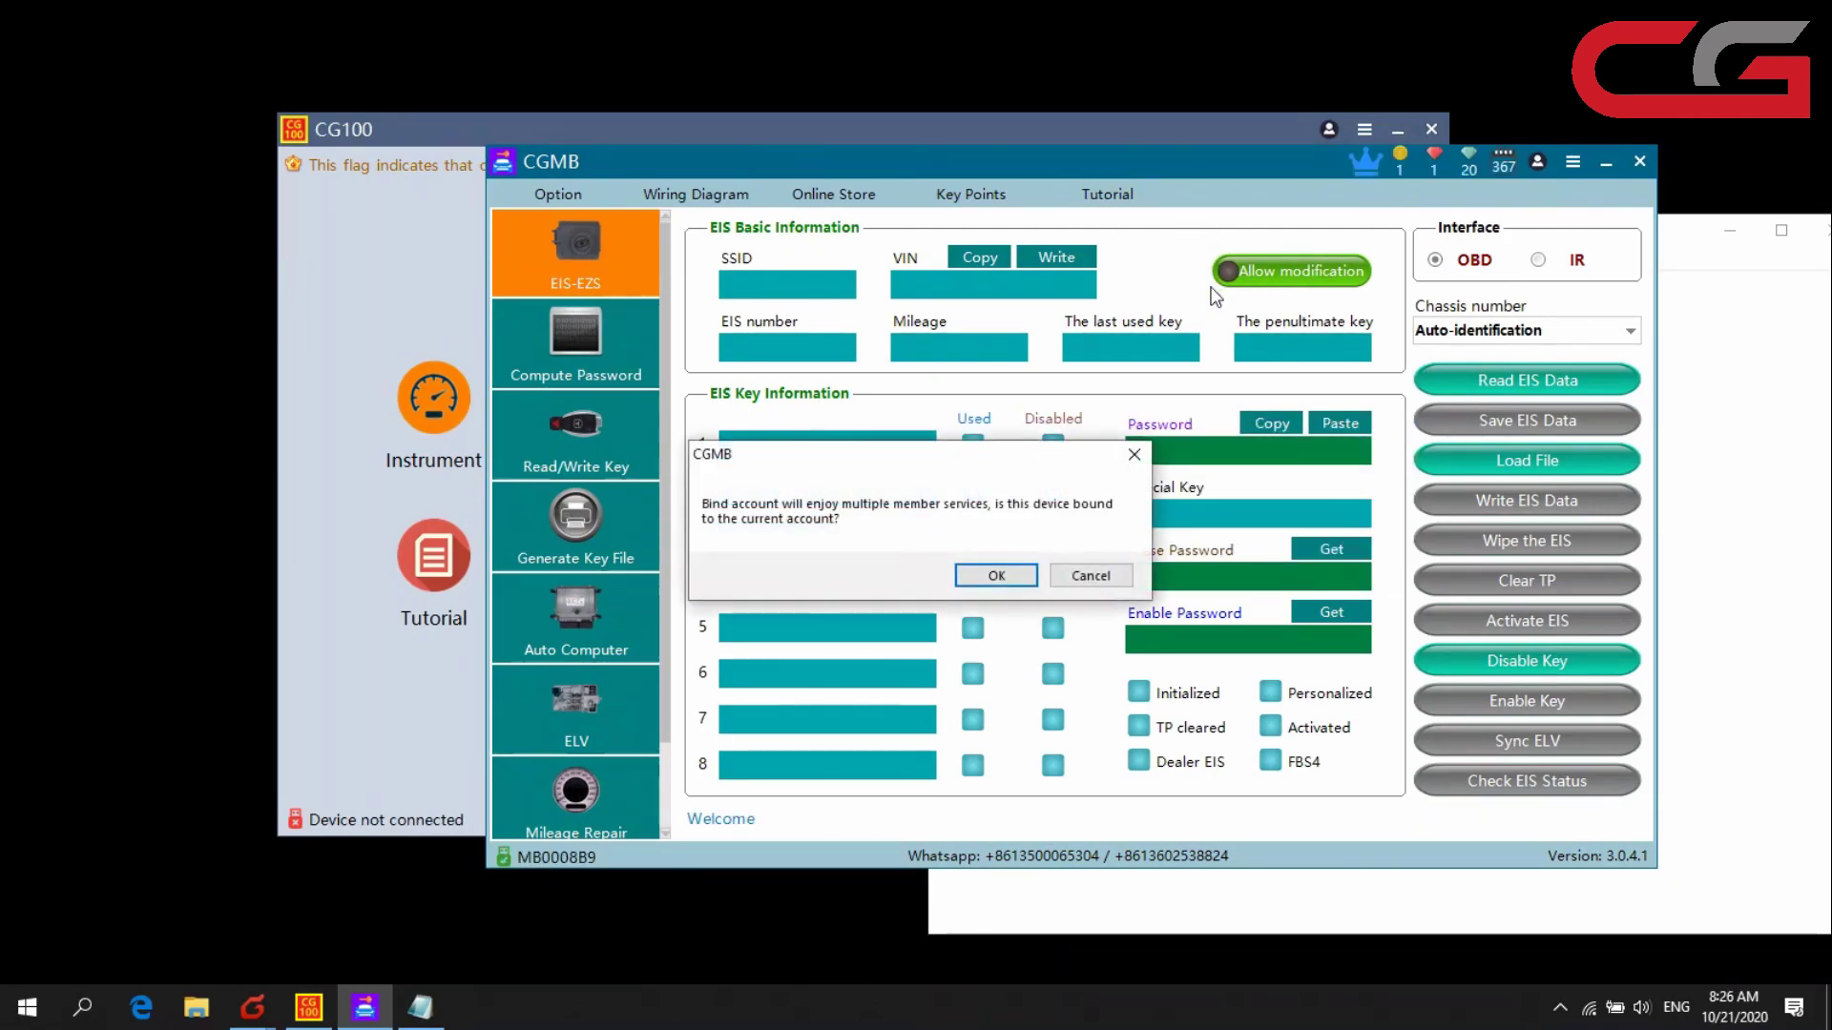
pyautogui.click(997, 578)
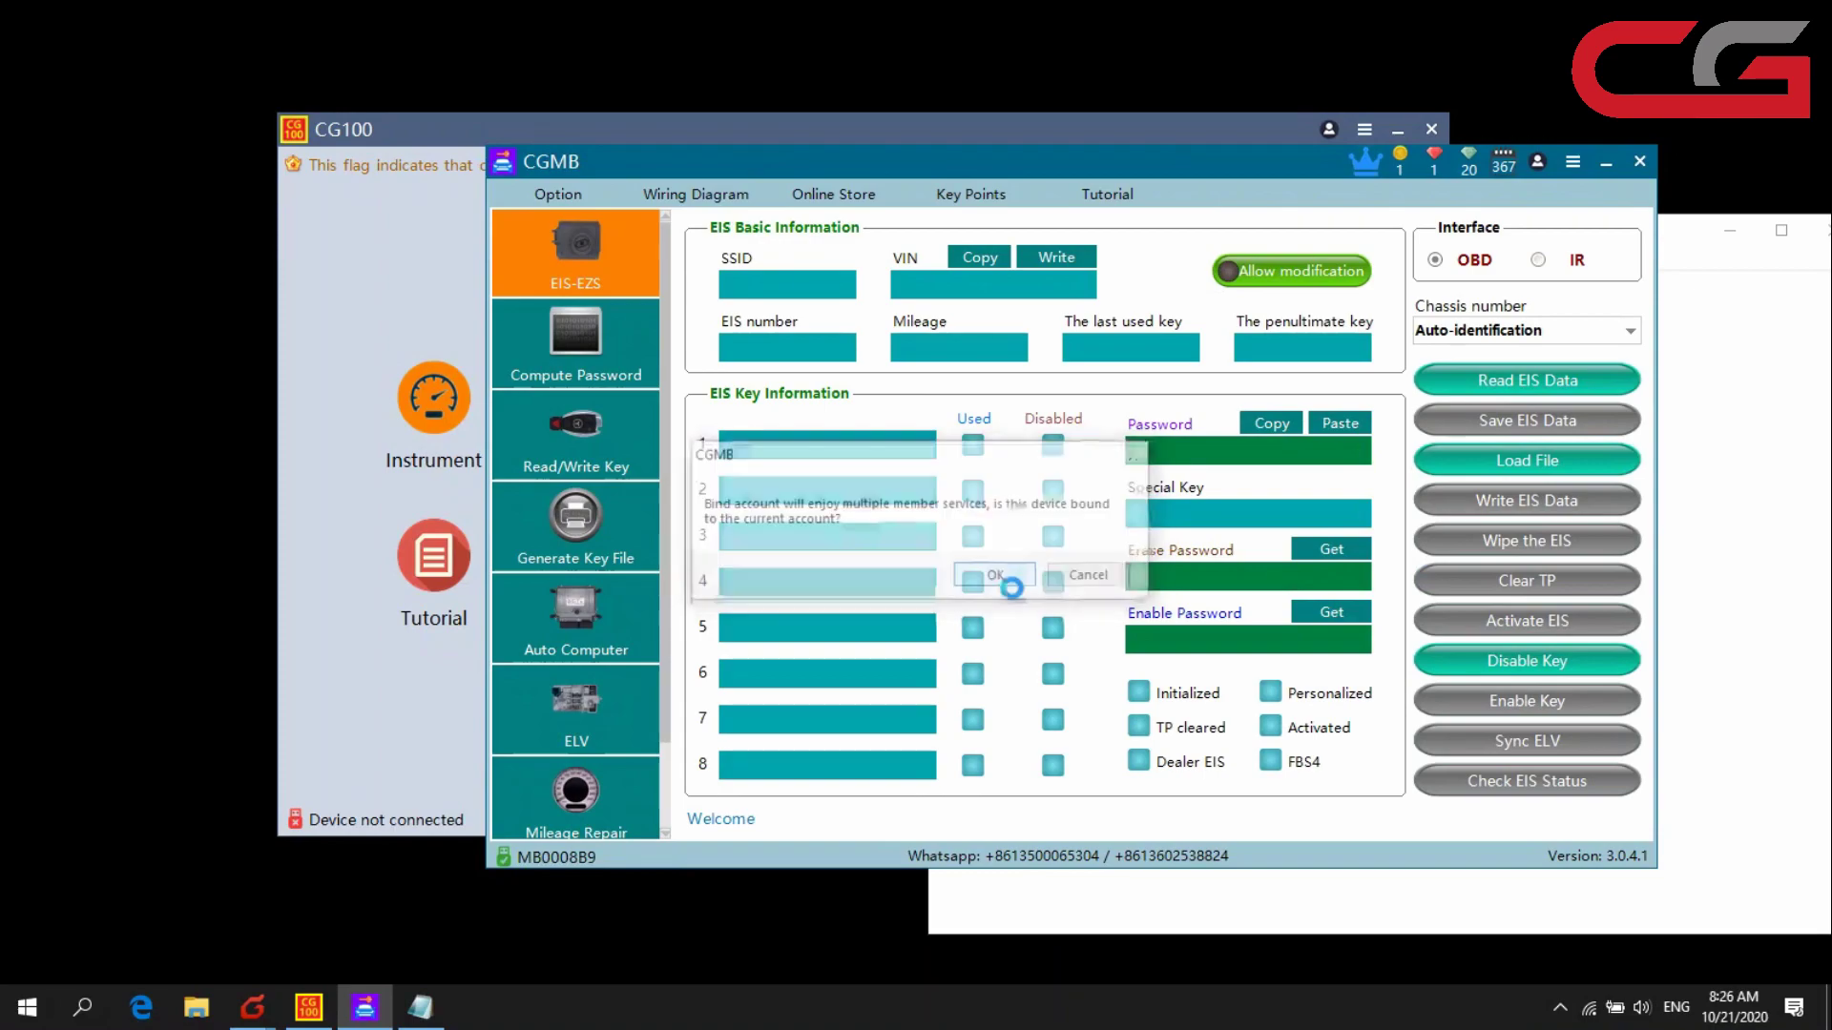
pyautogui.click(1017, 573)
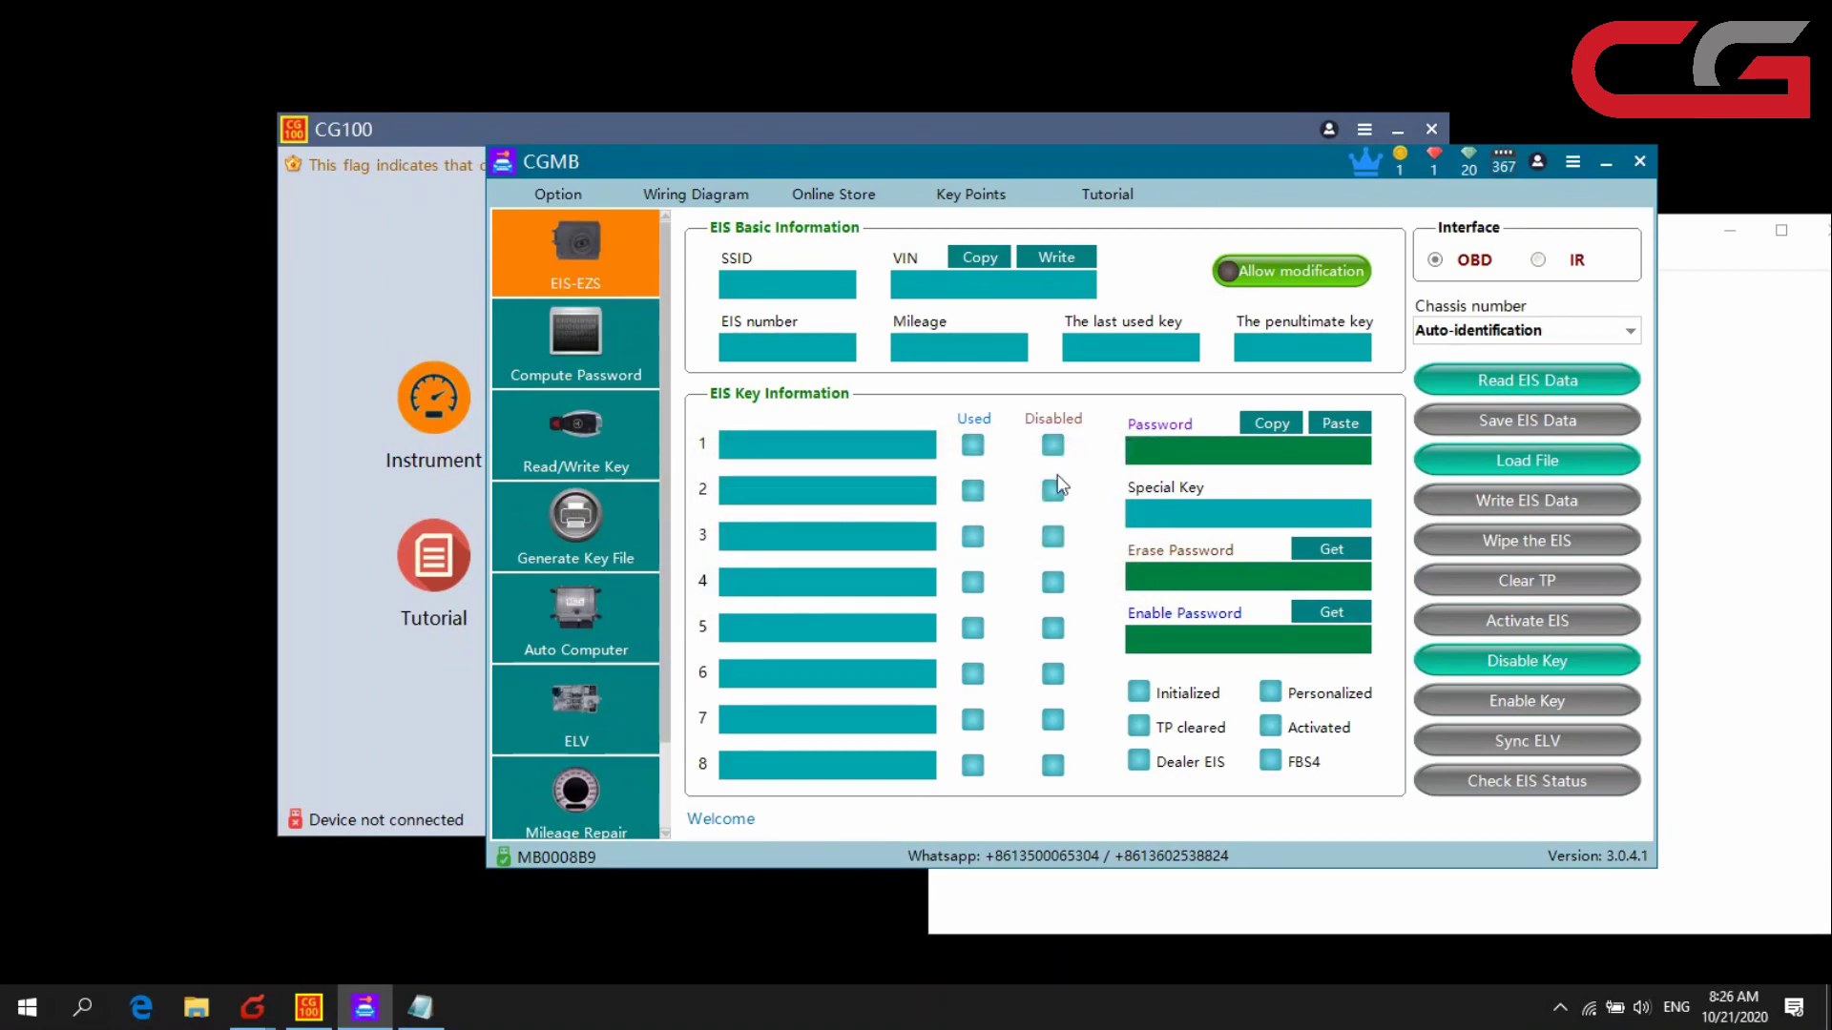
pyautogui.moveTo(1177, 150); pyautogui.dragTo(977, 133)
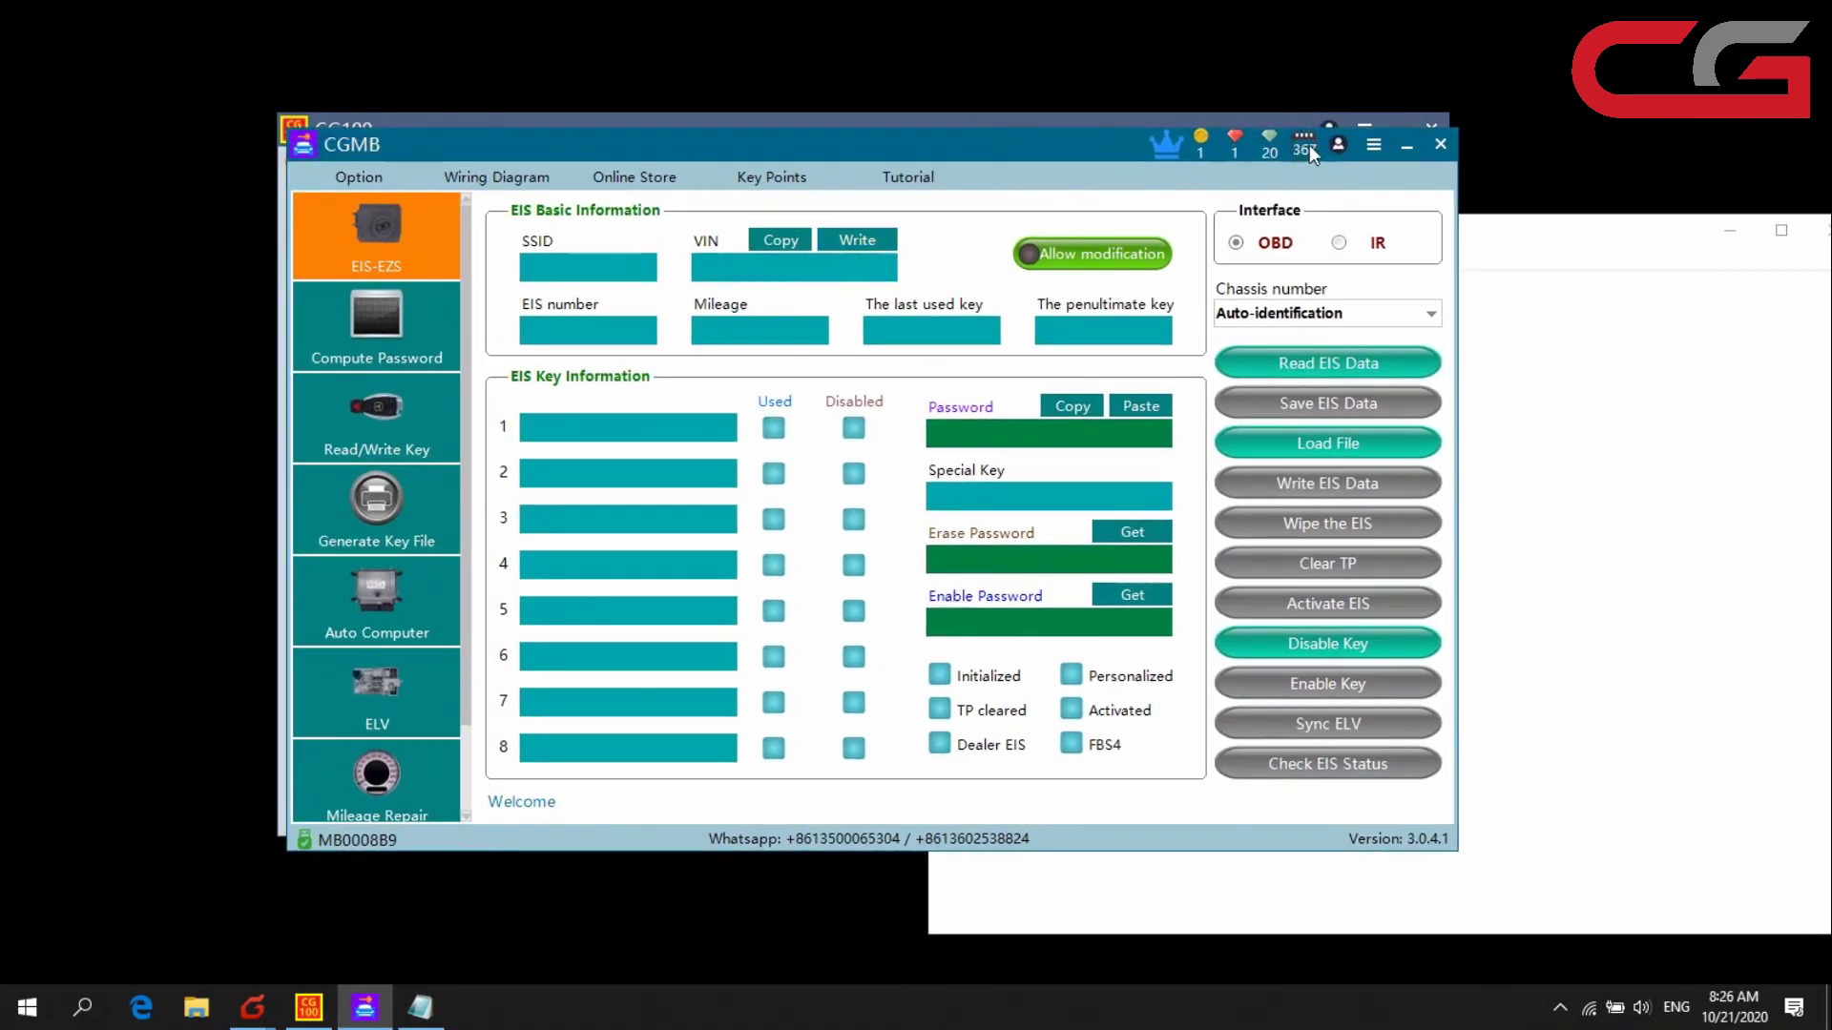
pyautogui.click(1338, 145)
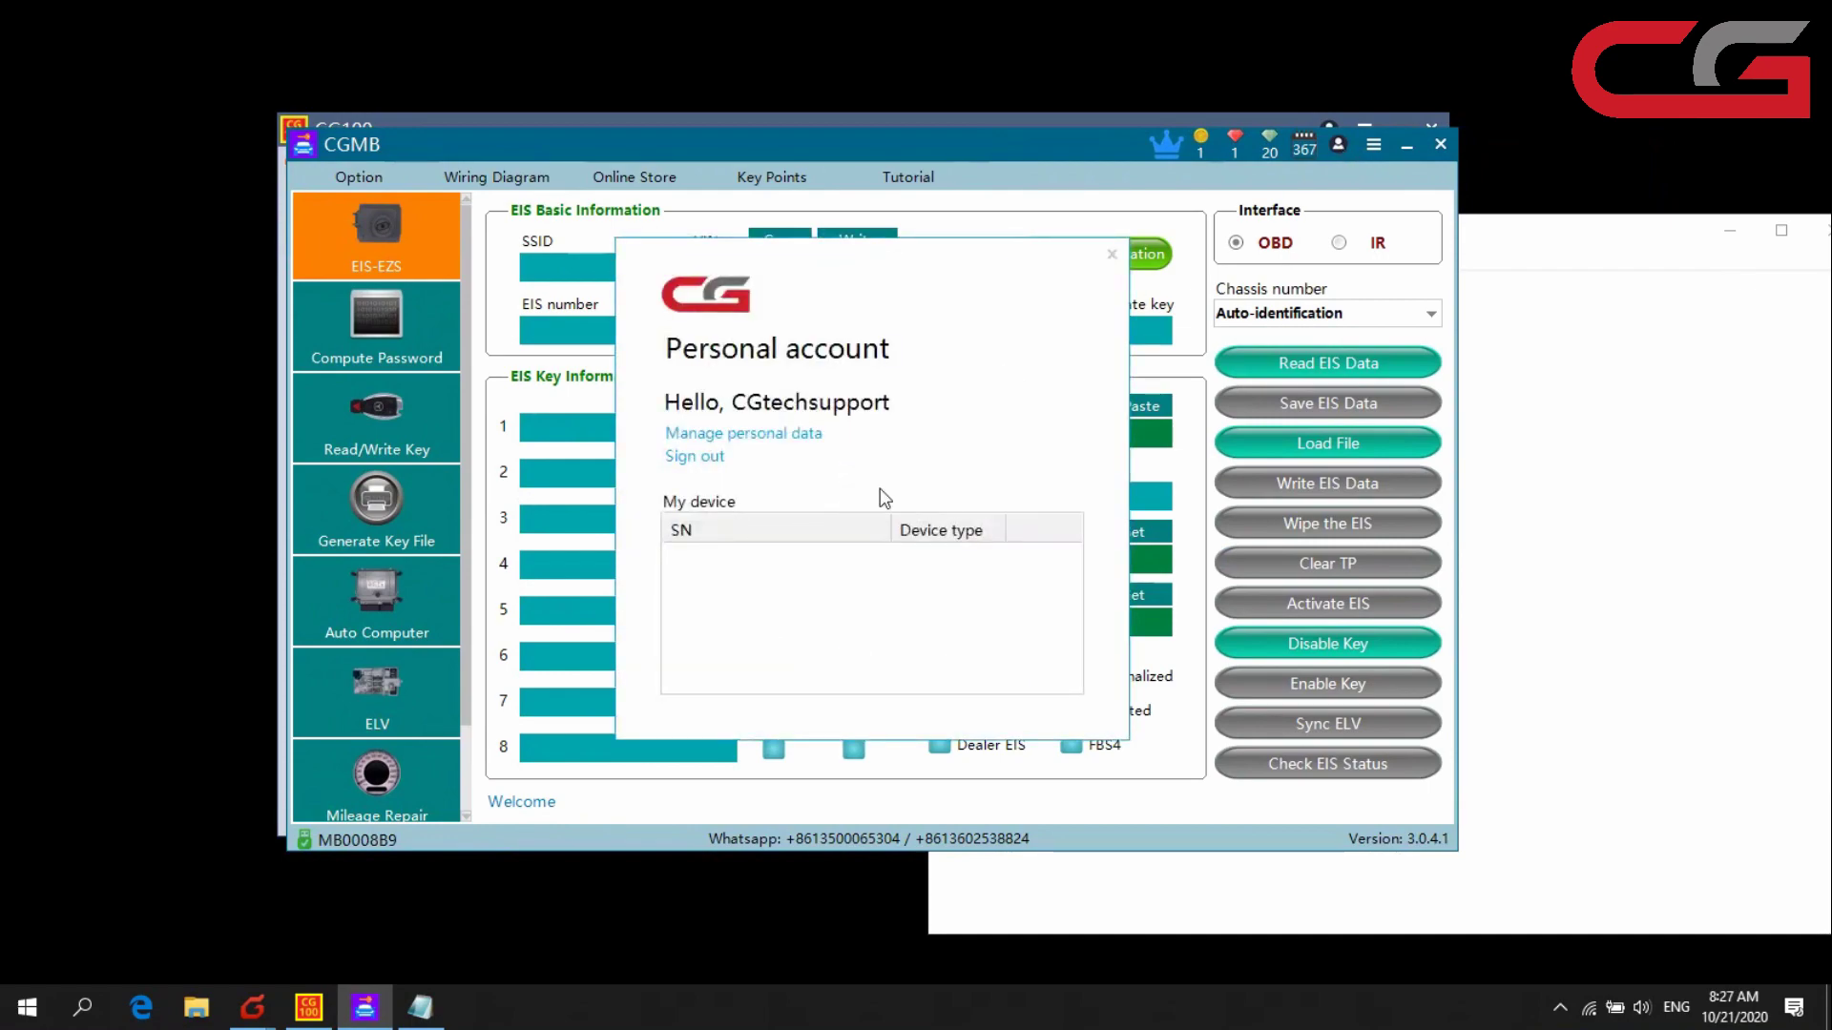
# - Sign out of CGMB and paste the username from Notepad into the sign-in form
pyautogui.click(707, 456)
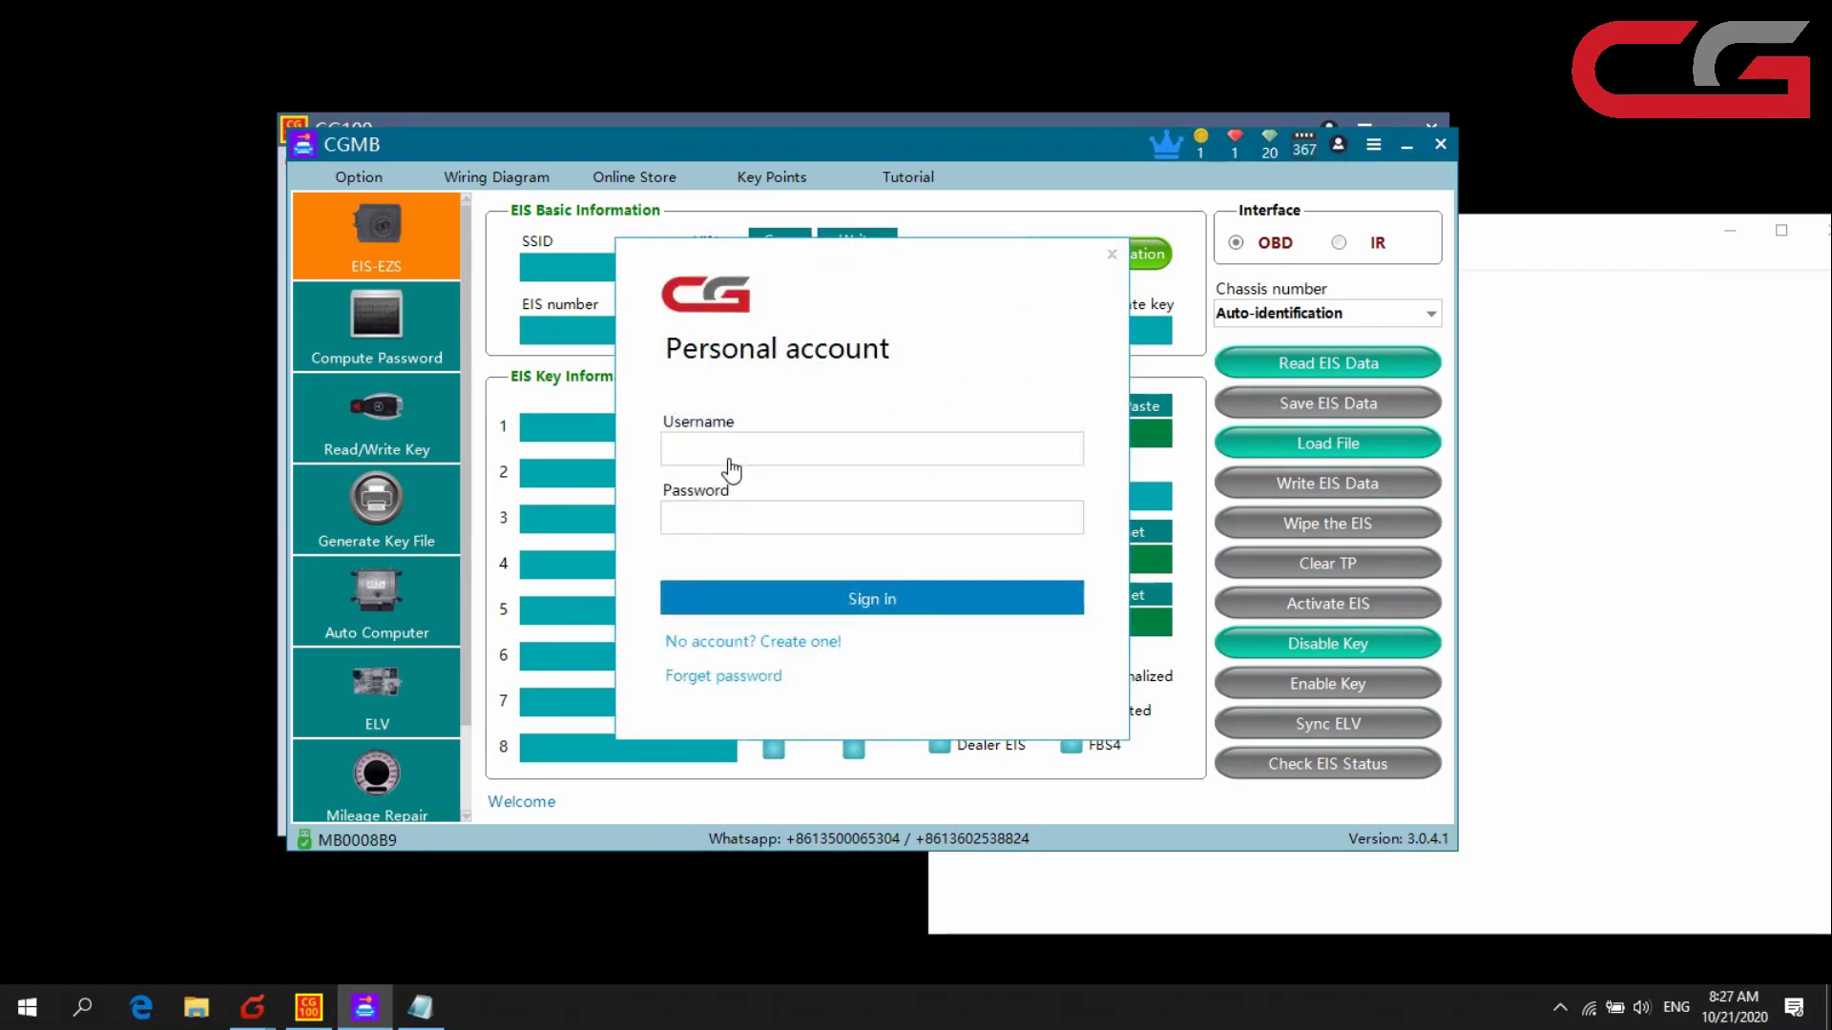
pyautogui.click(1474, 364)
pyautogui.doubleClick(954, 285)
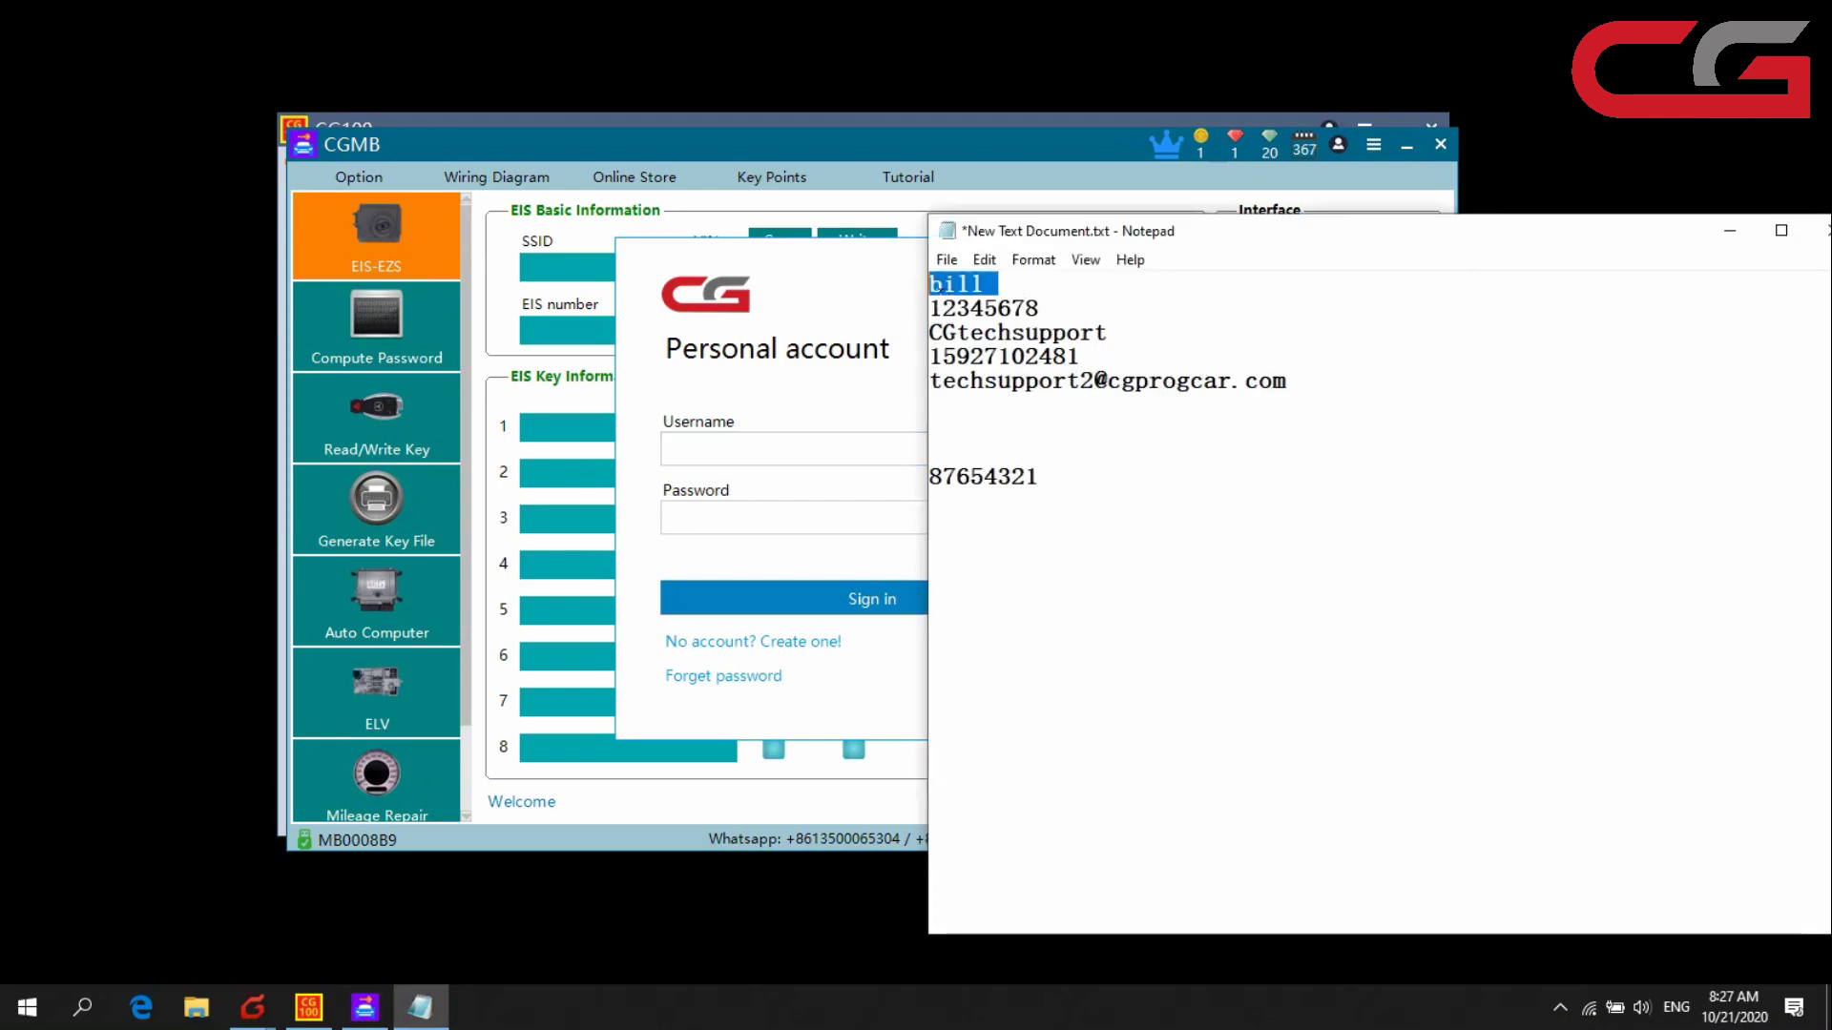
pyautogui.hotkey('ctrl', 'c')
pyautogui.click(720, 449)
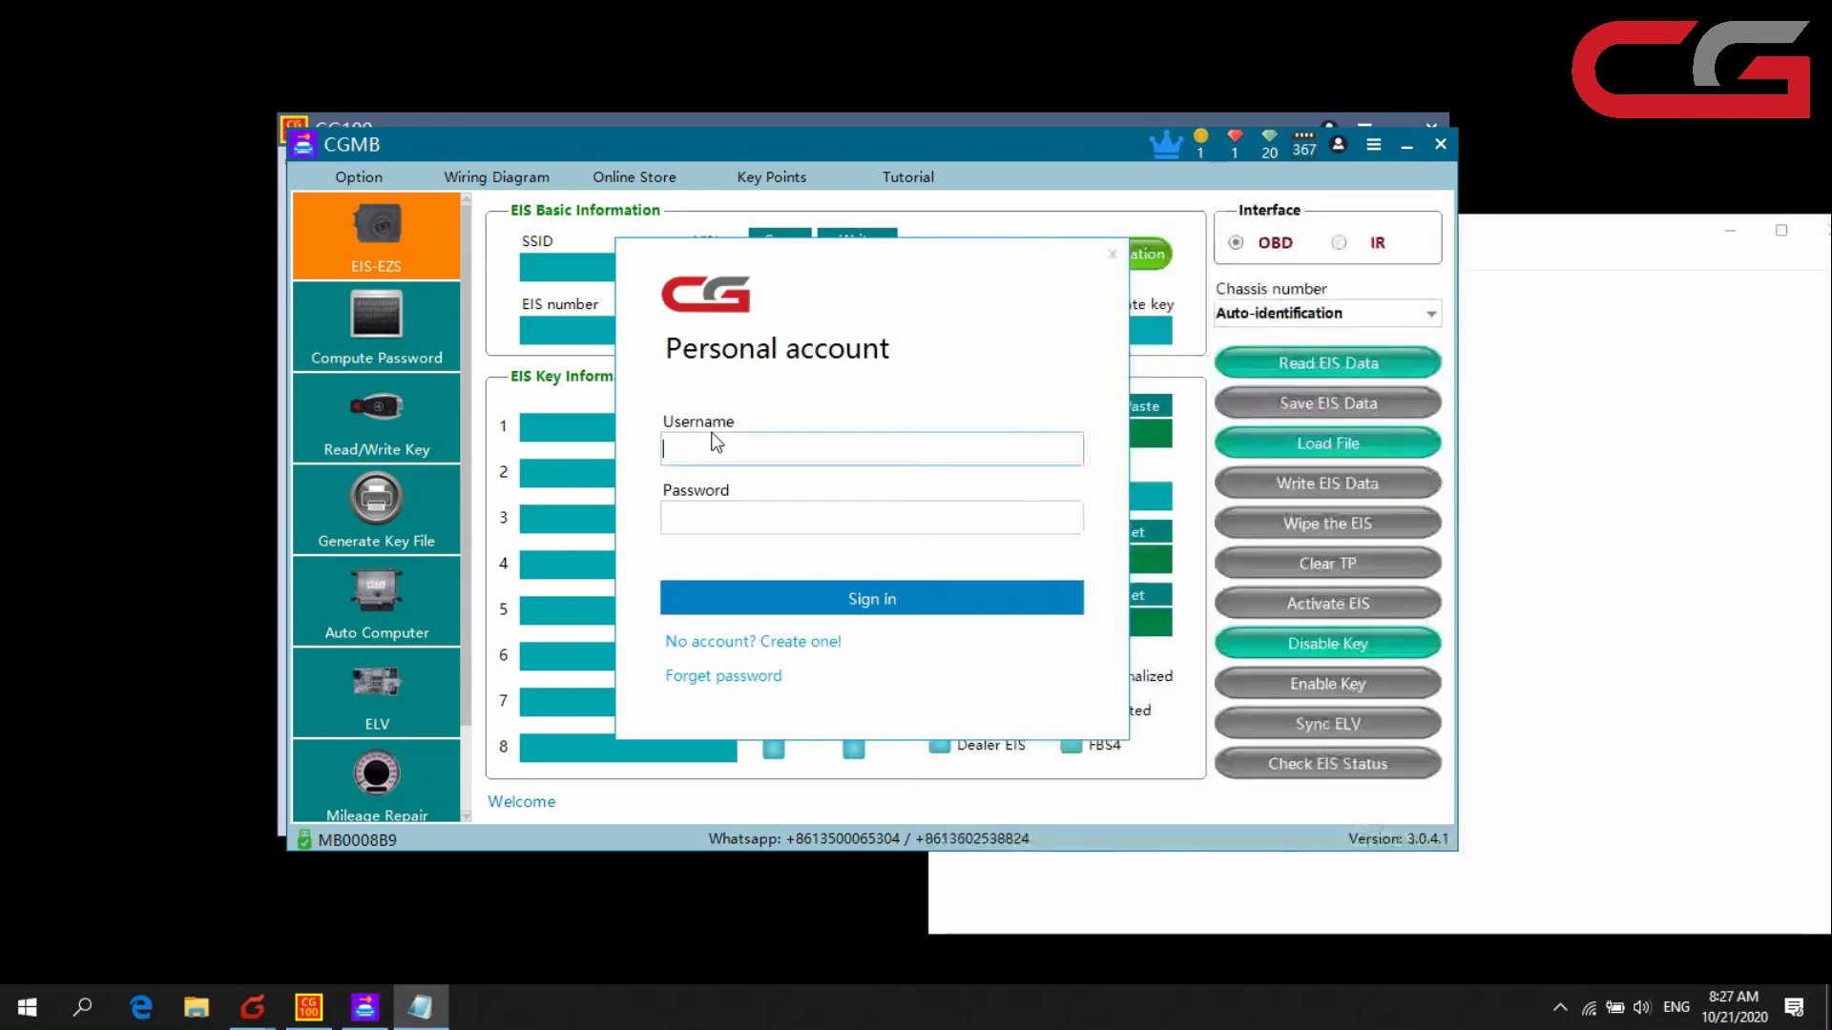
pyautogui.hotkey('ctrl', 'v')
# - Paste the new password from Notepad, sign in, and close the account dialog
pyautogui.click(1613, 398)
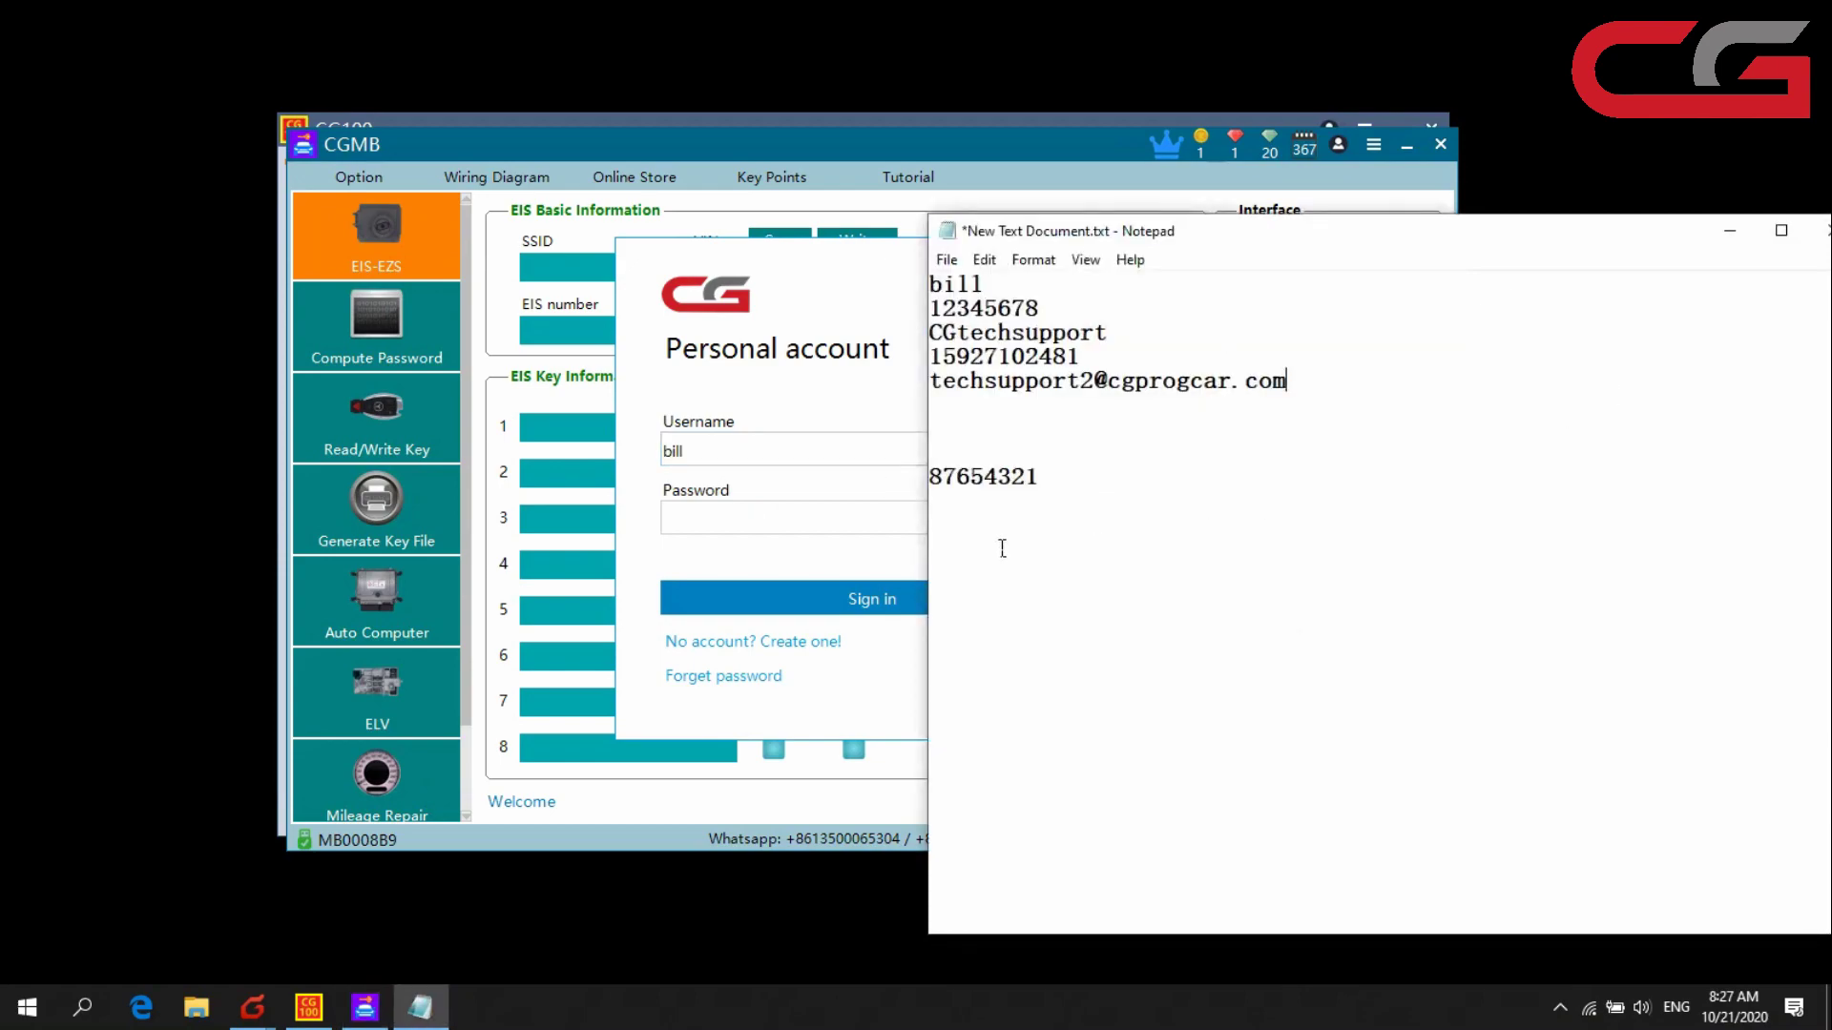
pyautogui.moveTo(1042, 477); pyautogui.dragTo(939, 490)
pyautogui.hotkey('ctrl', 'c')
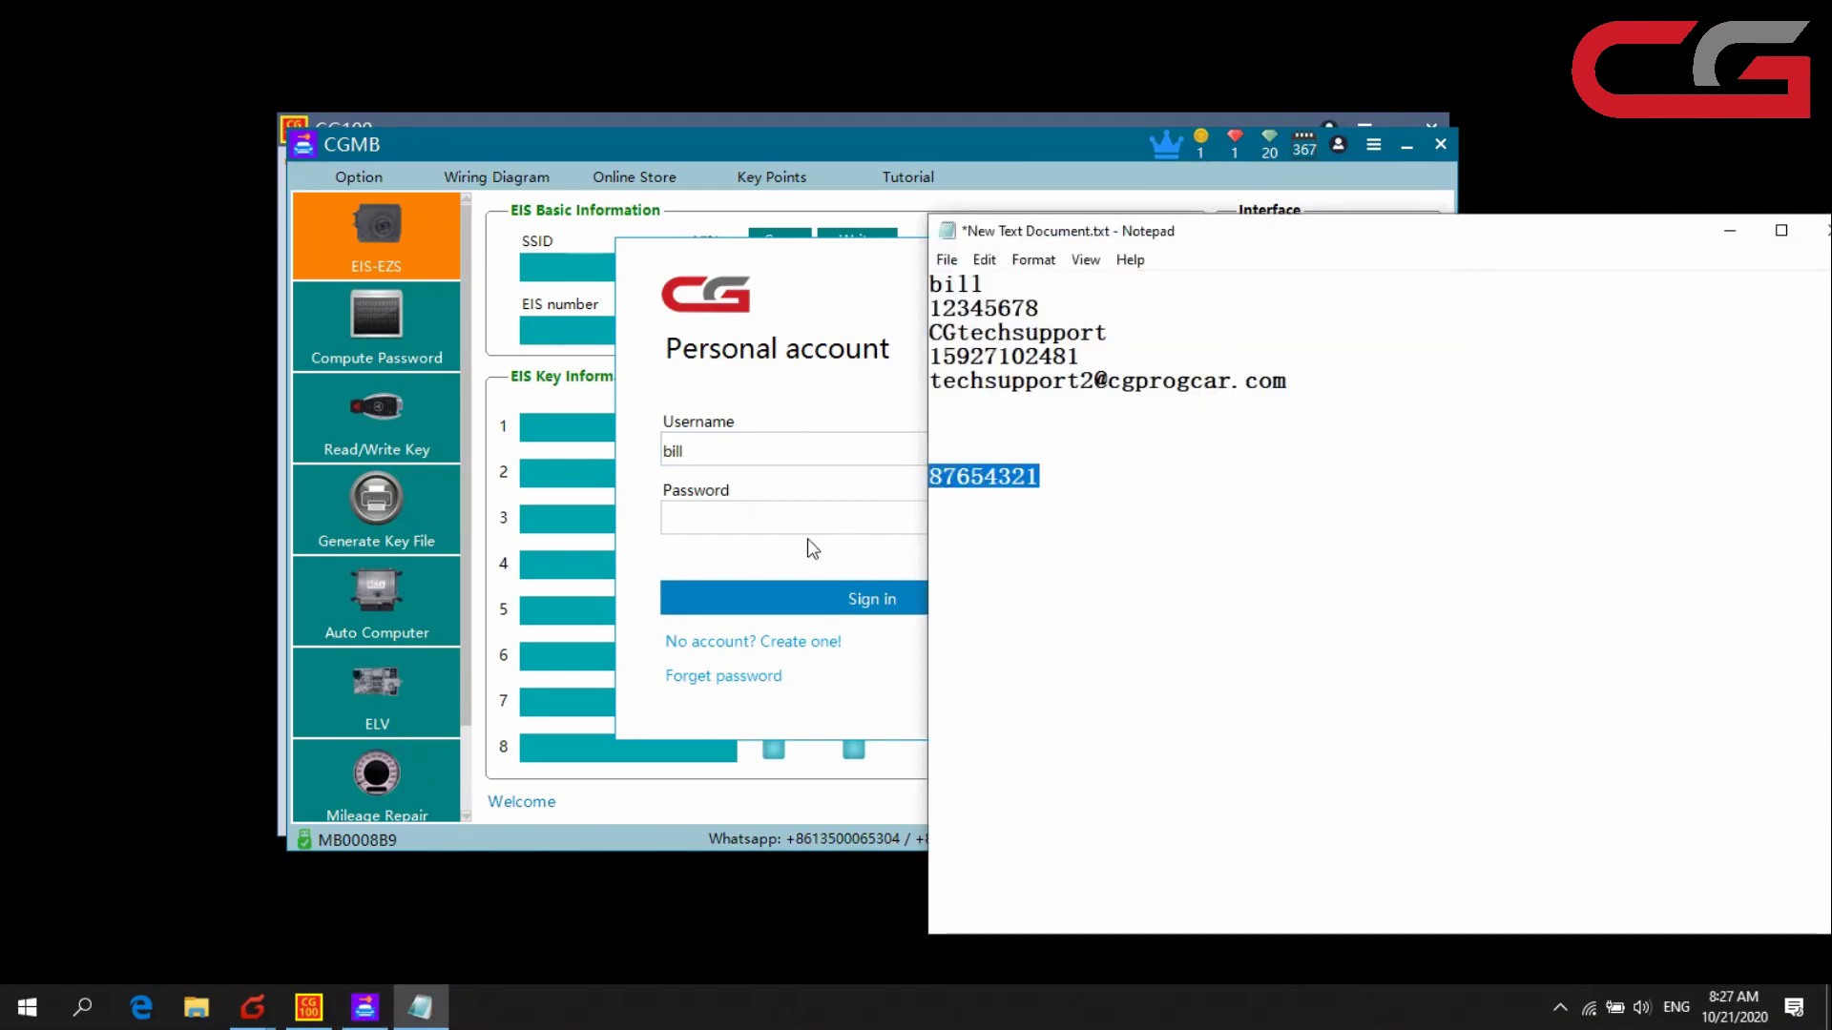
pyautogui.click(804, 522)
pyautogui.hotkey('ctrl', 'v')
pyautogui.click(832, 583)
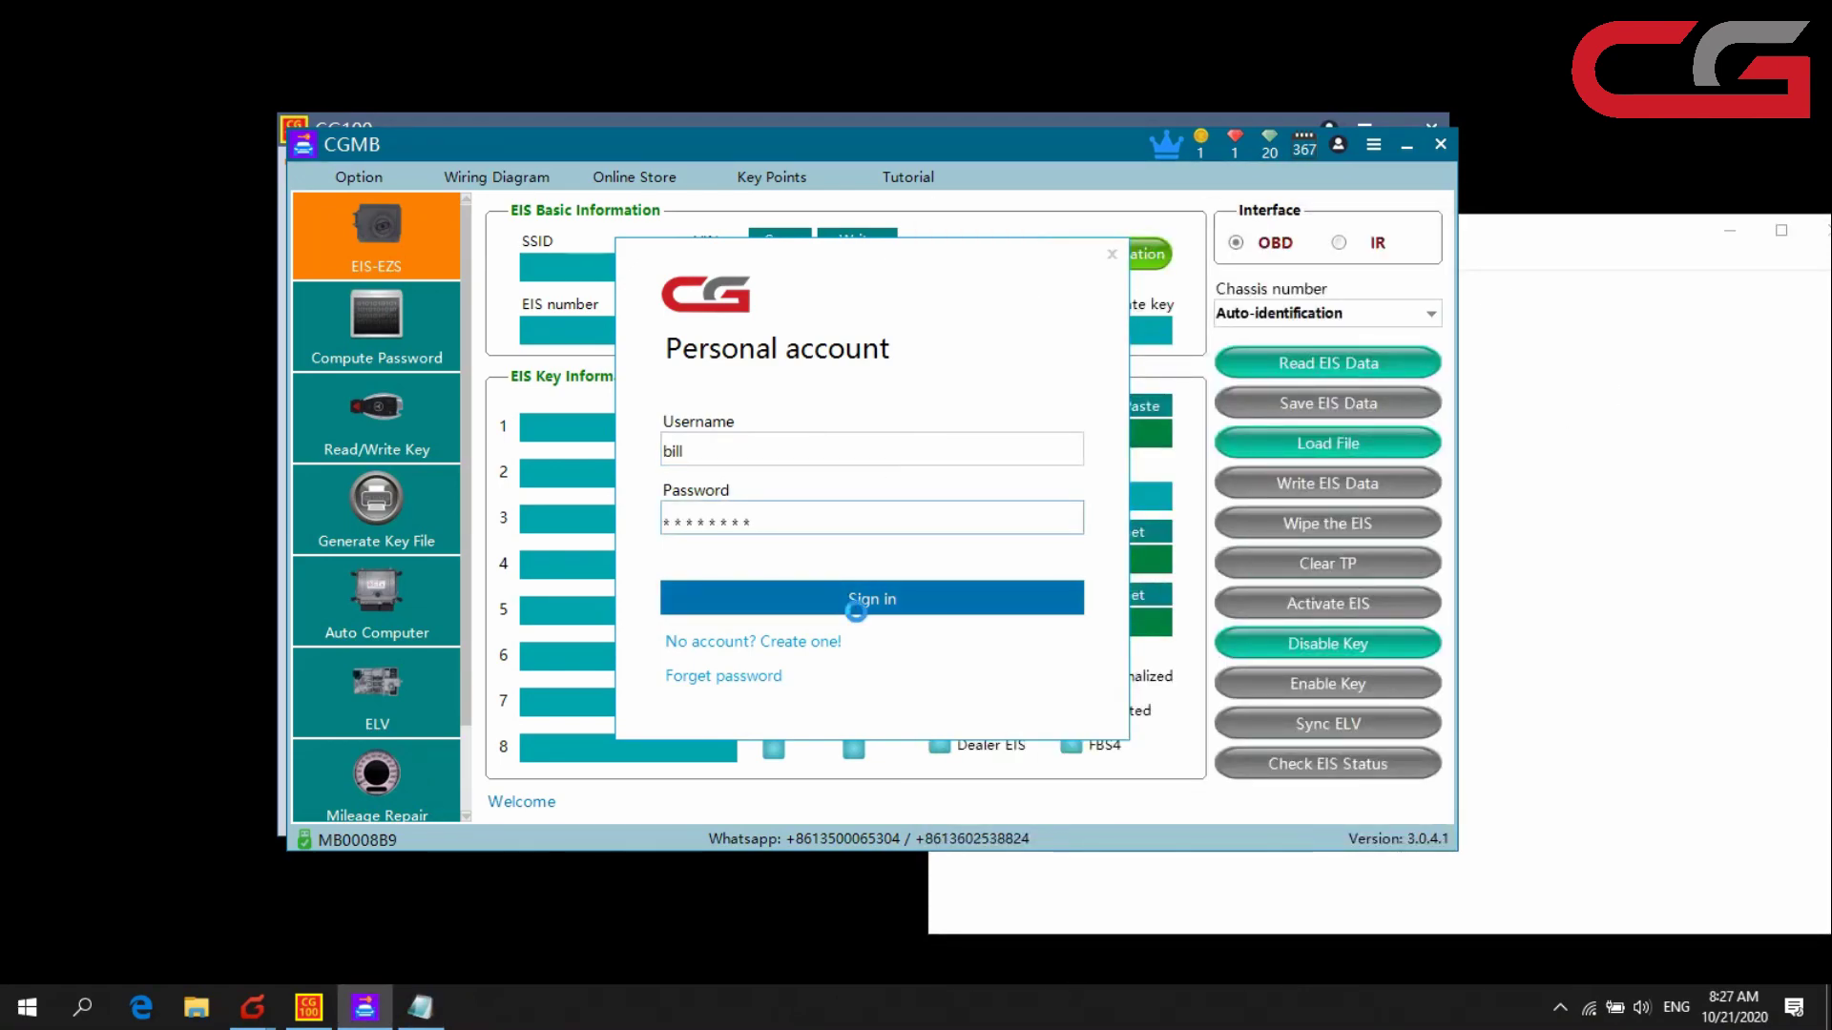
pyautogui.click(891, 536)
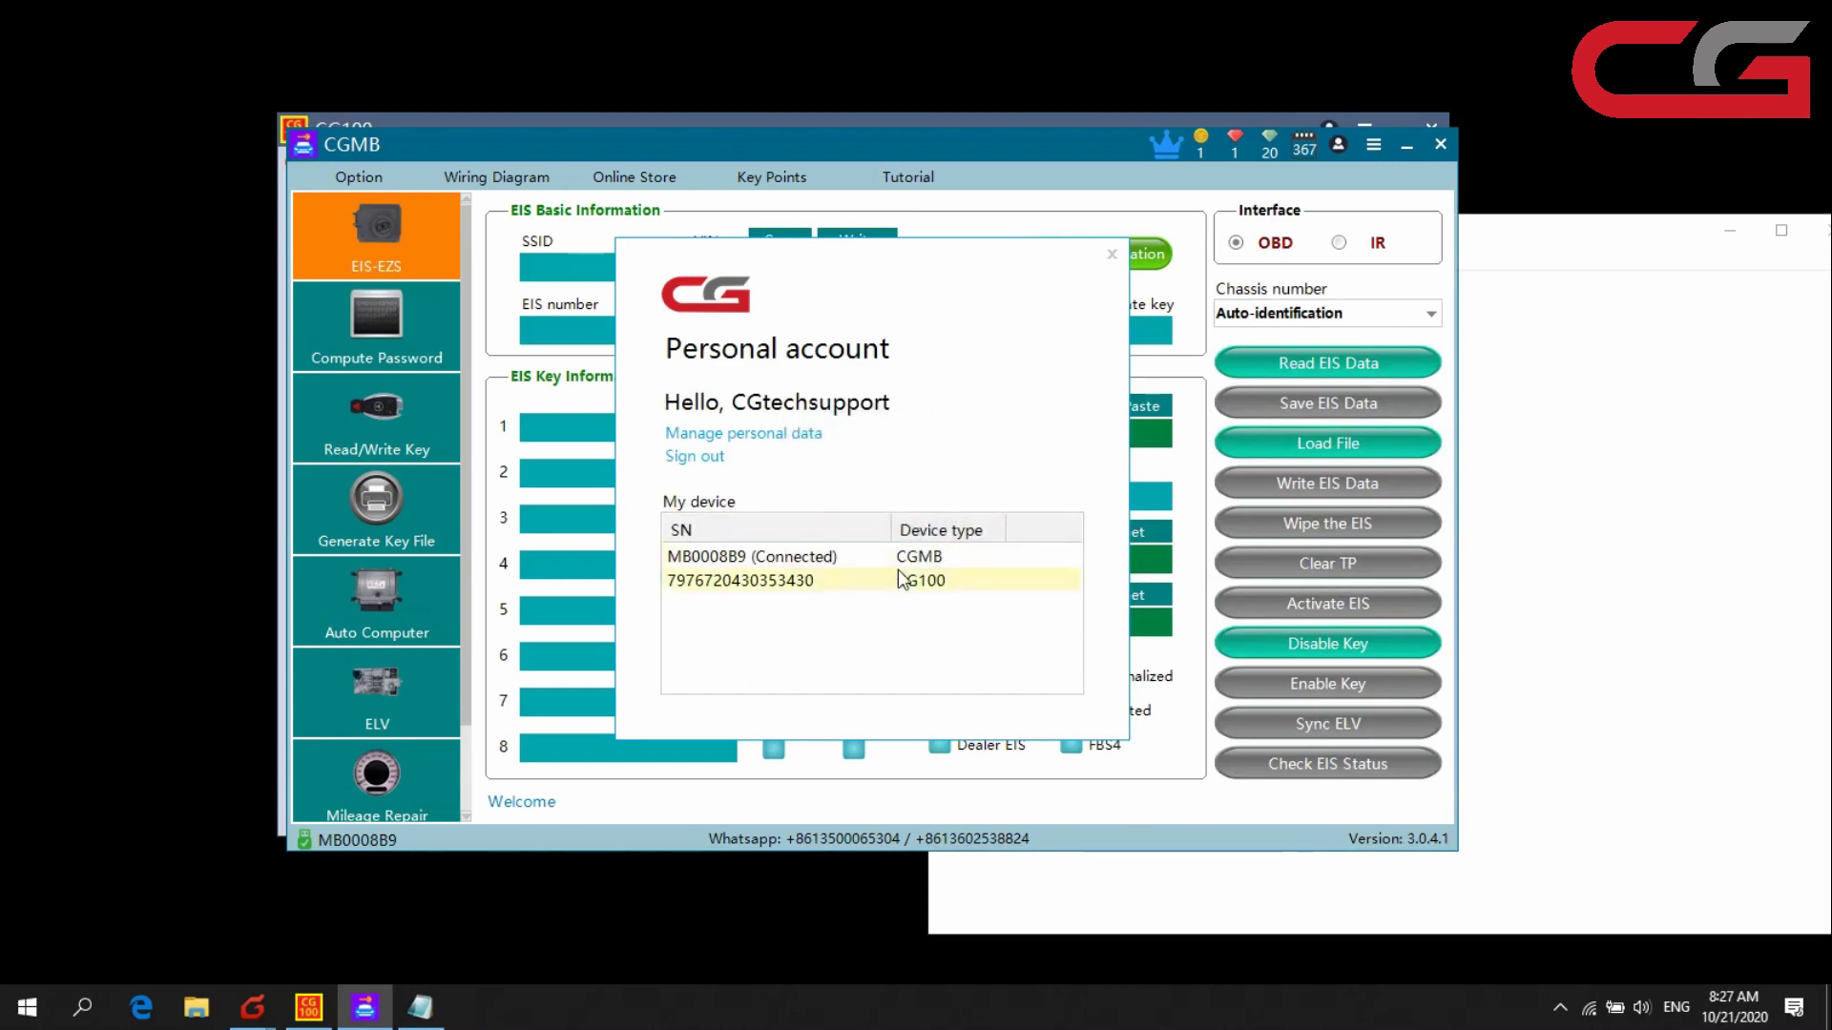
pyautogui.click(1112, 254)
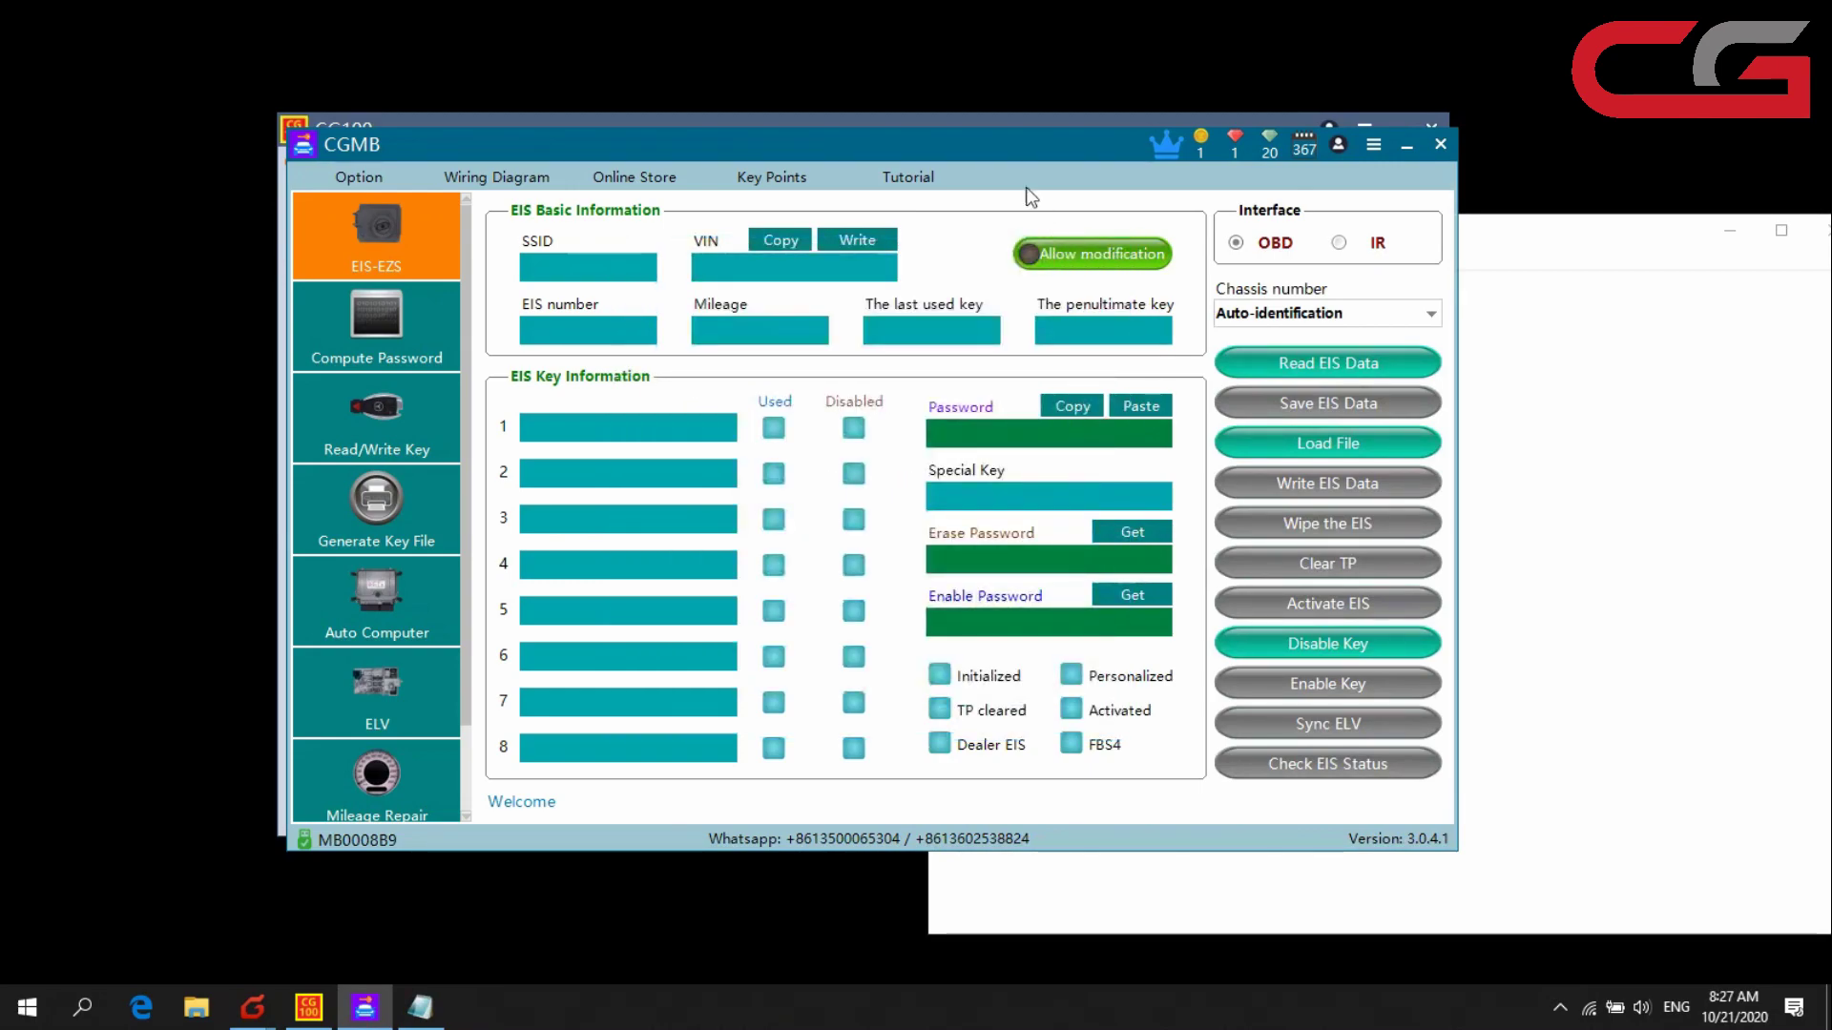
# - In Notepad, overwrite line 2's old password with the new one and delete the duplicate bottom line
pyautogui.click(1670, 422)
pyautogui.moveTo(1063, 492); pyautogui.dragTo(943, 490)
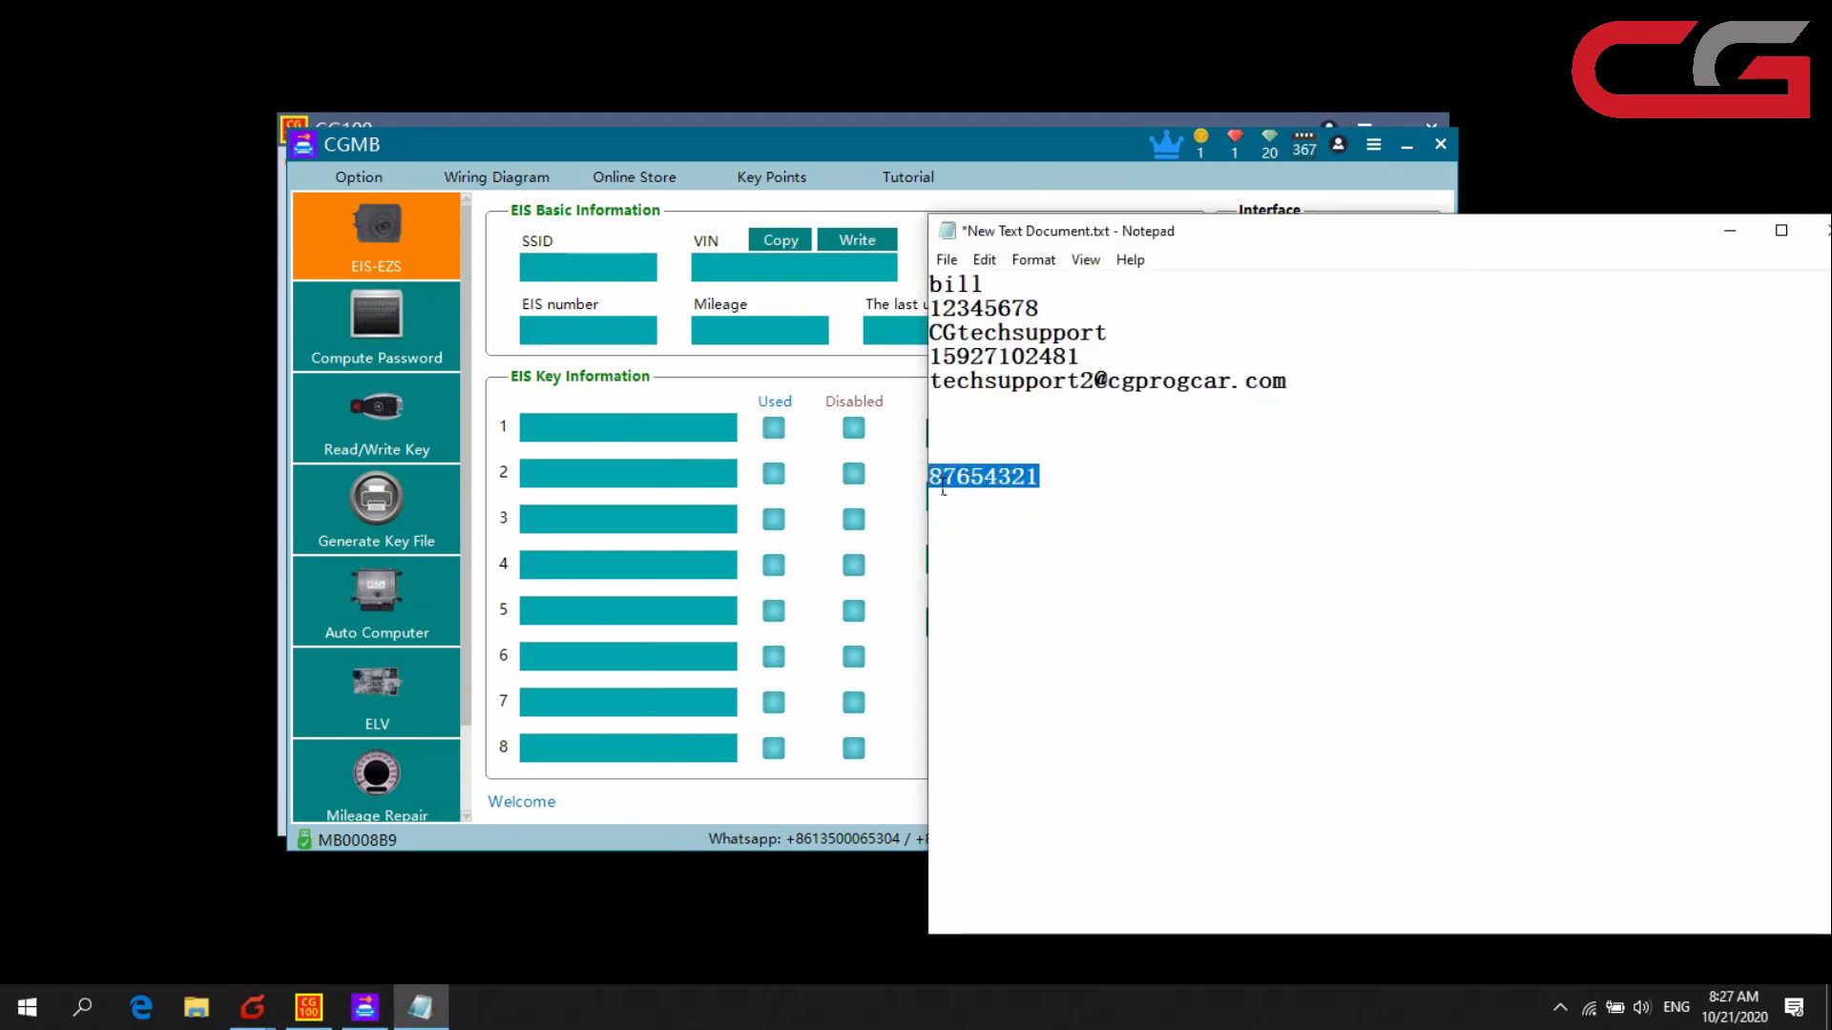
pyautogui.hotkey('ctrl', 'c')
pyautogui.moveTo(1042, 309); pyautogui.dragTo(918, 311)
pyautogui.hotkey('ctrl', 'v')
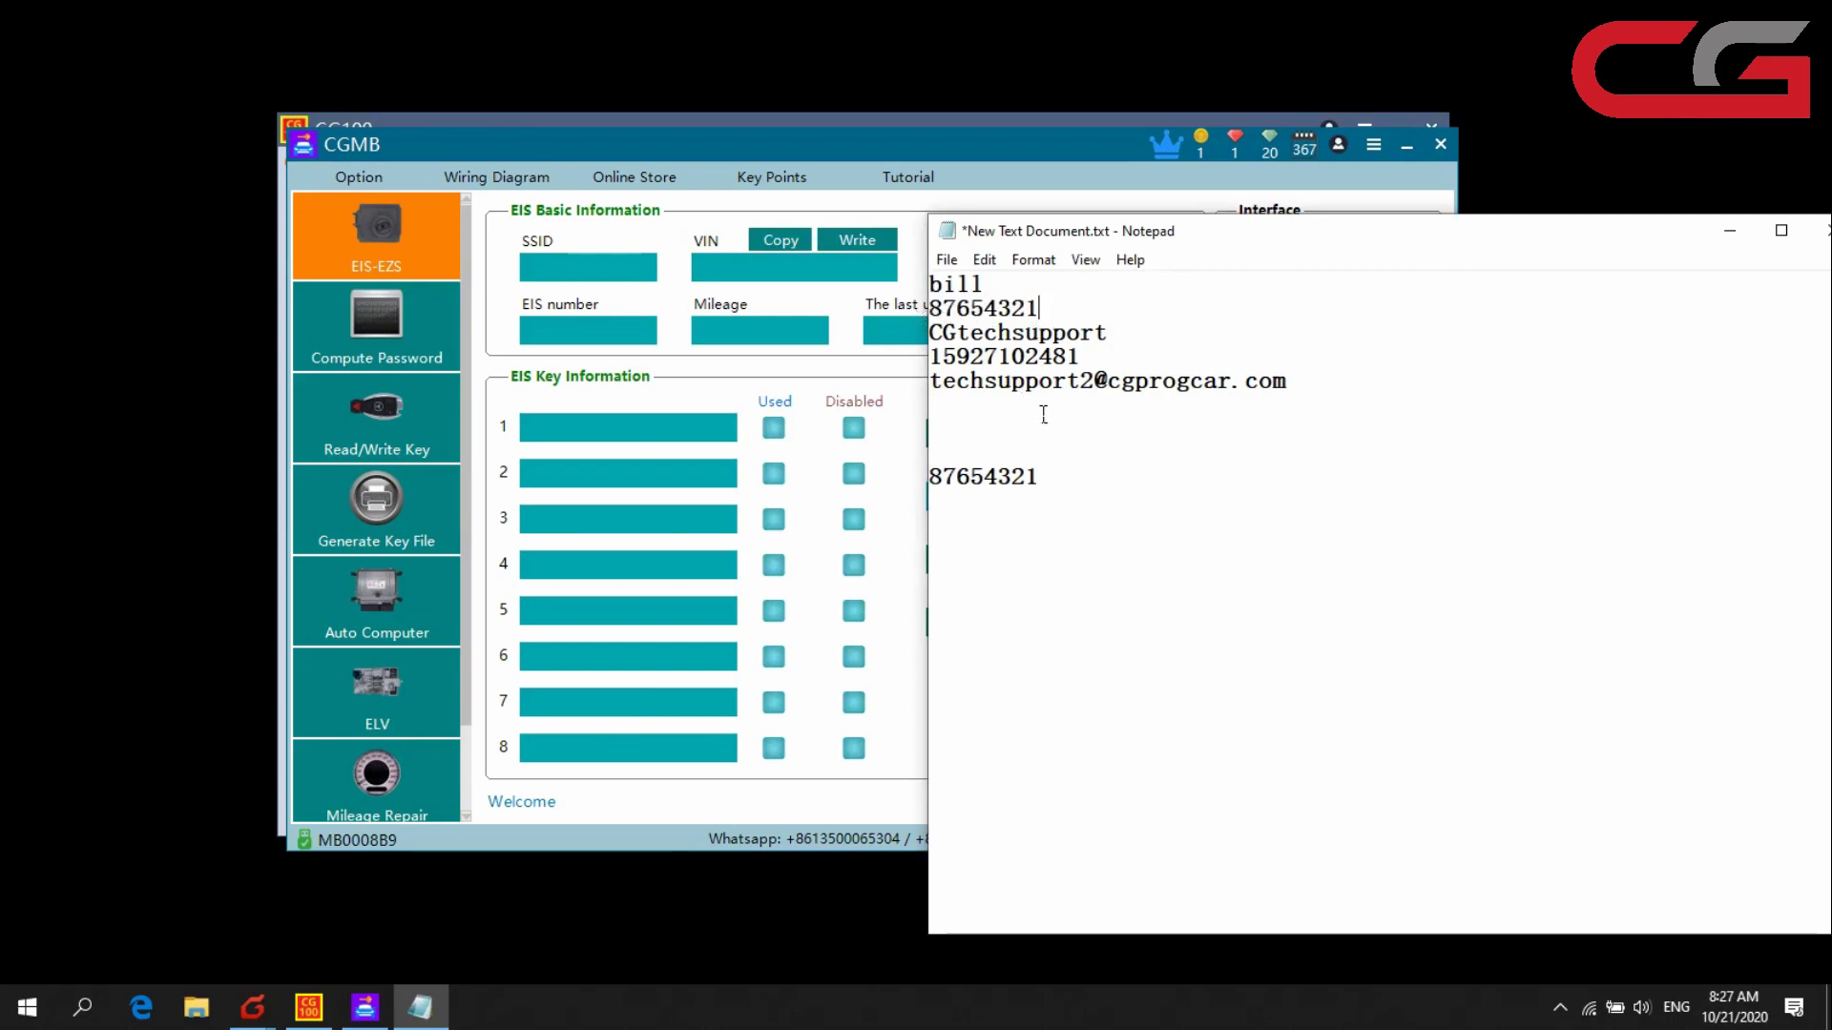
pyautogui.moveTo(1035, 484); pyautogui.dragTo(891, 478)
pyautogui.press('BackSpace')
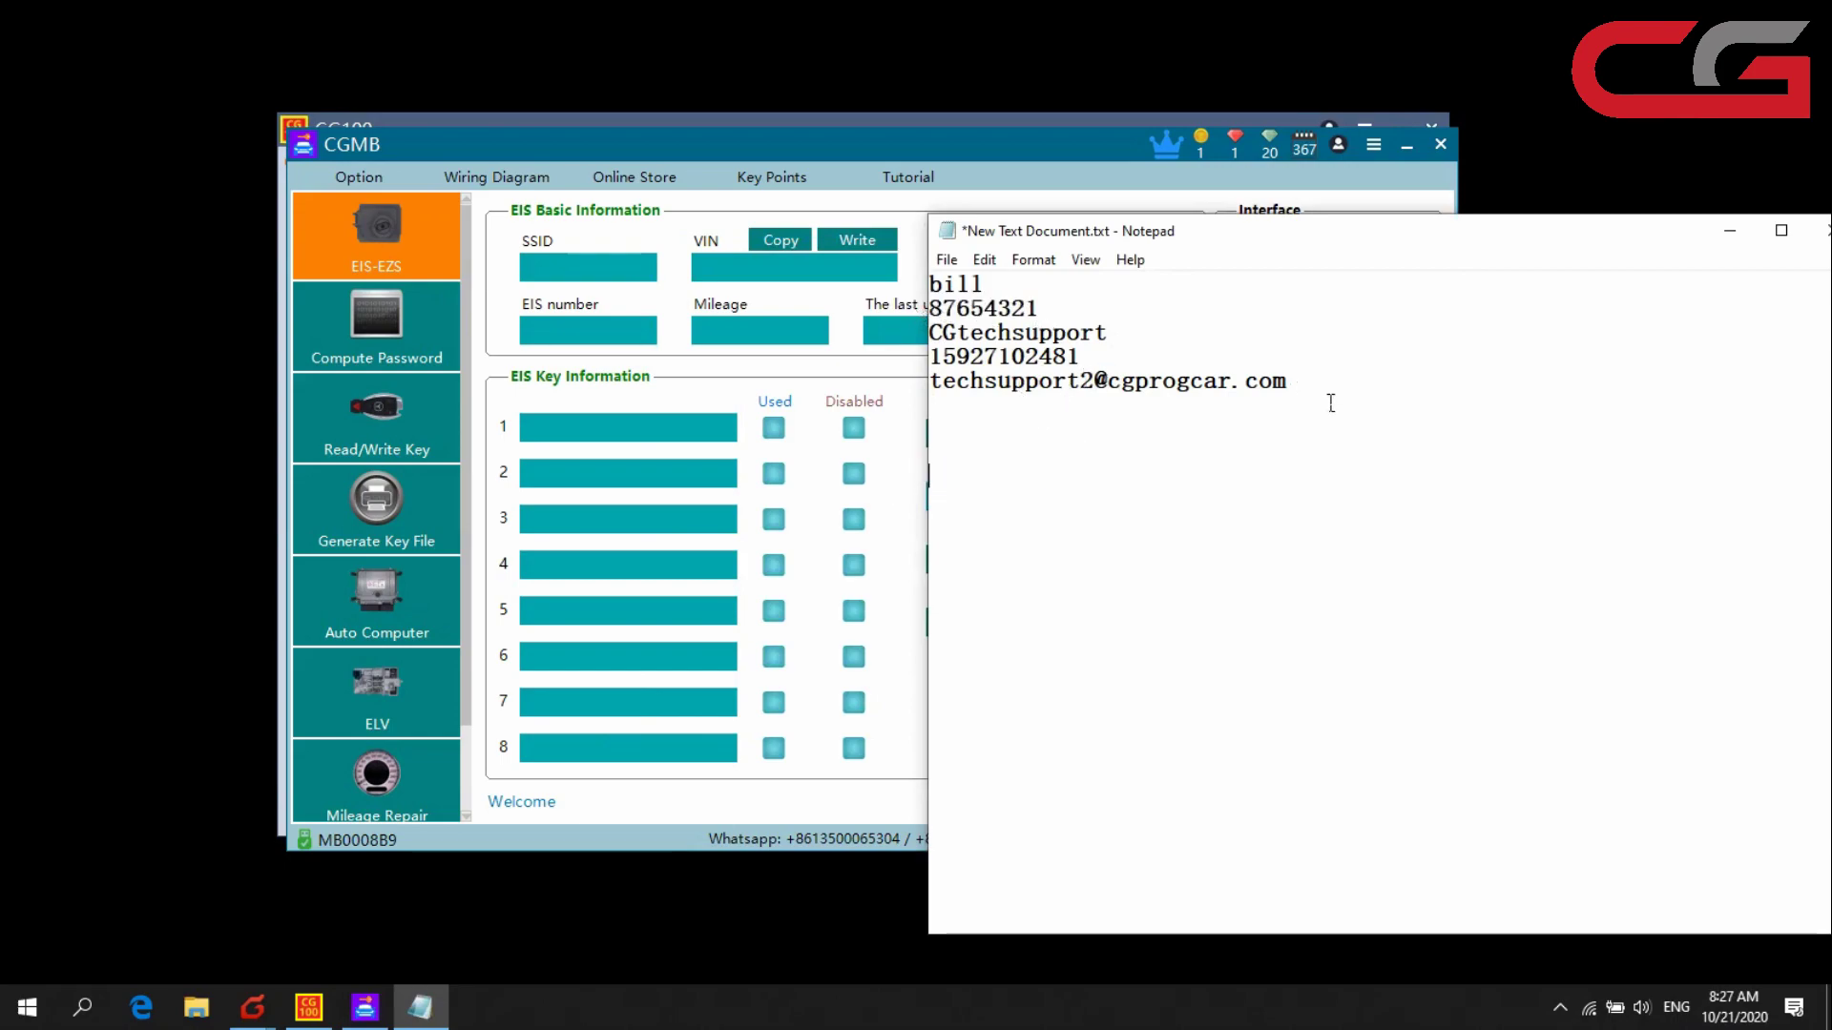
pyautogui.moveTo(1335, 405); pyautogui.dragTo(930, 286)
pyautogui.click(919, 133)
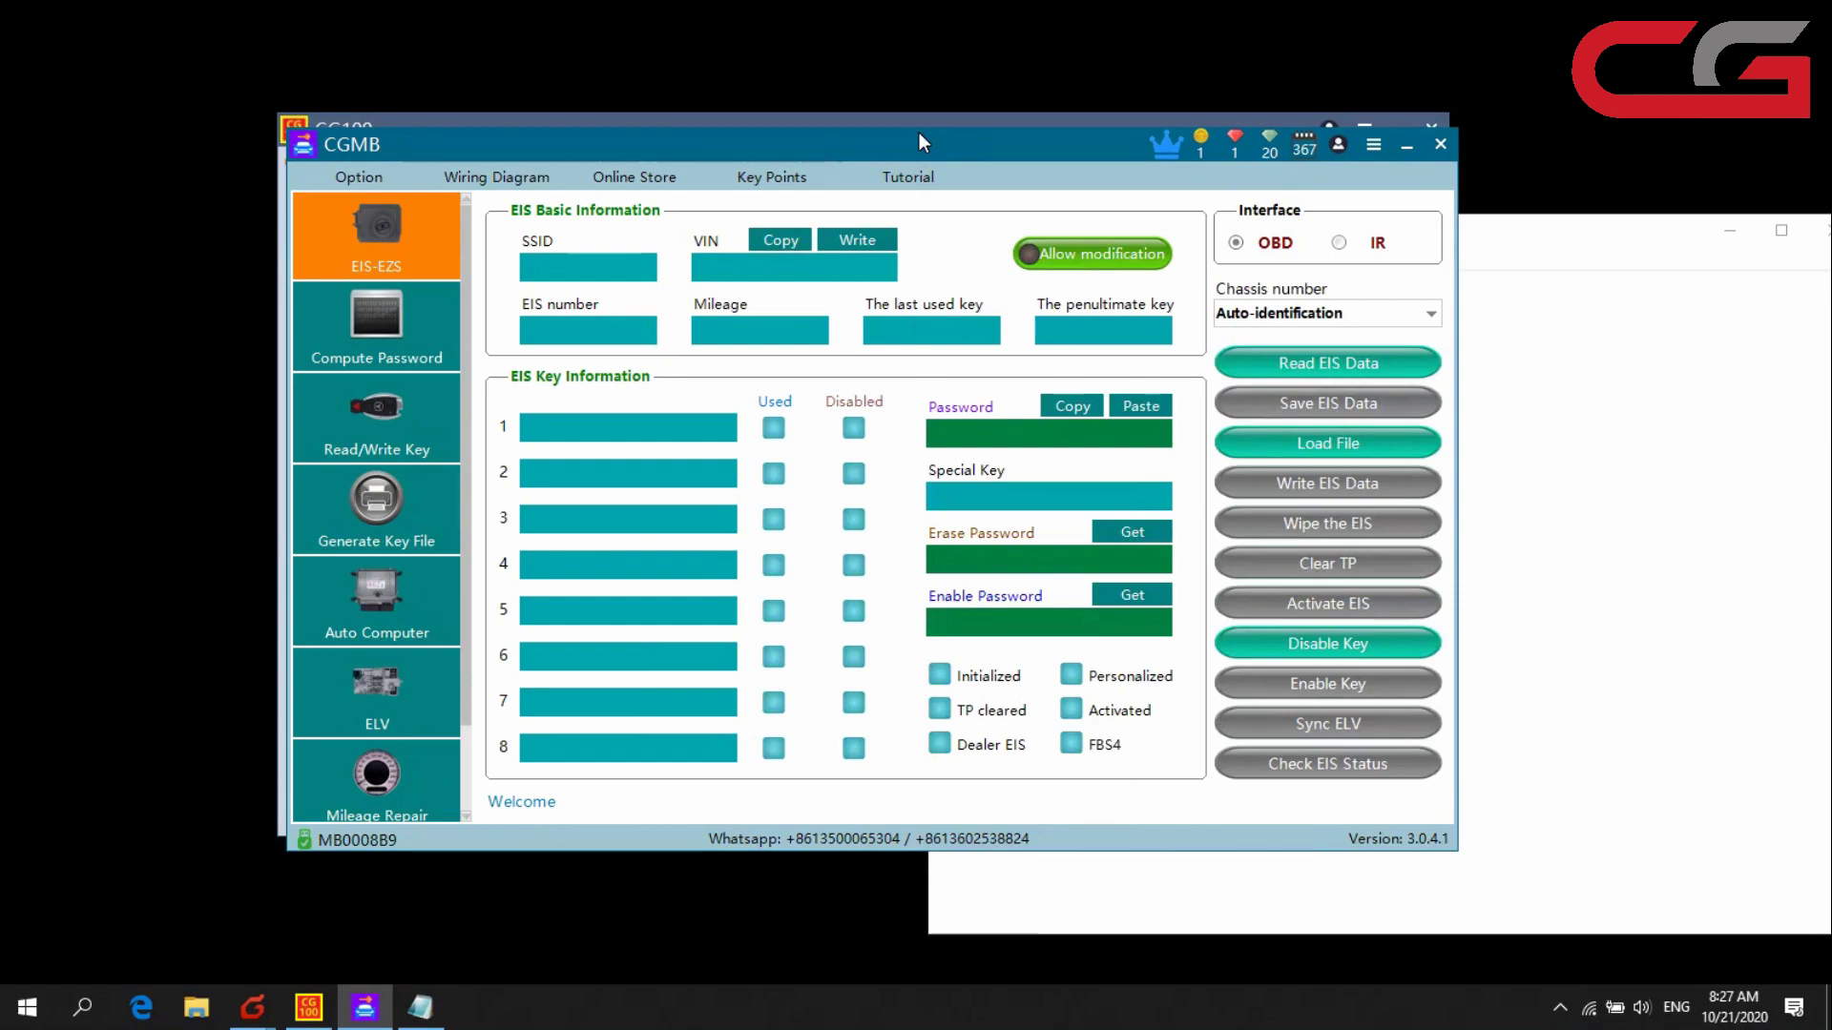
# - Recheck the five lines of notes, reposition Notepad, and bring CGMB back to the front
pyautogui.hotkey('alt', 'Tab')
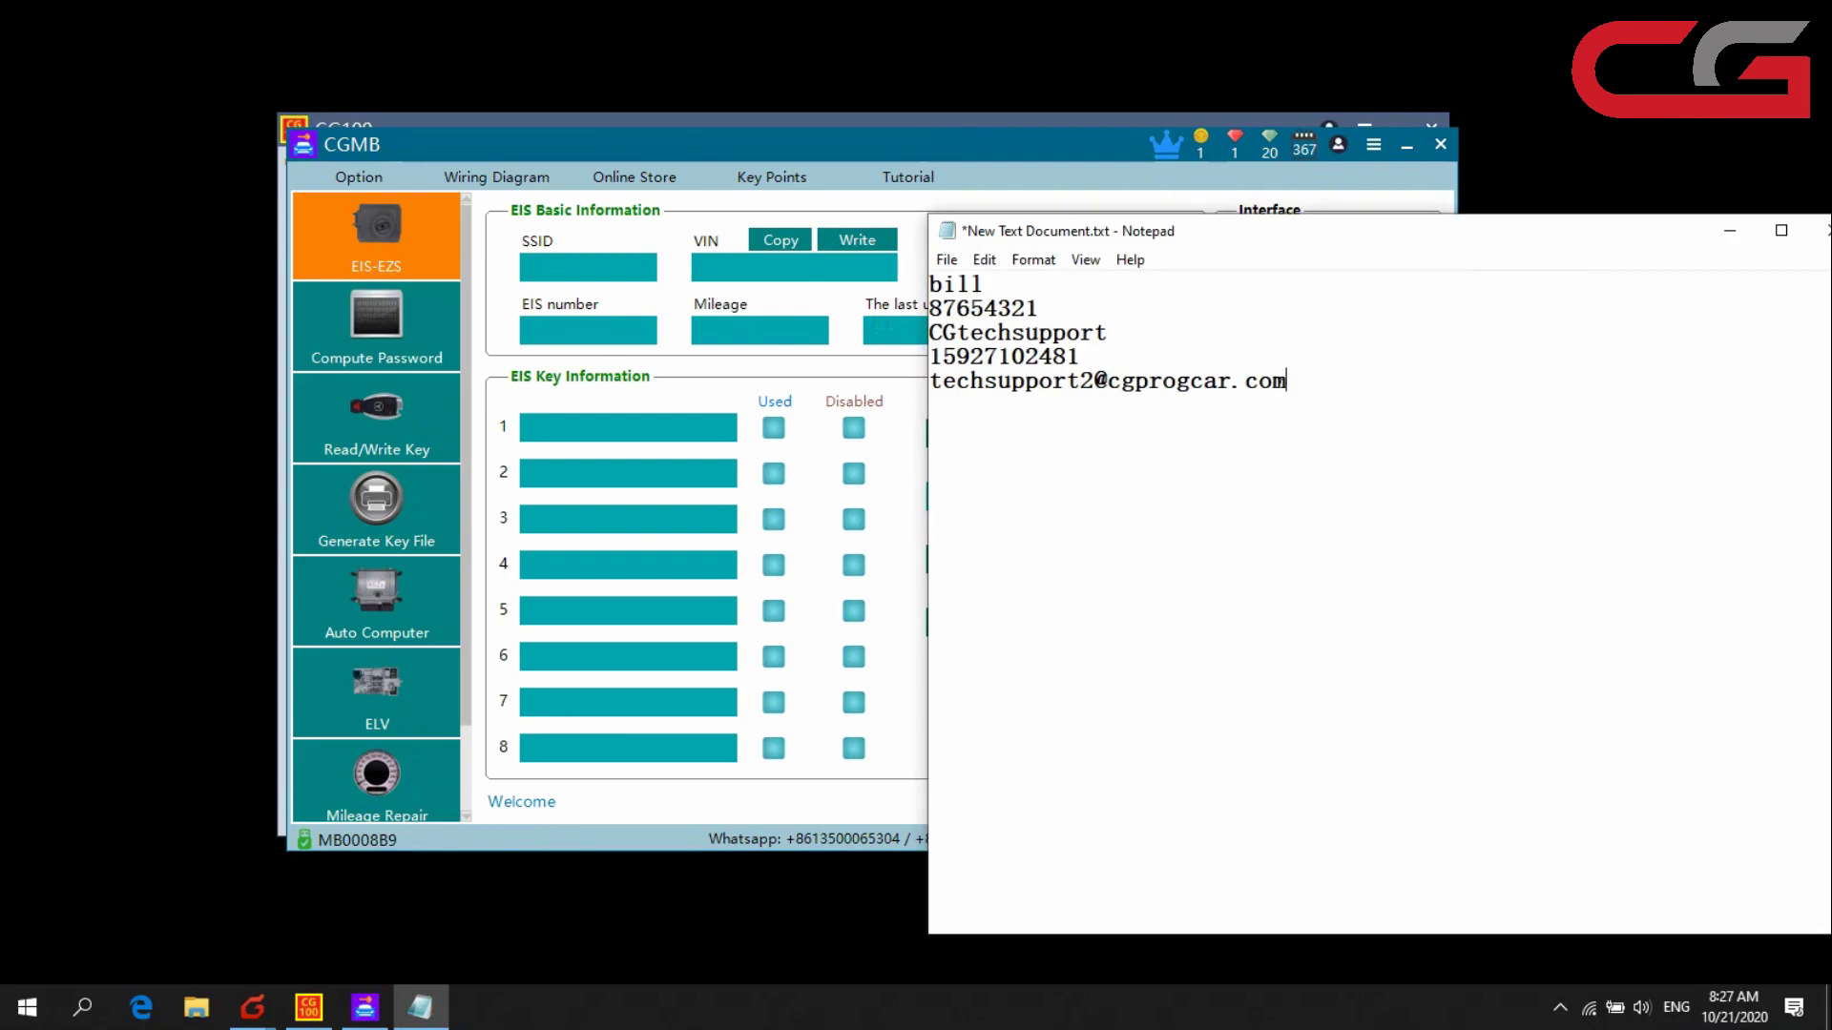
pyautogui.moveTo(1288, 382); pyautogui.dragTo(1025, 307)
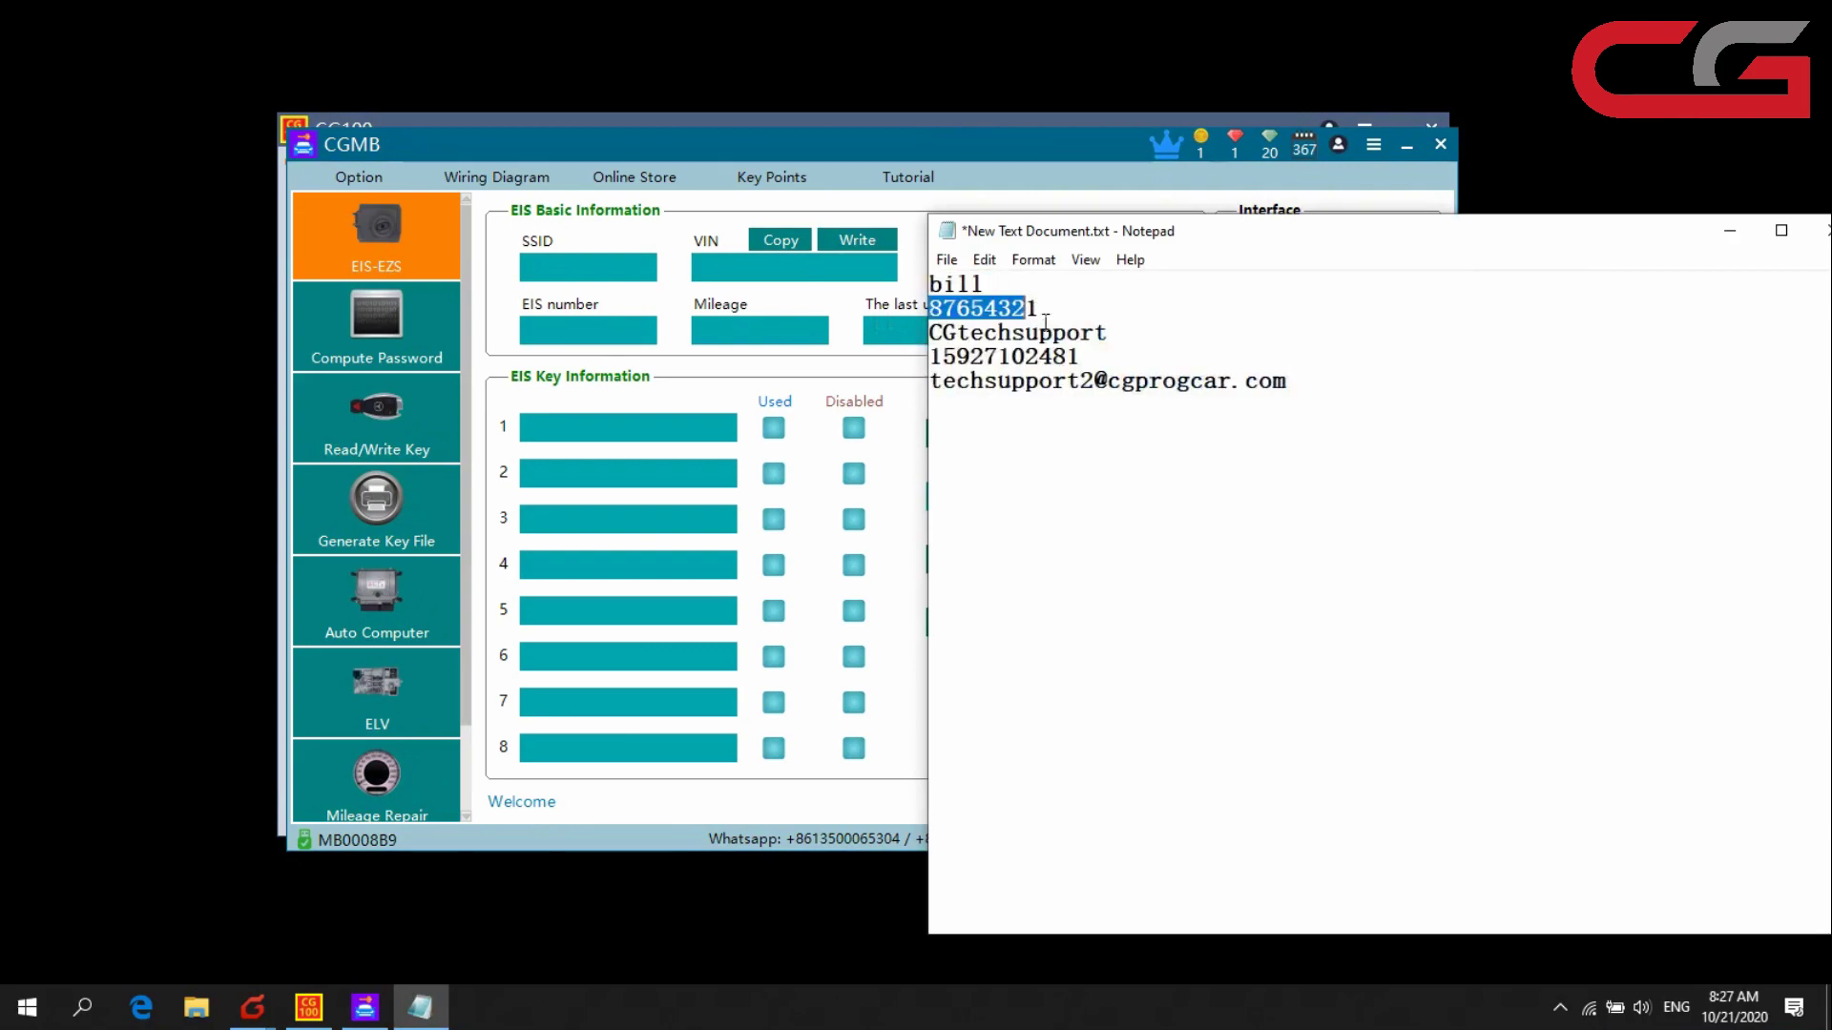
pyautogui.click(1135, 317)
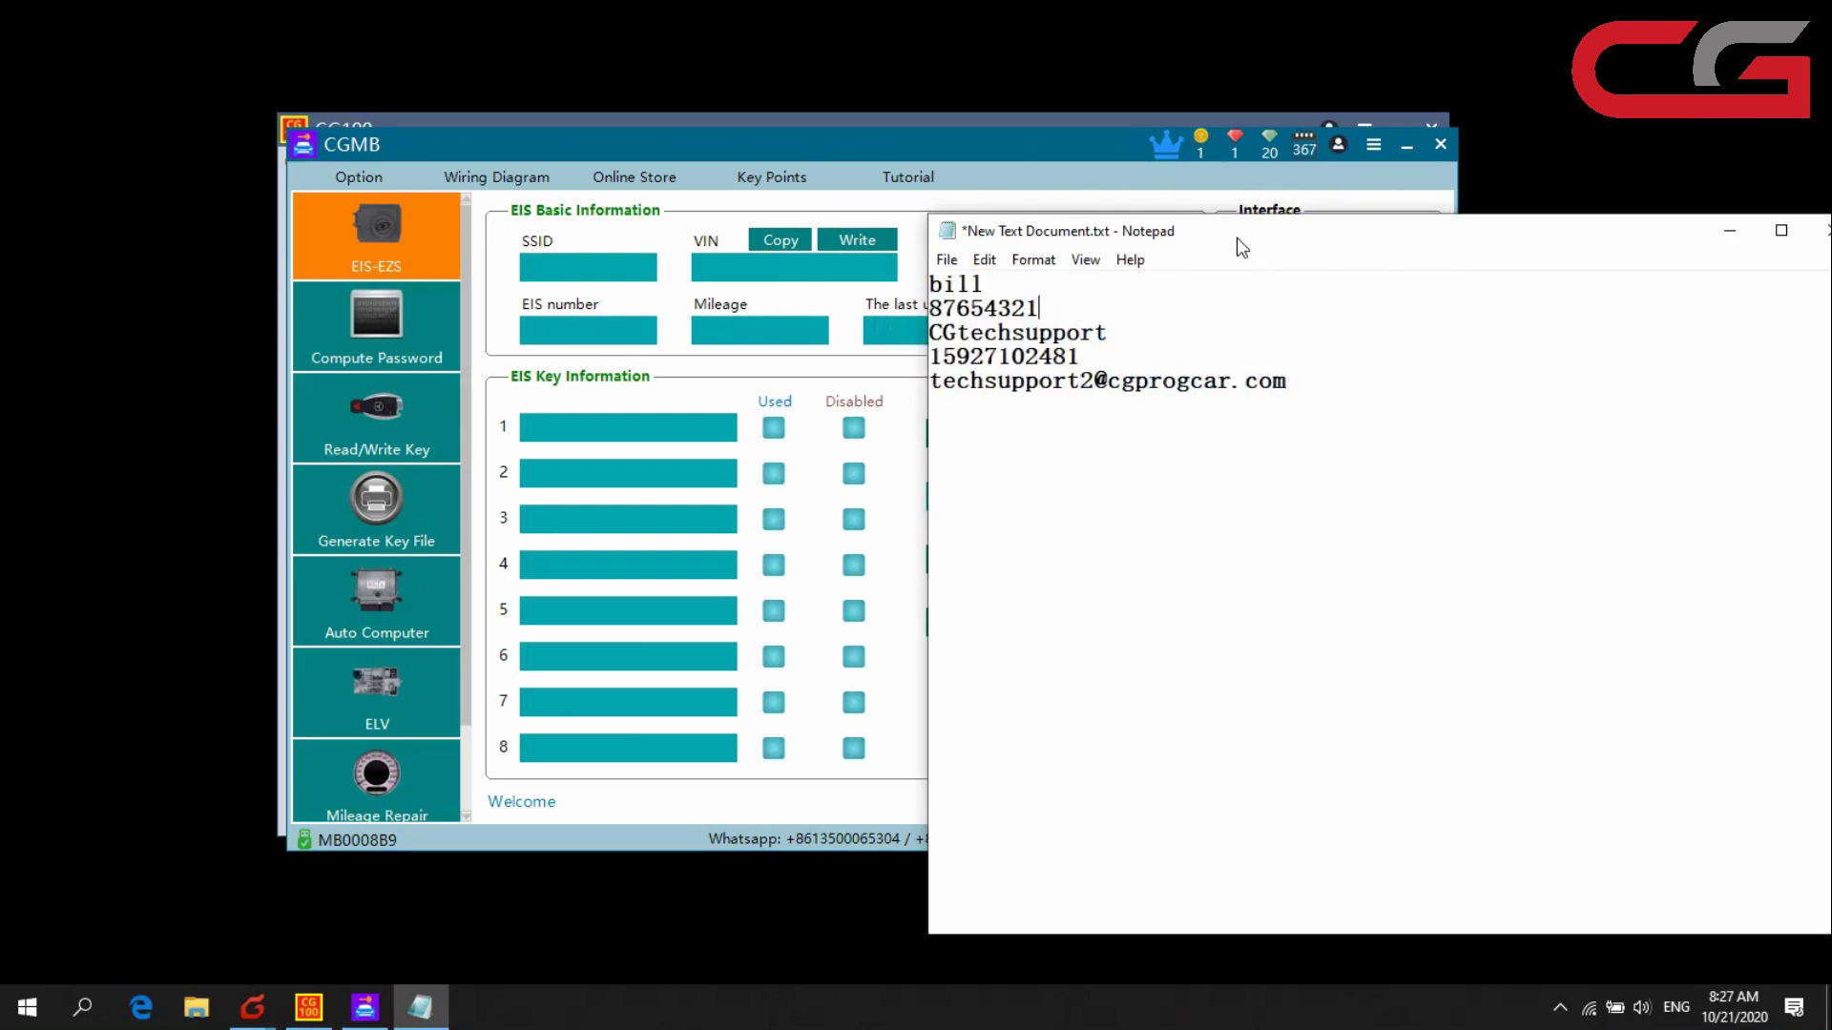
pyautogui.moveTo(1241, 248); pyautogui.dragTo(1218, 247)
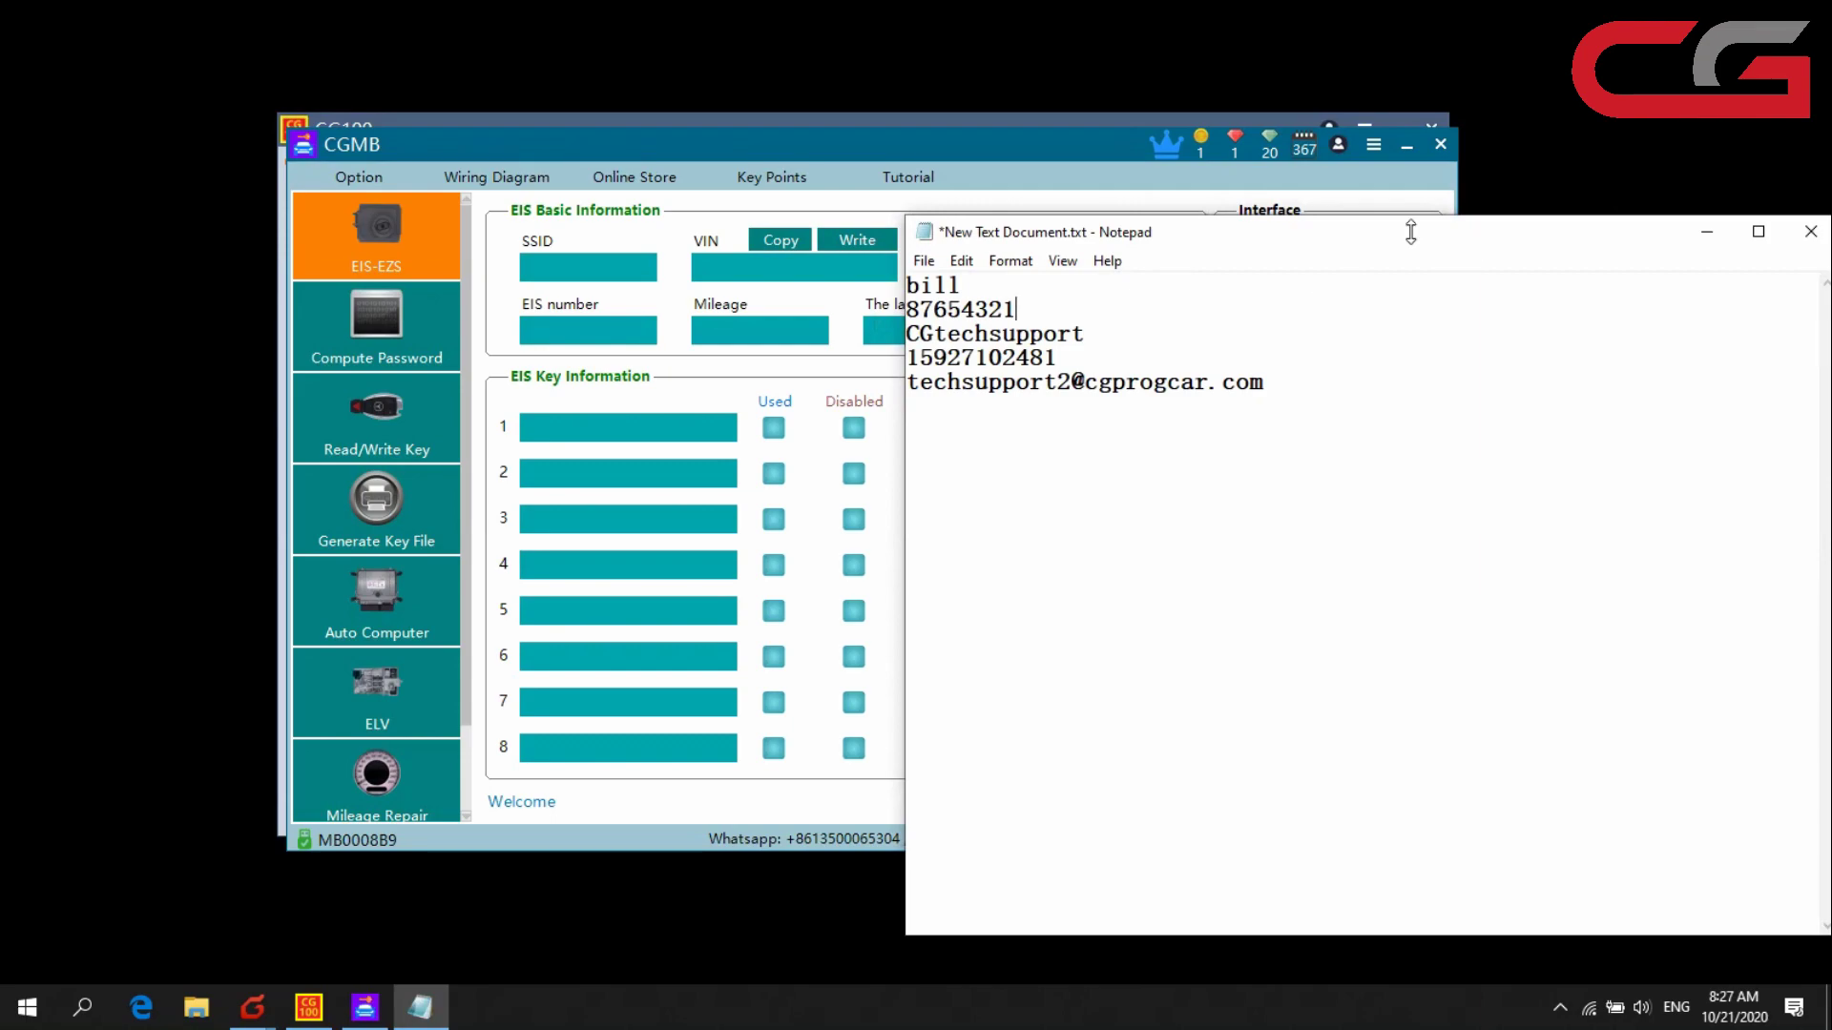
pyautogui.click(1056, 156)
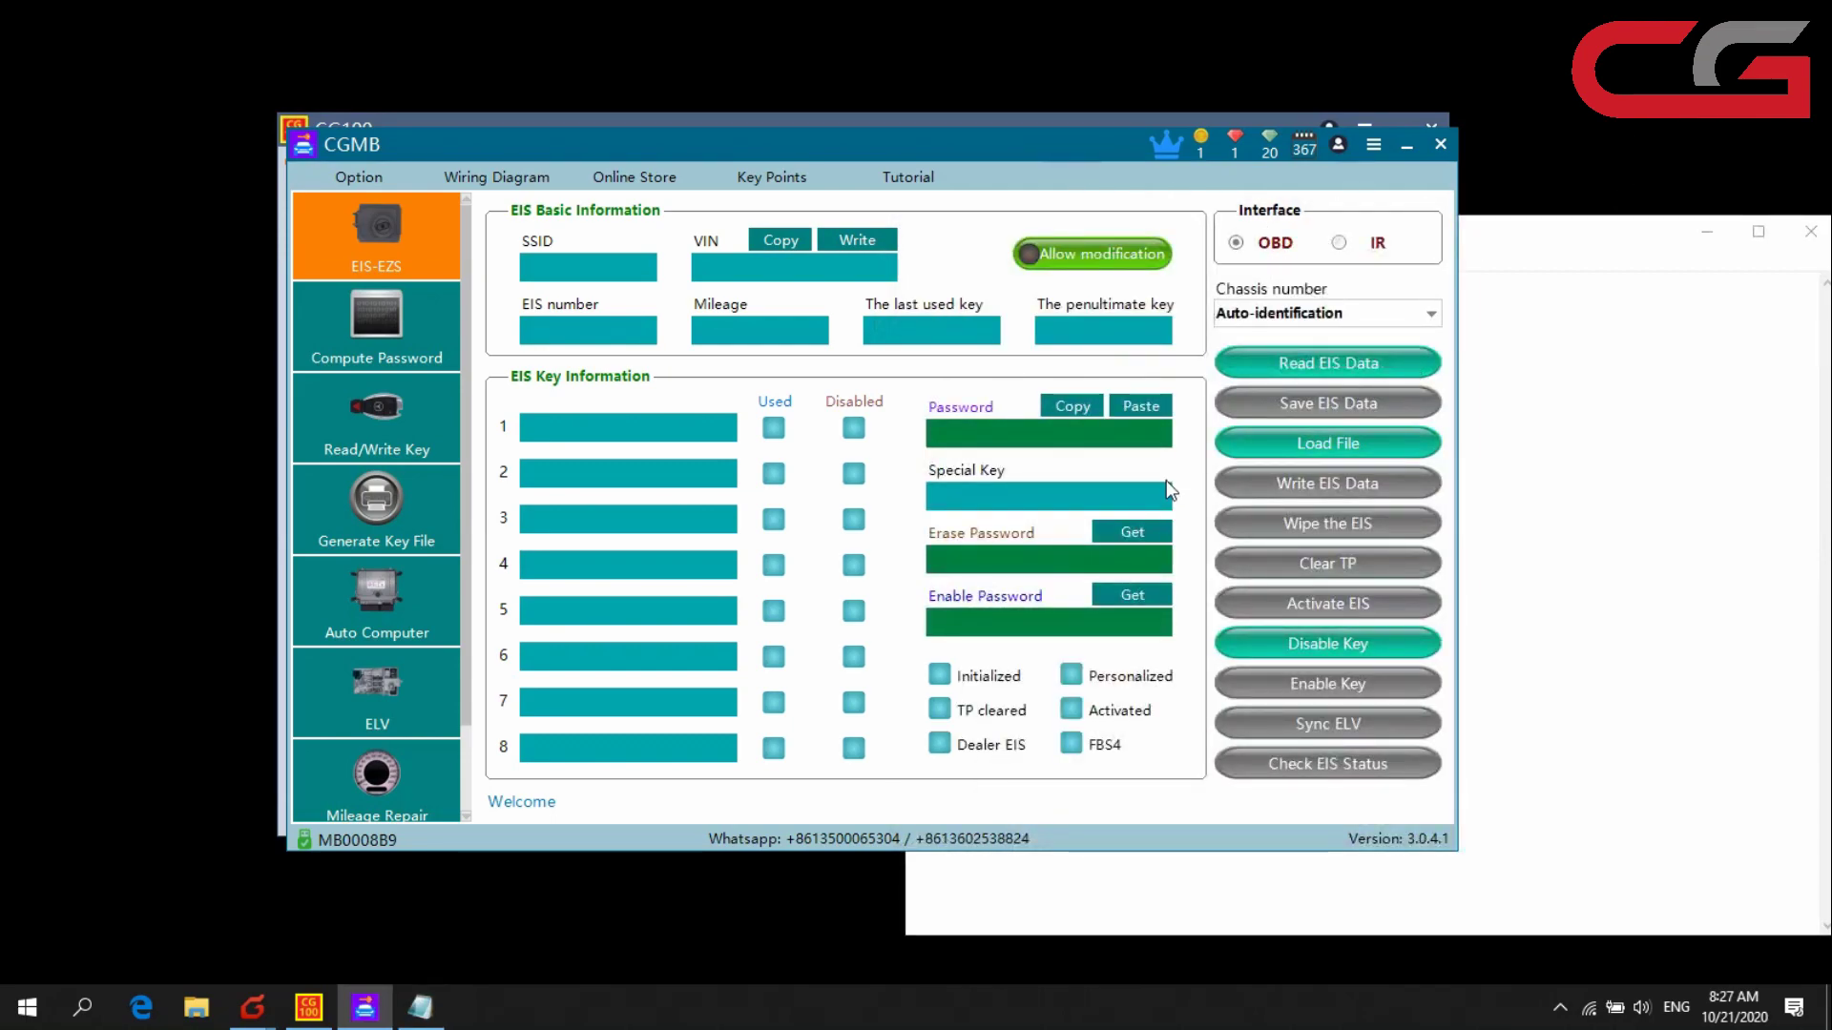